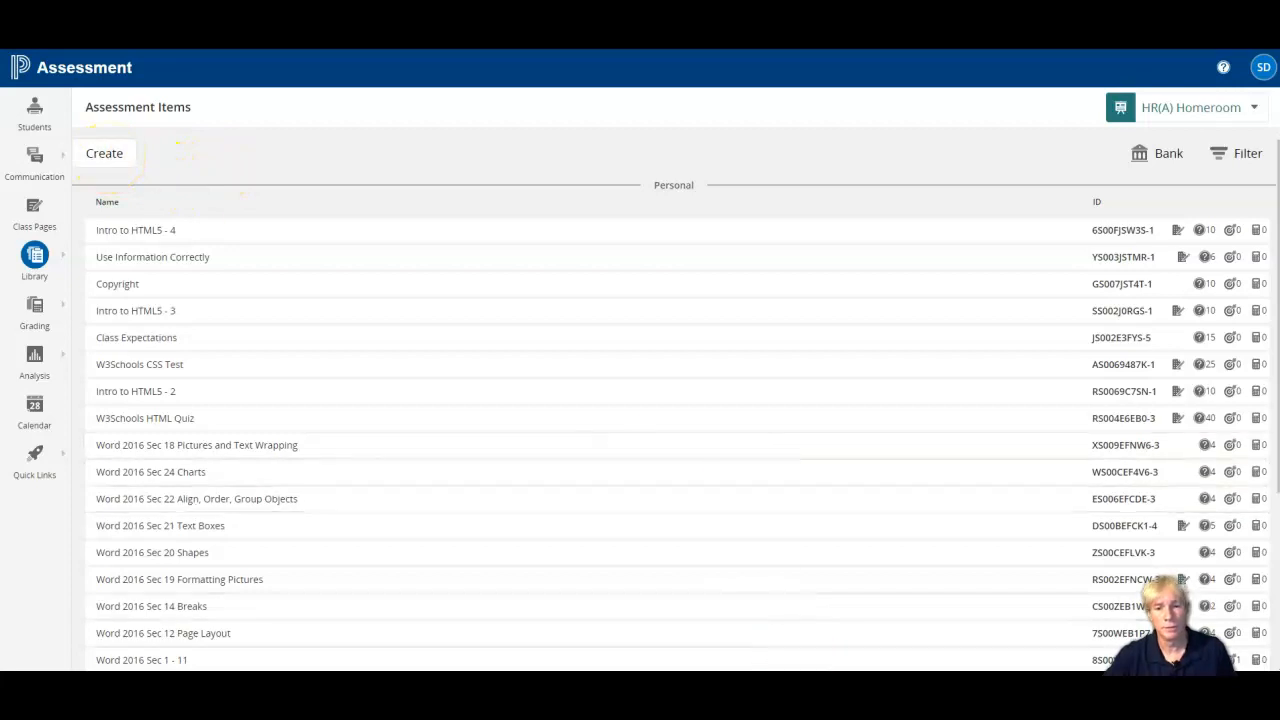
Switch to the Word document with the sample quiz and review its questions.
click(805, 625)
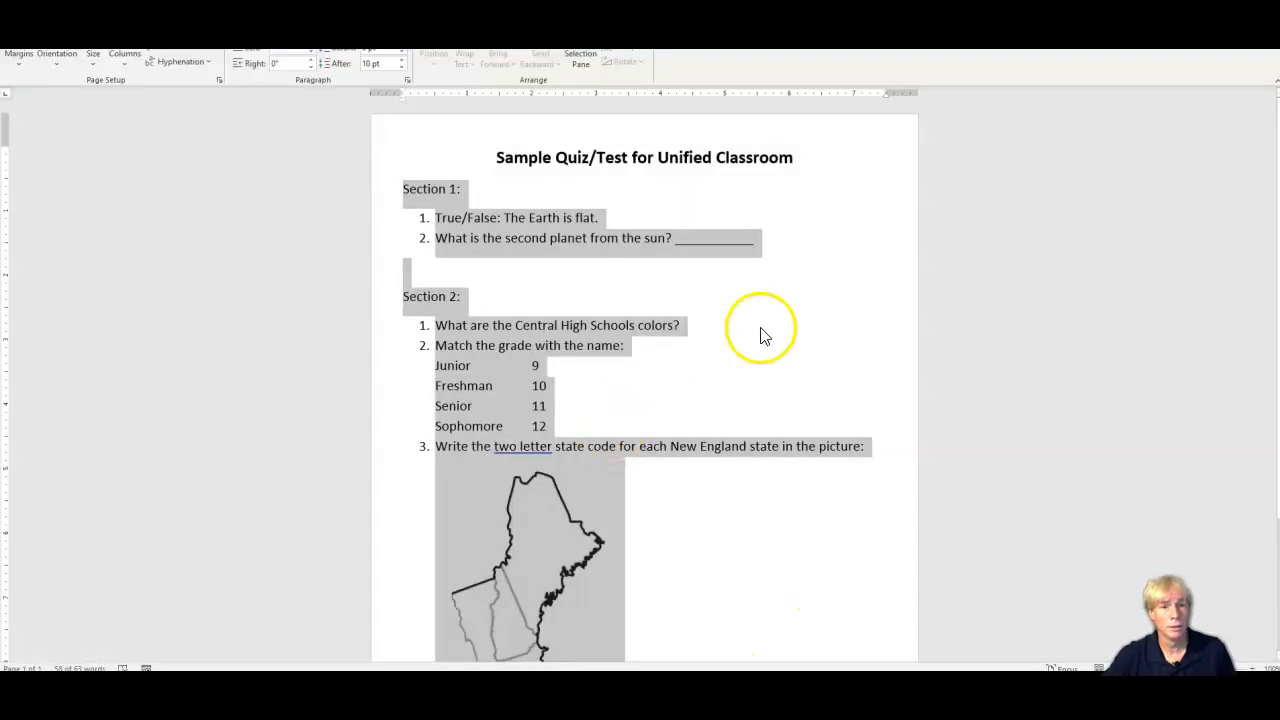
click(790, 315)
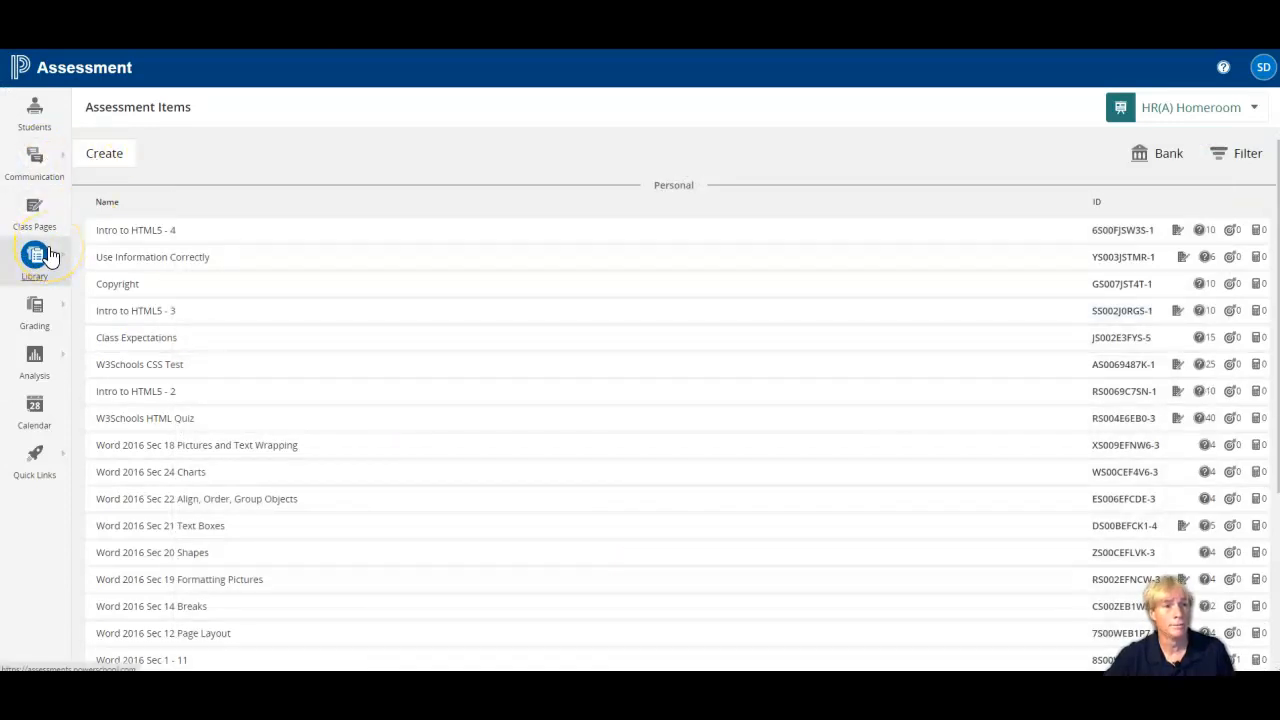
Switch to PowerSchool Assessment and start a new assessment item named "PD 2020 Part 1".
click(114, 158)
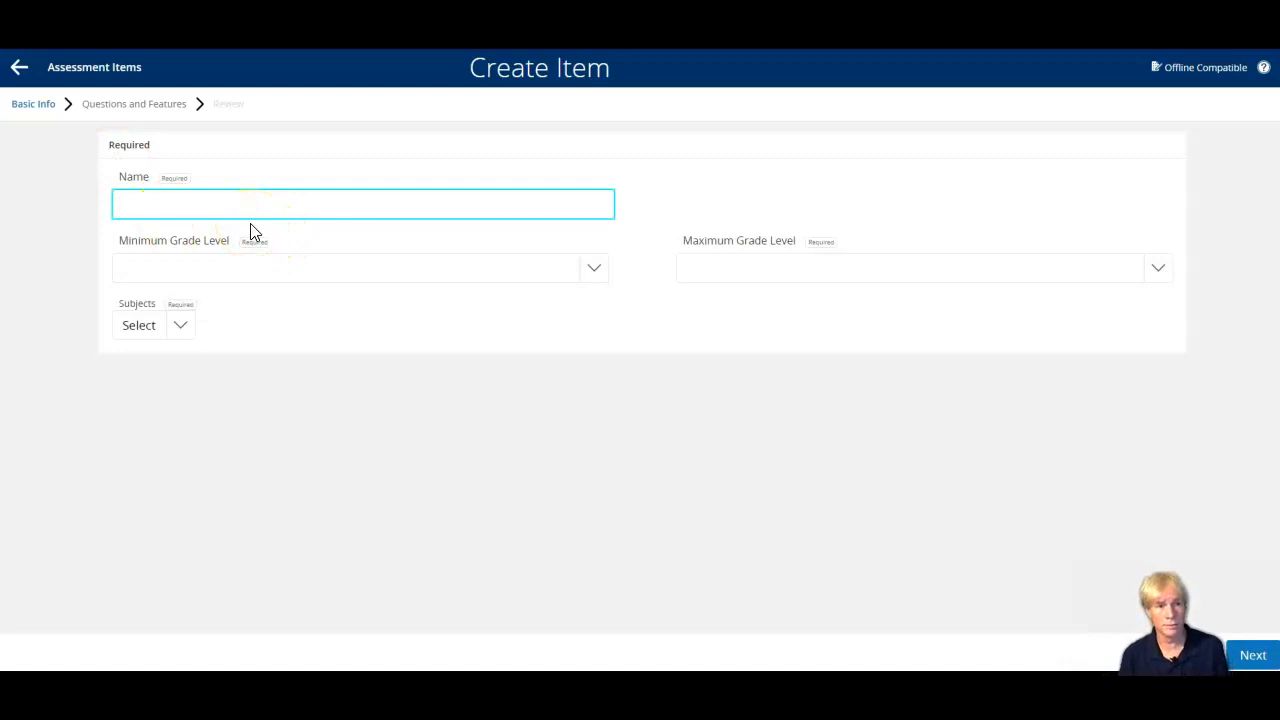
text(PD )
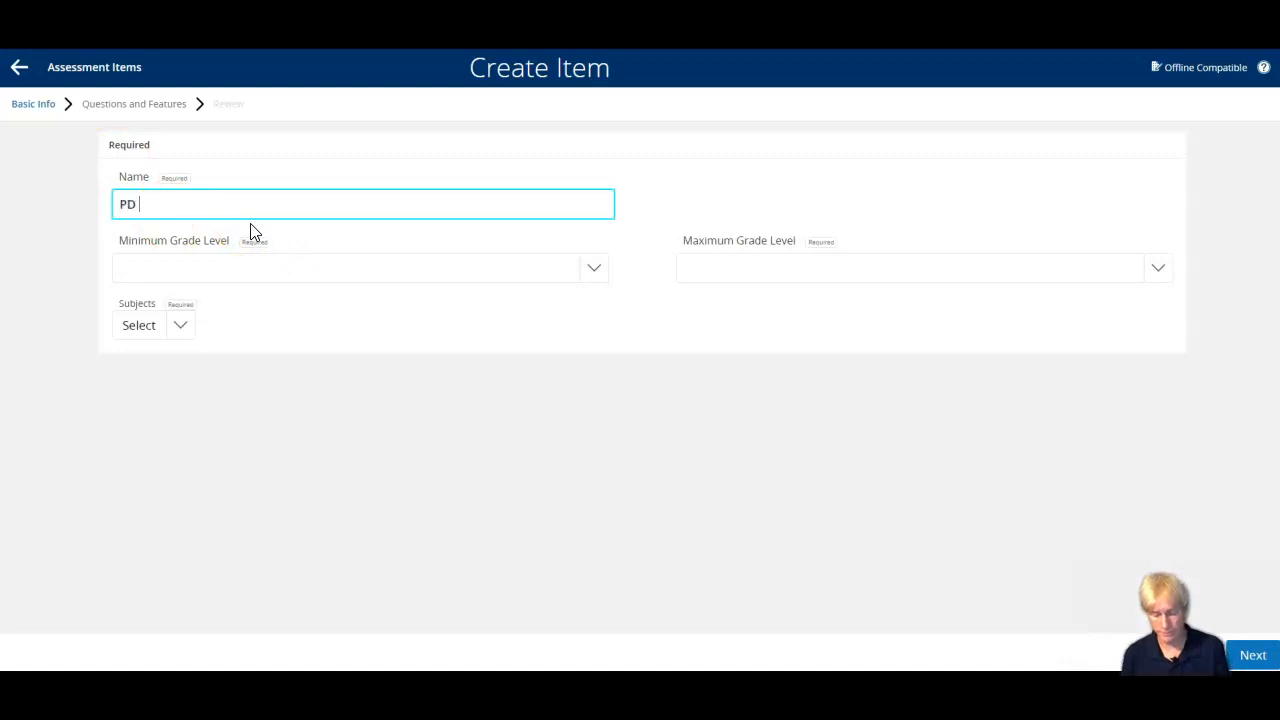
text(2020 )
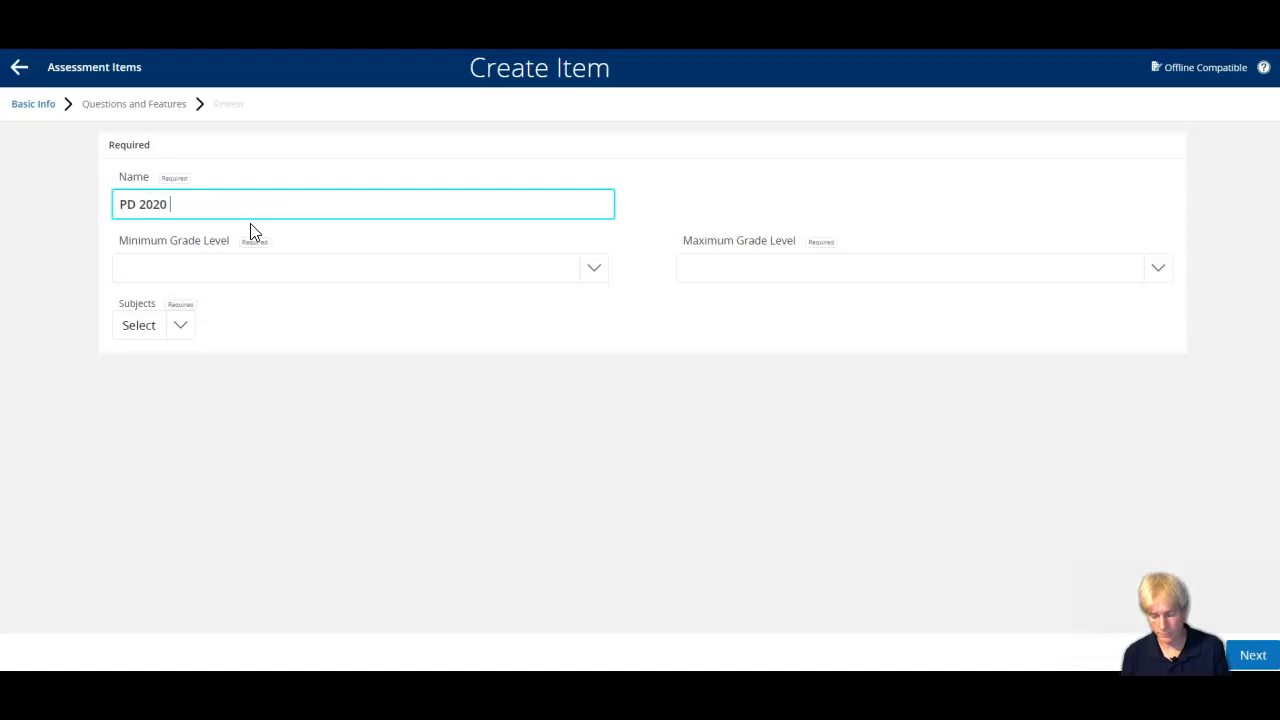
text(Part 1)
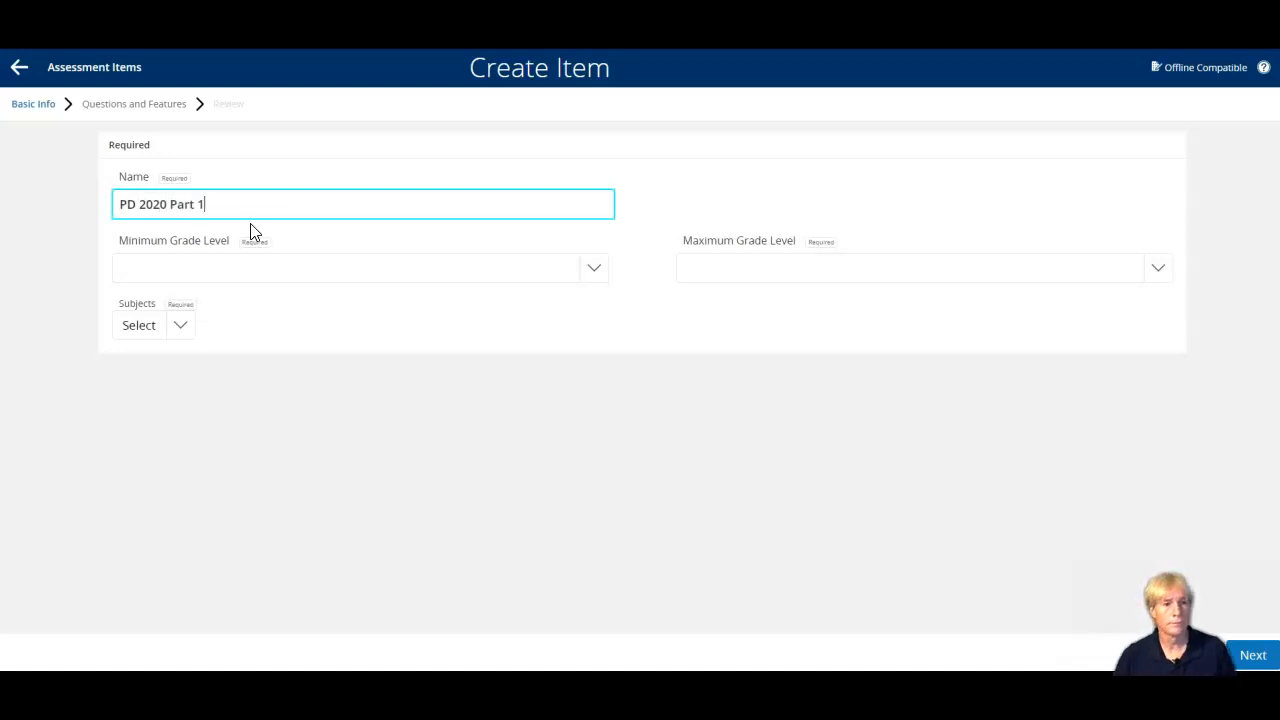
Set the item's minimum grade level to 9th Grade and its maximum to 12th Grade.
click(598, 270)
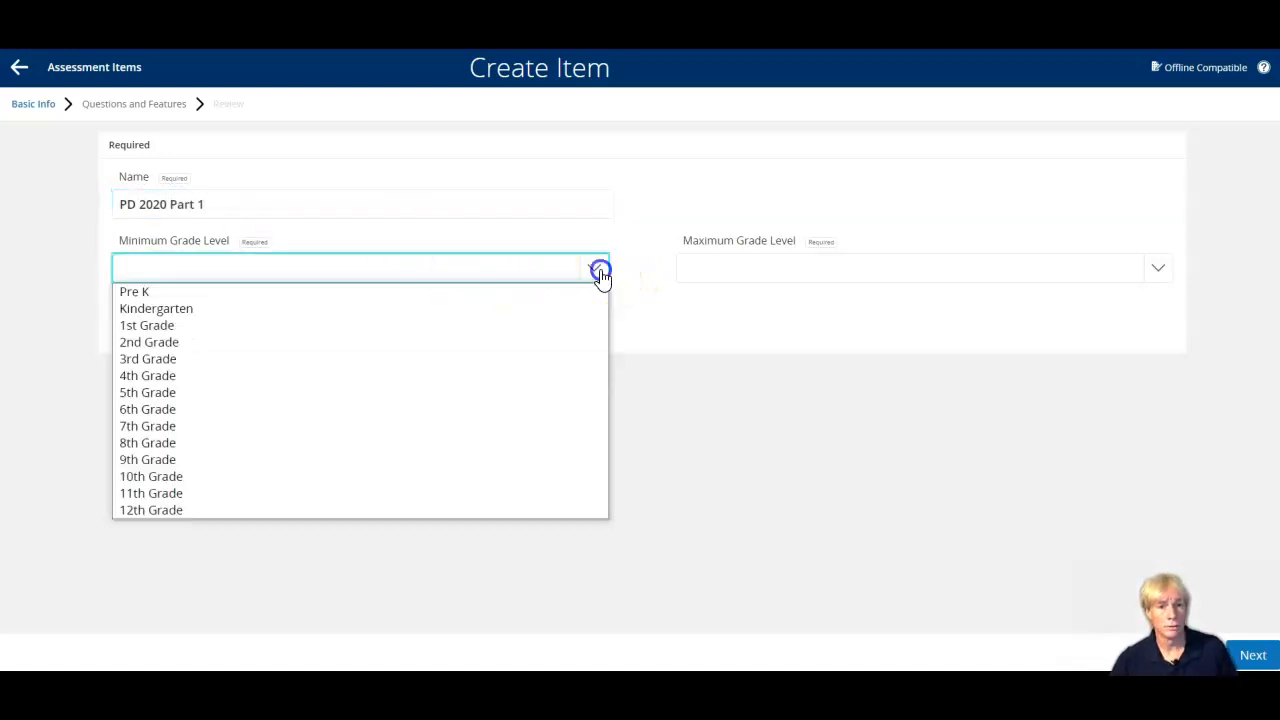
click(284, 459)
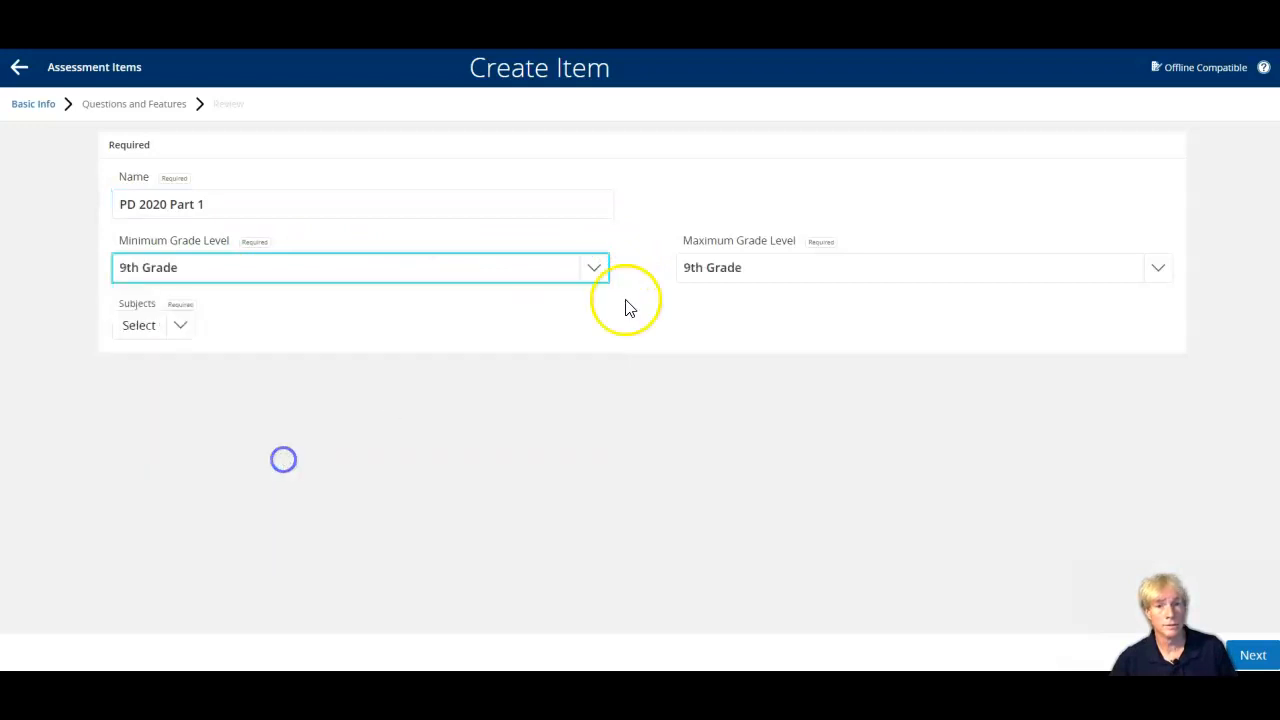
click(815, 262)
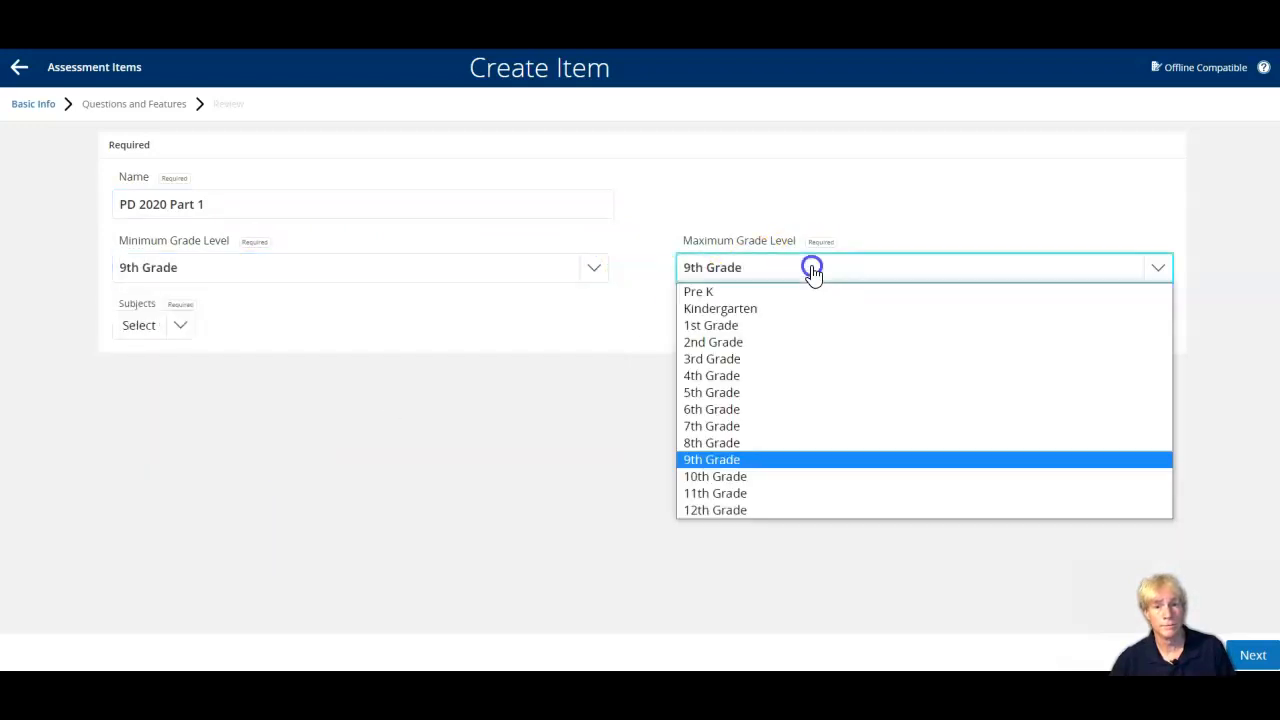
click(756, 508)
Assign the Technology subject to the item and continue to its questions and features.
click(190, 327)
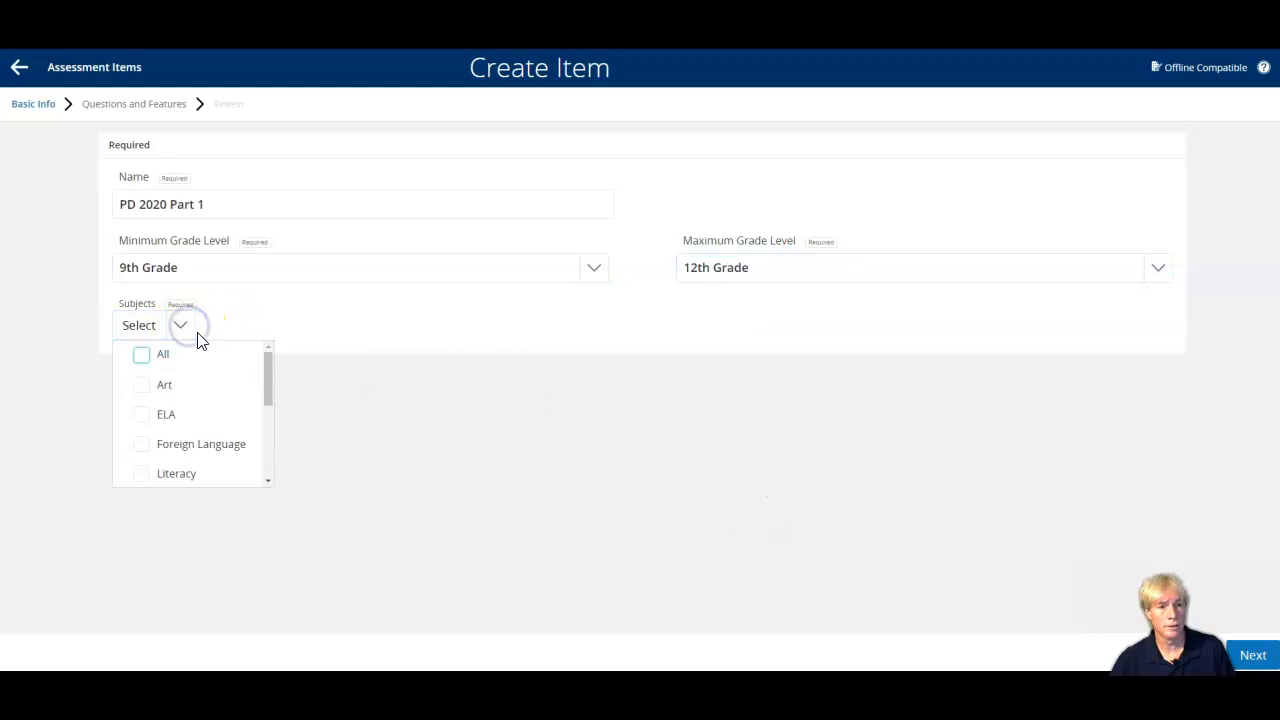
scroll(245, 457, down, 3)
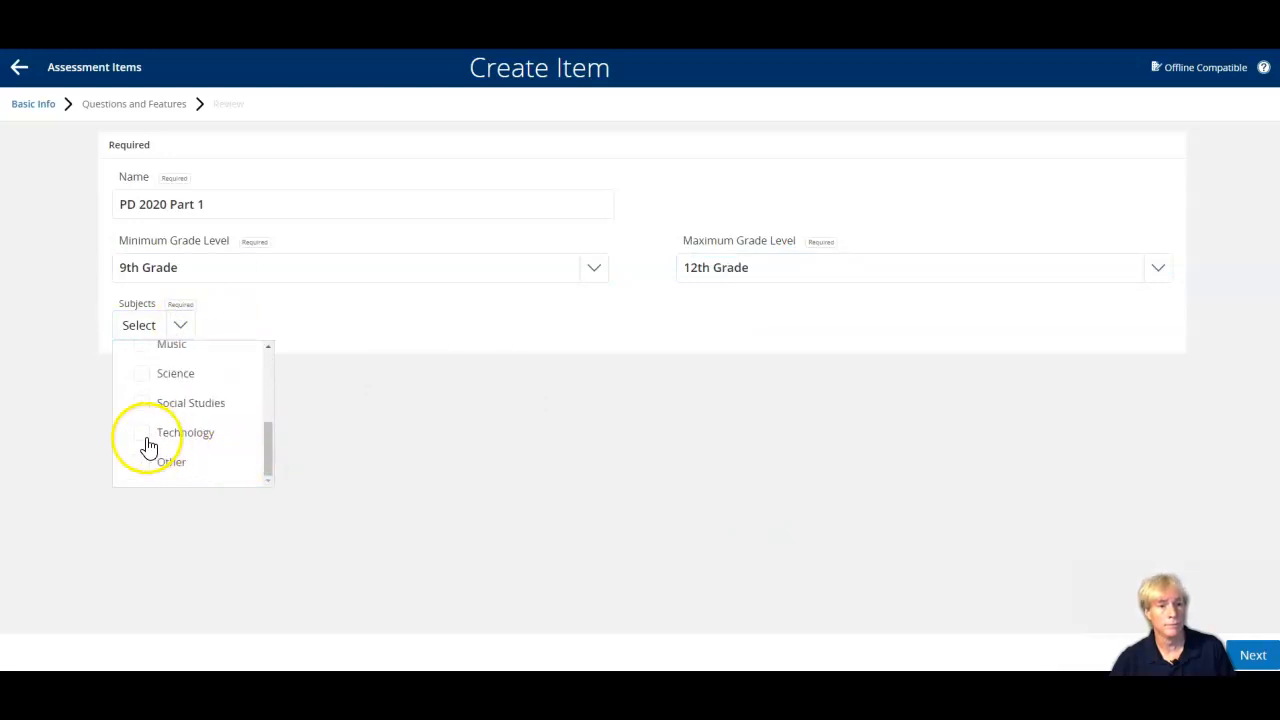
click(145, 440)
click(418, 406)
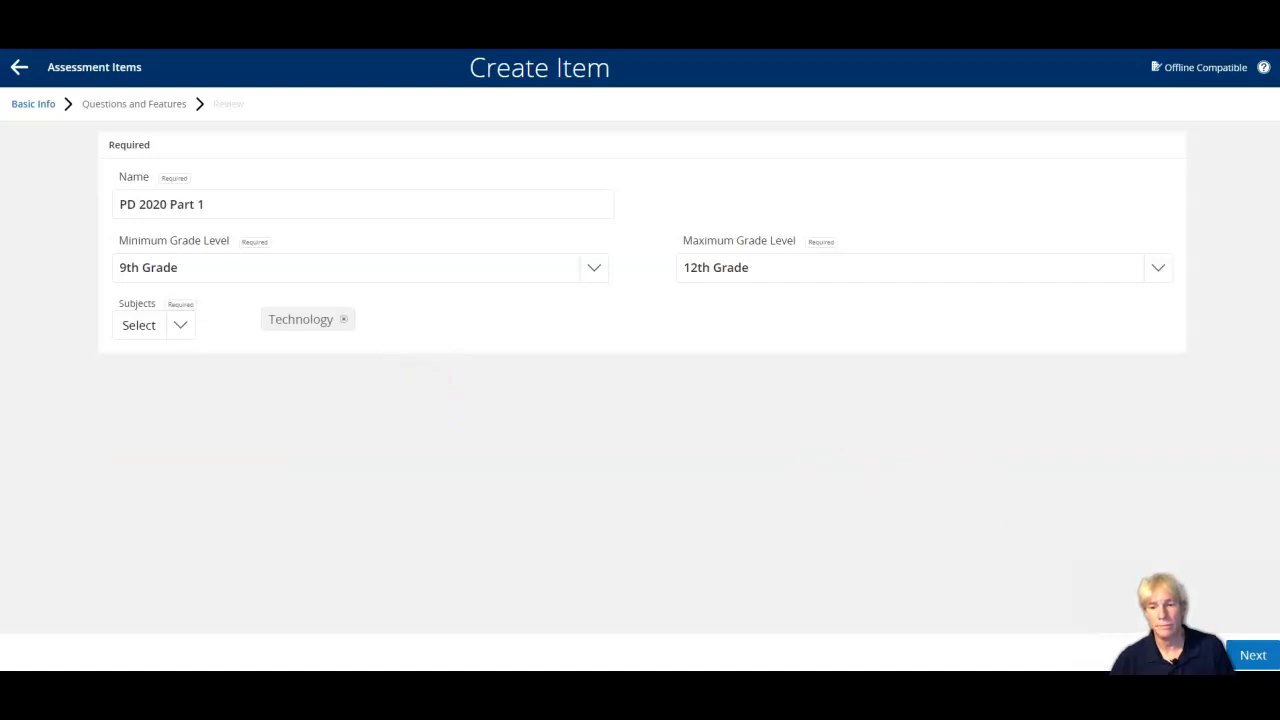
click(1275, 665)
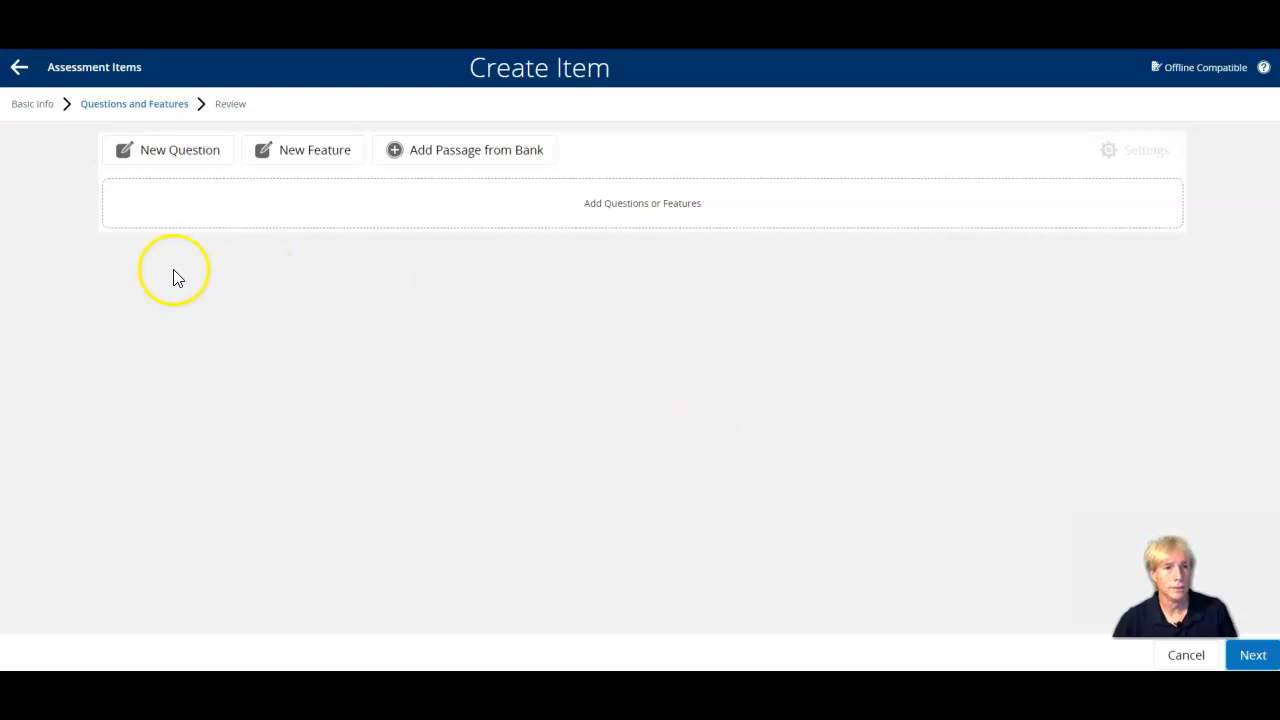
Add a new question of the "True or false" type to the item.
click(175, 158)
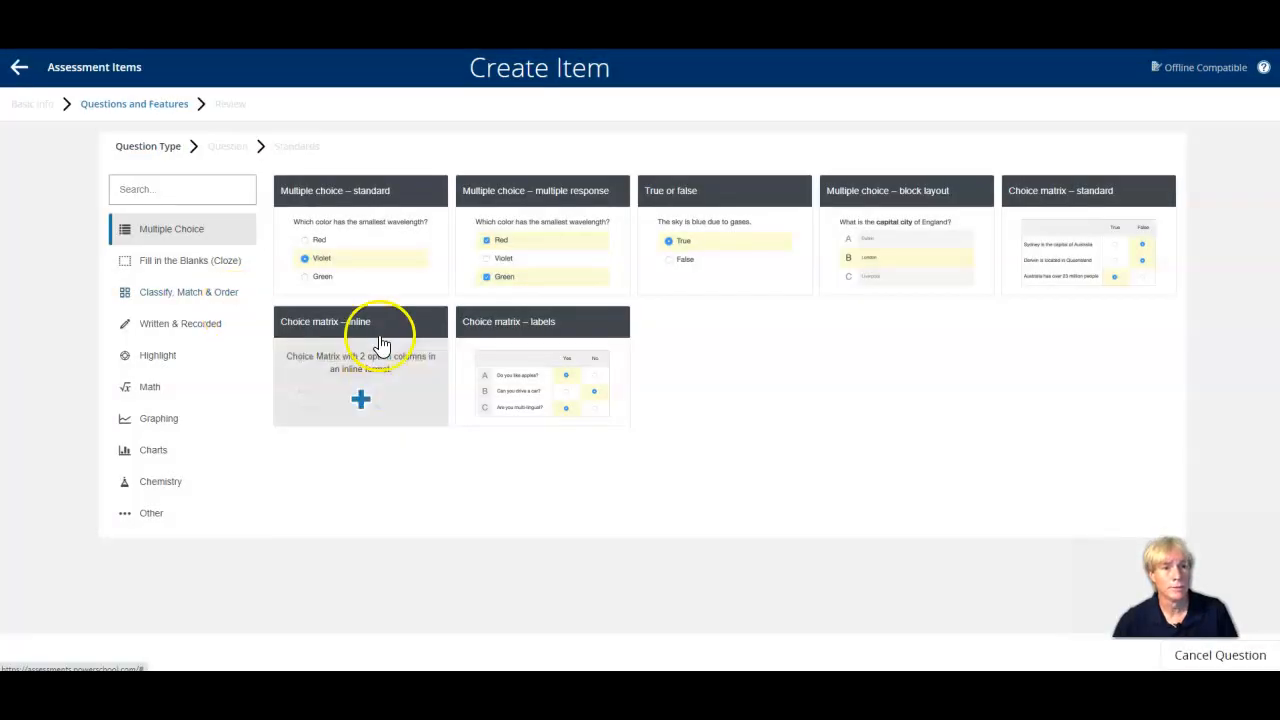
click(710, 200)
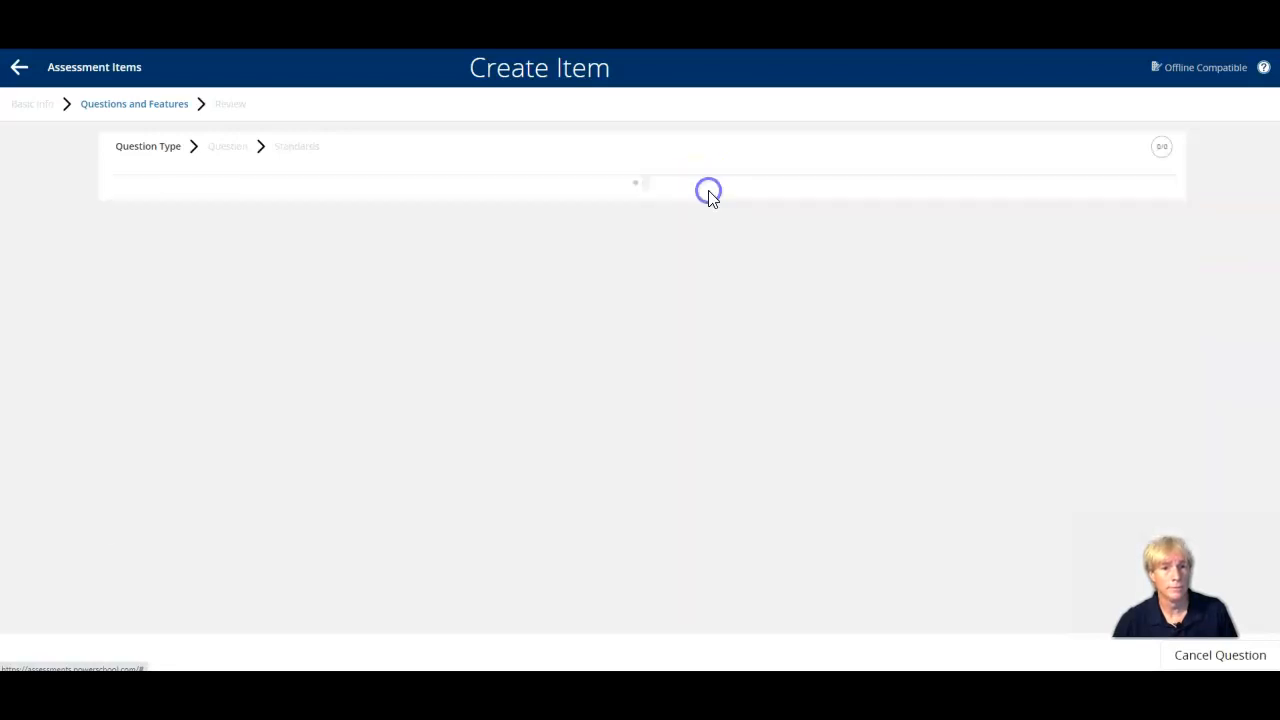
click(223, 229)
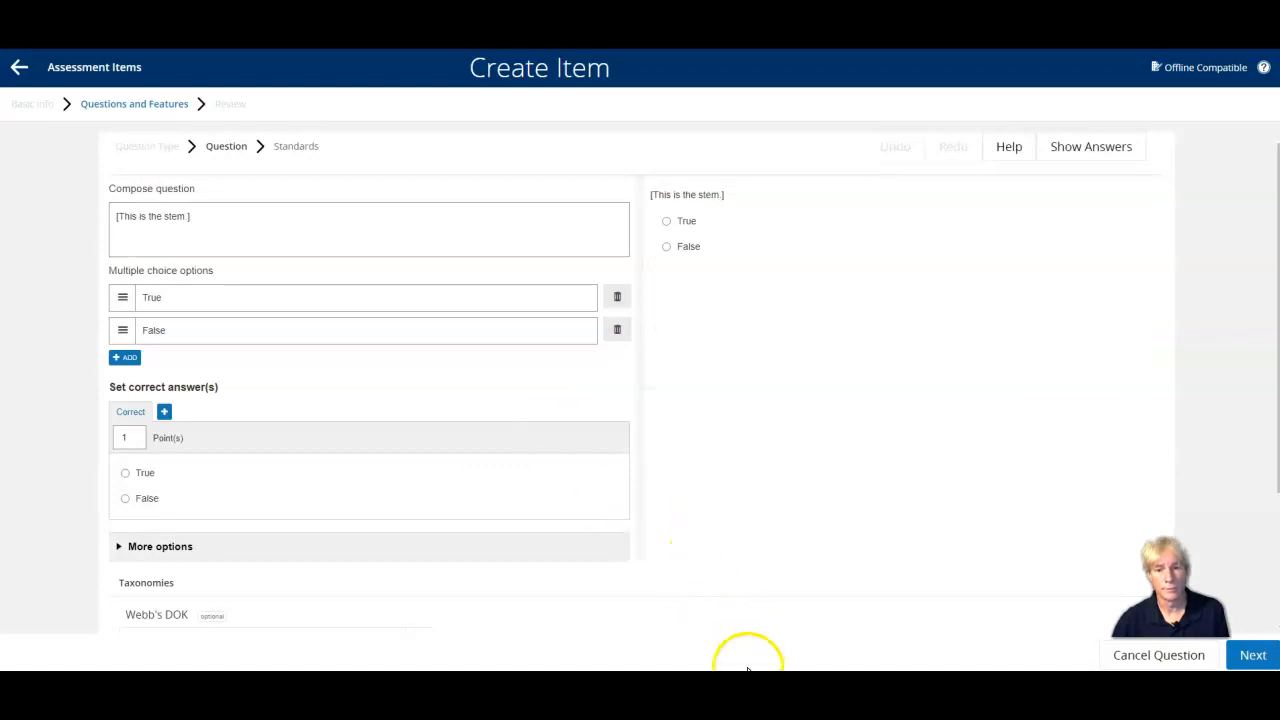
In the Word document, copy the first question, "True/False: The Earth is flat.".
click(795, 688)
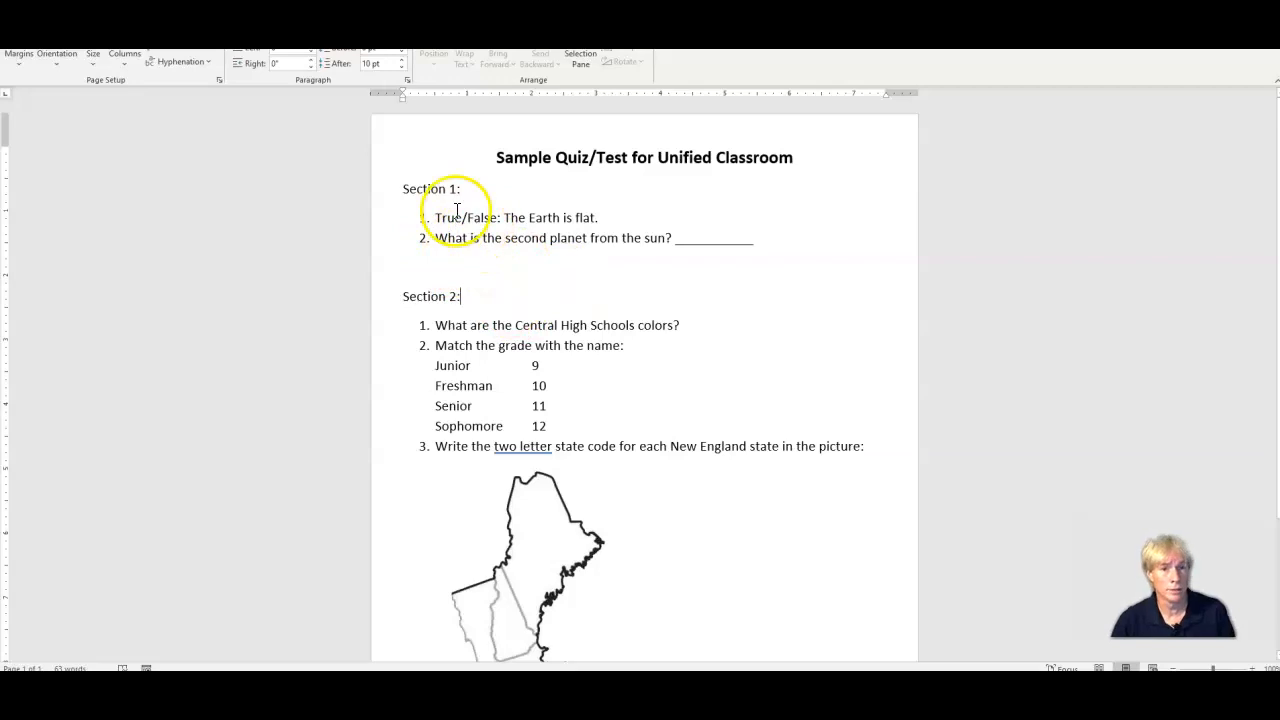
drag(436, 218, 612, 221)
key(ctrl+c)
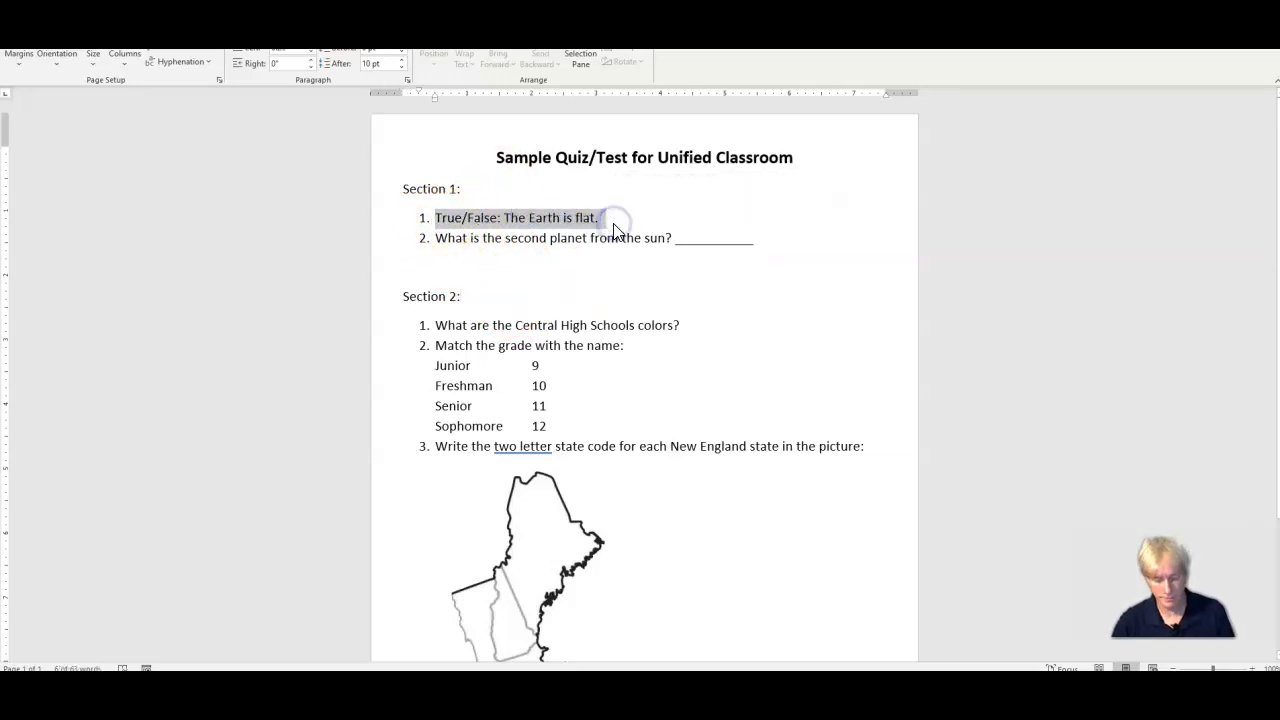
click(589, 222)
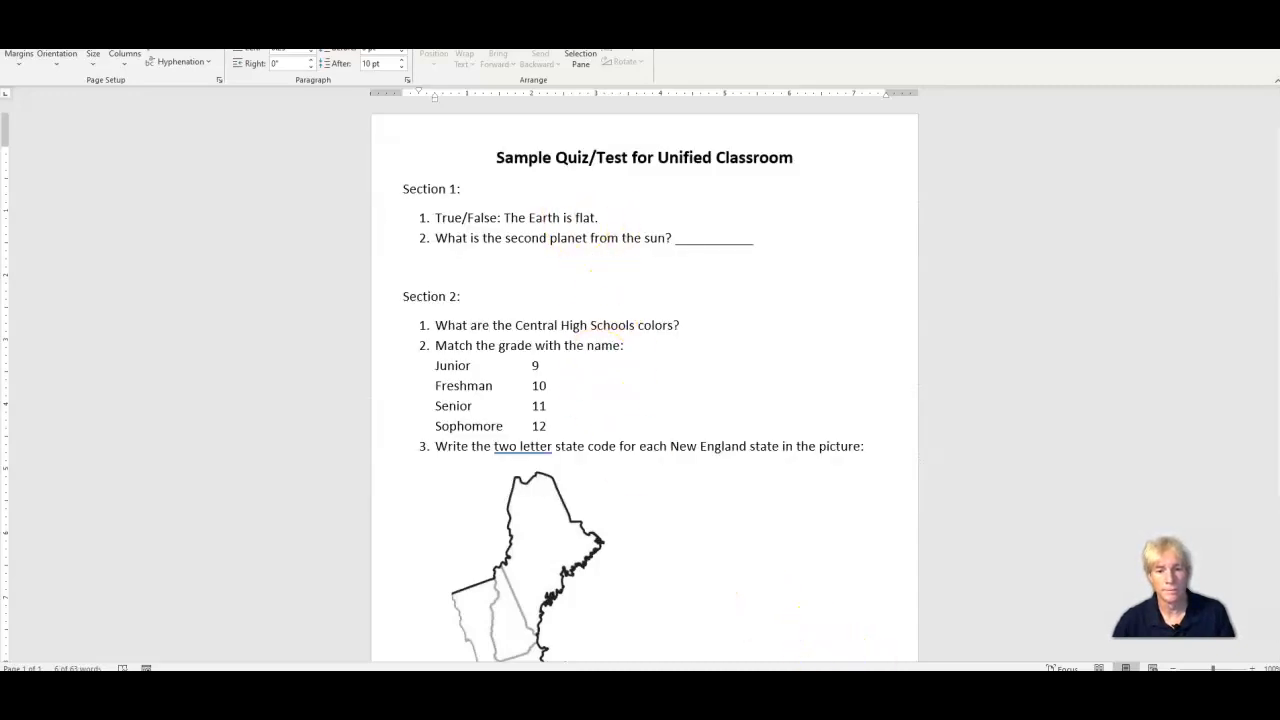
Back in PowerSchool Assessment, replace the placeholder stem with the copied text "True/False: The Earth is flat.".
click(738, 628)
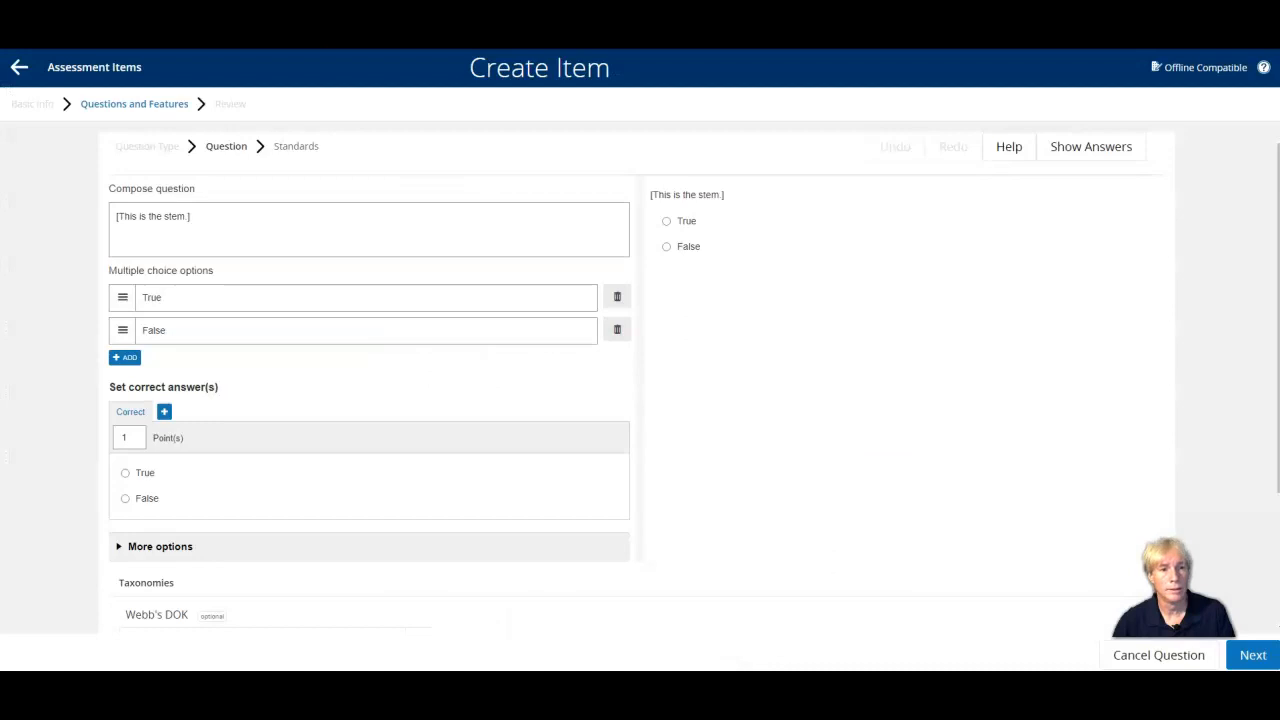
click(231, 220)
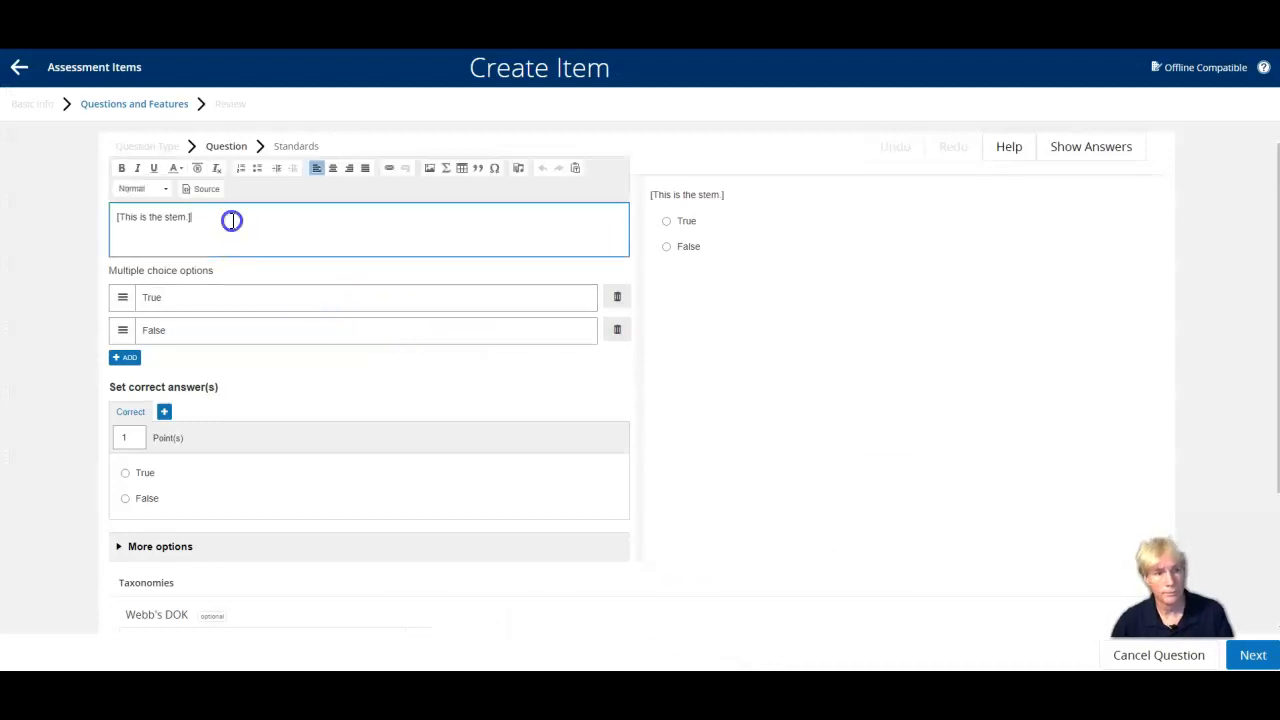
drag(231, 220, 111, 218)
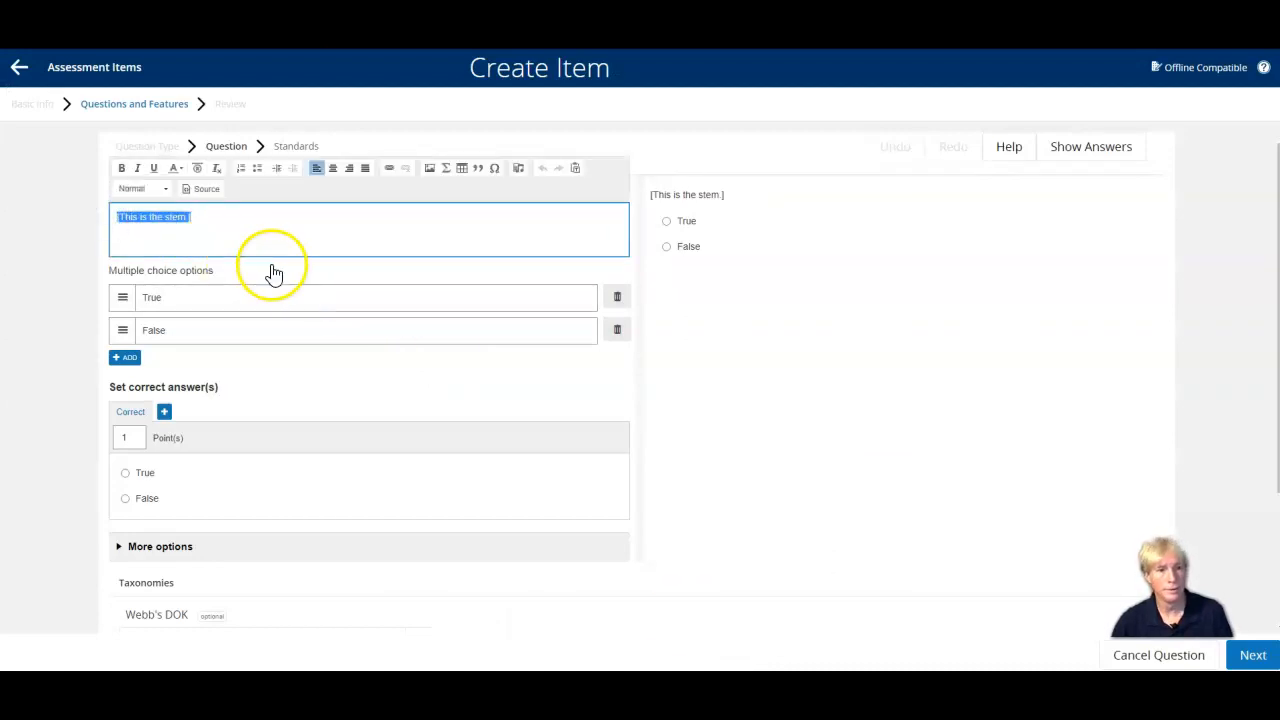
key(ctrl+v)
click(146, 221)
key(BackSpace)
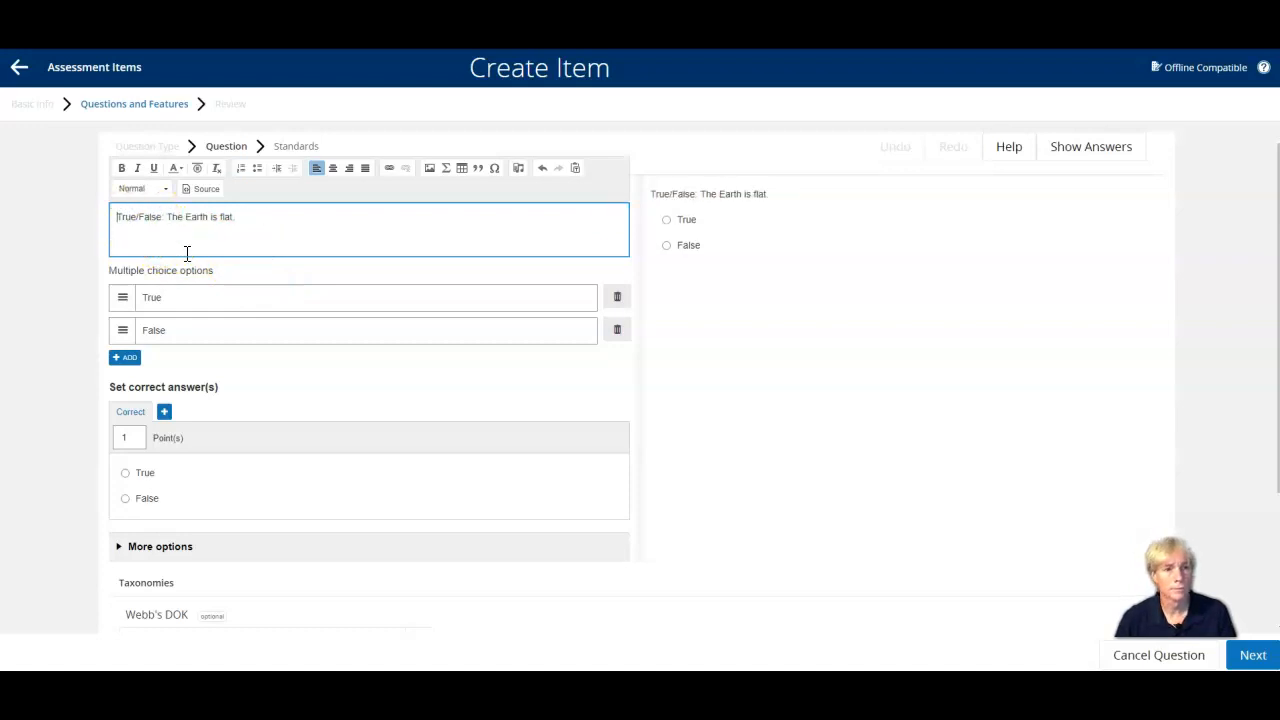
Make the true/false question worth 10 points and mark False as the correct answer.
click(163, 300)
click(128, 438)
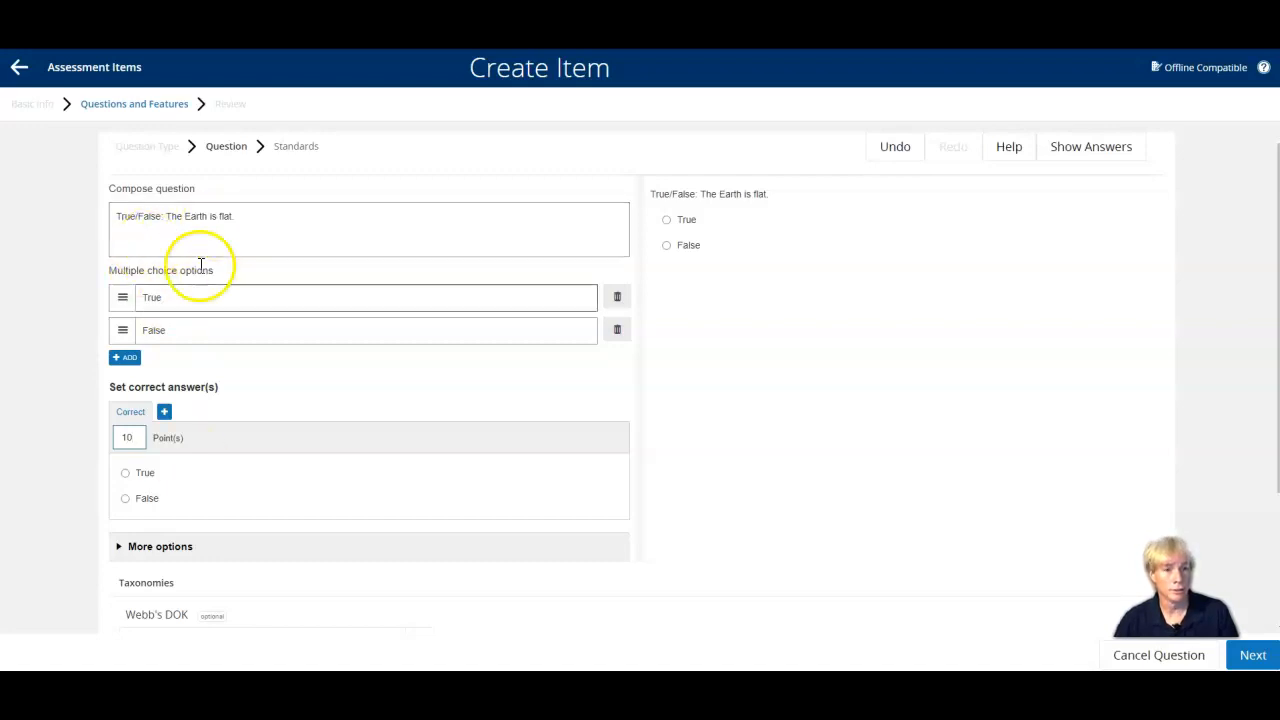
click(125, 499)
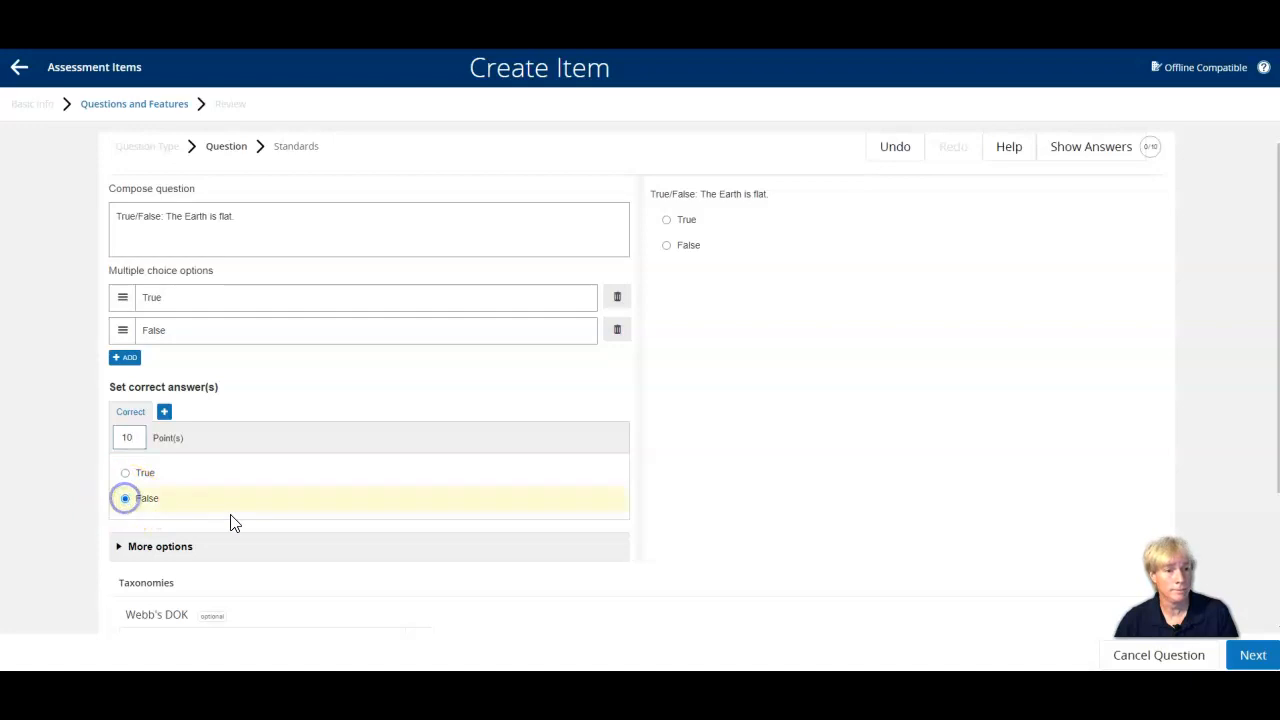
Check the rest of the true/false question's settings and save it without assigning taxonomies or standards.
scroll(225, 525, down, 3)
scroll(221, 530, down, 1)
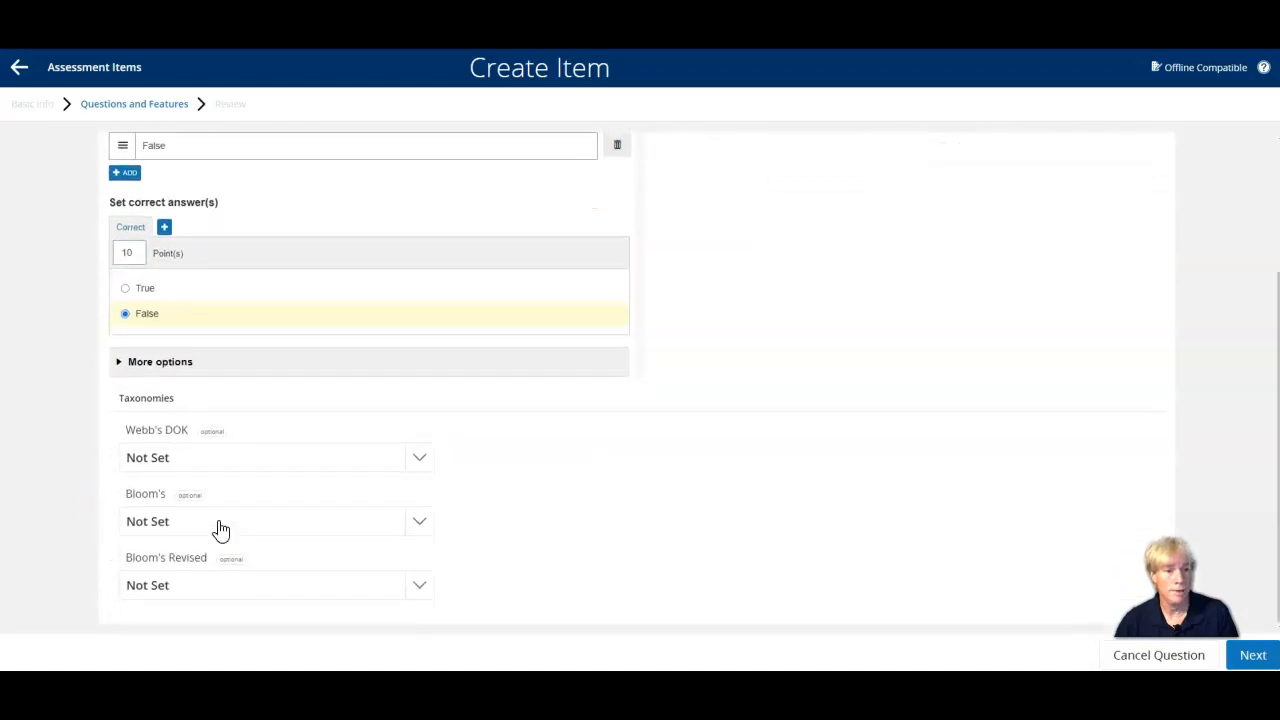
scroll(435, 525, up, 4)
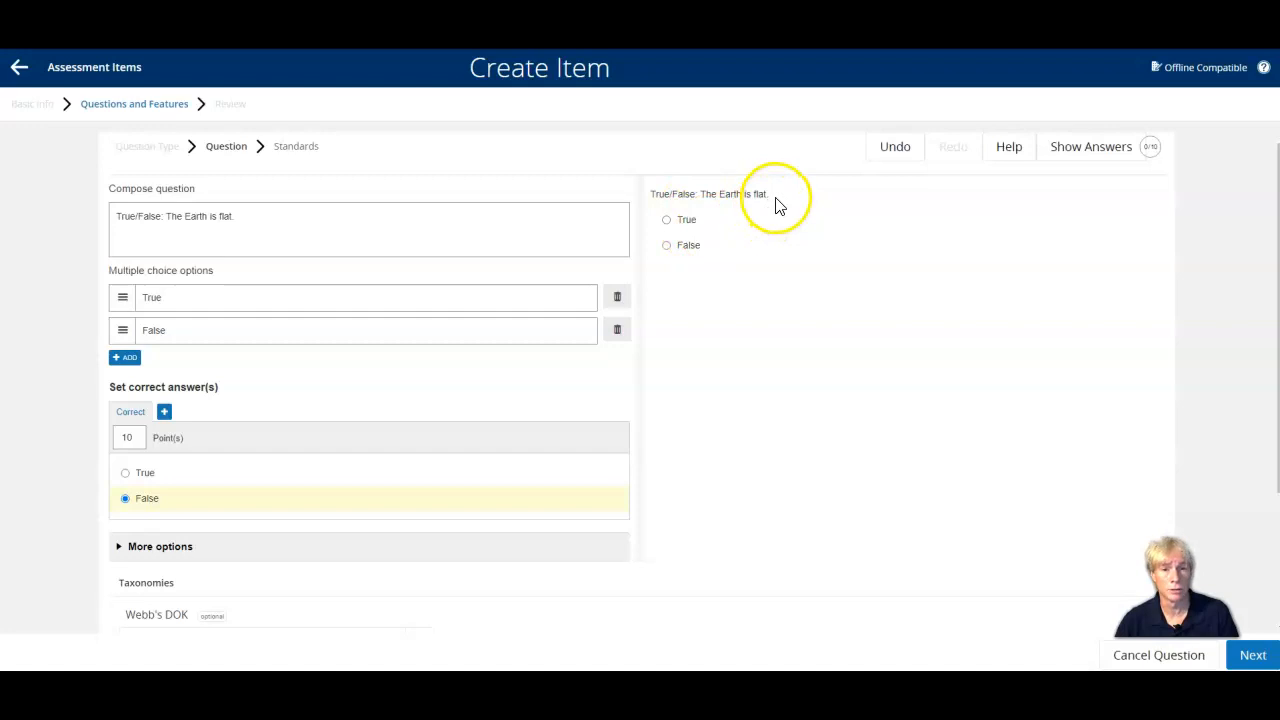
scroll(779, 205, down, 2)
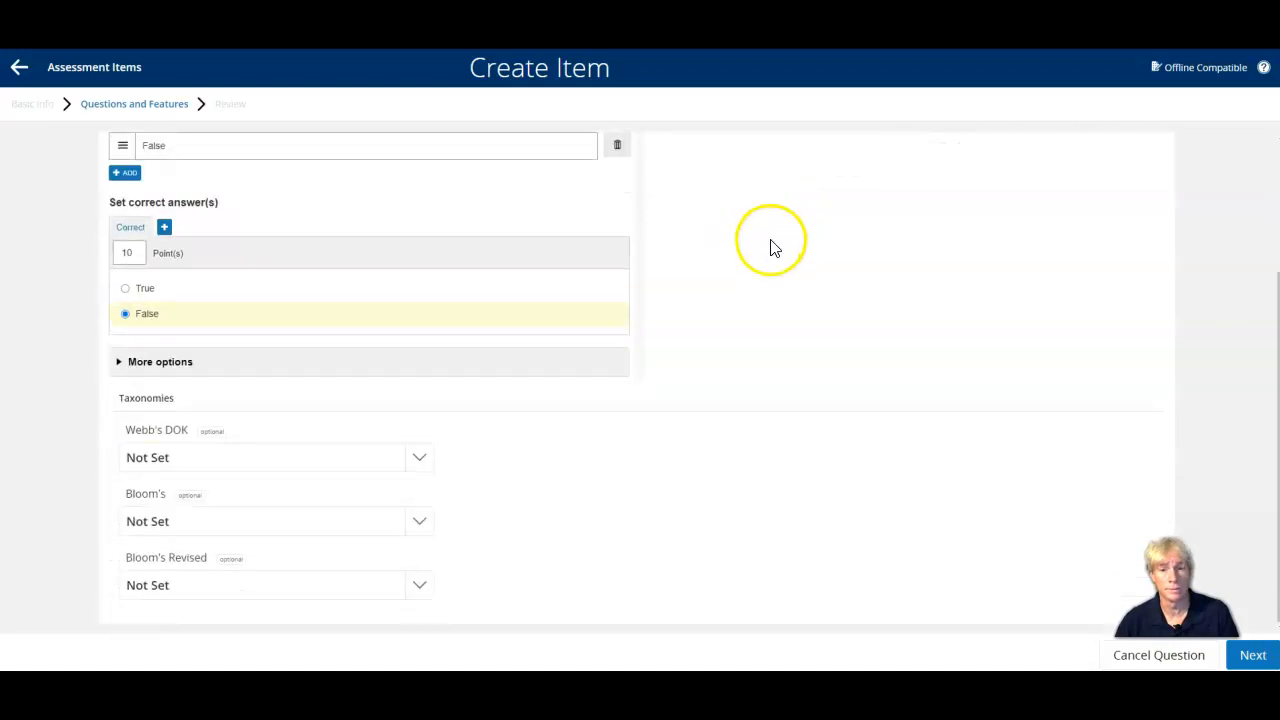
click(1255, 657)
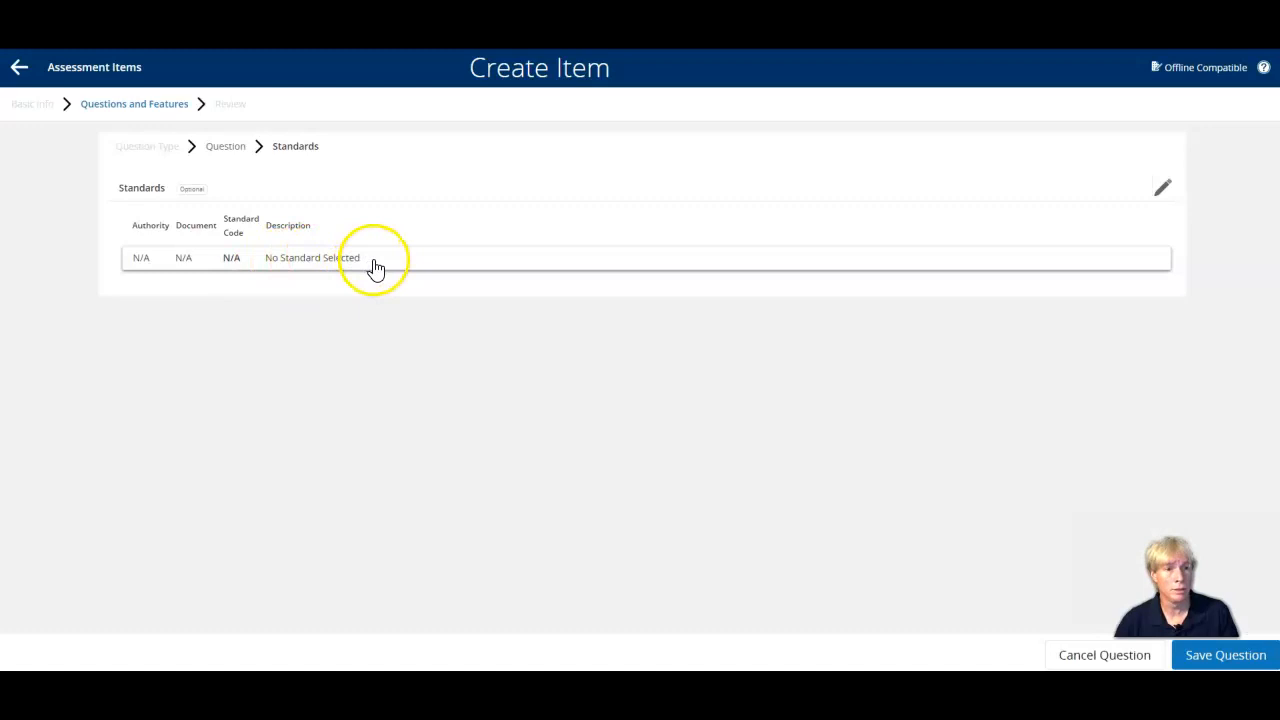
click(1226, 655)
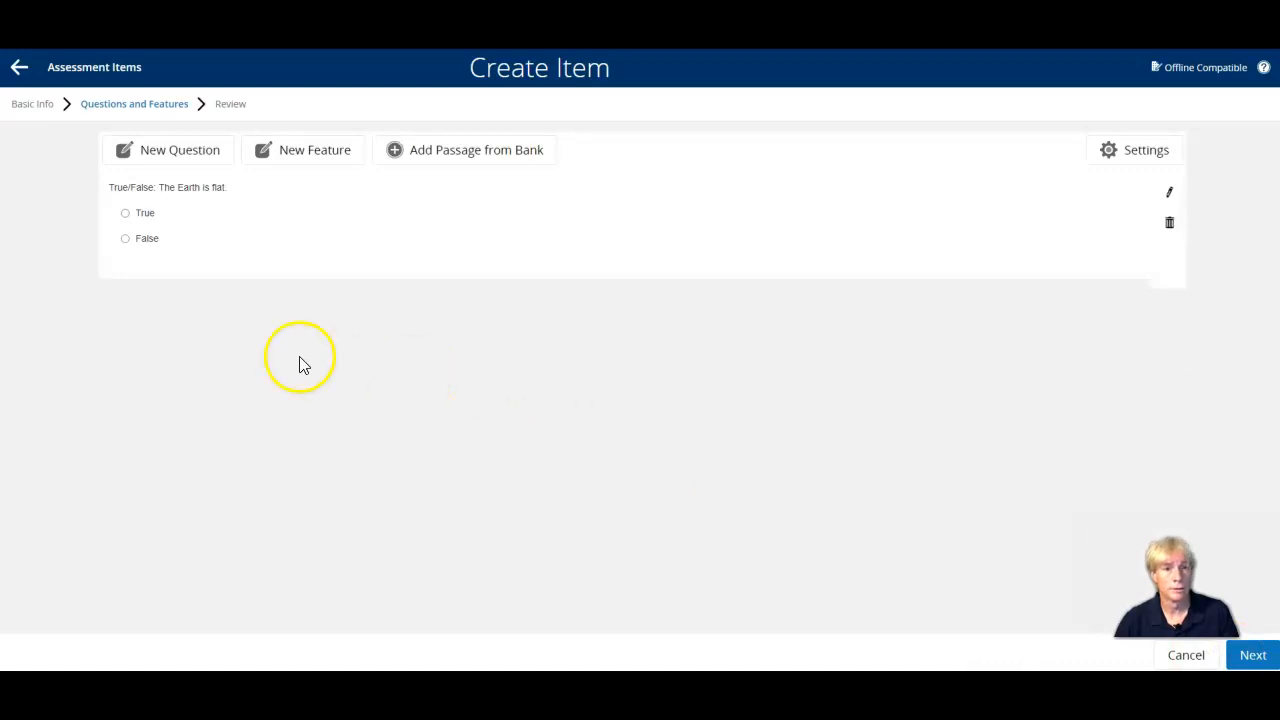
Add a second question of the "Multiple choice – standard" type to the item.
click(198, 162)
click(196, 155)
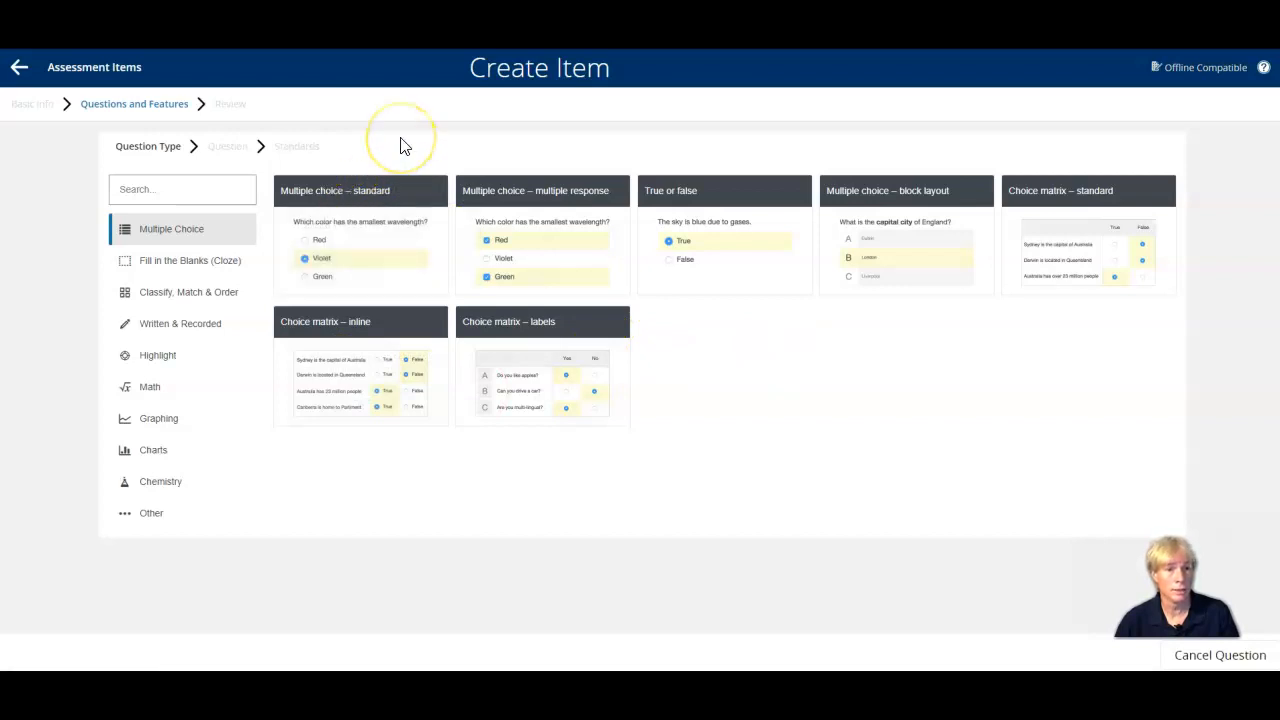
click(401, 193)
click(402, 193)
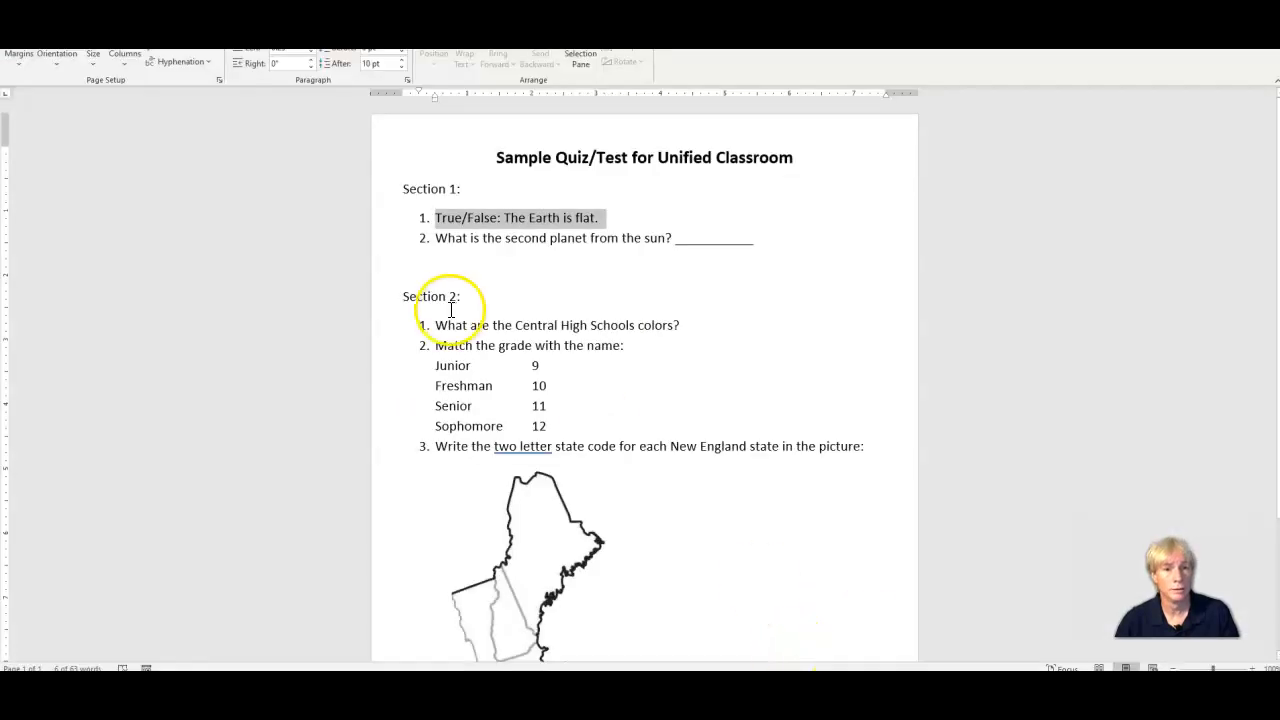
Copy "What is the second planet from the sun?" from the Word document and paste it over the multiple-choice question's placeholder stem.
drag(458, 238, 670, 254)
key(ctrl+c)
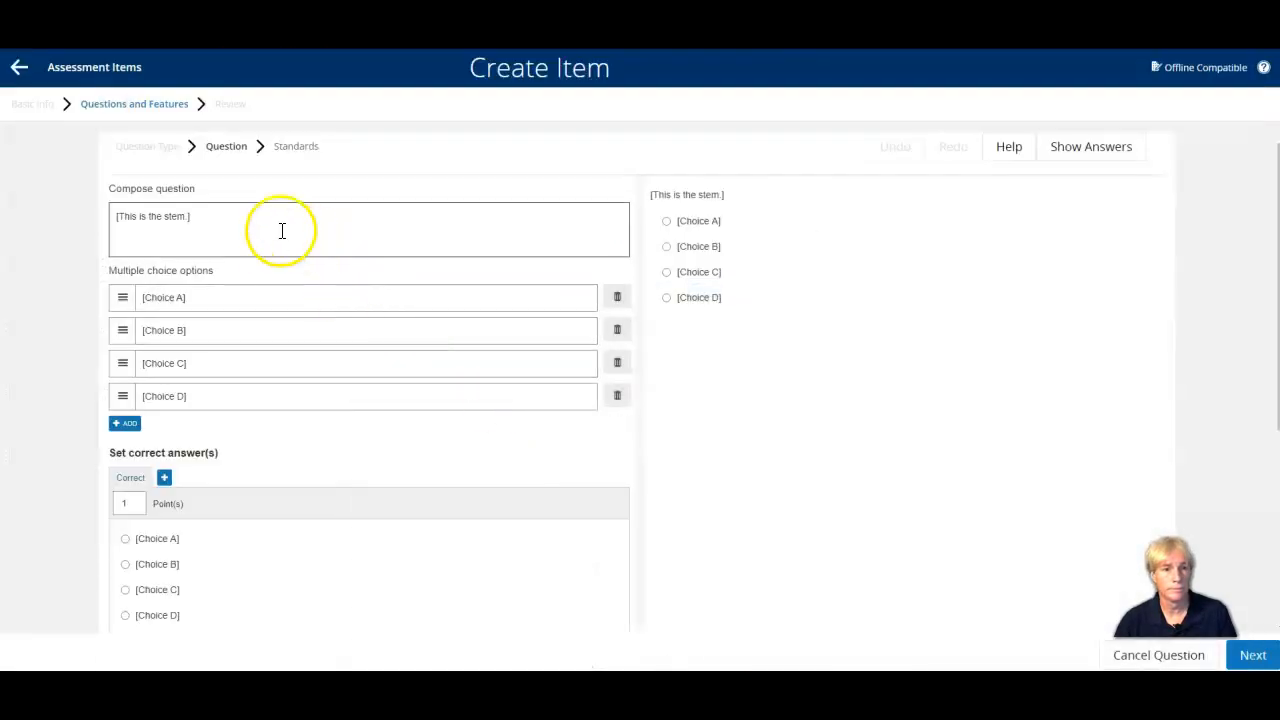
drag(189, 216, 118, 218)
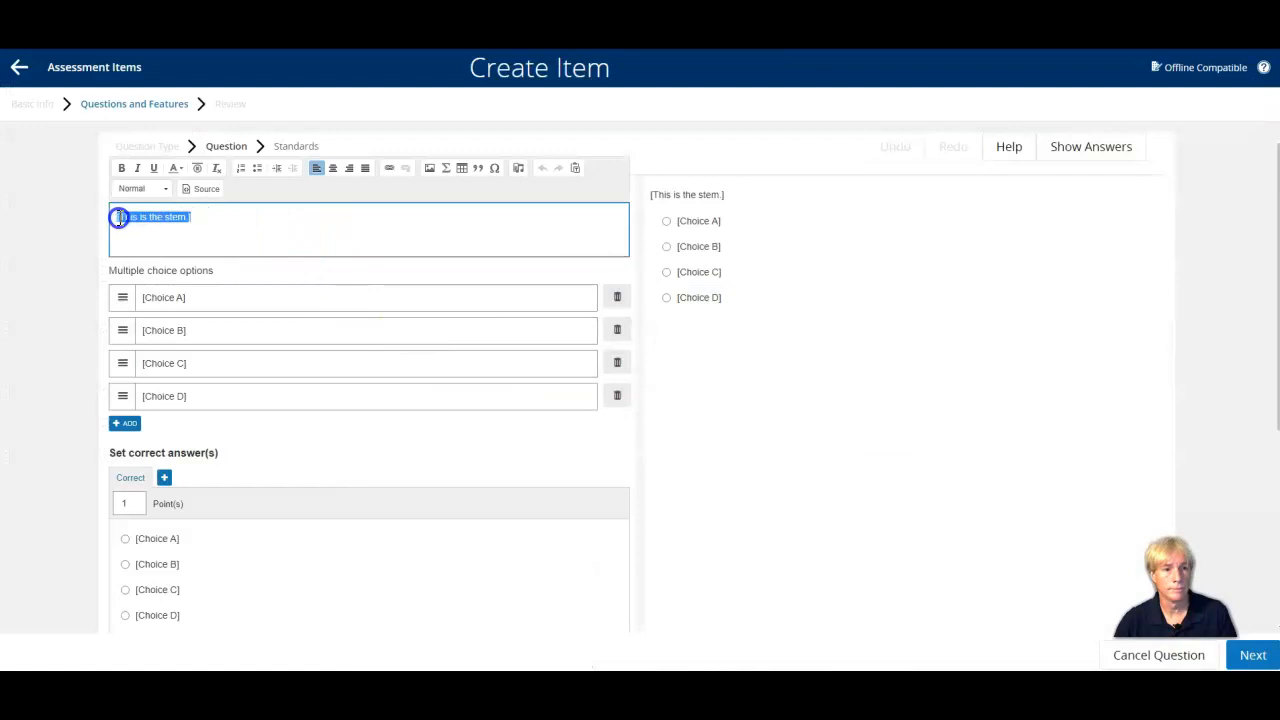
key(ctrl+v)
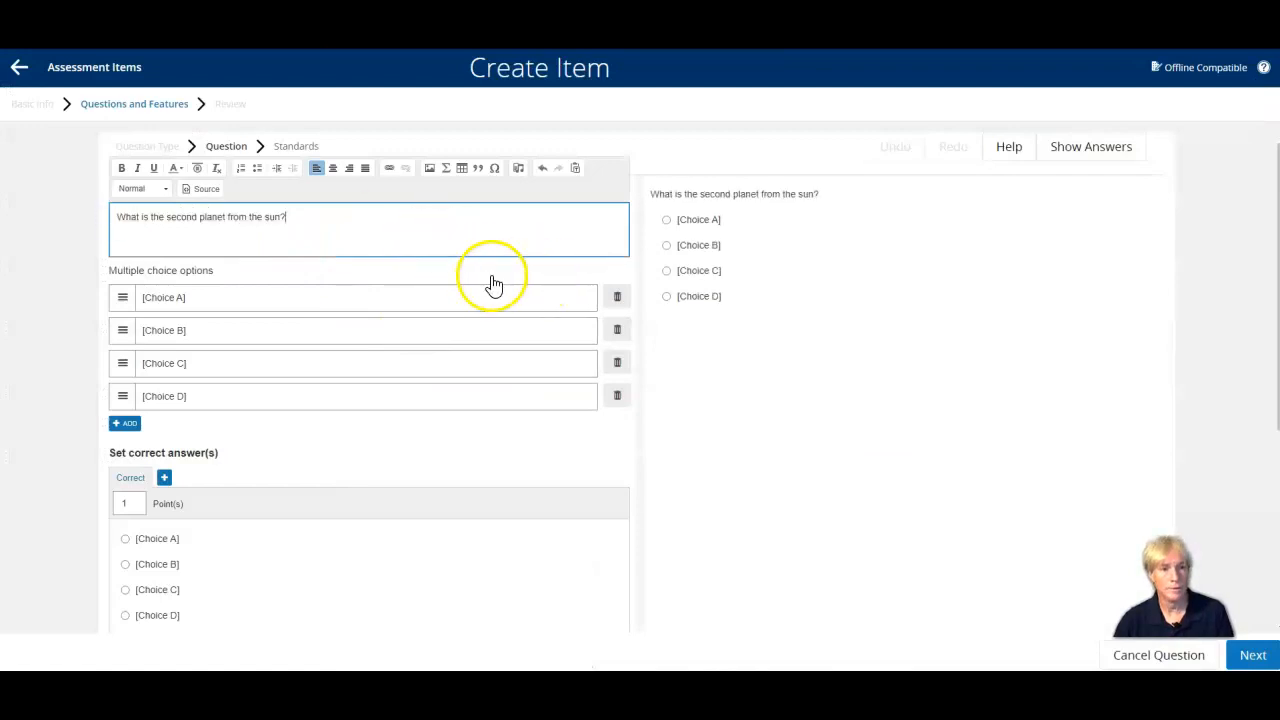
Add a fifth answer option and replace the placeholder choices with Mercury, Venus, Earth, Mars and Jupiter.
click(232, 300)
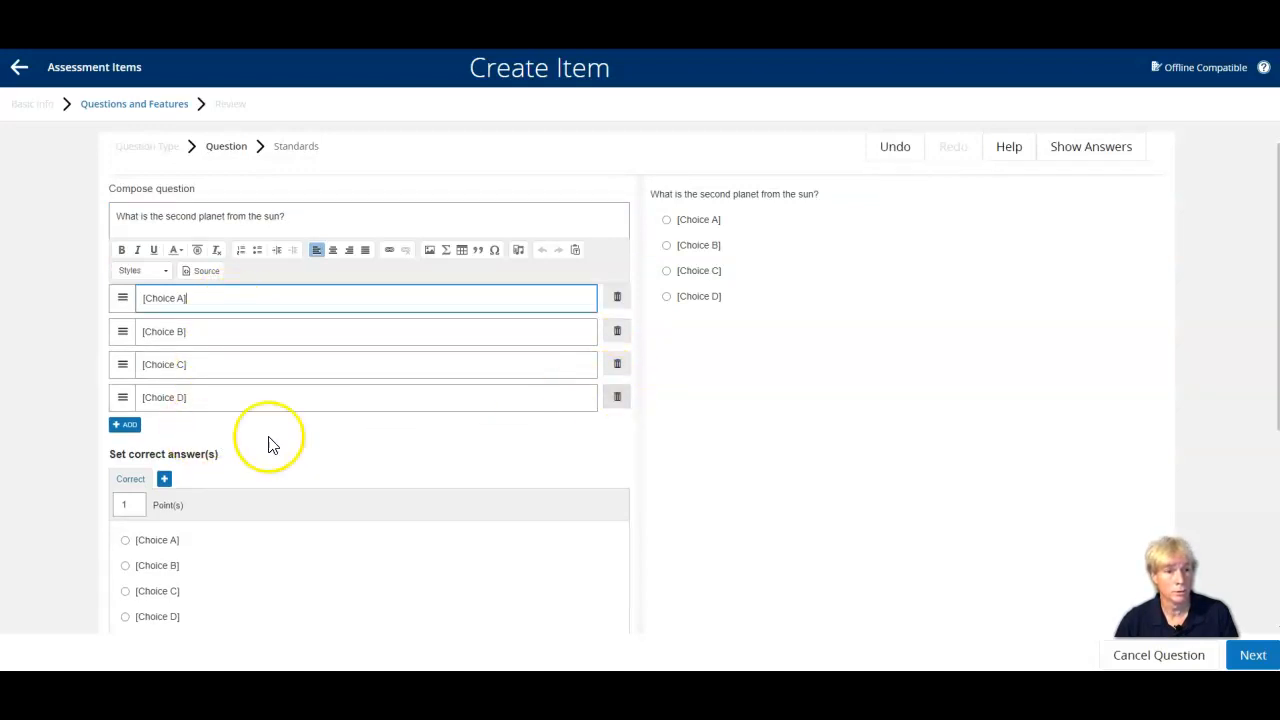
click(126, 428)
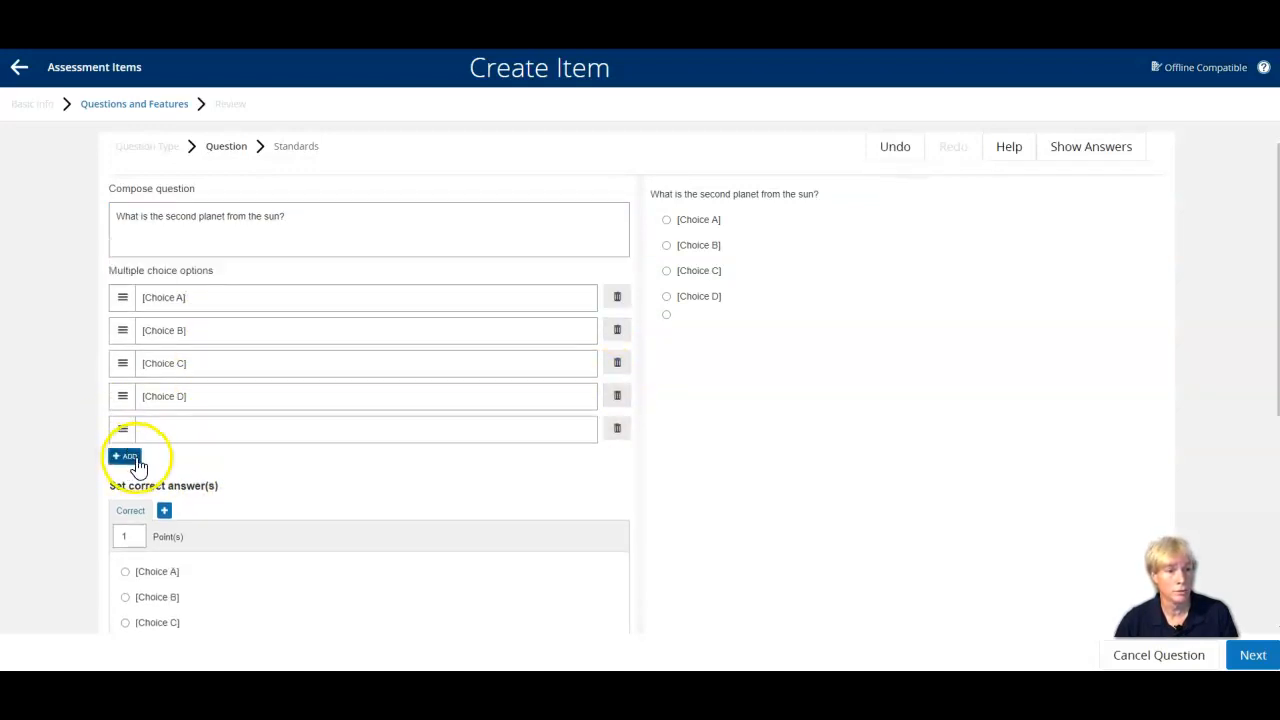
click(197, 301)
drag(197, 300, 103, 309)
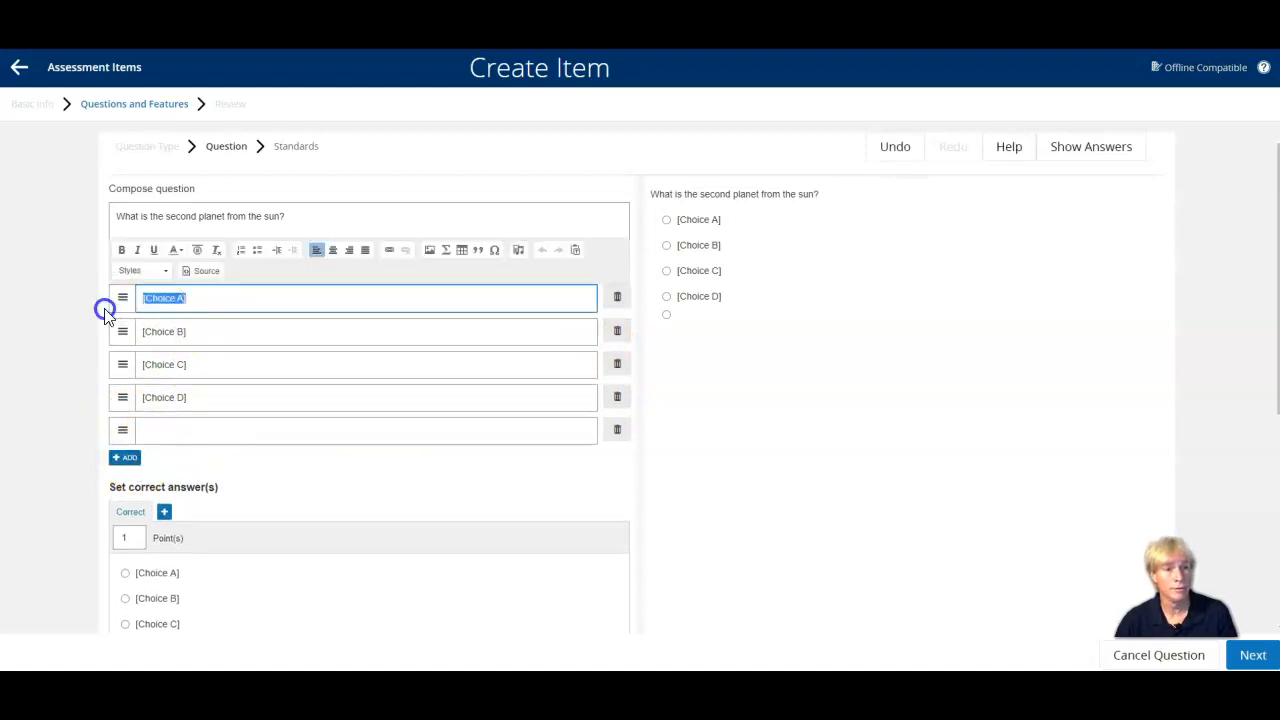
key(BackSpace)
drag(236, 327, 120, 326)
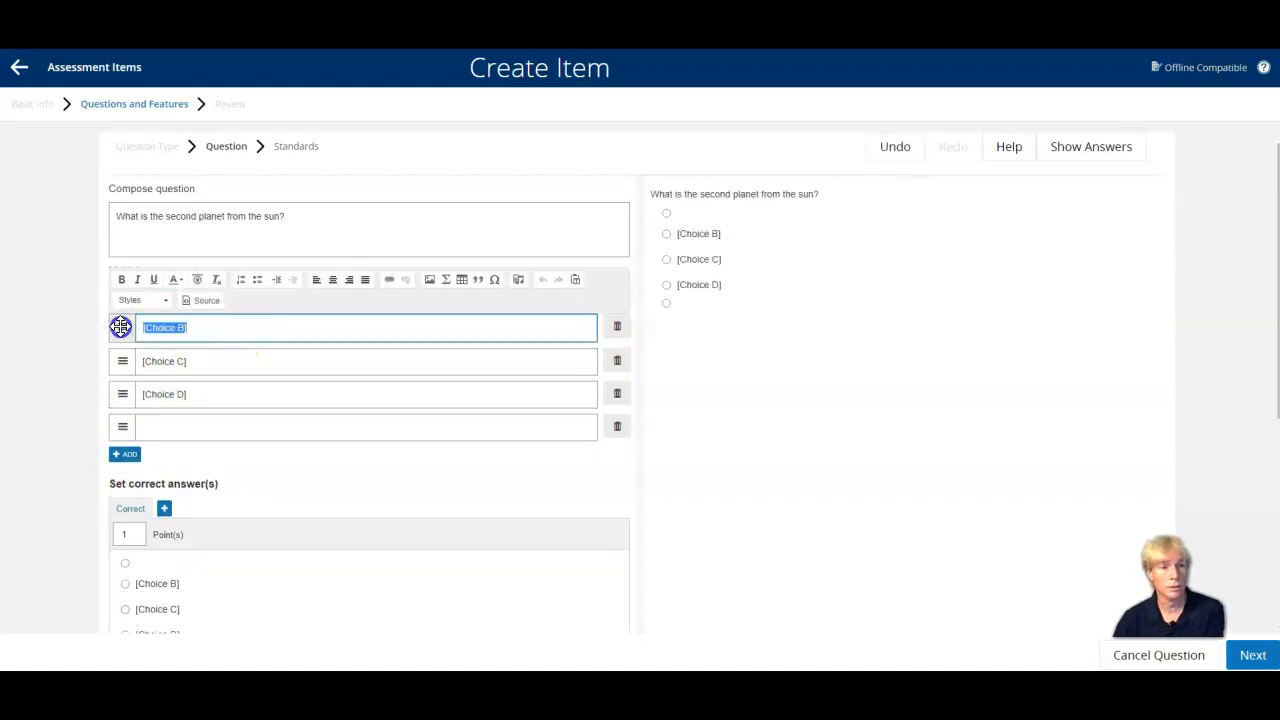
key(BackSpace)
drag(200, 360, 185, 357)
key(BackSpace)
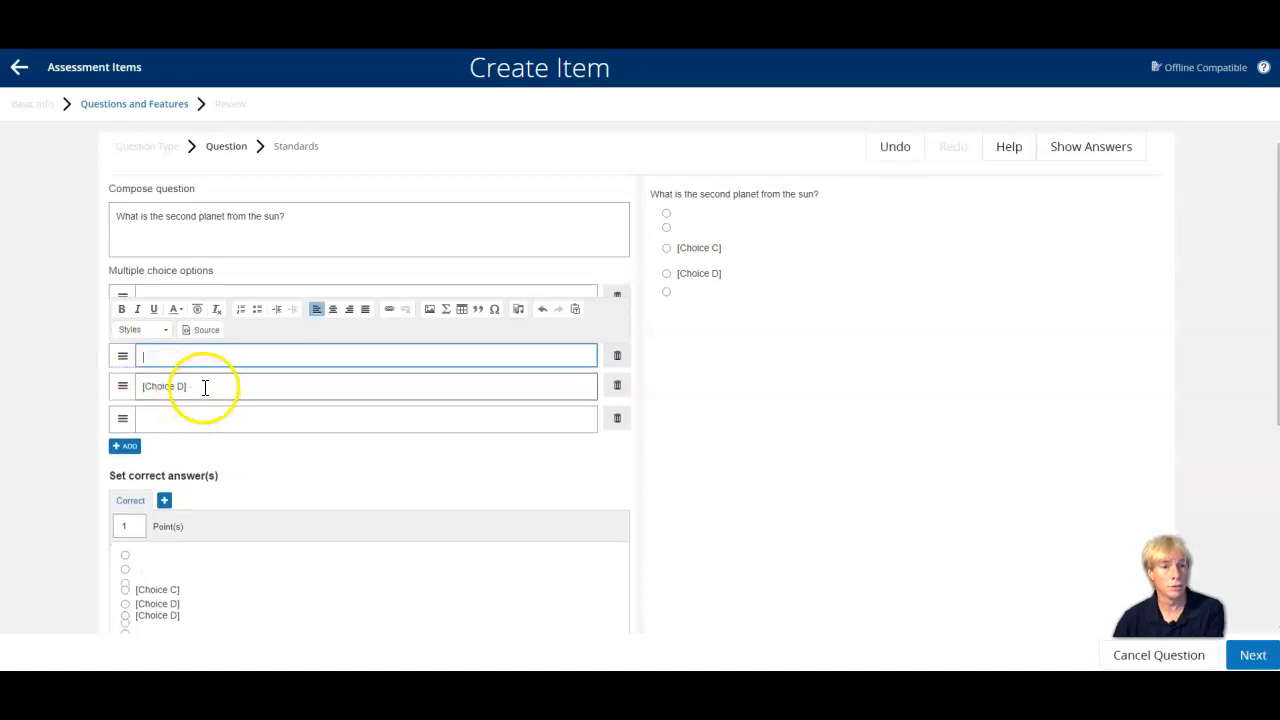
drag(195, 390, 113, 390)
key(BackSpace)
click(161, 296)
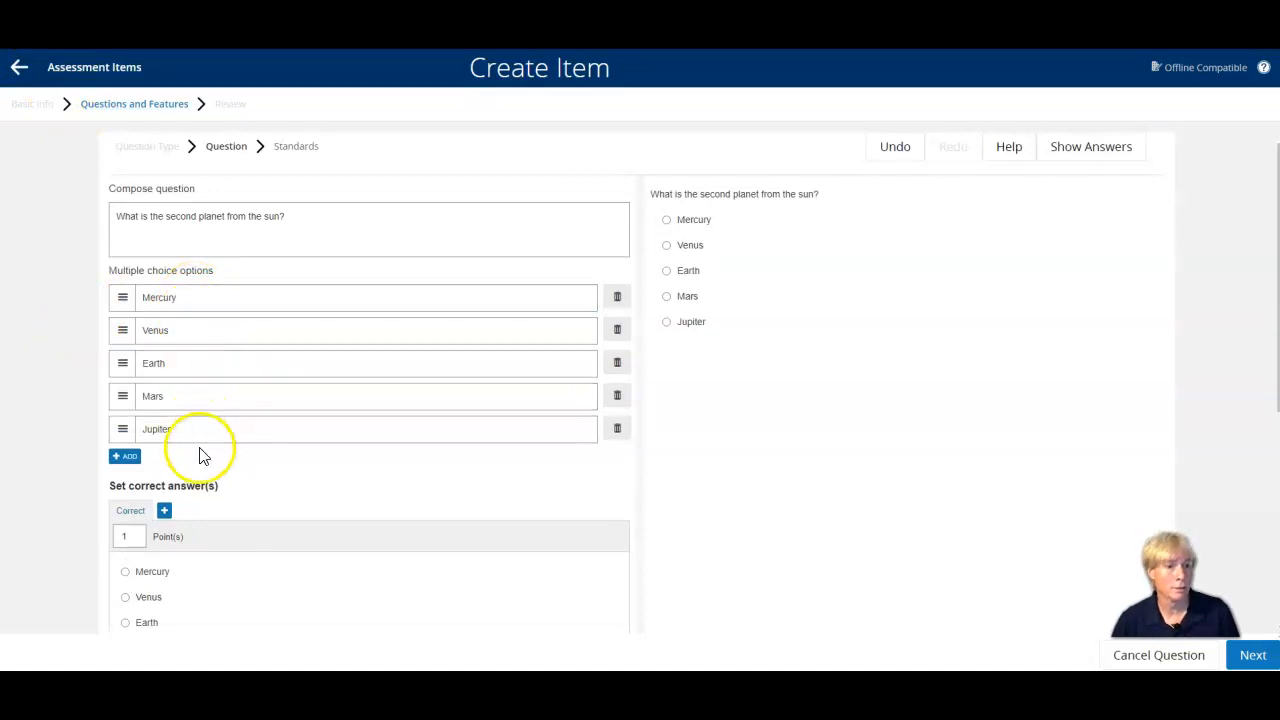
Make the planet question worth 19 points and mark Venus as the correct answer.
click(137, 537)
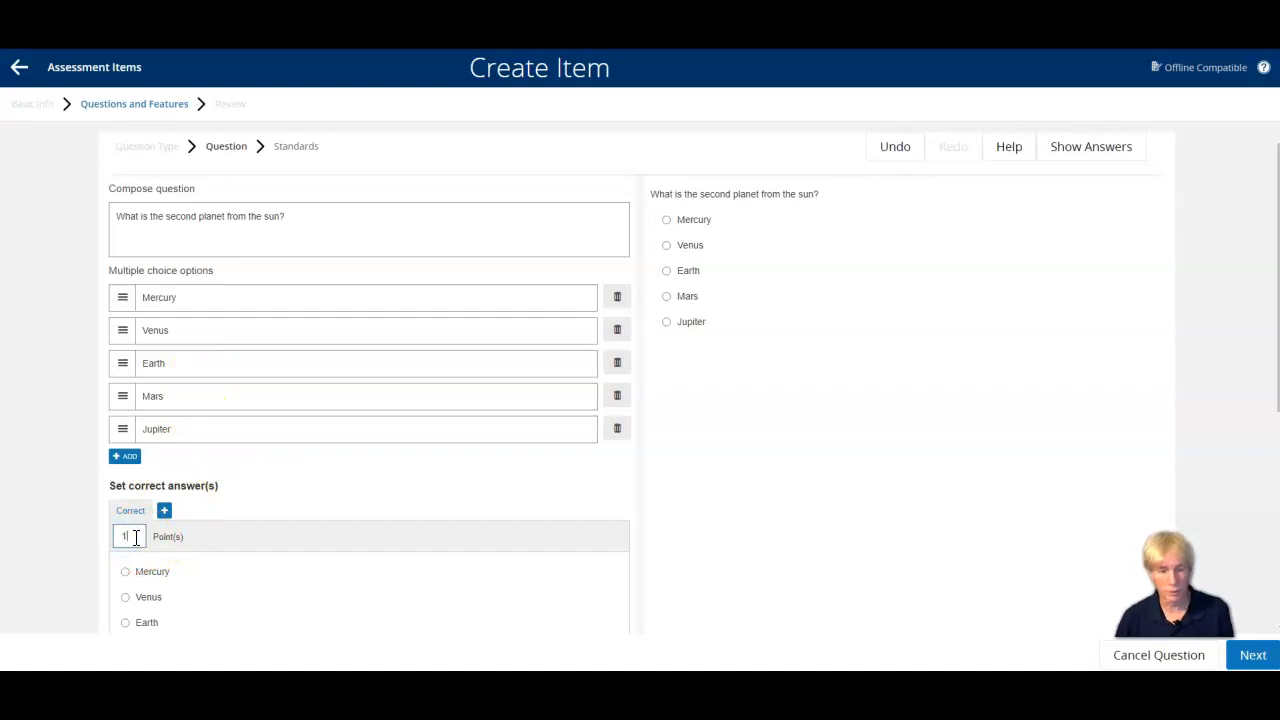
scroll(84, 505, down, 1)
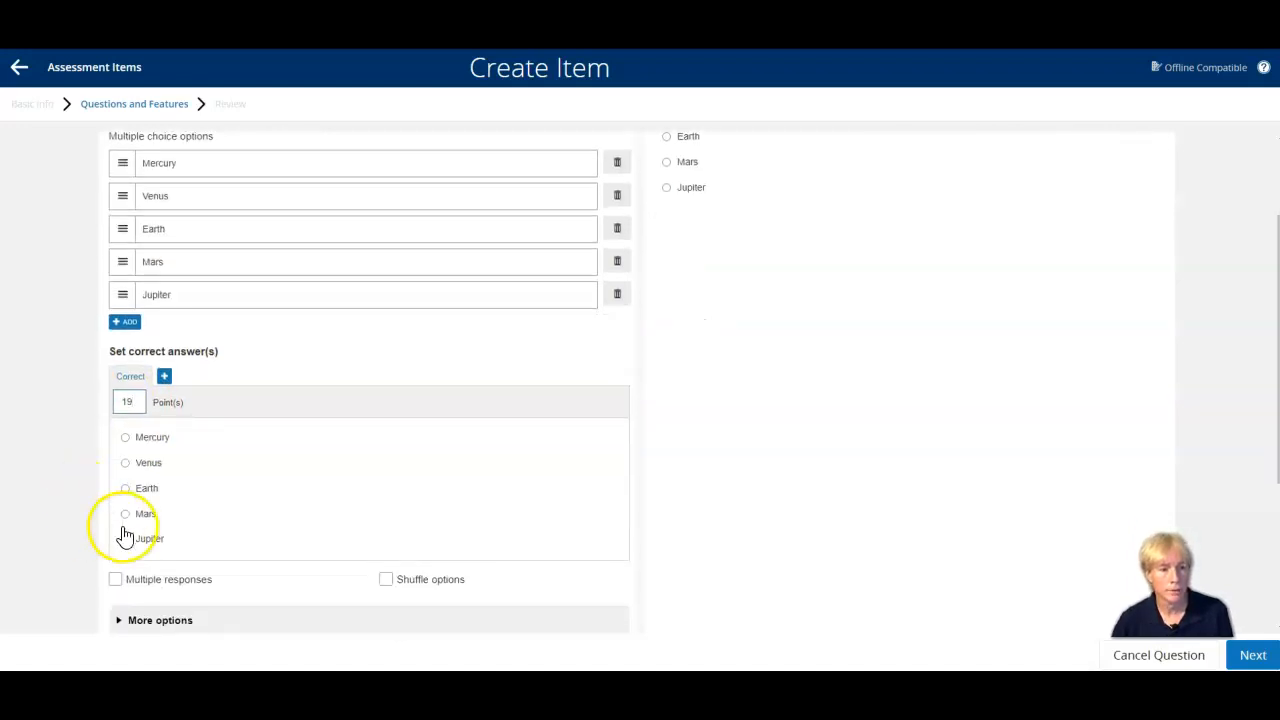
text(9)
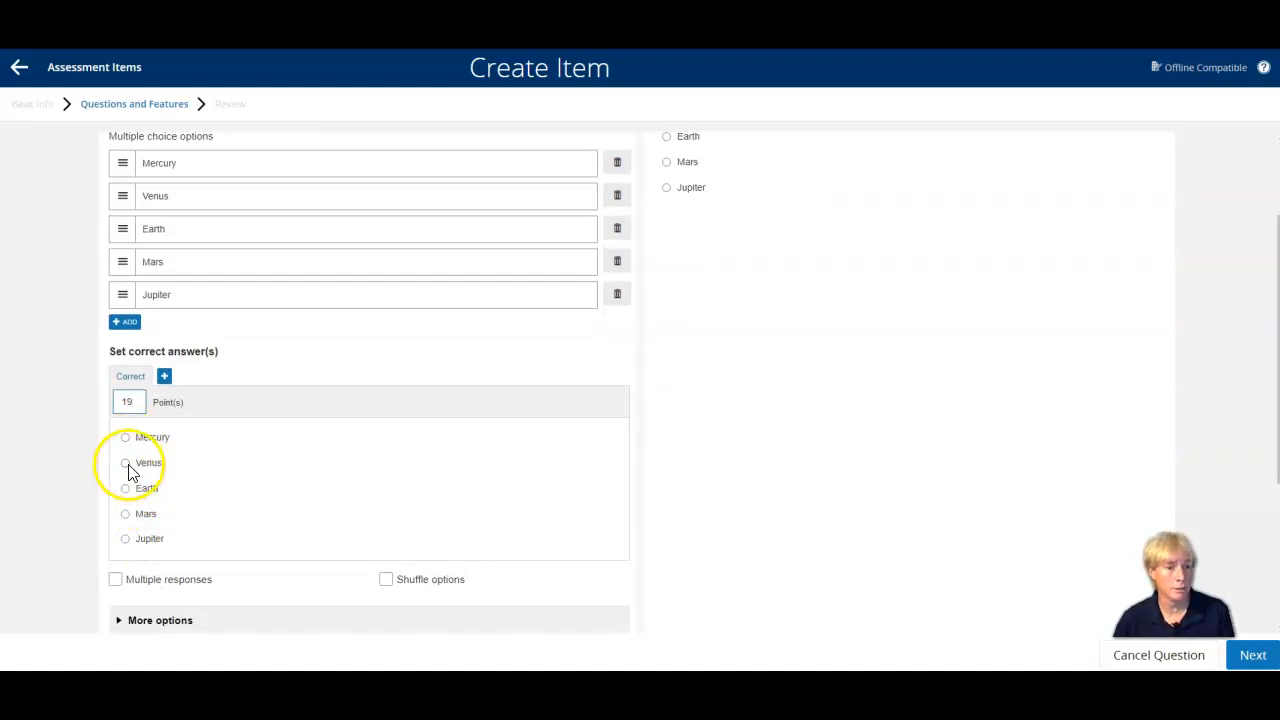
click(126, 465)
Turn on shuffling of the planet question's answer options and save the question without assigning taxonomies or standards.
scroll(171, 551, down, 2)
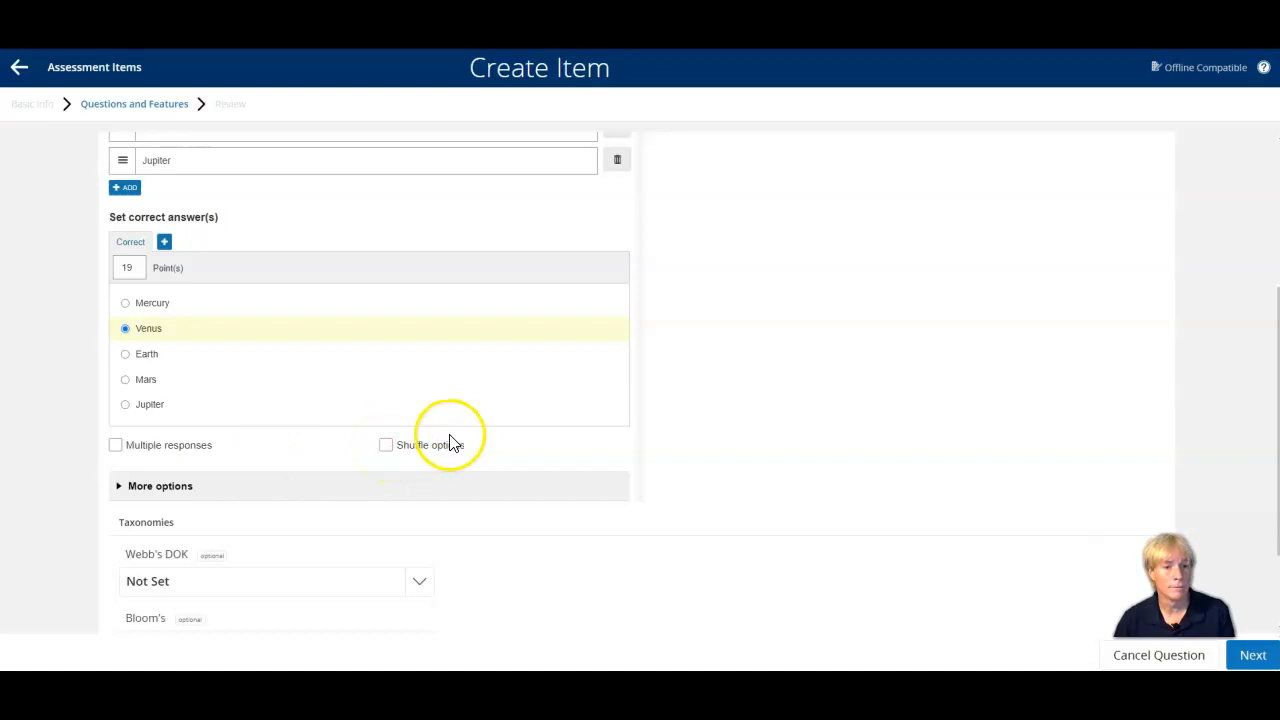
click(387, 447)
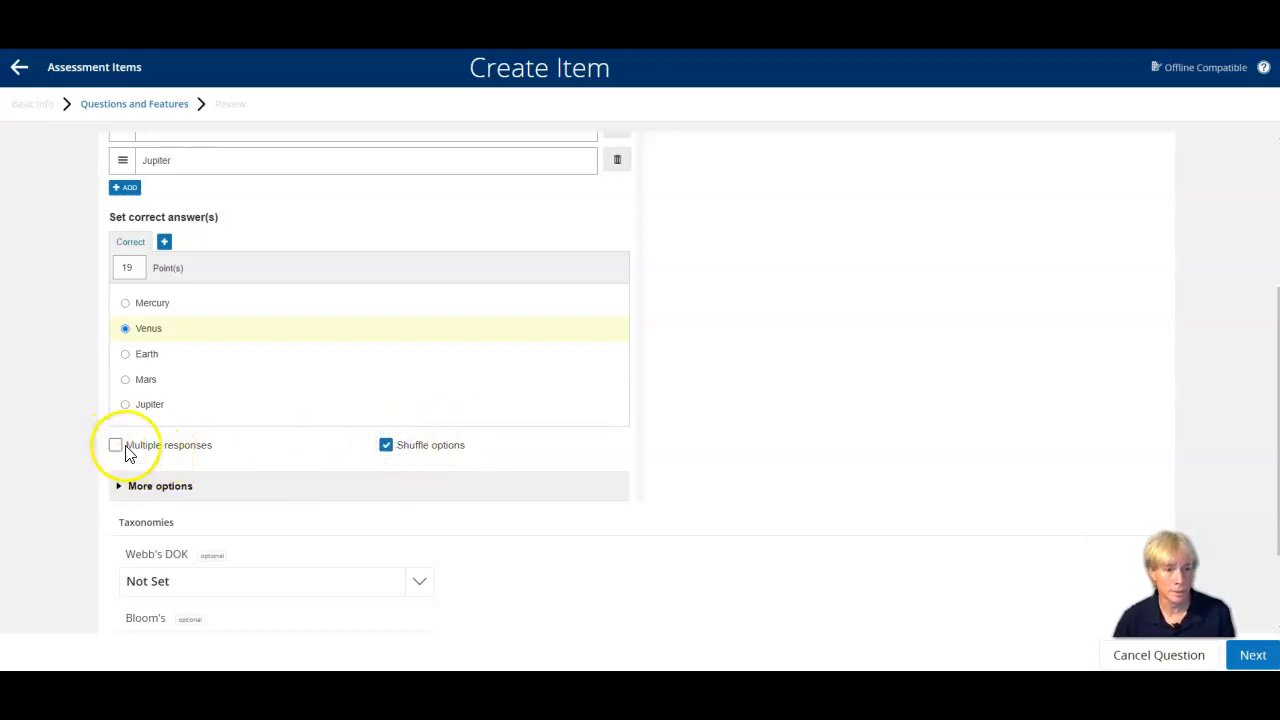
scroll(63, 450, down, 2)
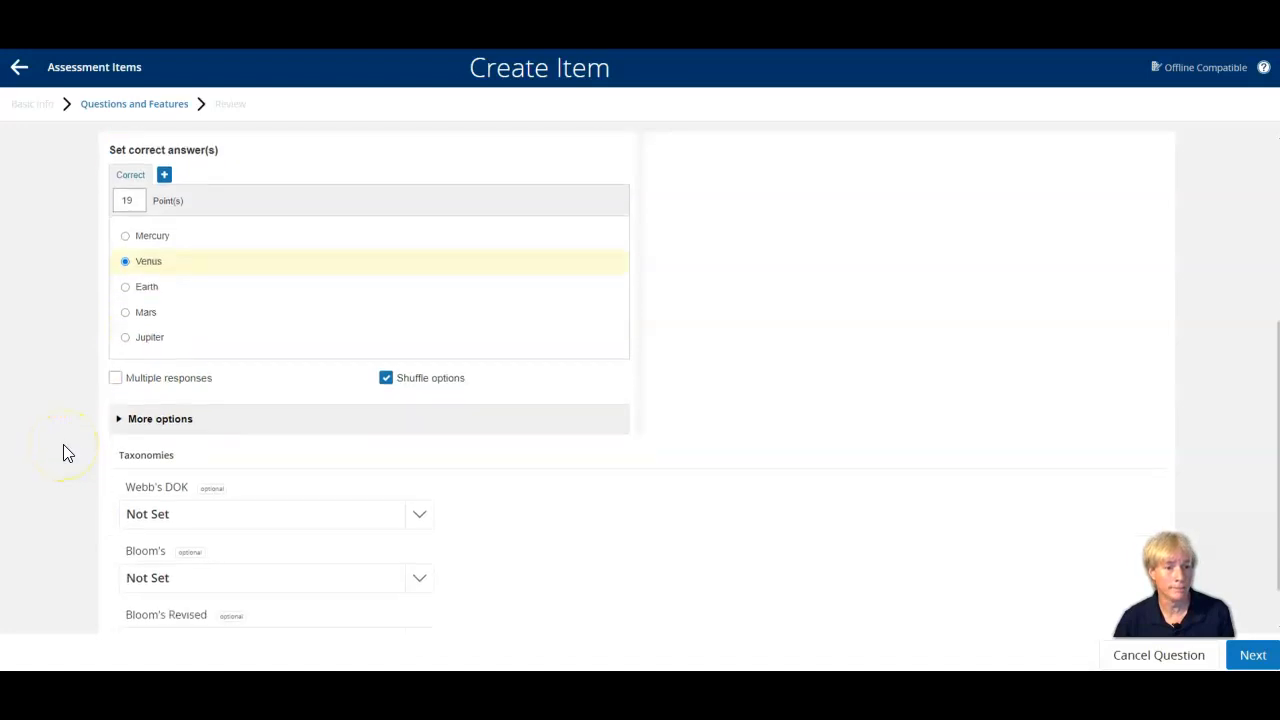
scroll(62, 444, up, 6)
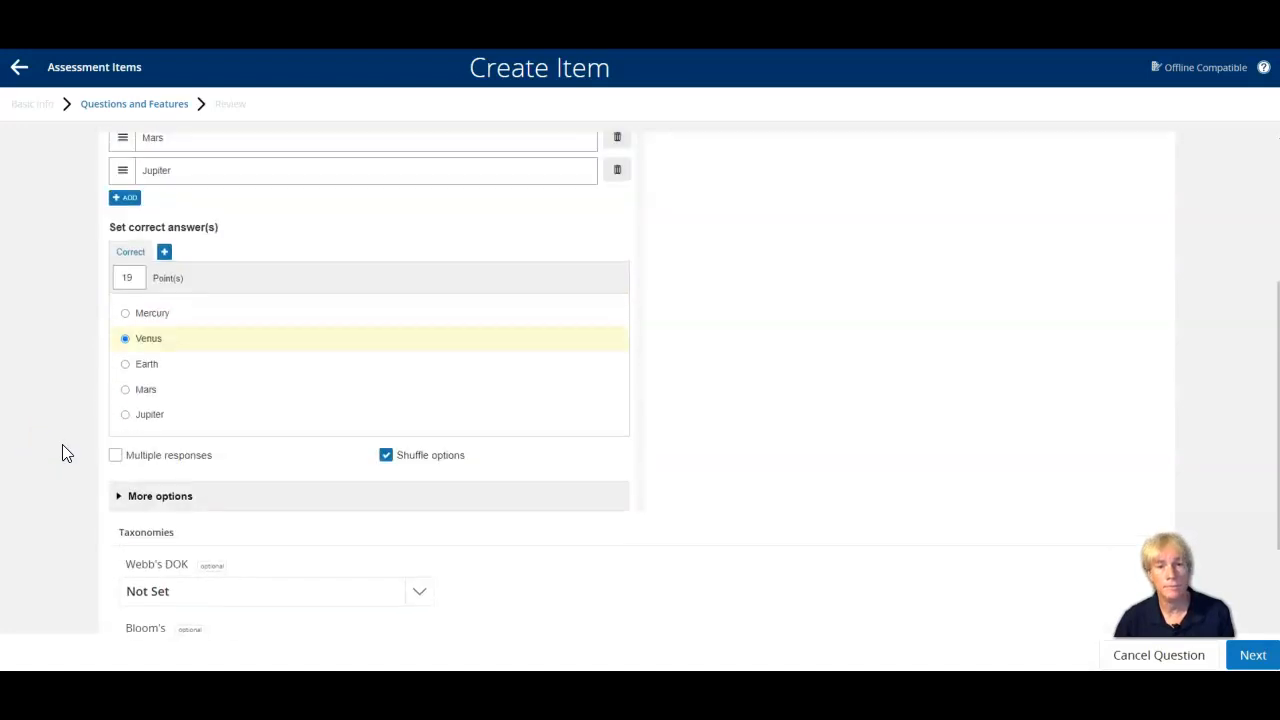
click(168, 472)
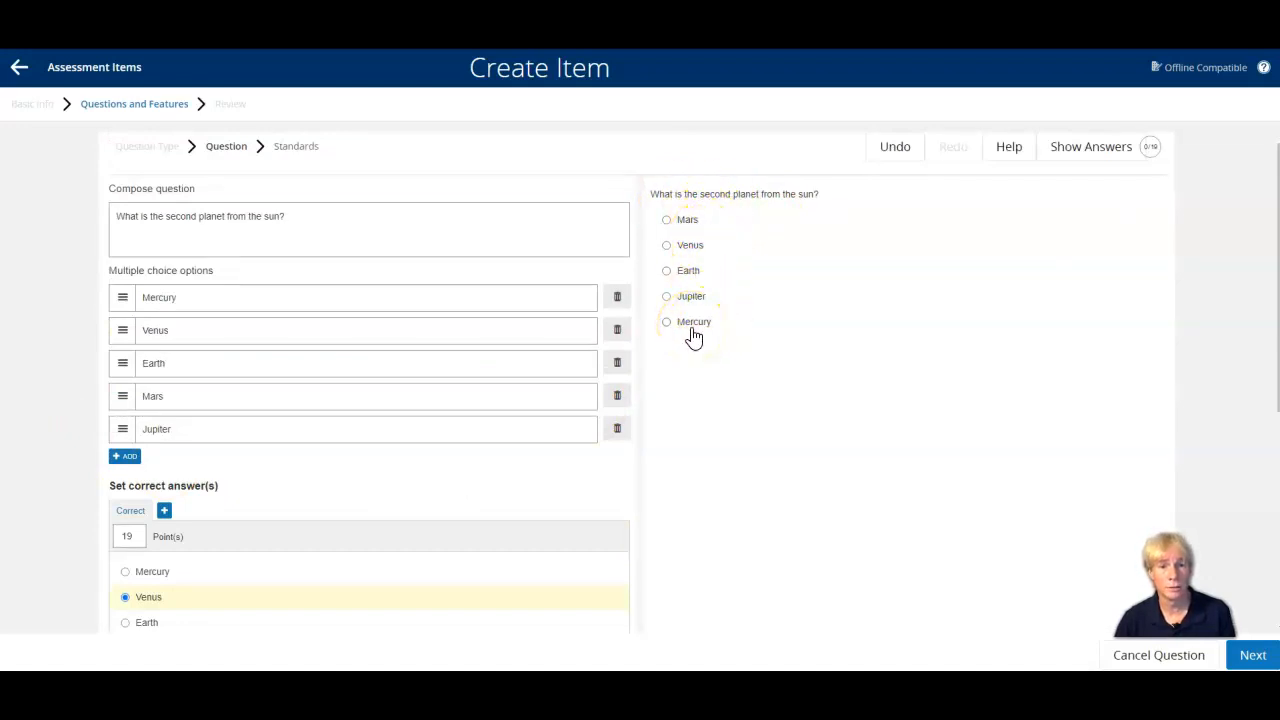
click(1252, 656)
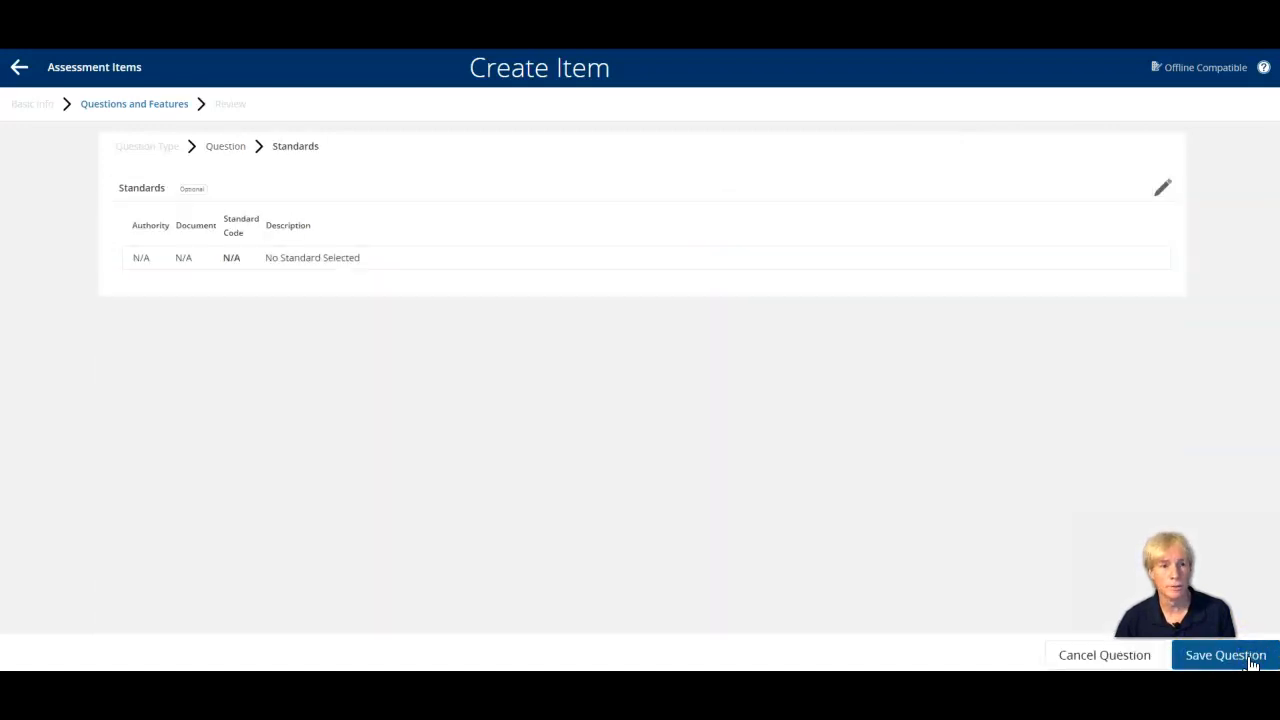
click(1226, 655)
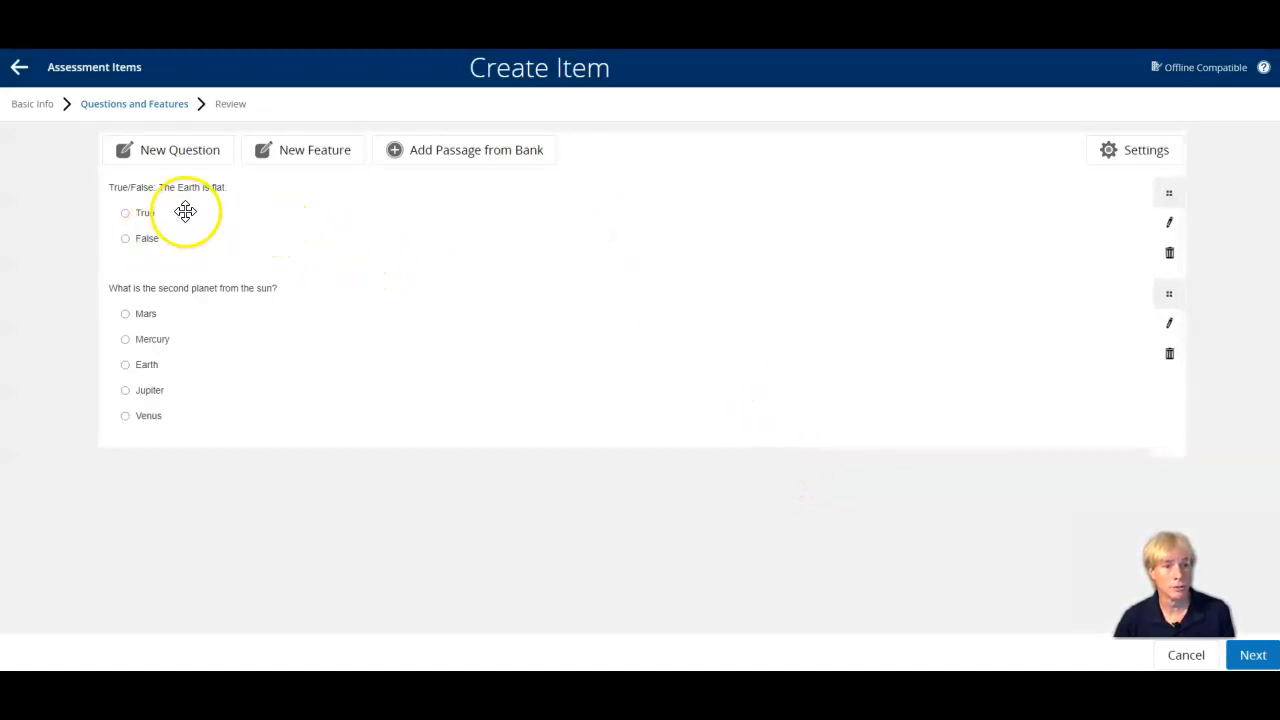
Review the basic info and both questions of the "PD 2020 Part 1" item and save the item.
click(1253, 656)
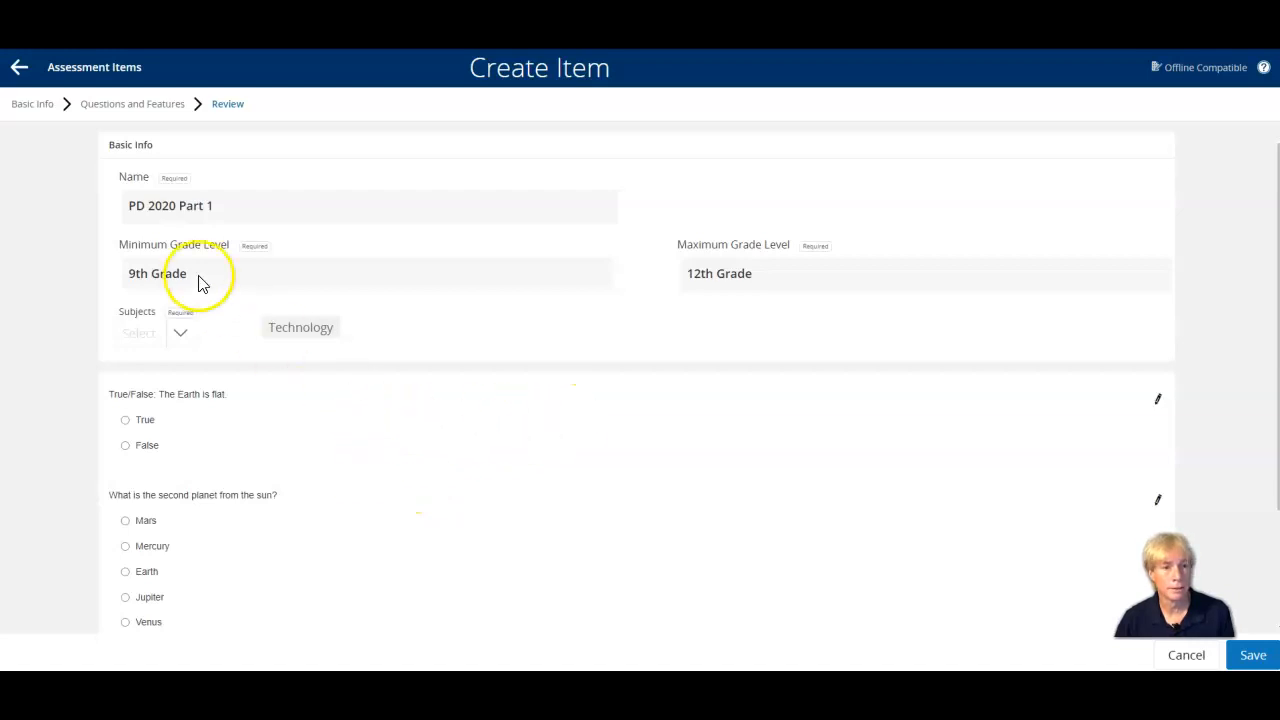
scroll(418, 398, down, 2)
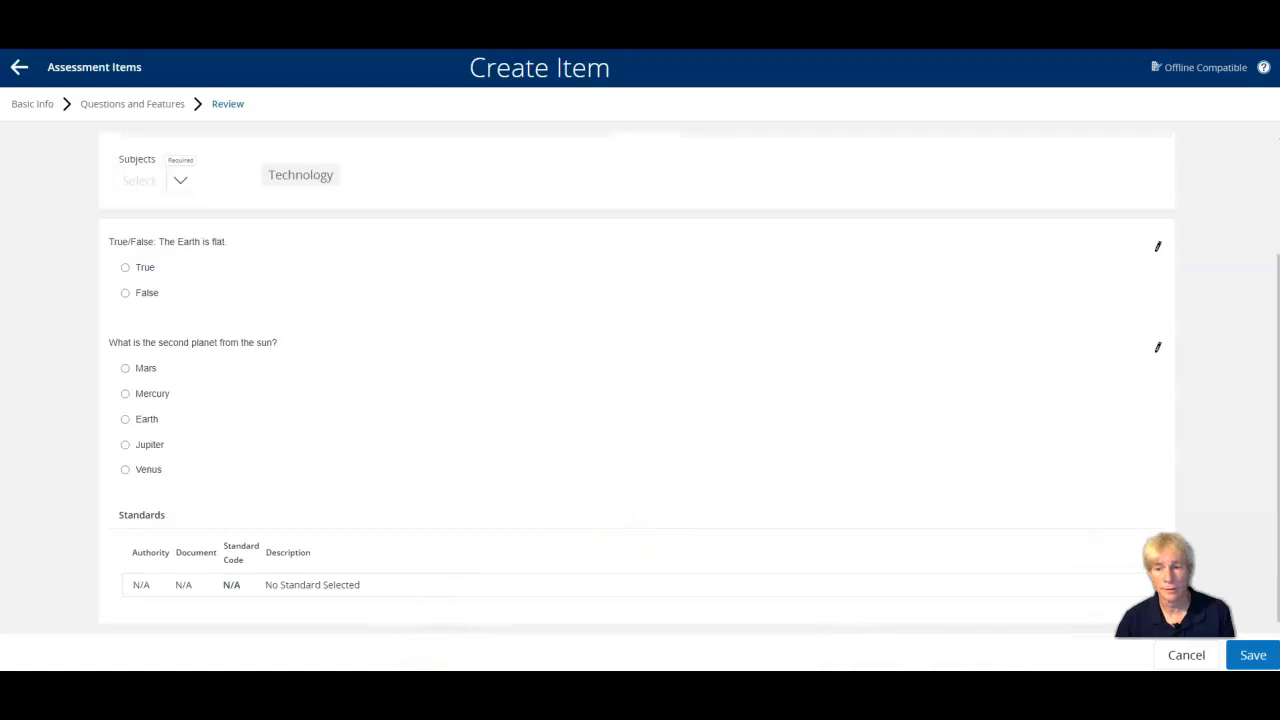
click(1268, 656)
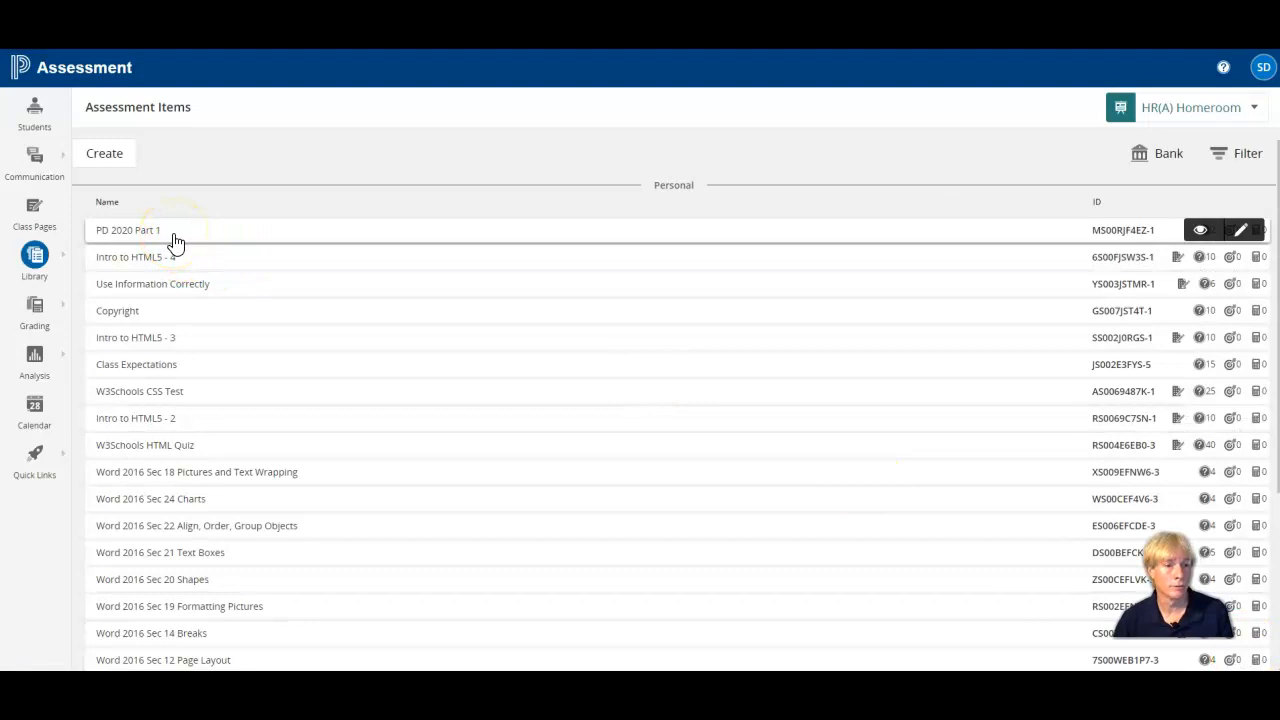
Start a new assessment item named "PD 2020 Part 2" with grade levels from 9th Grade to 12th Grade.
click(105, 158)
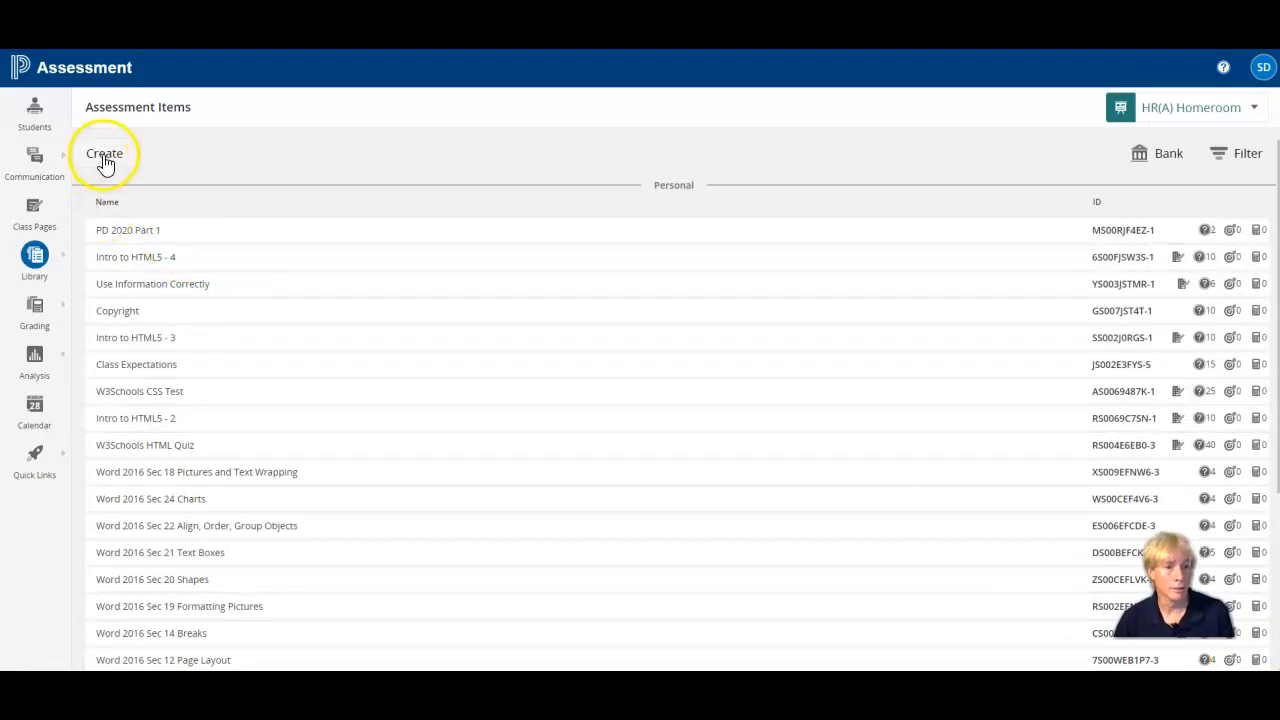
click(105, 158)
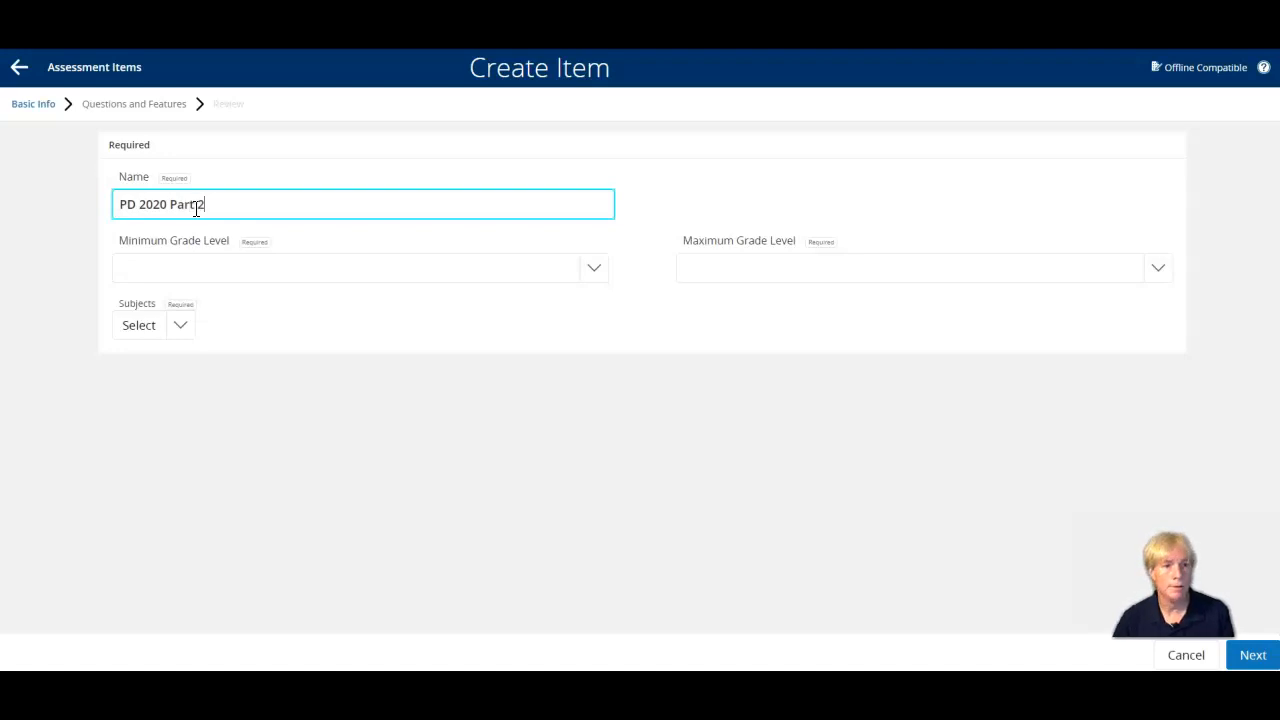
click(594, 270)
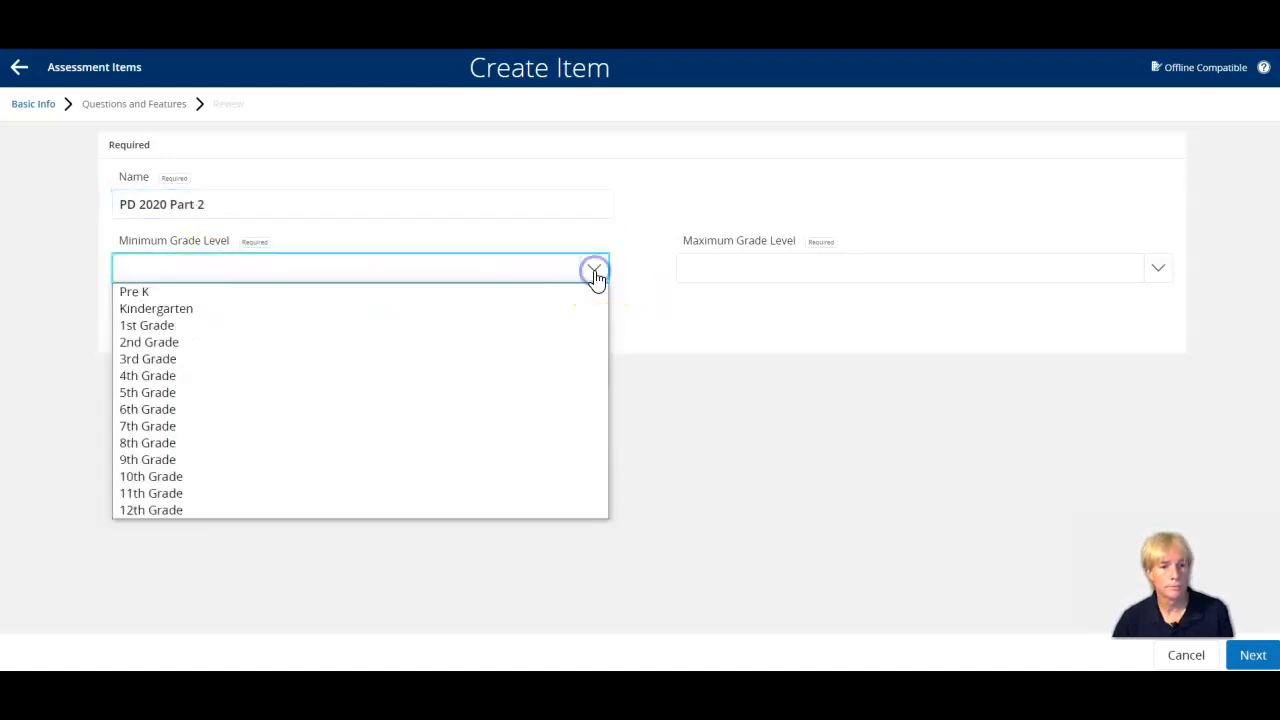
click(270, 462)
click(731, 268)
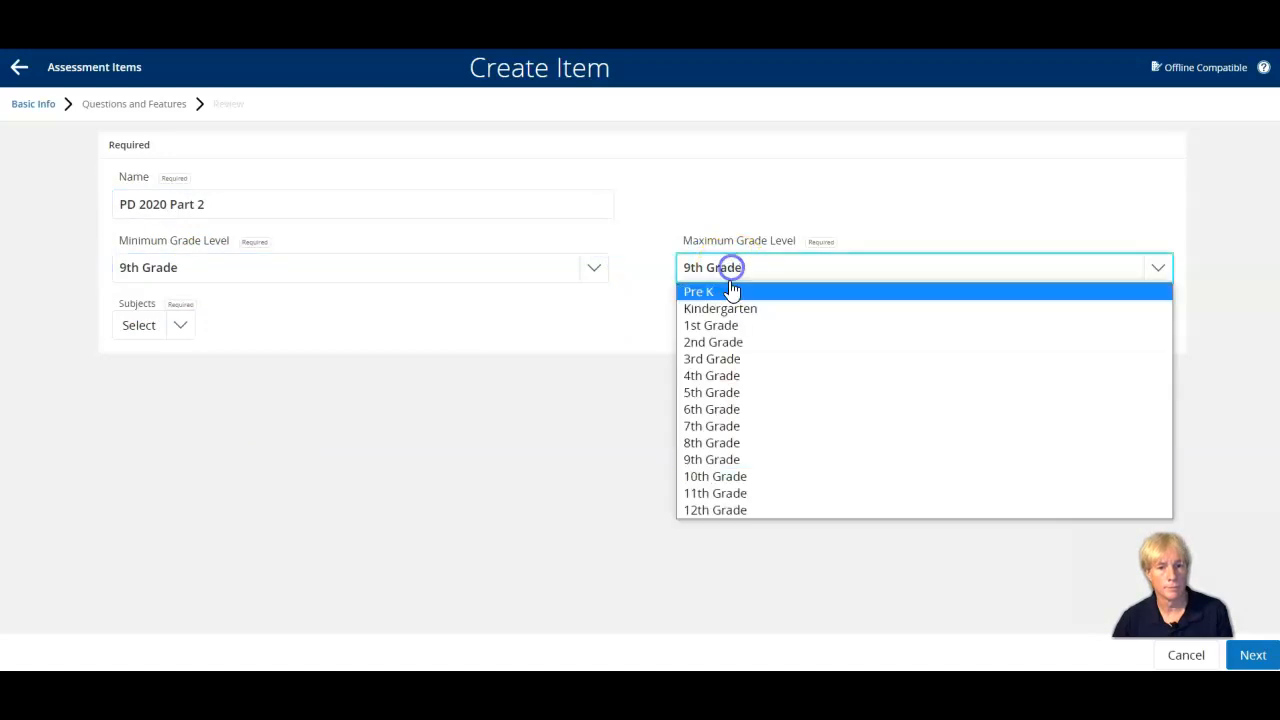
click(720, 508)
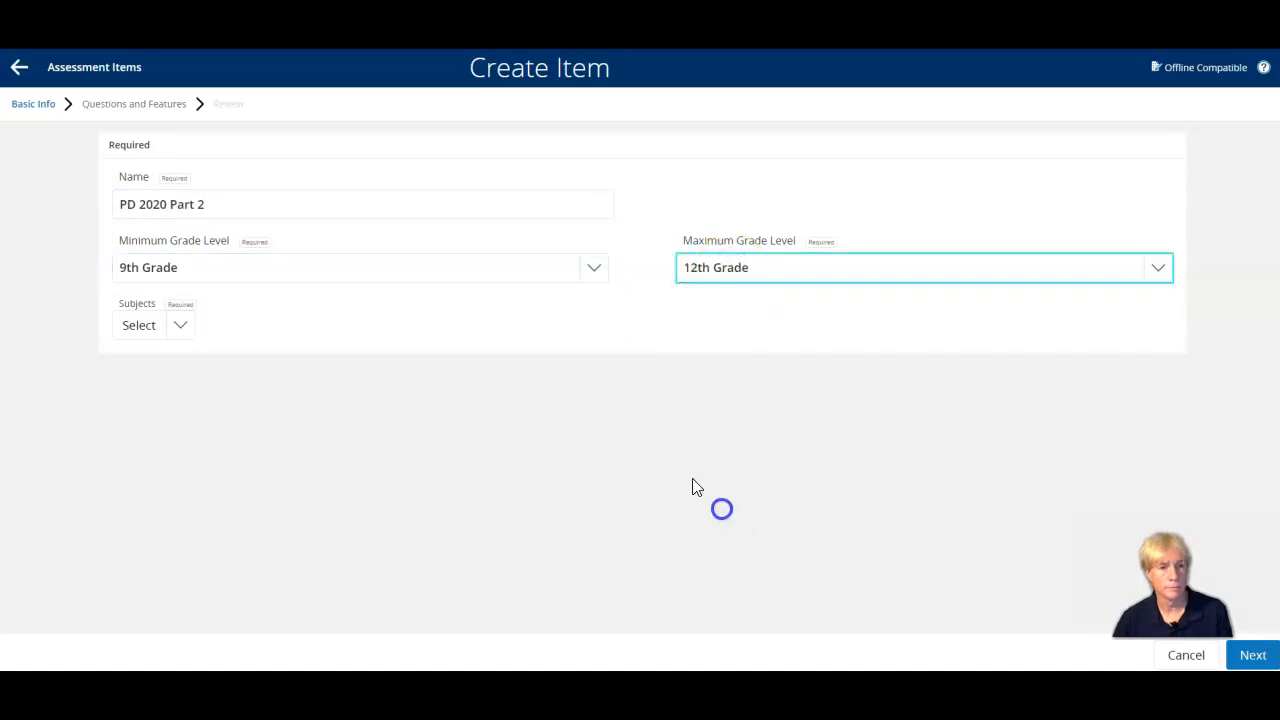
Assign the Technology subject to the new item and proceed to its questions and features.
click(186, 330)
click(266, 466)
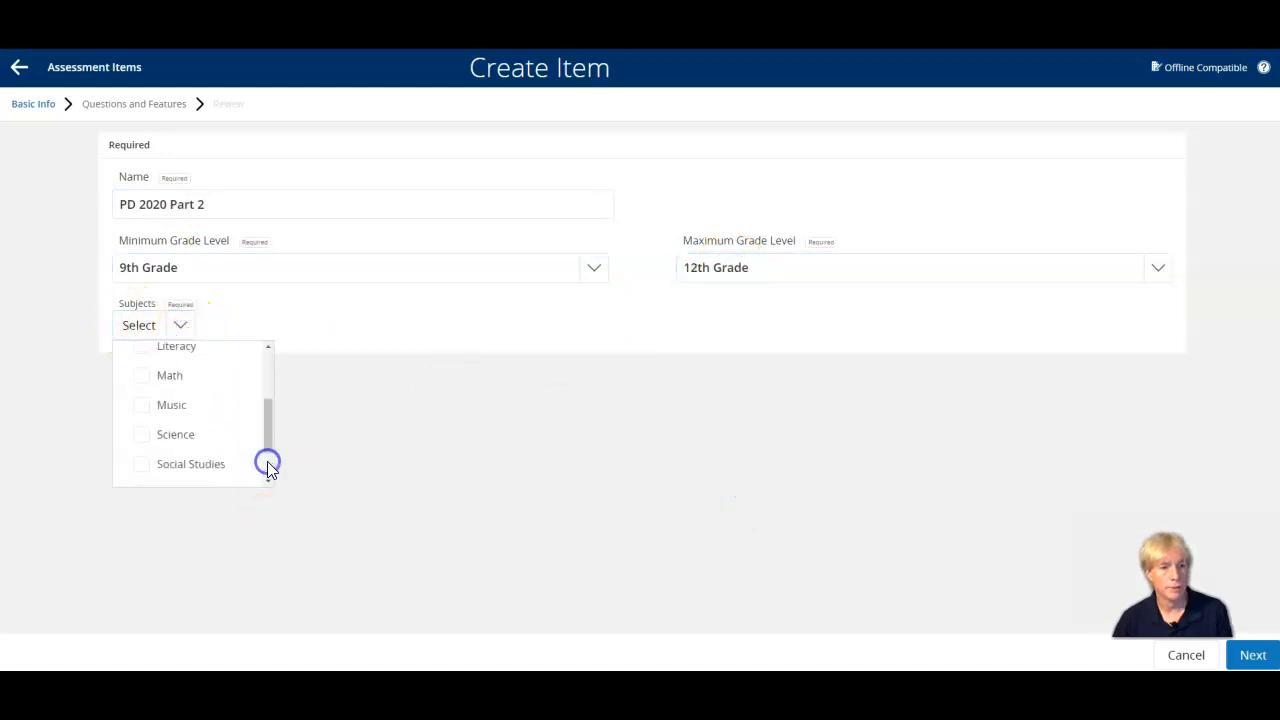
click(266, 466)
click(141, 432)
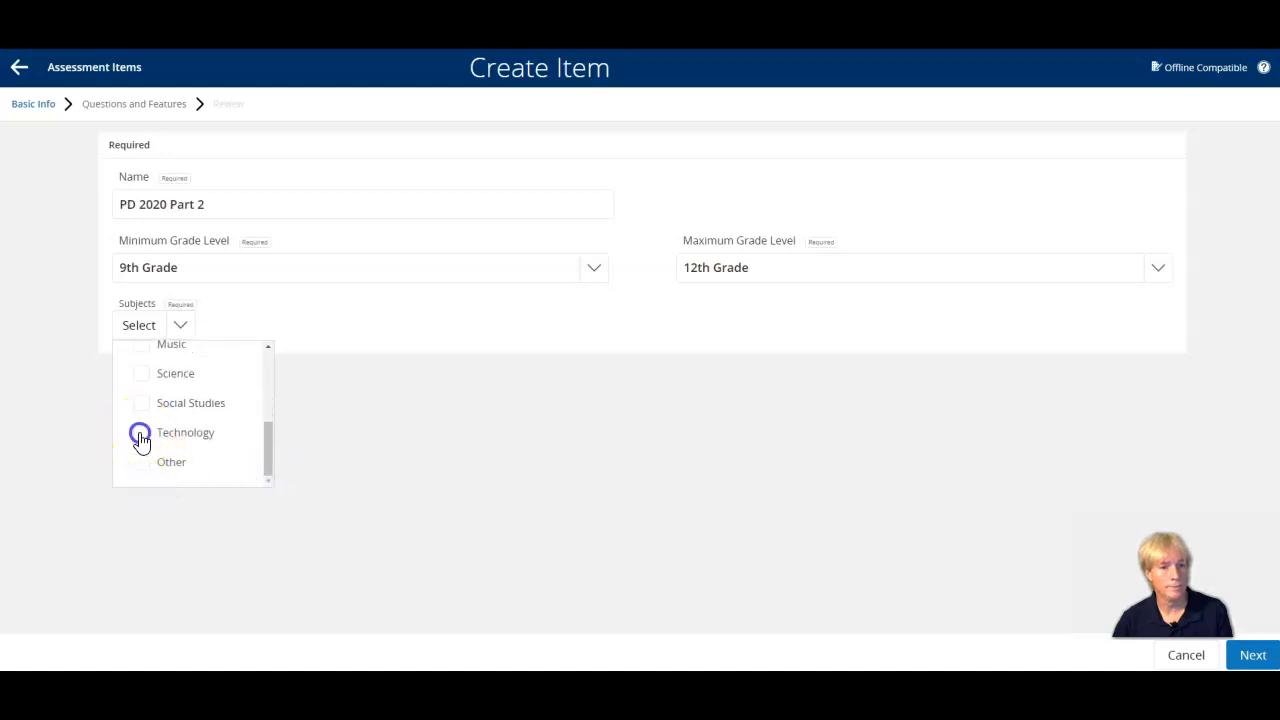
click(1262, 655)
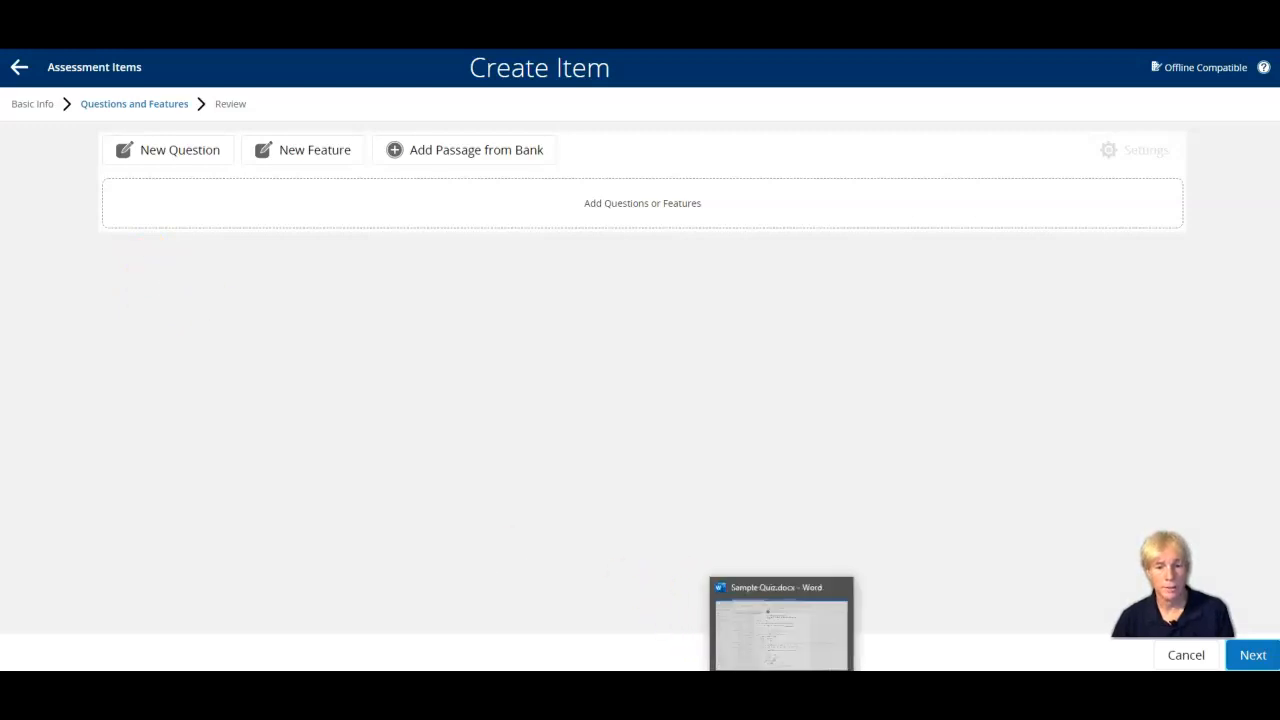
Copy "What are the Central High Schools colors?" from the Sample Quiz Word document and add a "Multiple choice – multiple response" question to the item.
click(785, 625)
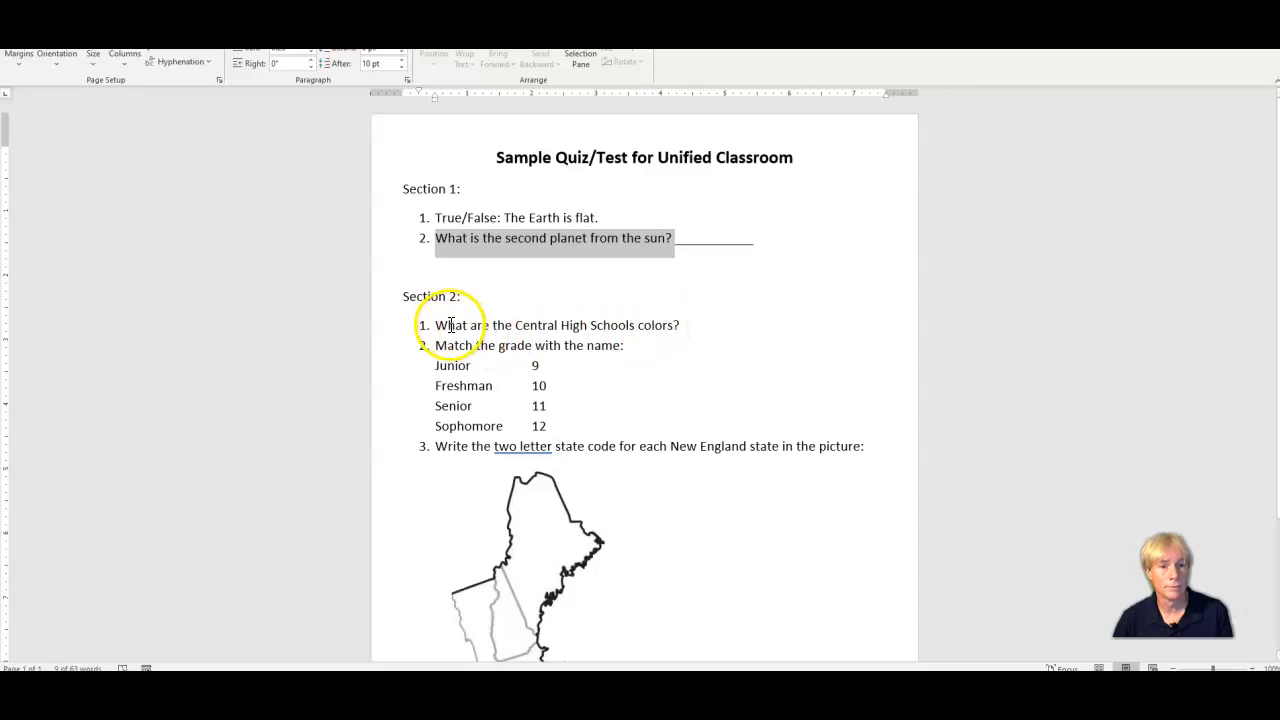
drag(436, 325, 683, 328)
key(ctrl+c)
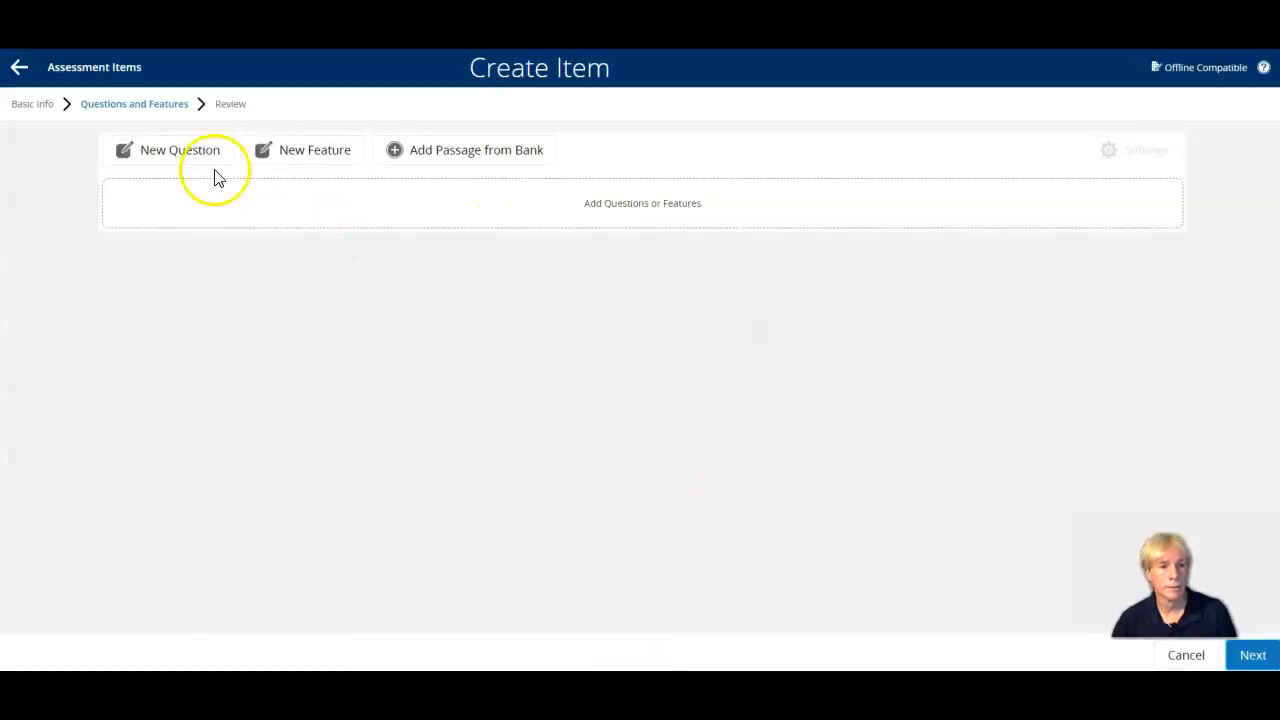
click(205, 164)
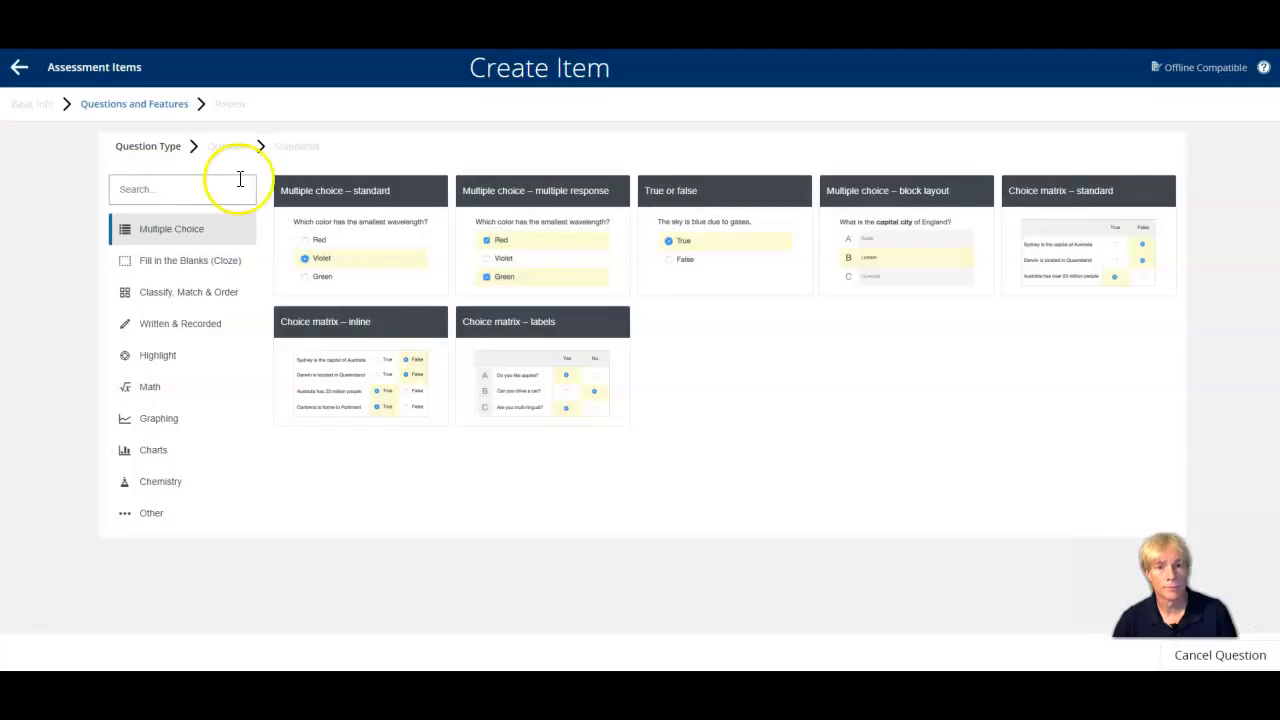
mouse_move(568, 198)
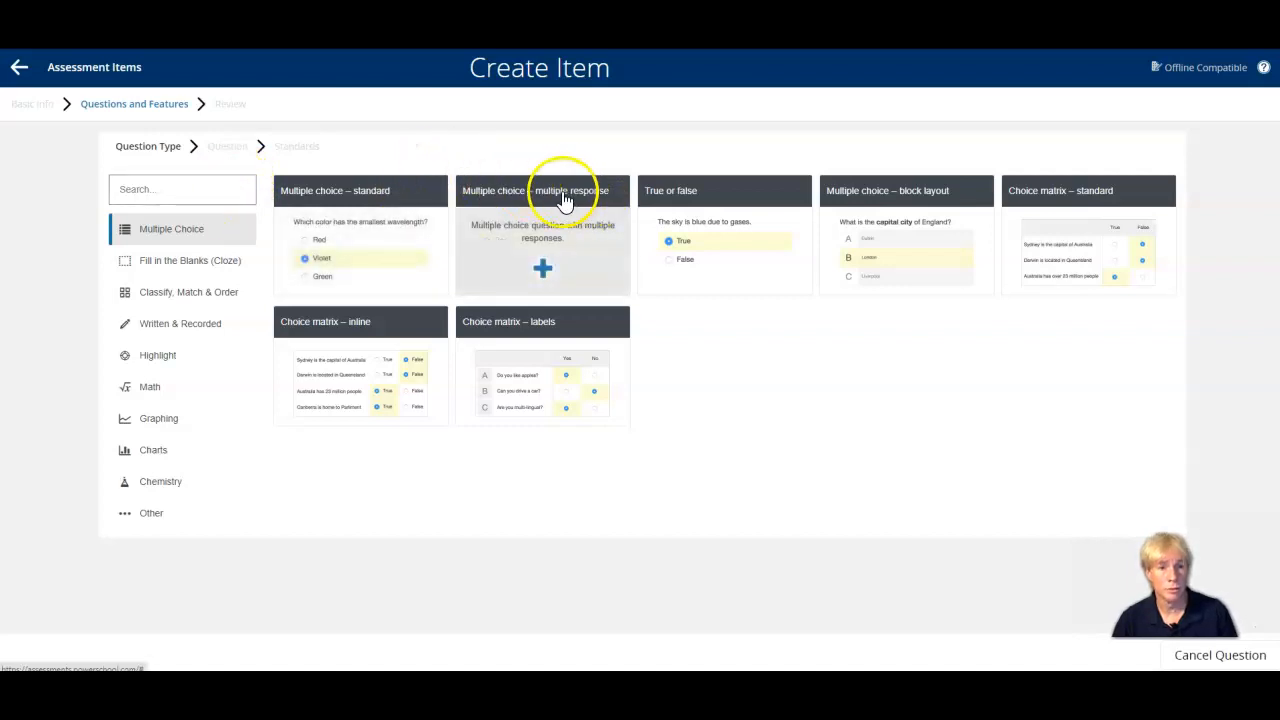
click(561, 197)
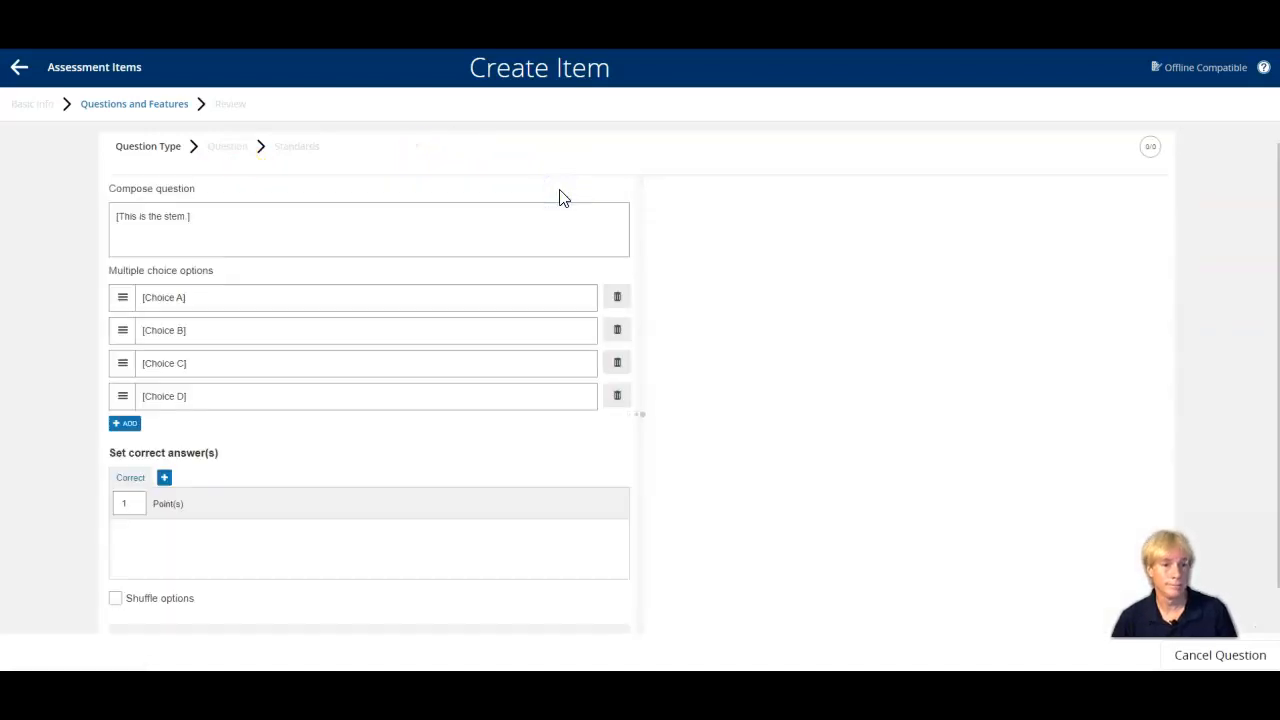
Replace the placeholder stem with the copied question "What are the Central High Schools colors?" and remove its list numbering.
click(202, 220)
drag(202, 220, 114, 217)
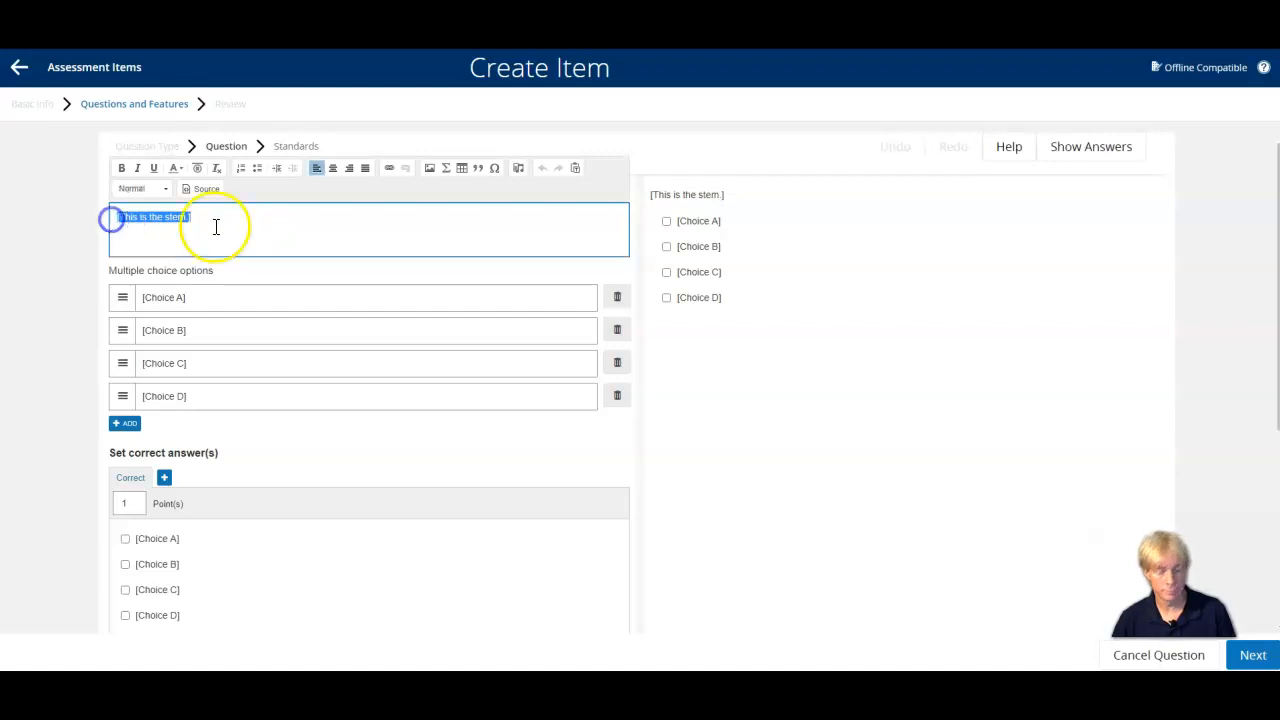
key(ctrl+v)
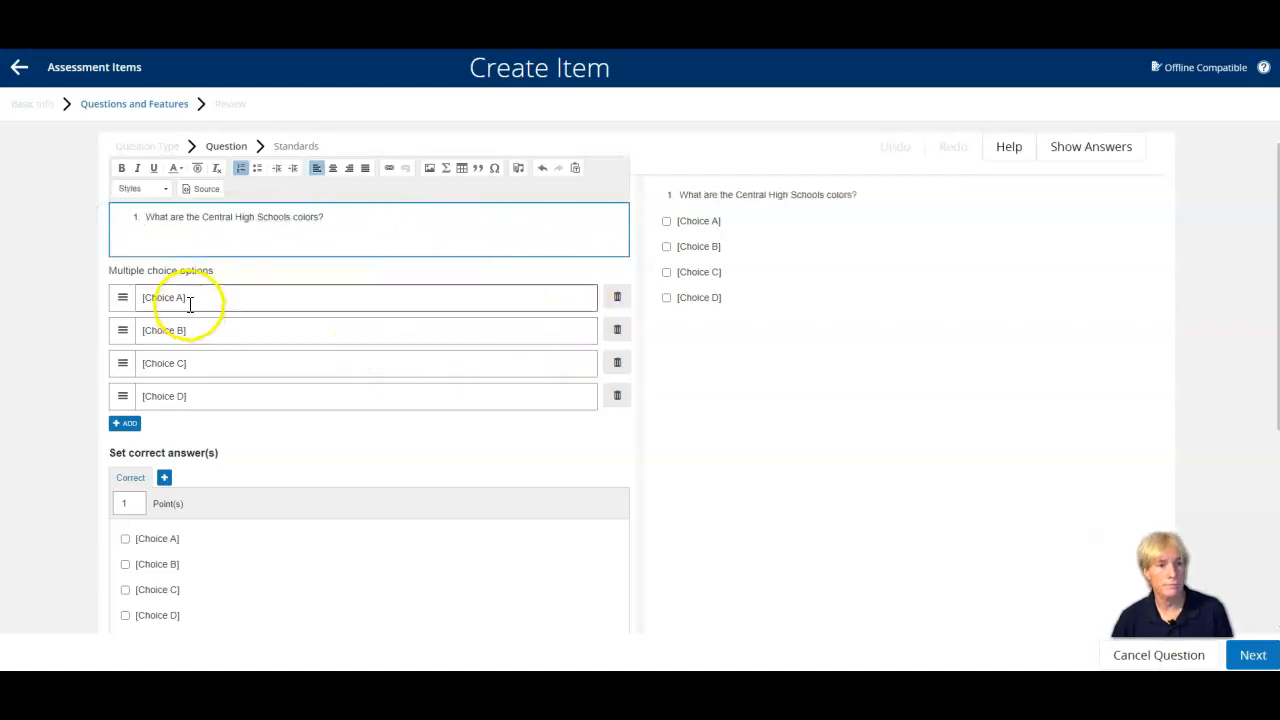
click(147, 216)
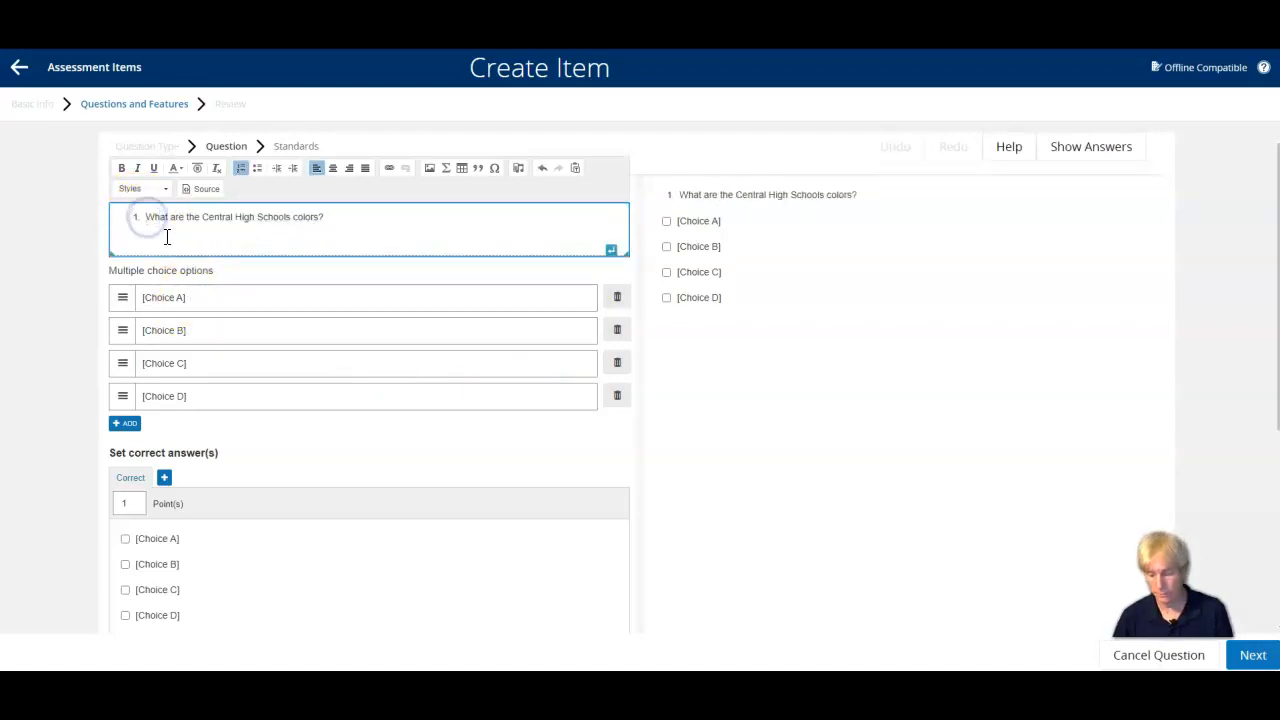
key(BackSpace)
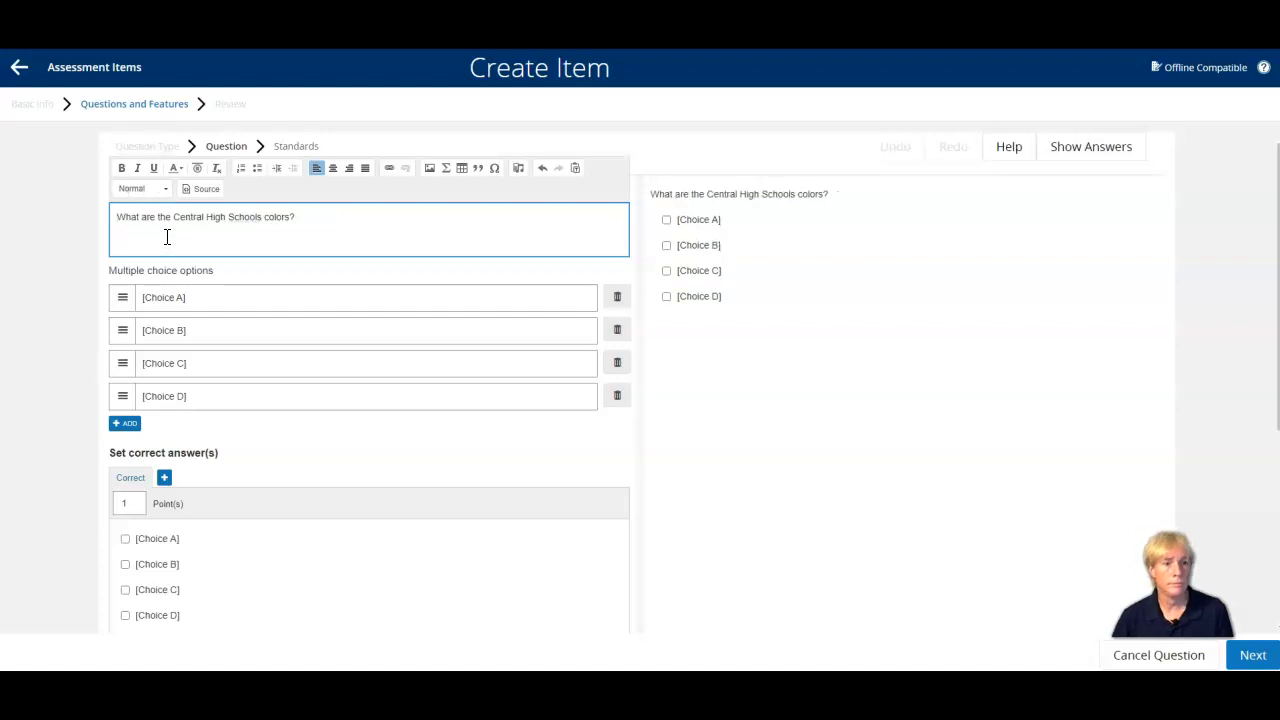
Clear the placeholder text from all four multiple choice options.
click(223, 297)
key(BackSpace)
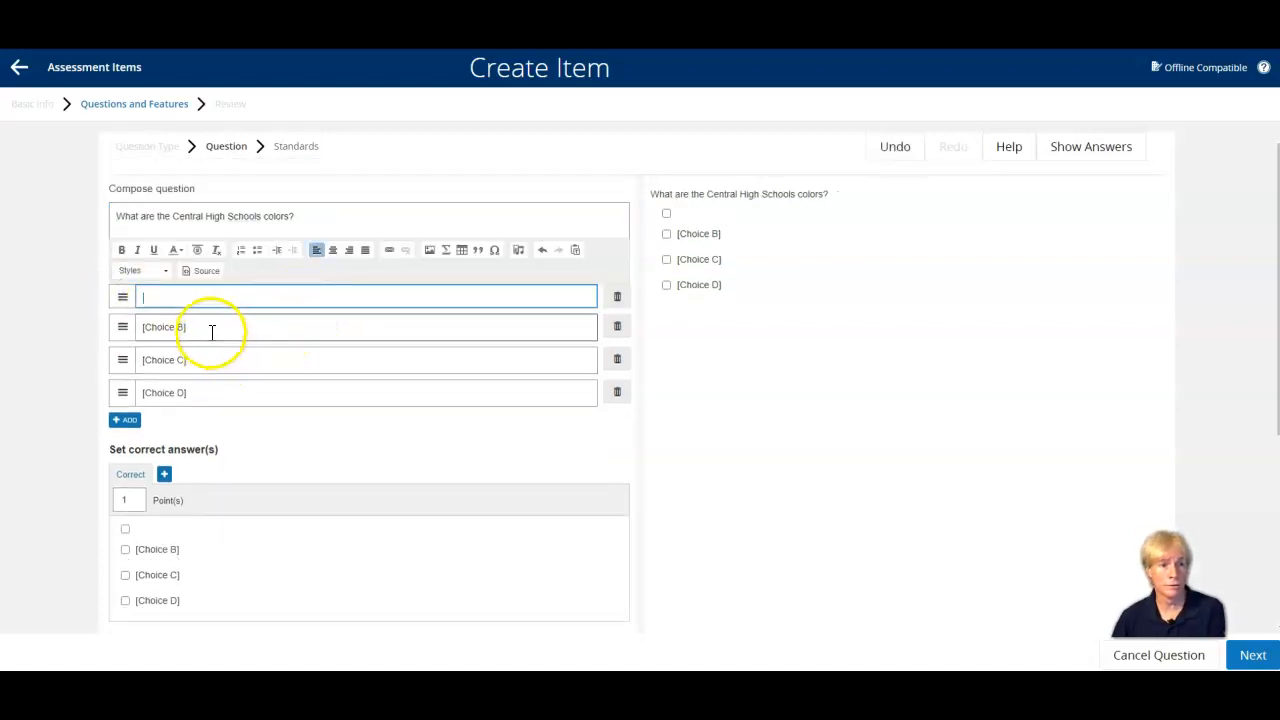
click(212, 331)
key(BackSpace)
click(215, 358)
key(BackSpace)
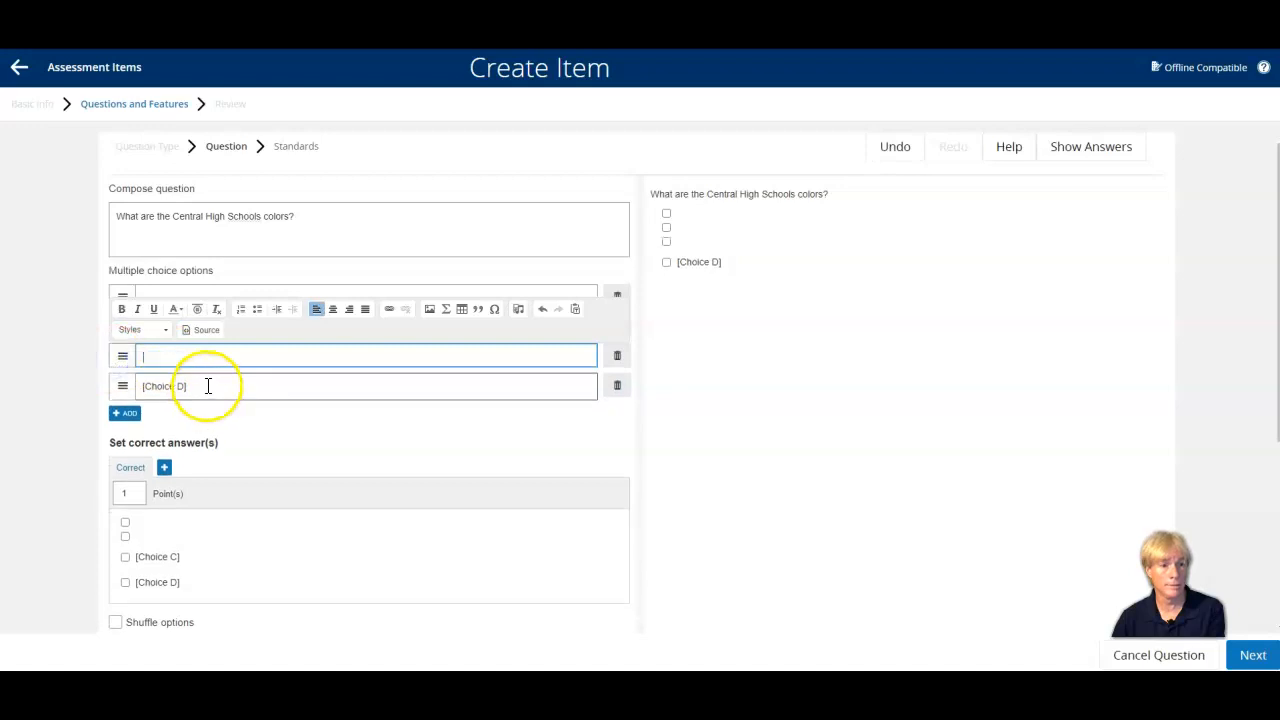
click(209, 386)
key(BackSpace)
Enter Red, Black, Gold and Green as the four answer options.
click(181, 289)
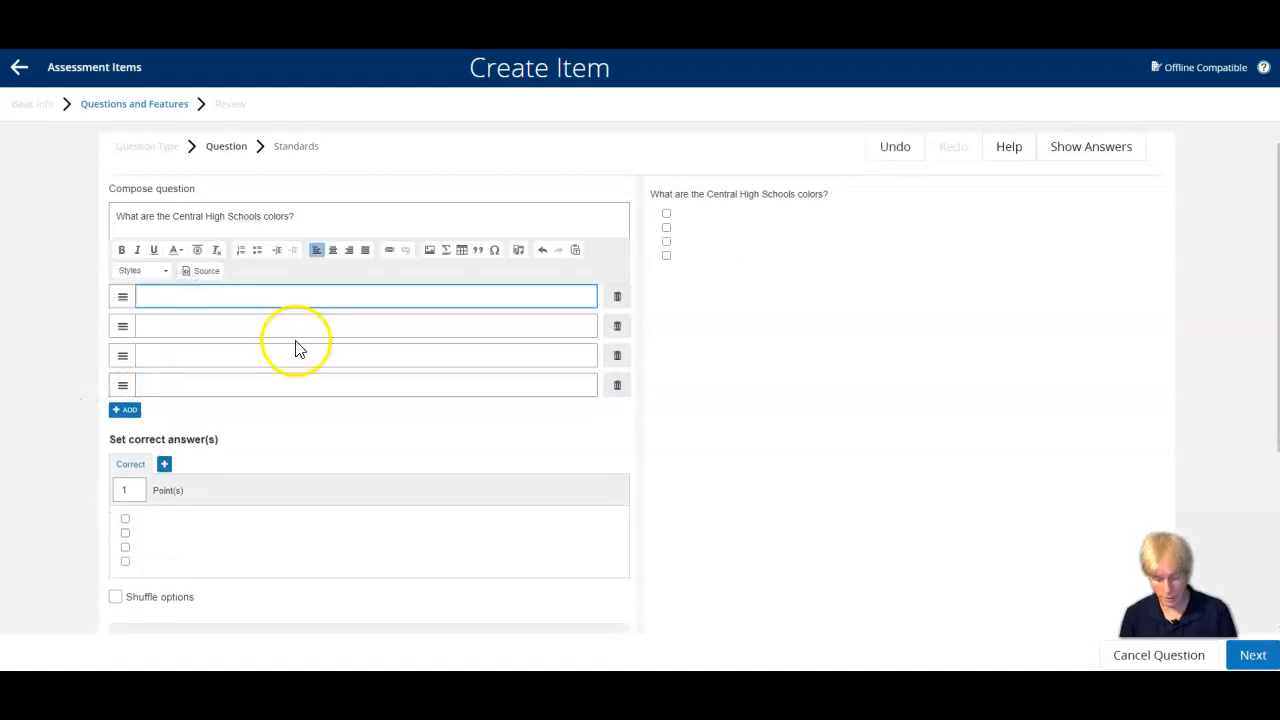
text(Red)
click(295, 340)
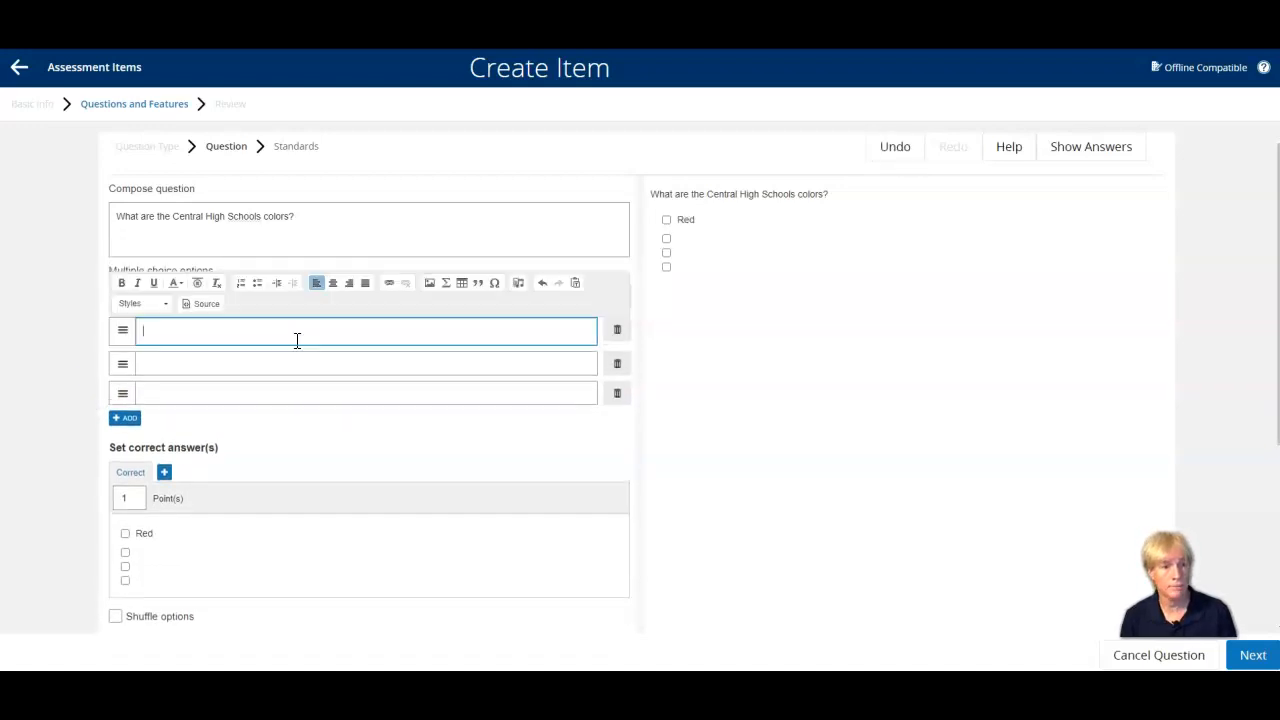
text(Bla)
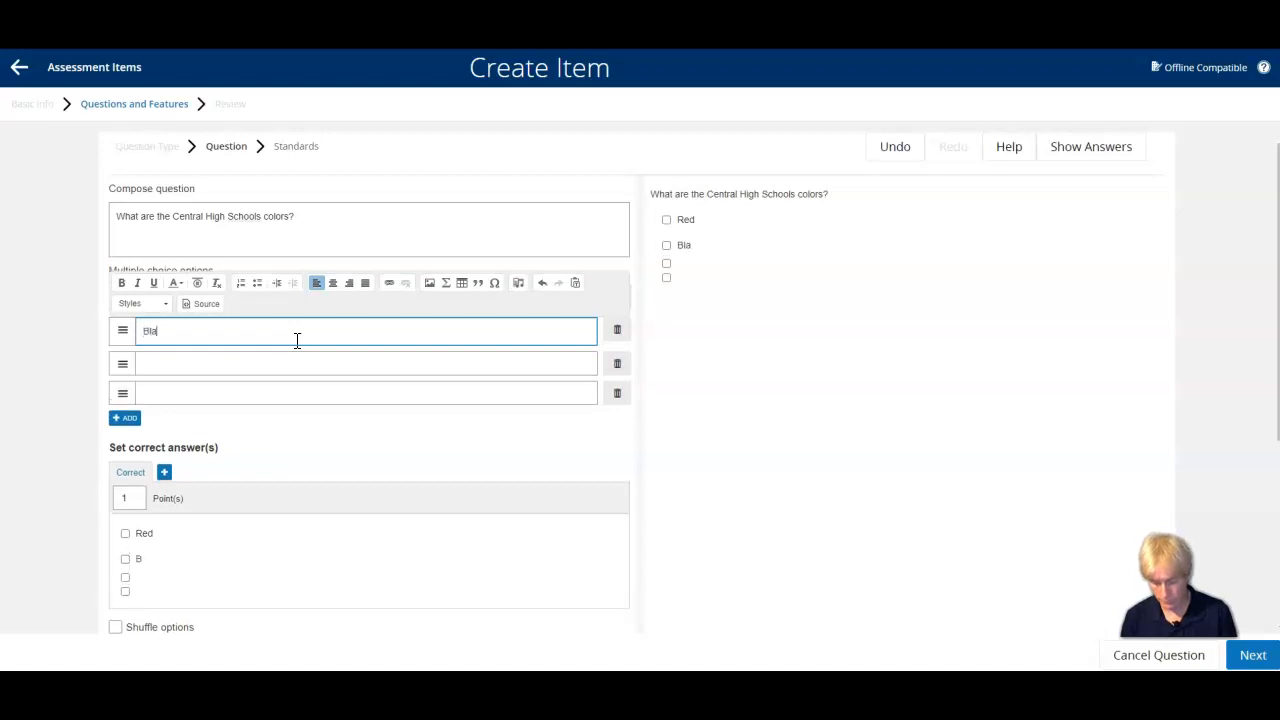
text(ck)
key(Tab)
text(Gold)
key(Tab)
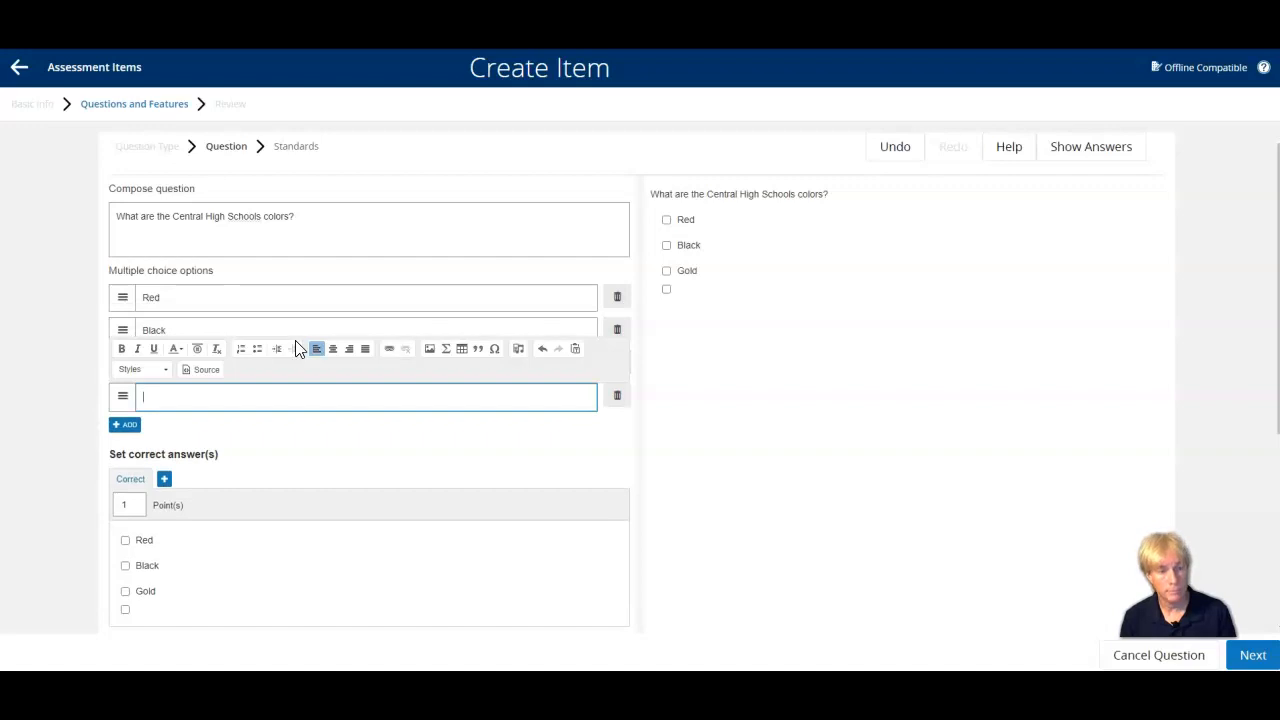
text(Green)
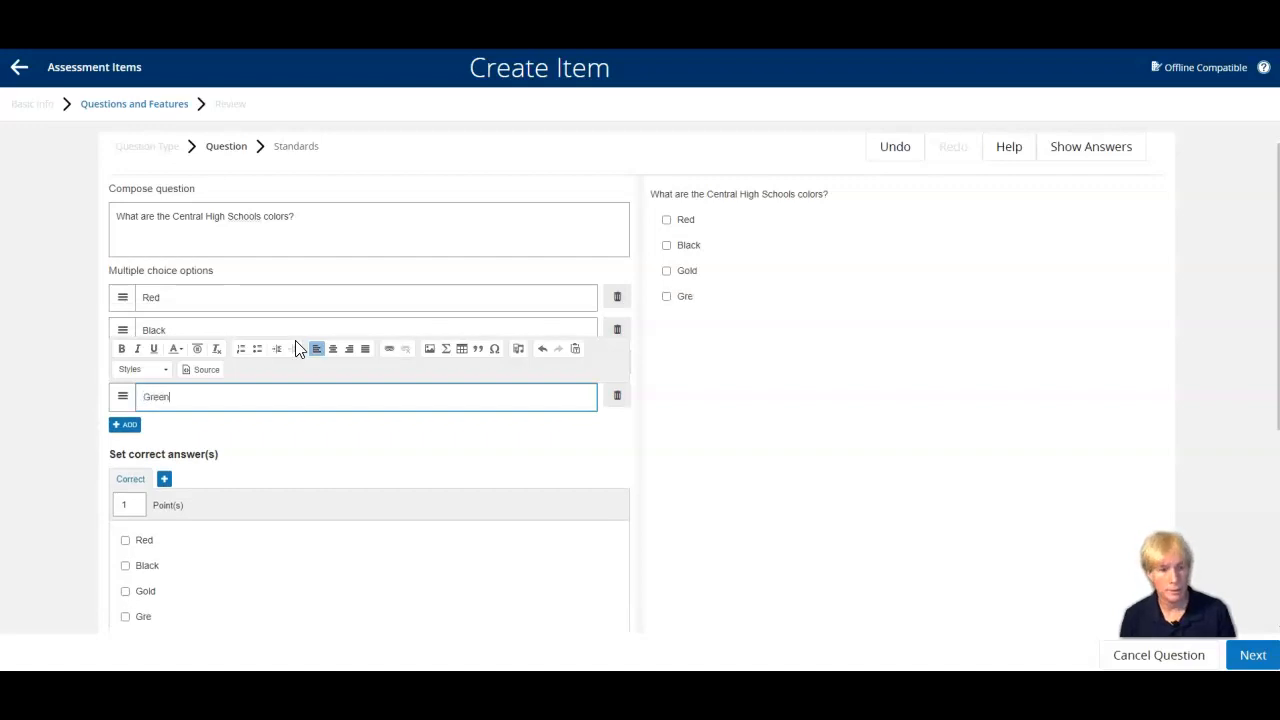
click(51, 468)
Make the question worth 5 points and mark Black and Gold as the correct answers.
scroll(60, 460, down, 2)
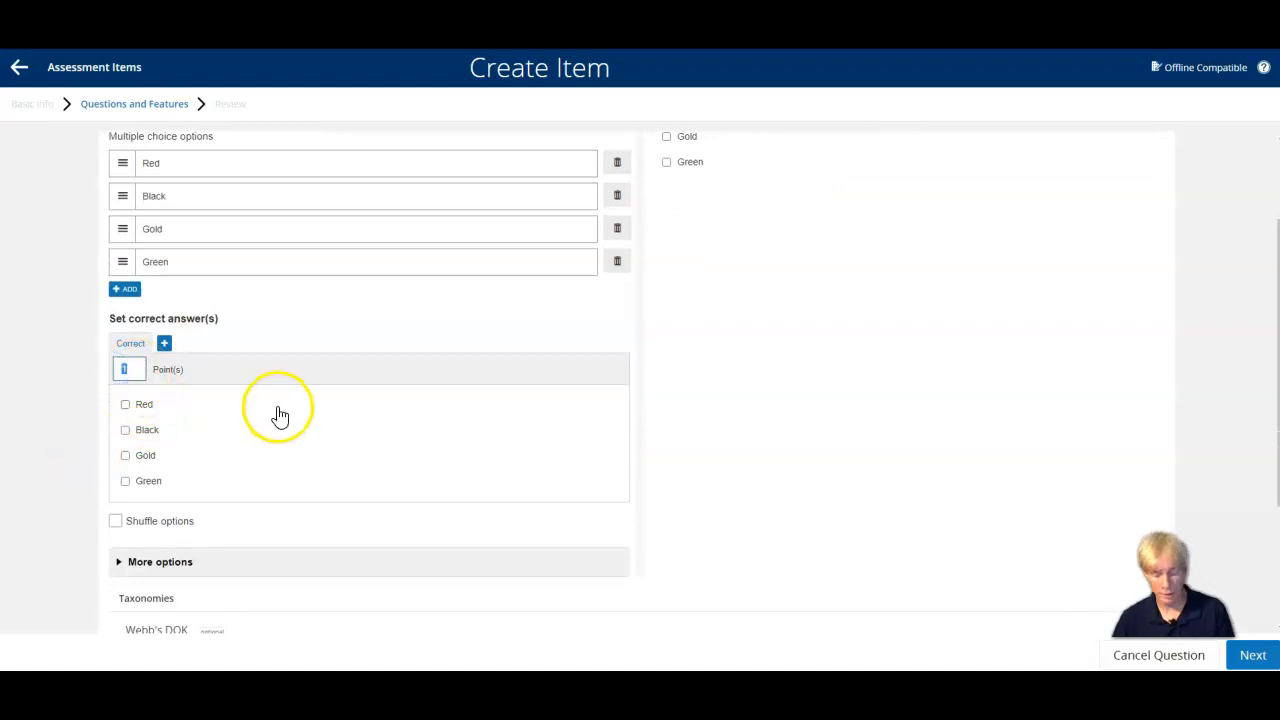
text(5)
click(126, 432)
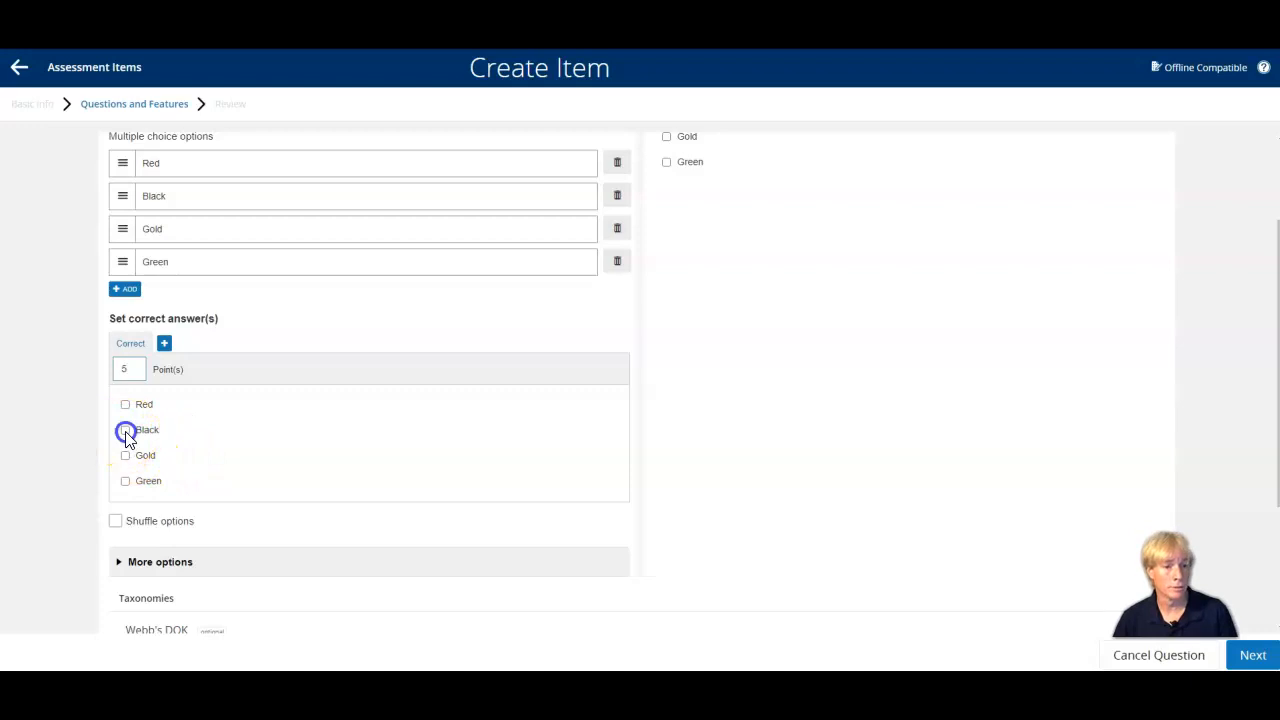
click(125, 456)
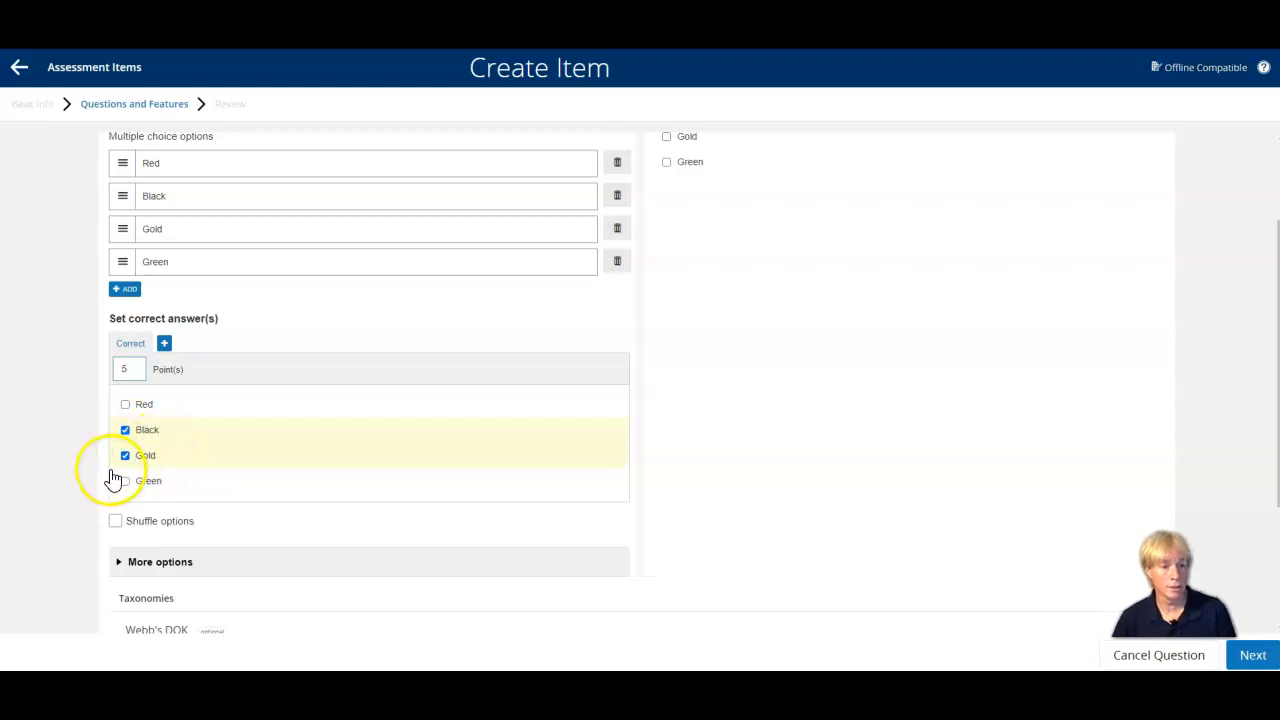
Enable shuffled options for the colors question and set its scoring type to "Partial match per response".
scroll(109, 478, down, 1)
click(120, 466)
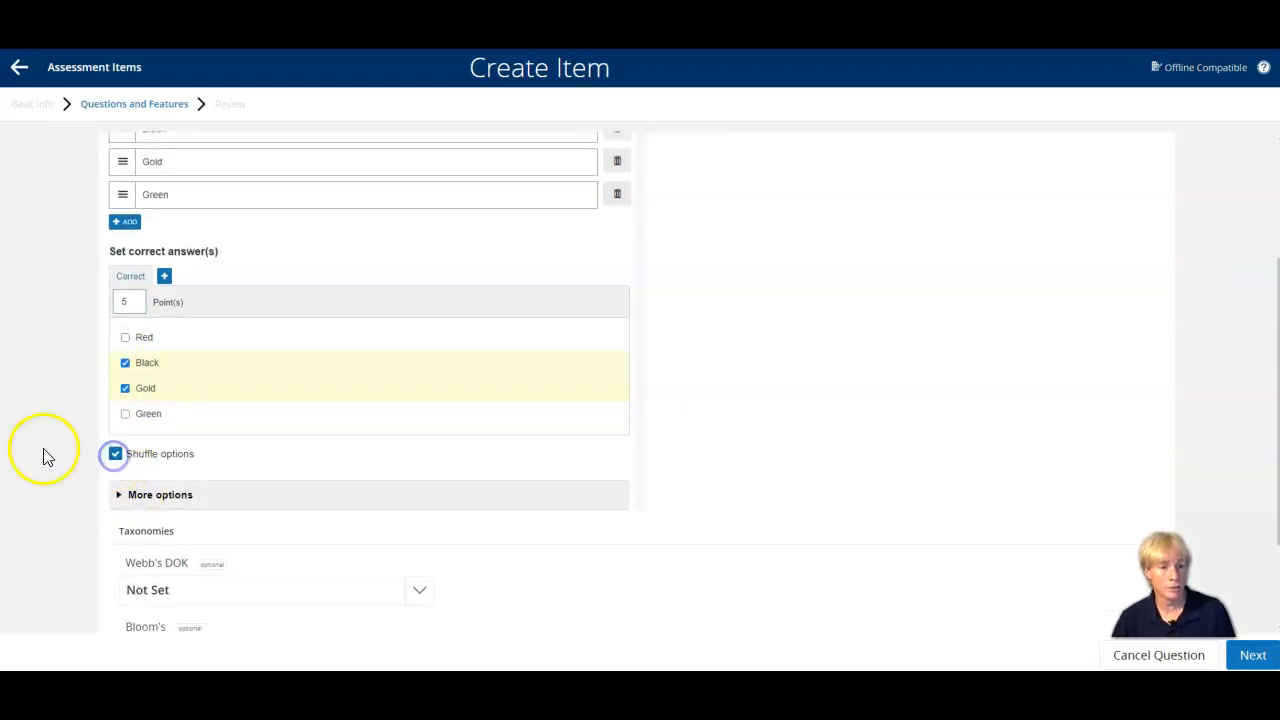
scroll(46, 456, down, 1)
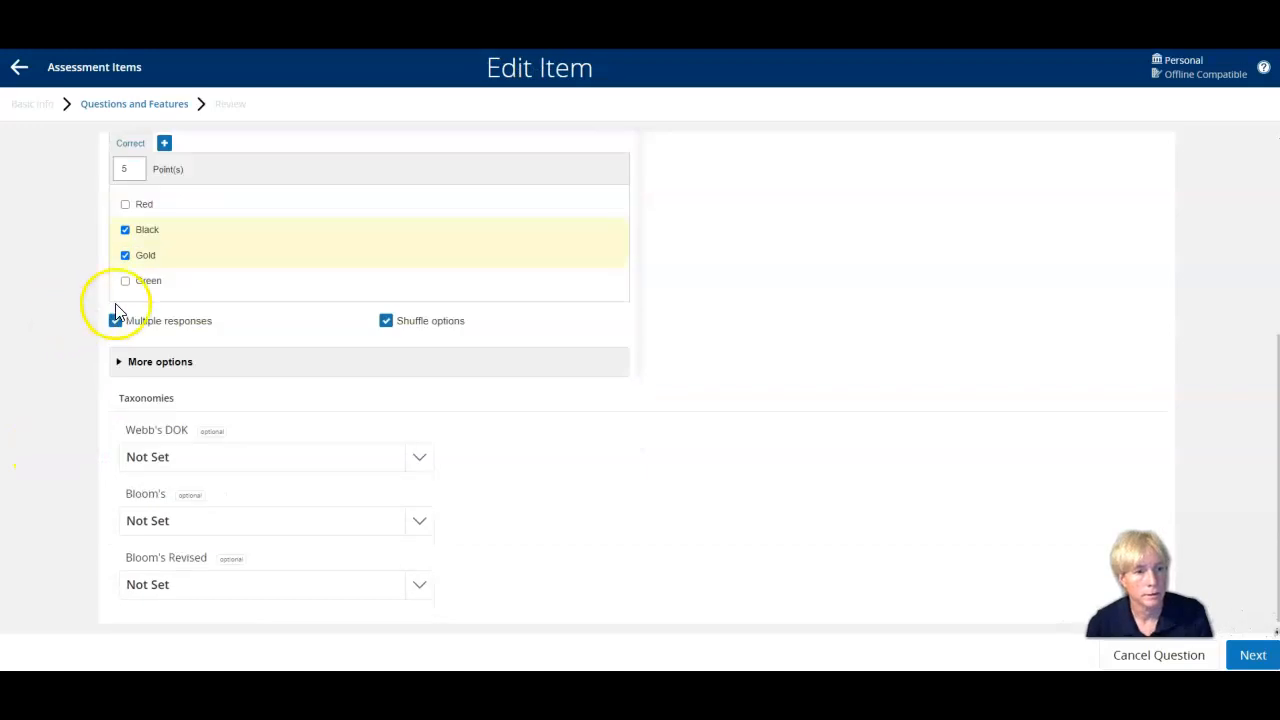
click(162, 366)
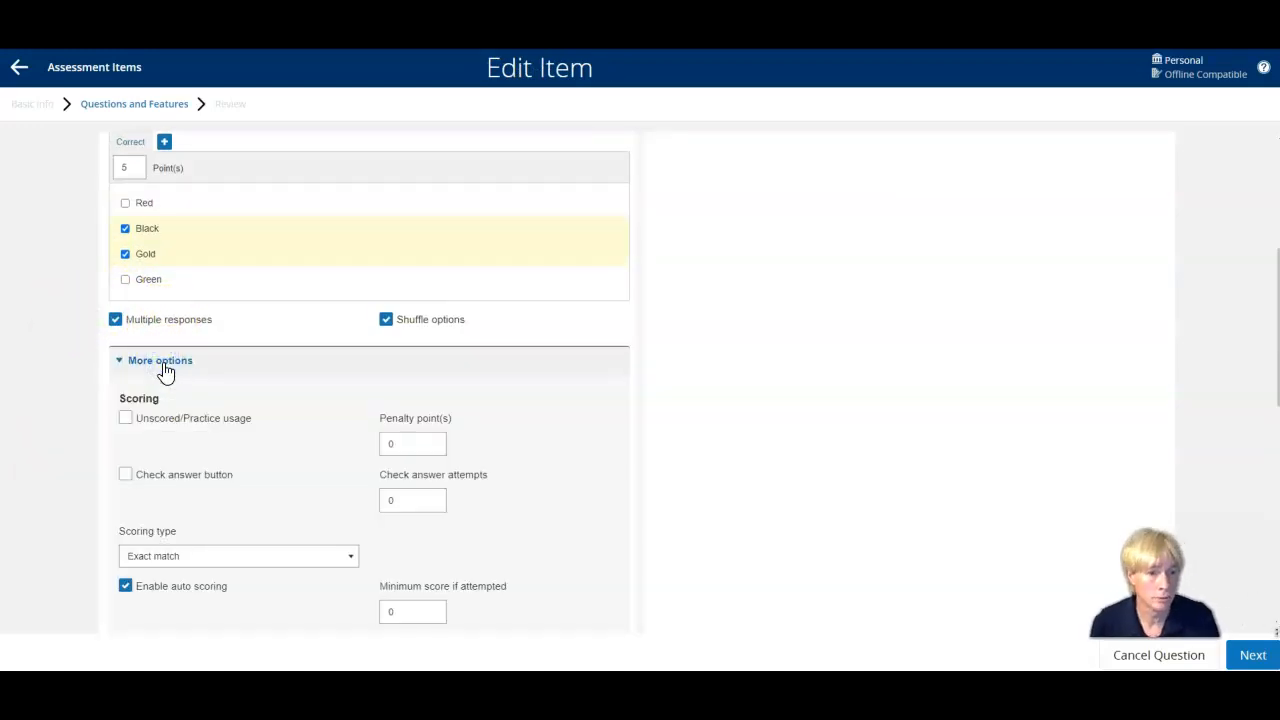
click(347, 562)
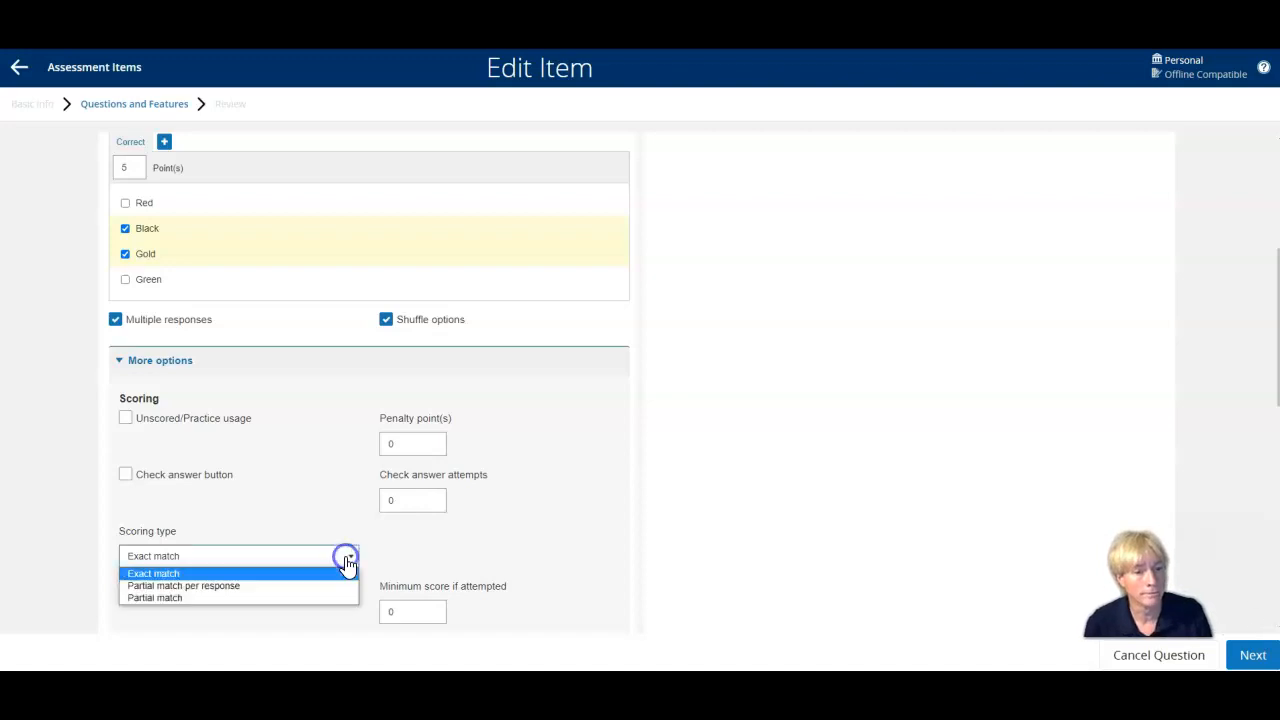
click(196, 588)
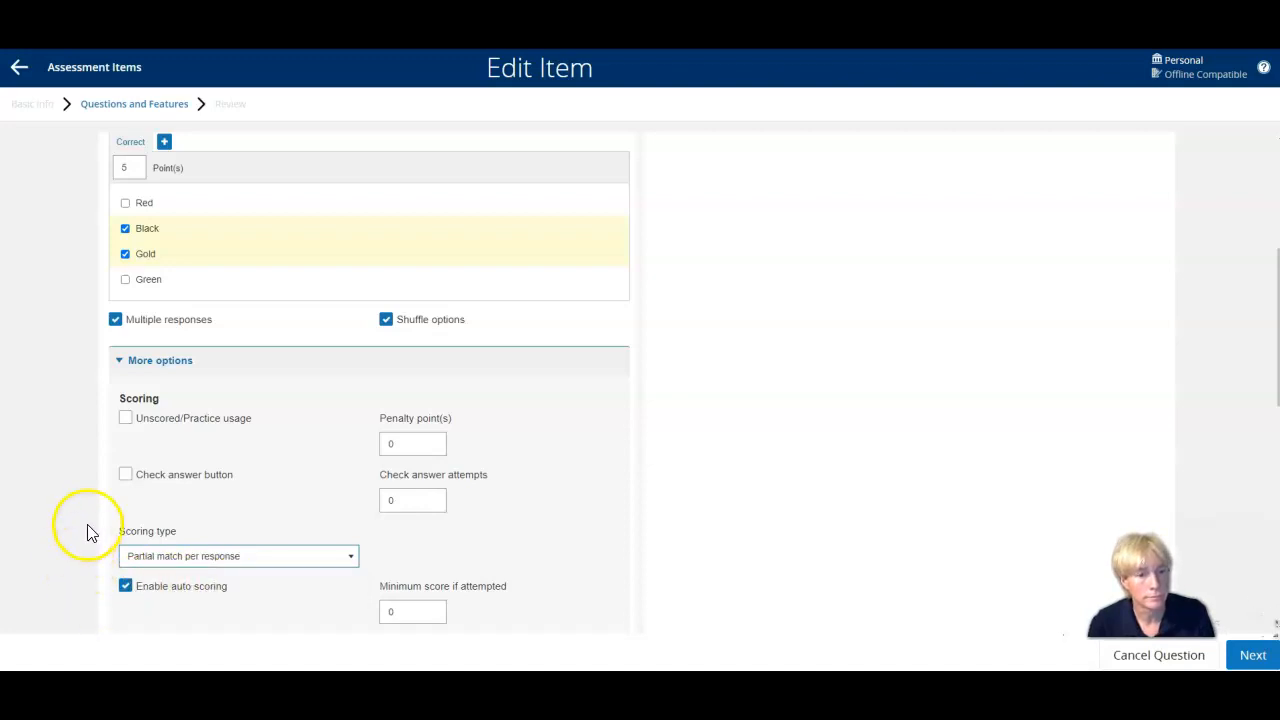
click(139, 167)
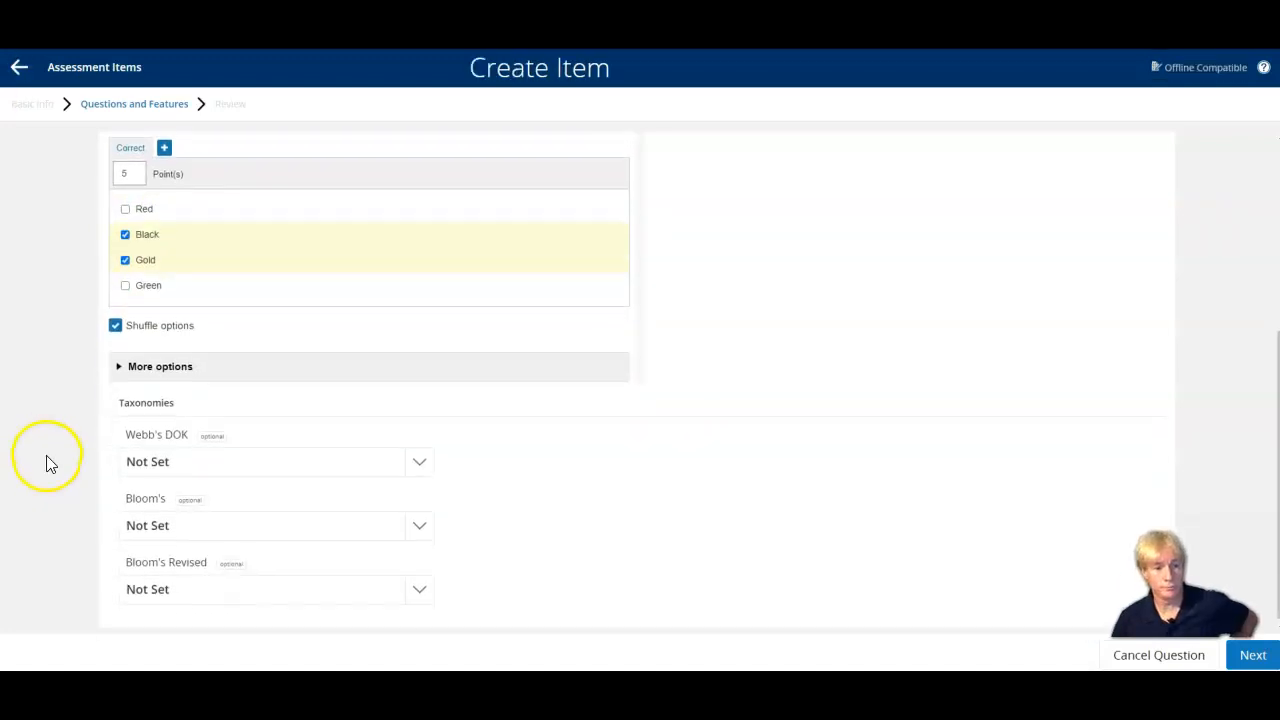
Proceed past the optional standards without assigning any and save the colors question.
scroll(52, 463, up, 3)
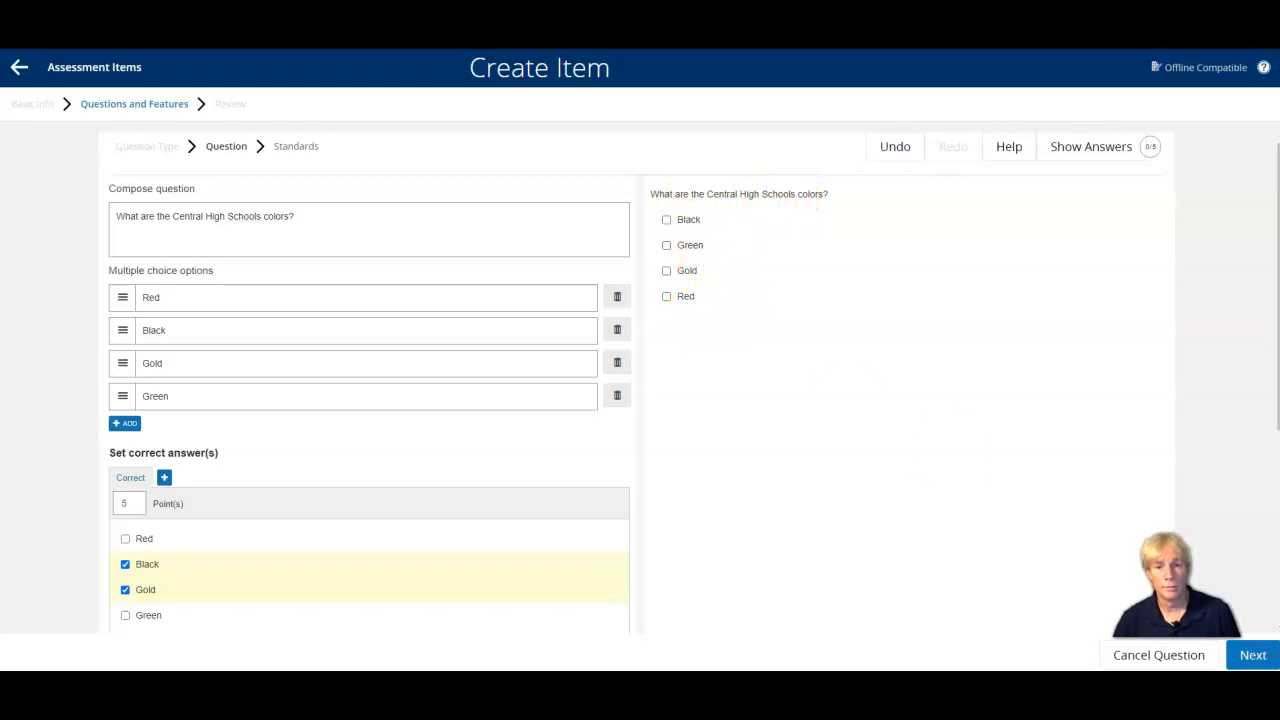
click(1253, 655)
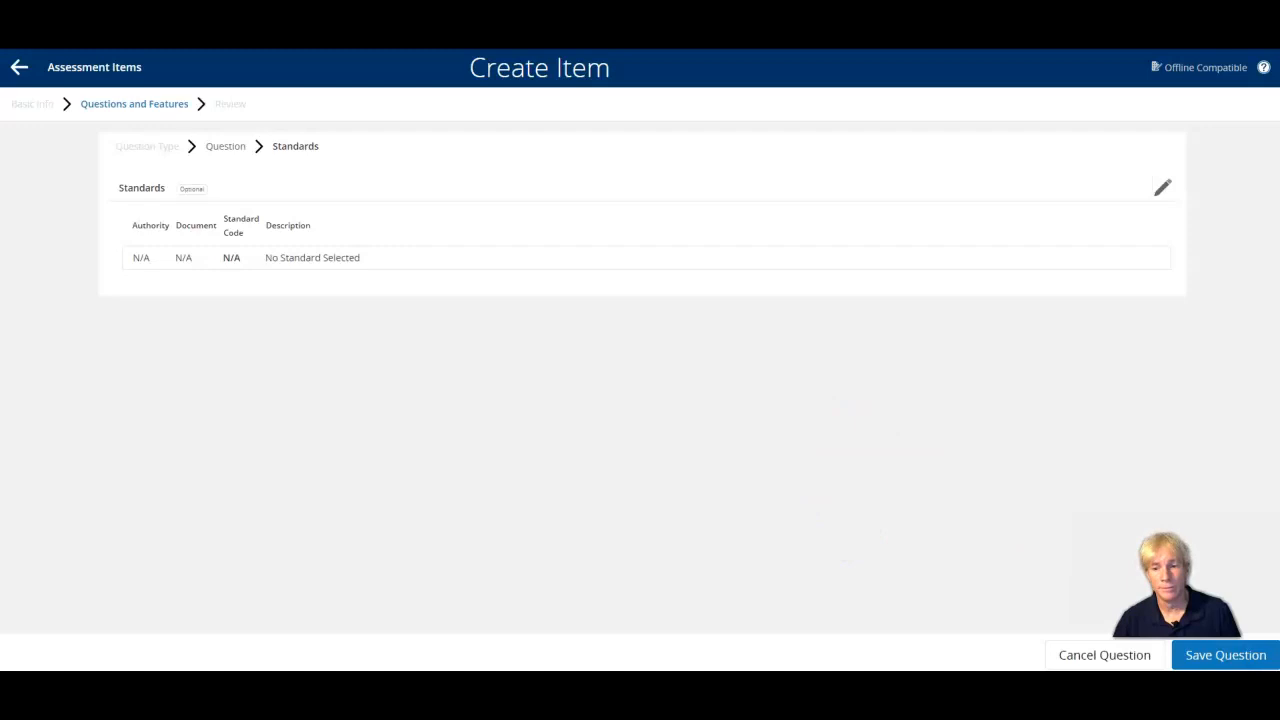
click(1230, 660)
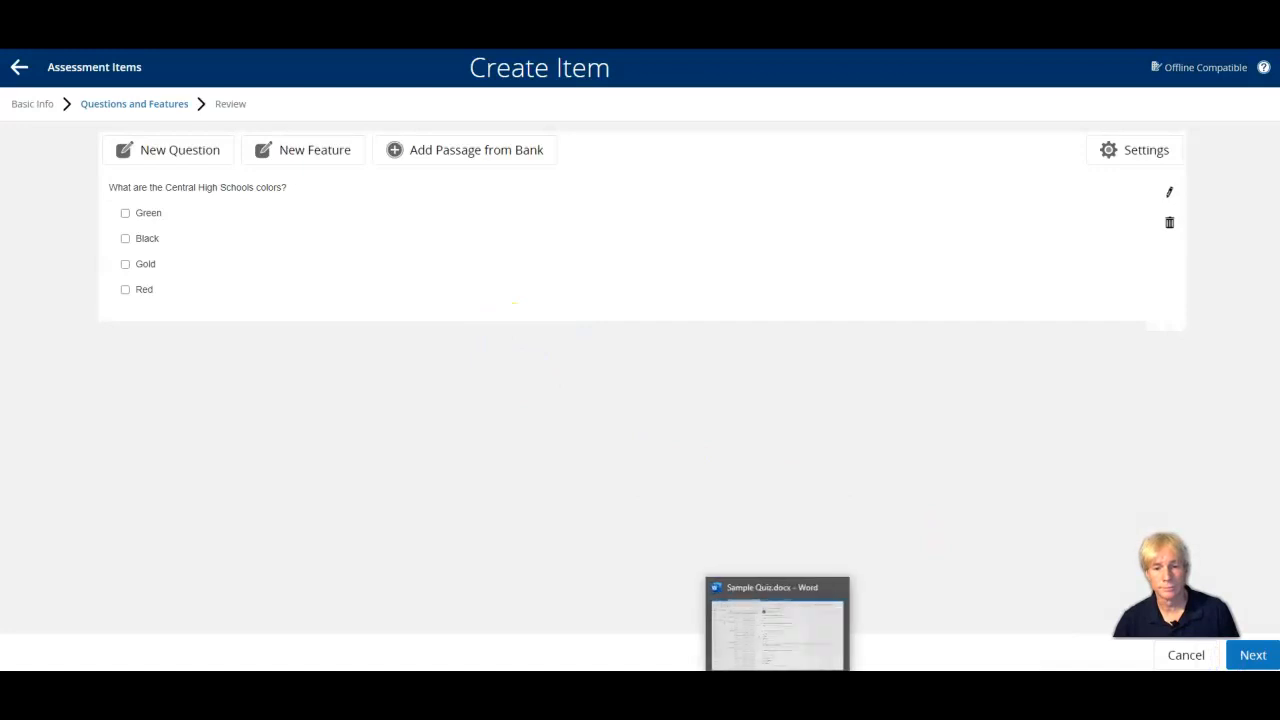
Copy "Match the grade with the name:" from the Sample Quiz Word document and add a "Match list" question to the item.
click(775, 622)
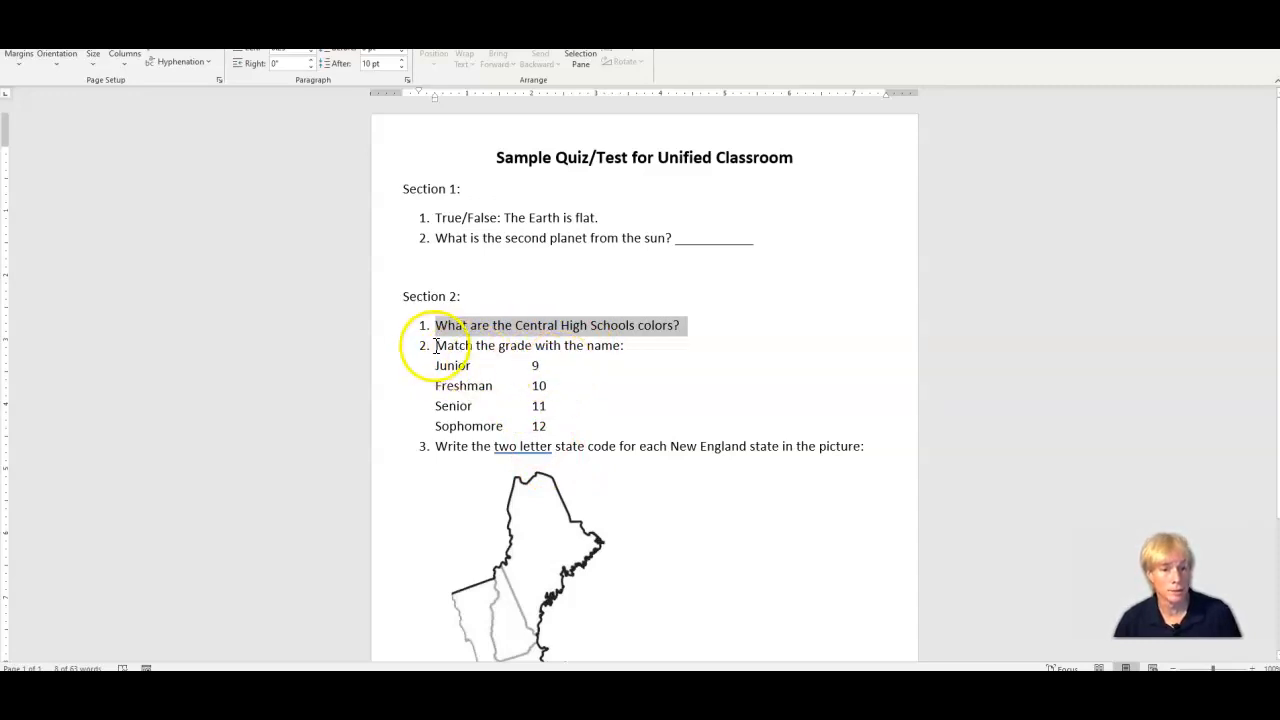
drag(437, 345, 625, 355)
key(ctrl+c)
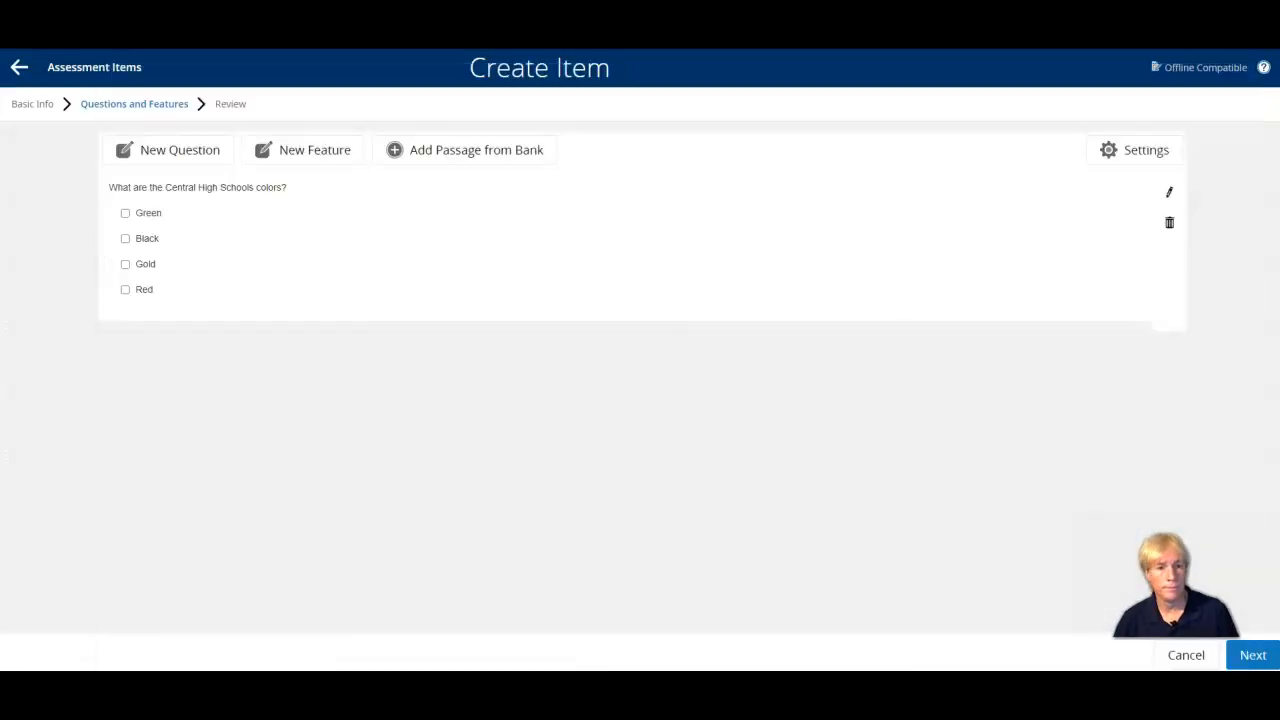
click(187, 155)
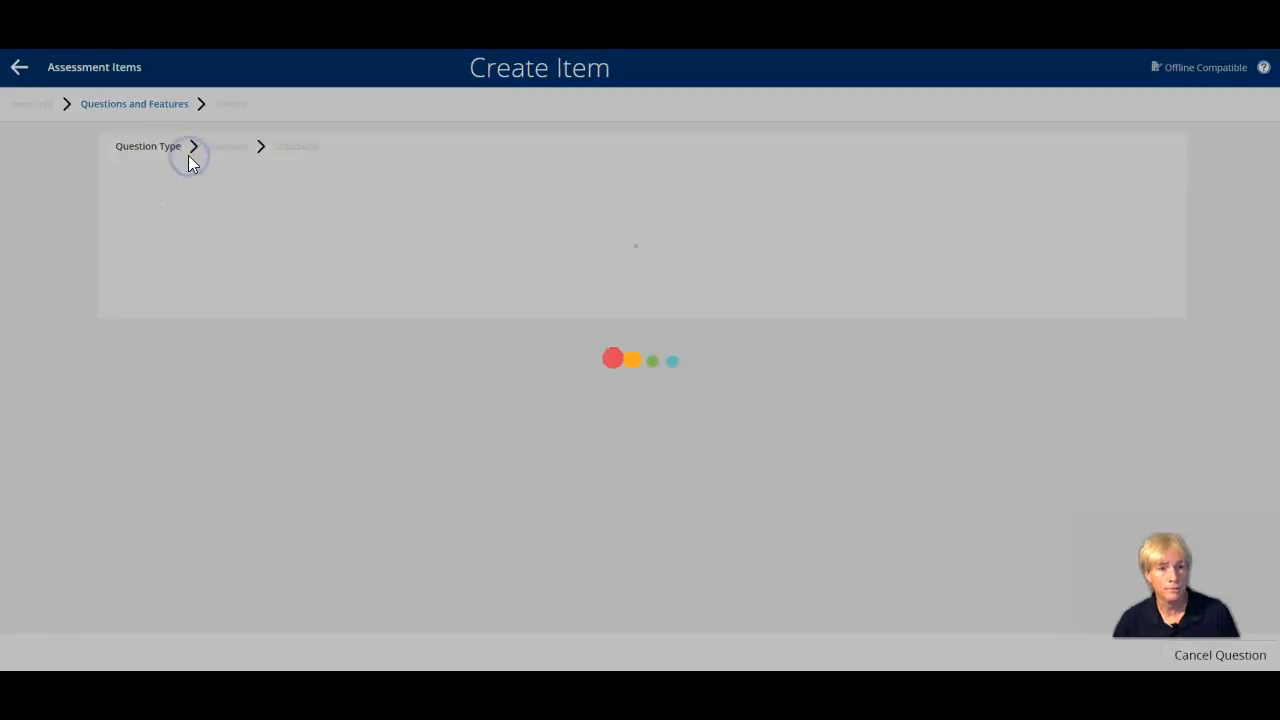
click(209, 297)
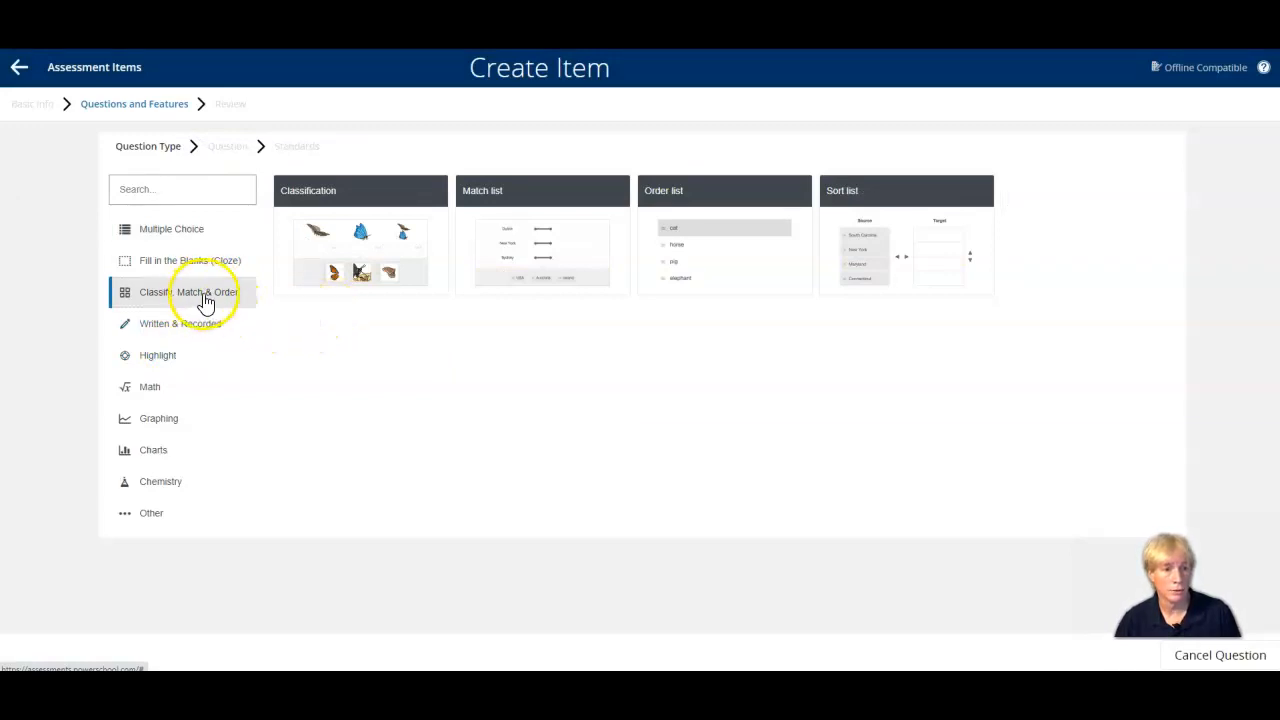
mouse_move(589, 264)
click(556, 199)
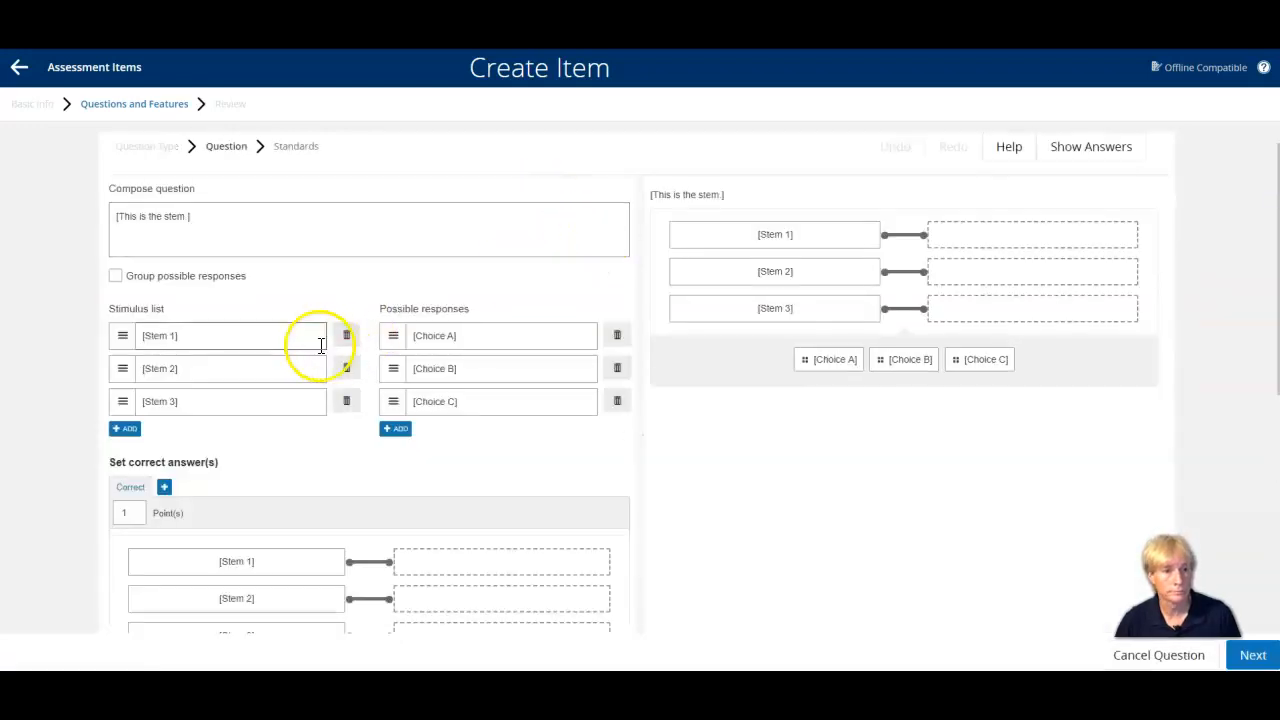
Replace the placeholder stem with the copied matching question and add a fourth entry to both the stimulus list and the possible responses.
drag(199, 222, 106, 228)
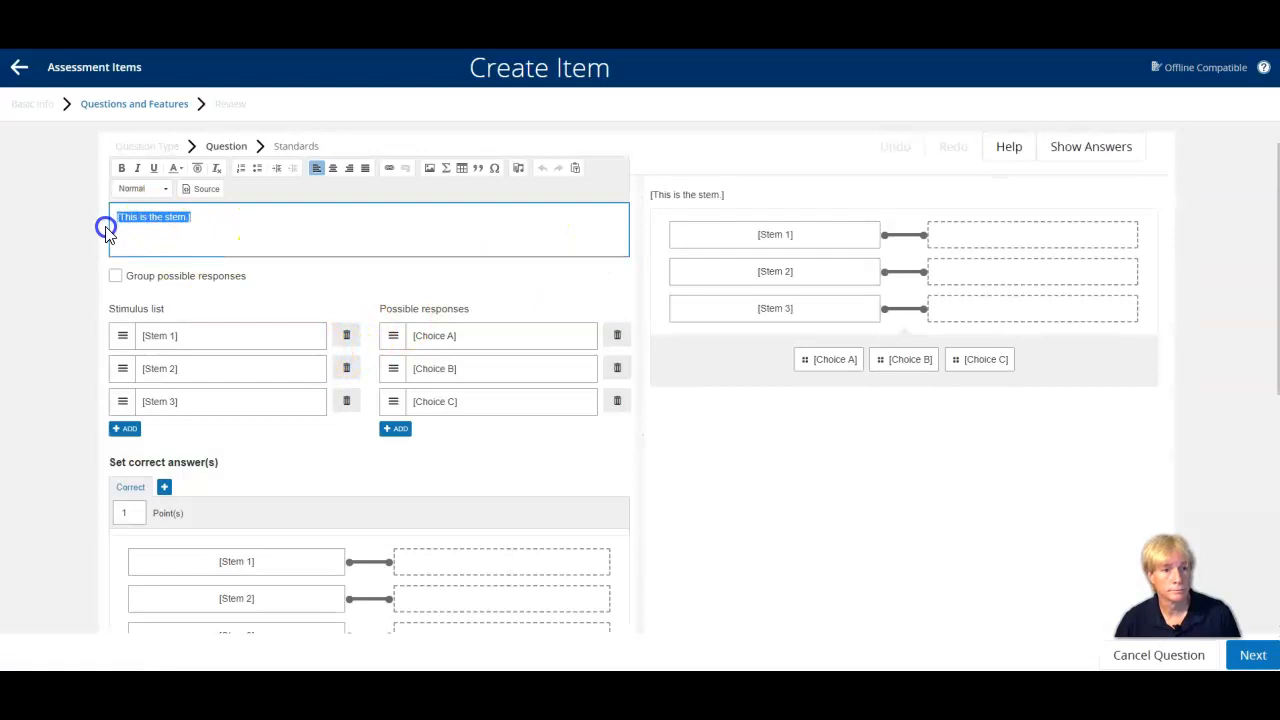
key(ctrl+v)
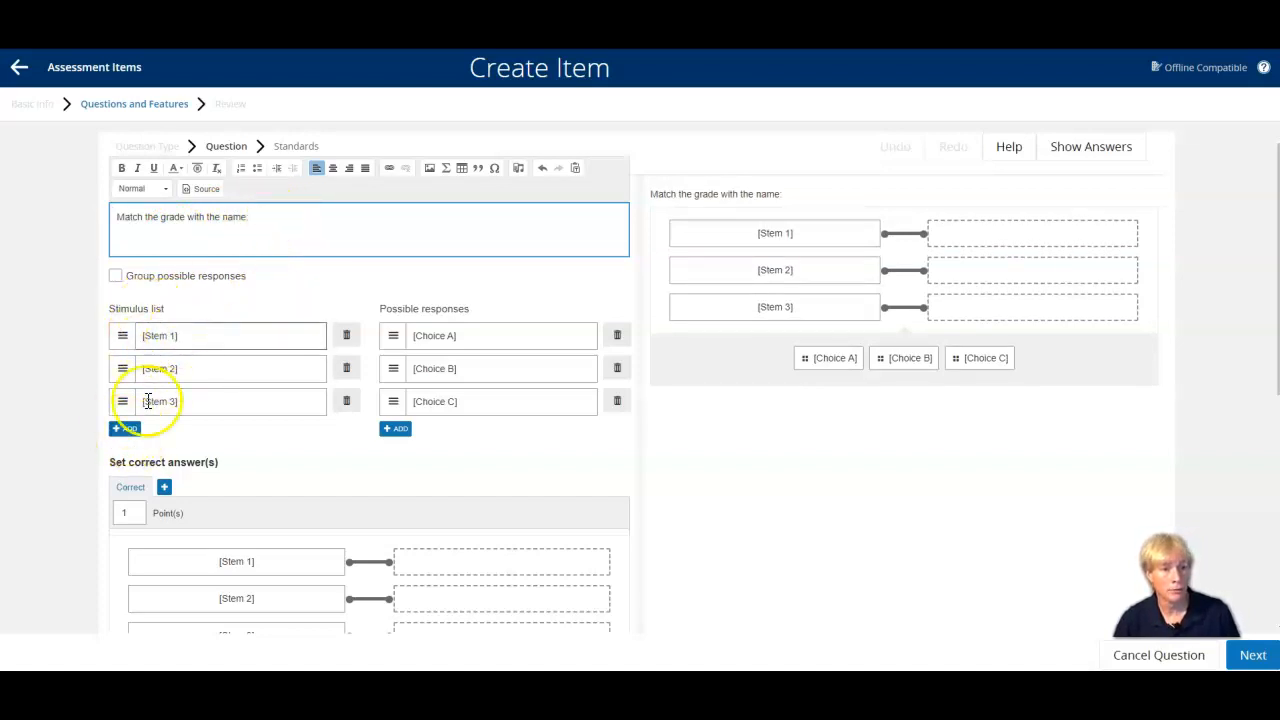
click(126, 430)
click(396, 429)
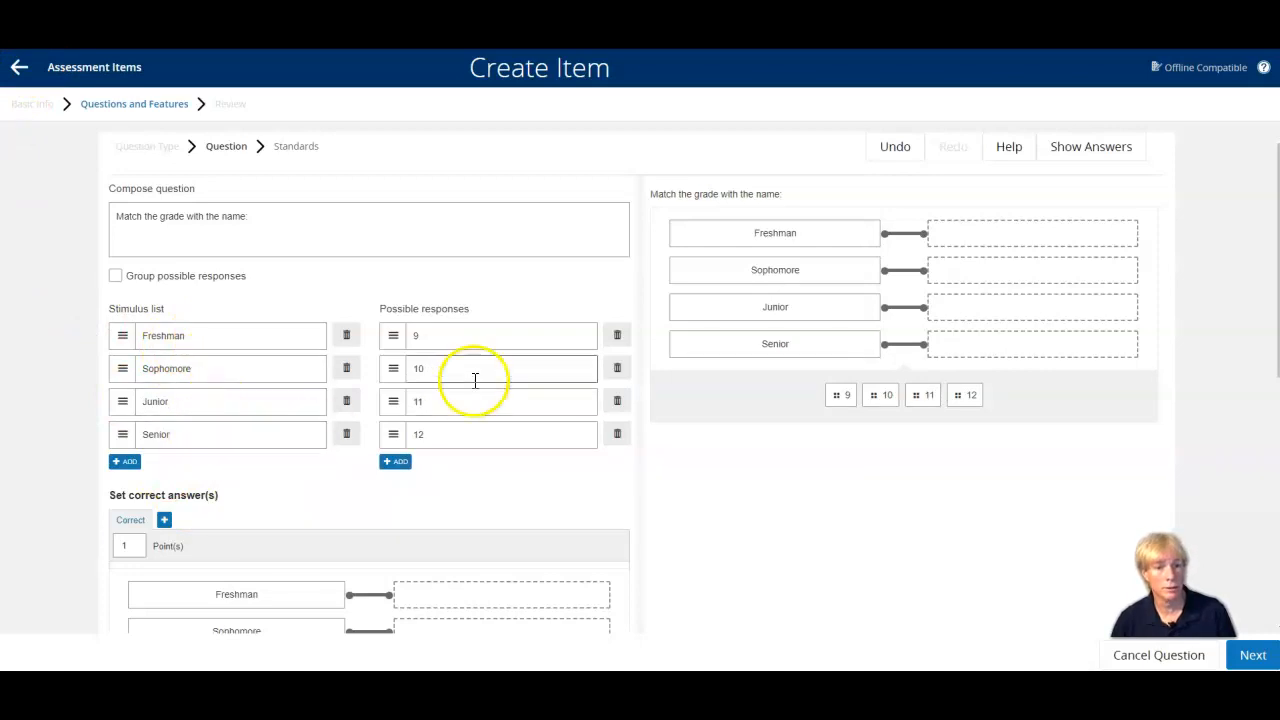
Set the matching question to 2 points and match Freshman with 9, Sophomore with 10, Junior with 11 and Senior with 12.
scroll(262, 436, down, 1)
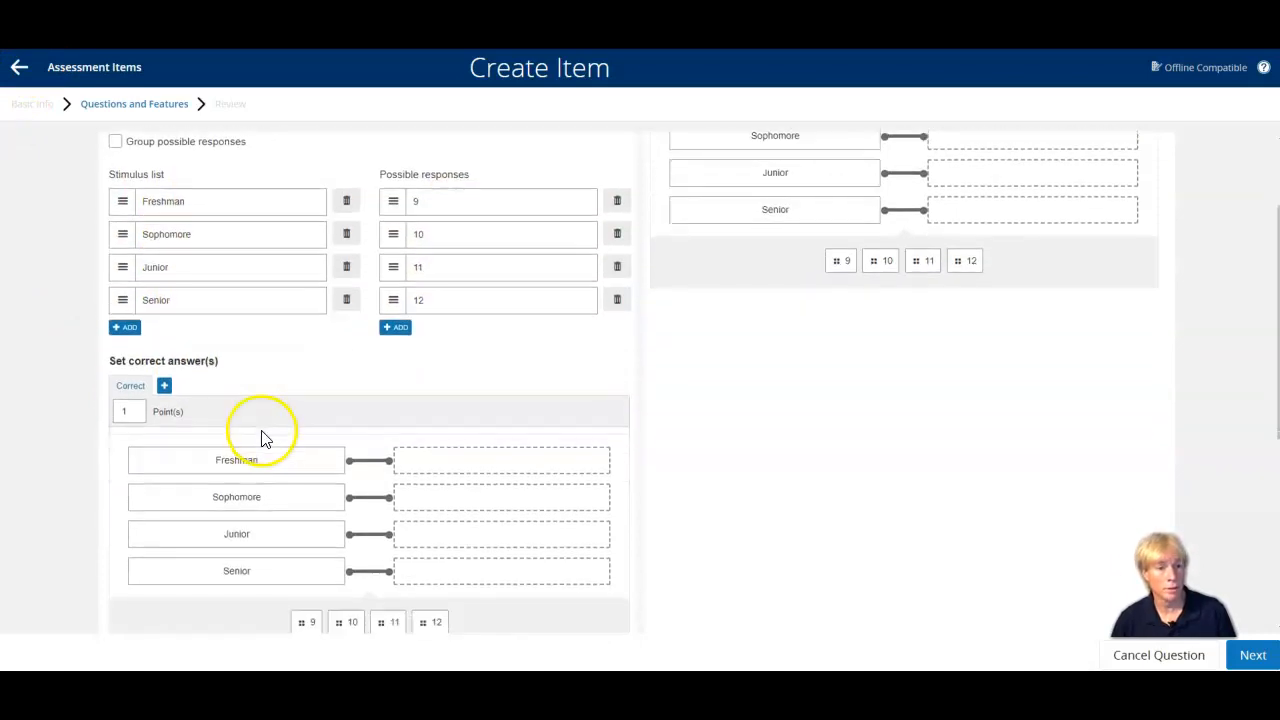
scroll(262, 436, down, 1)
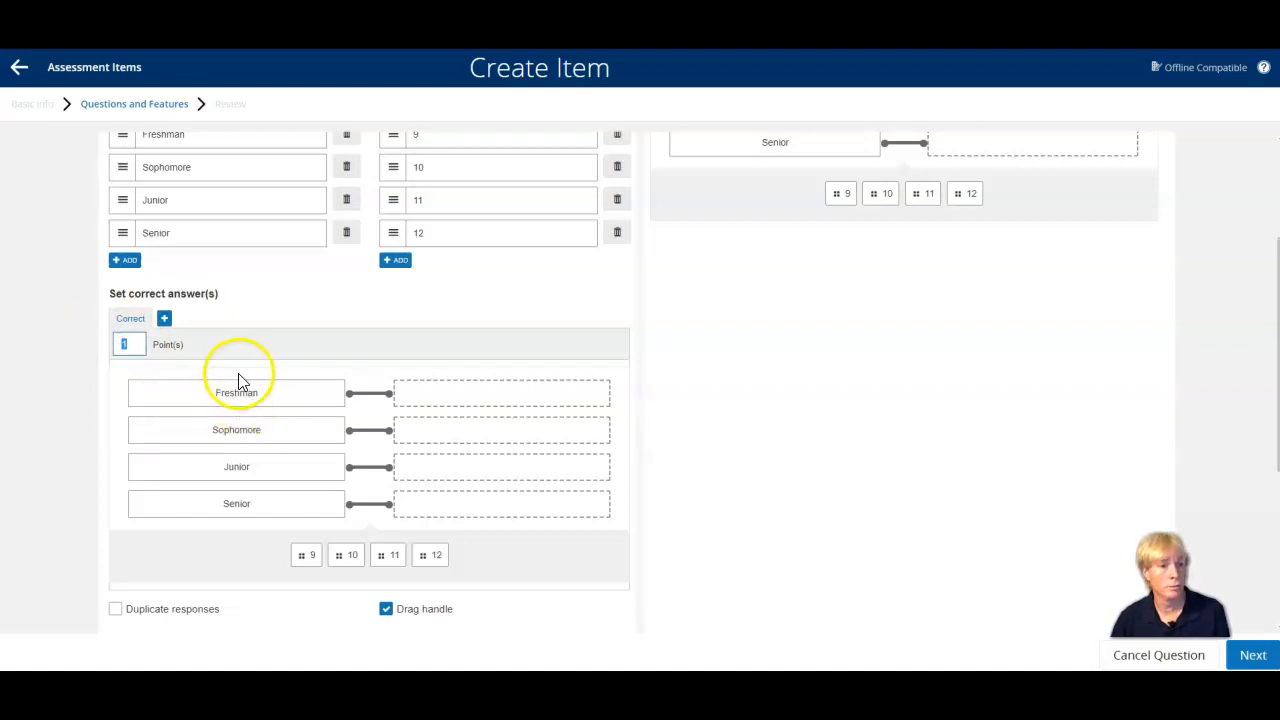
text(2)
drag(307, 554, 412, 468)
drag(441, 399, 442, 398)
drag(327, 555, 408, 495)
drag(449, 435, 449, 436)
drag(347, 550, 391, 540)
drag(447, 503, 447, 503)
Turn on shuffled options for the matching question.
scroll(60, 560, down, 2)
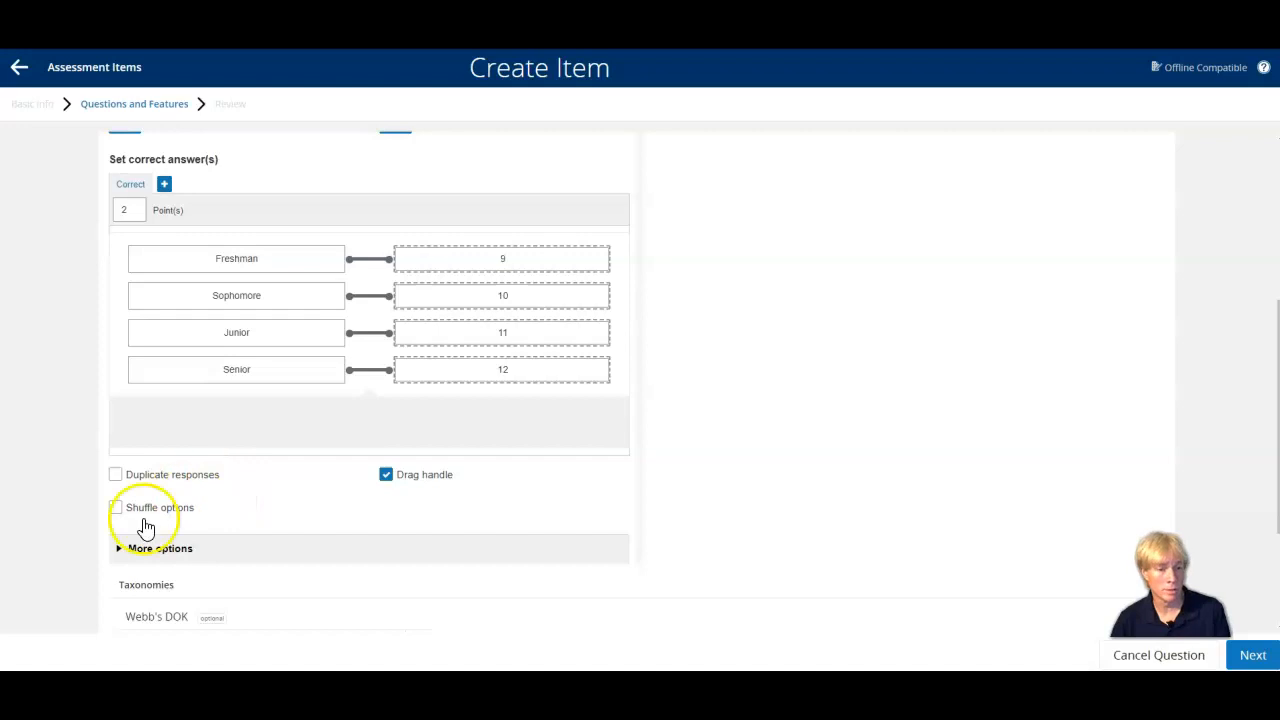
click(116, 509)
scroll(88, 510, down, 3)
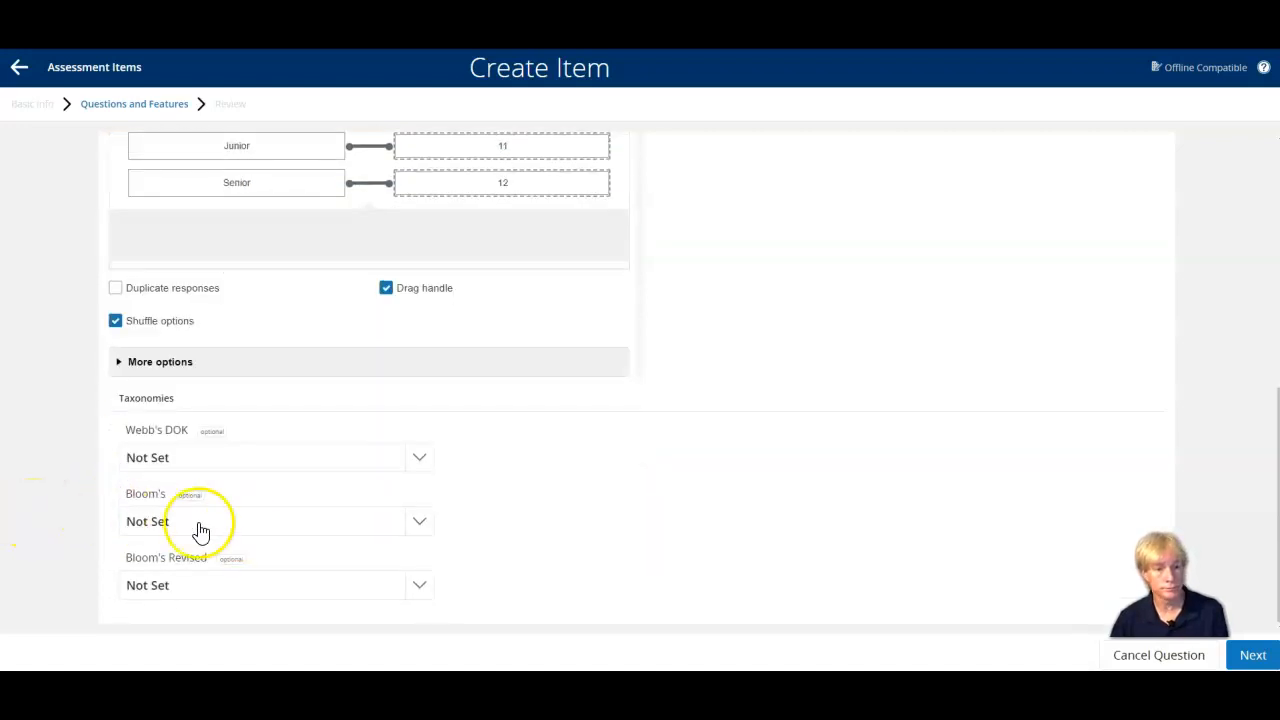
Save the matching question without a standard and add a "Label image with drag & drop" question to the item.
click(1250, 656)
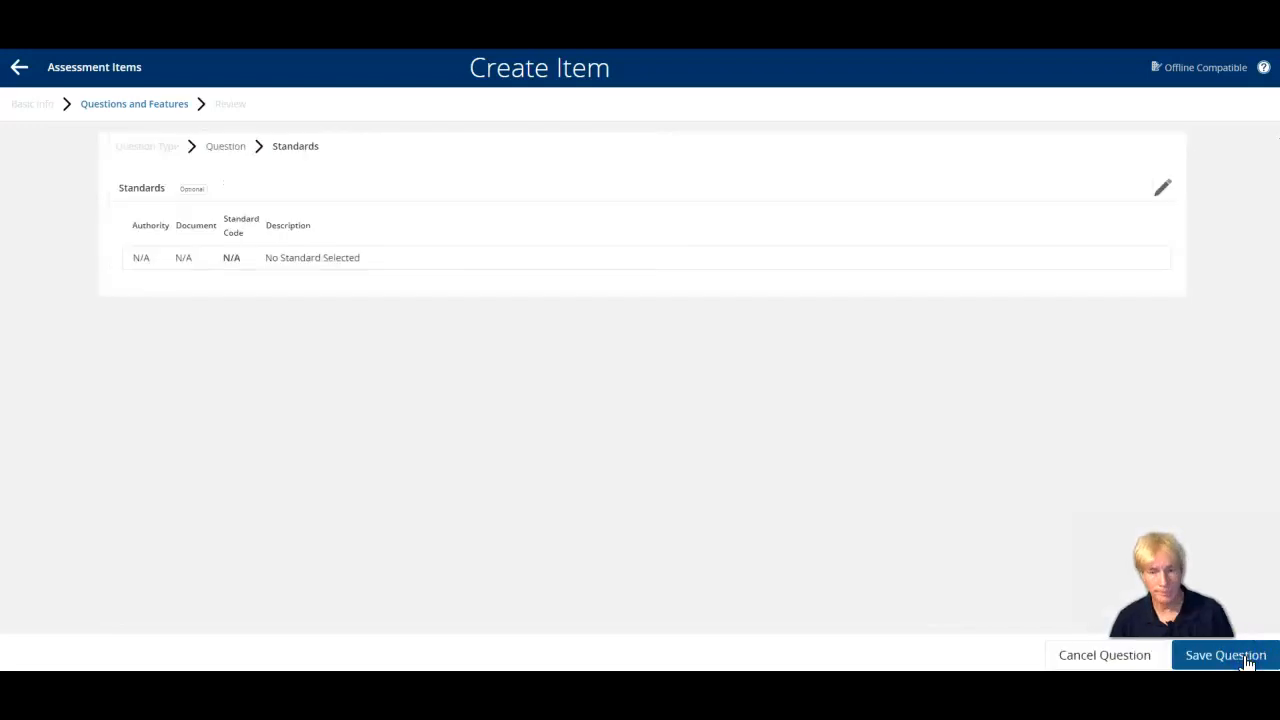
click(1226, 656)
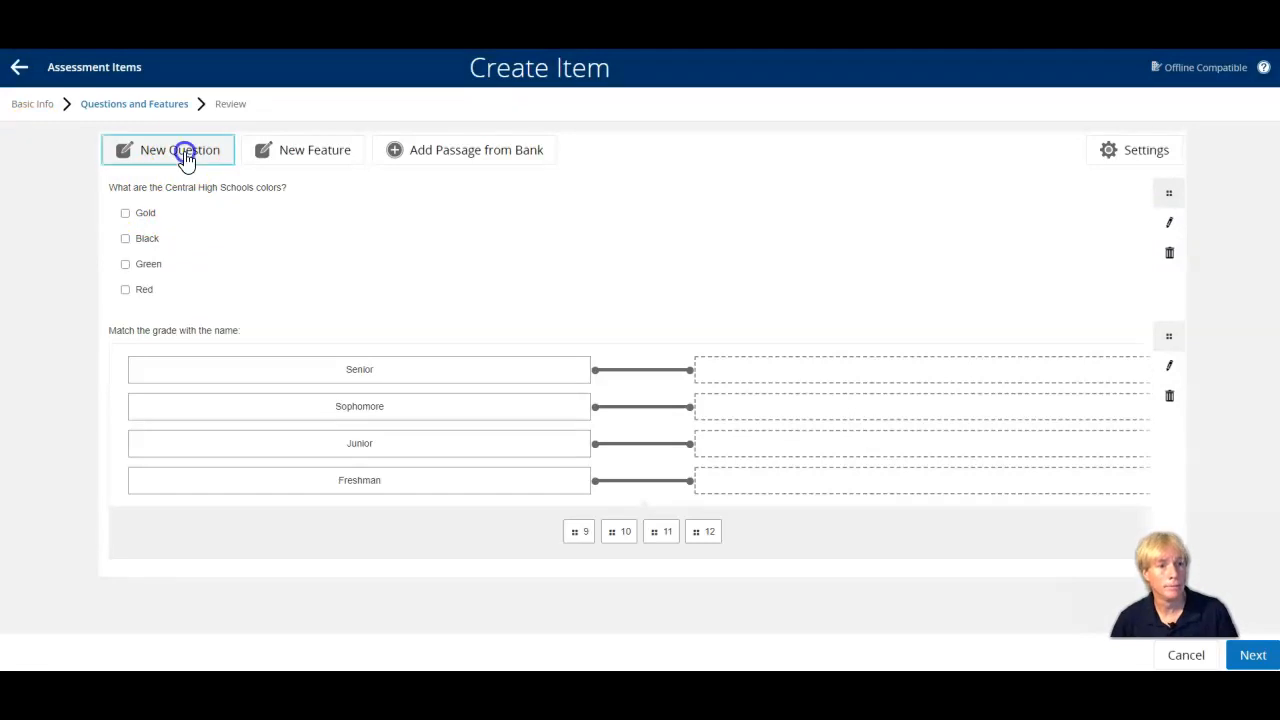
click(184, 154)
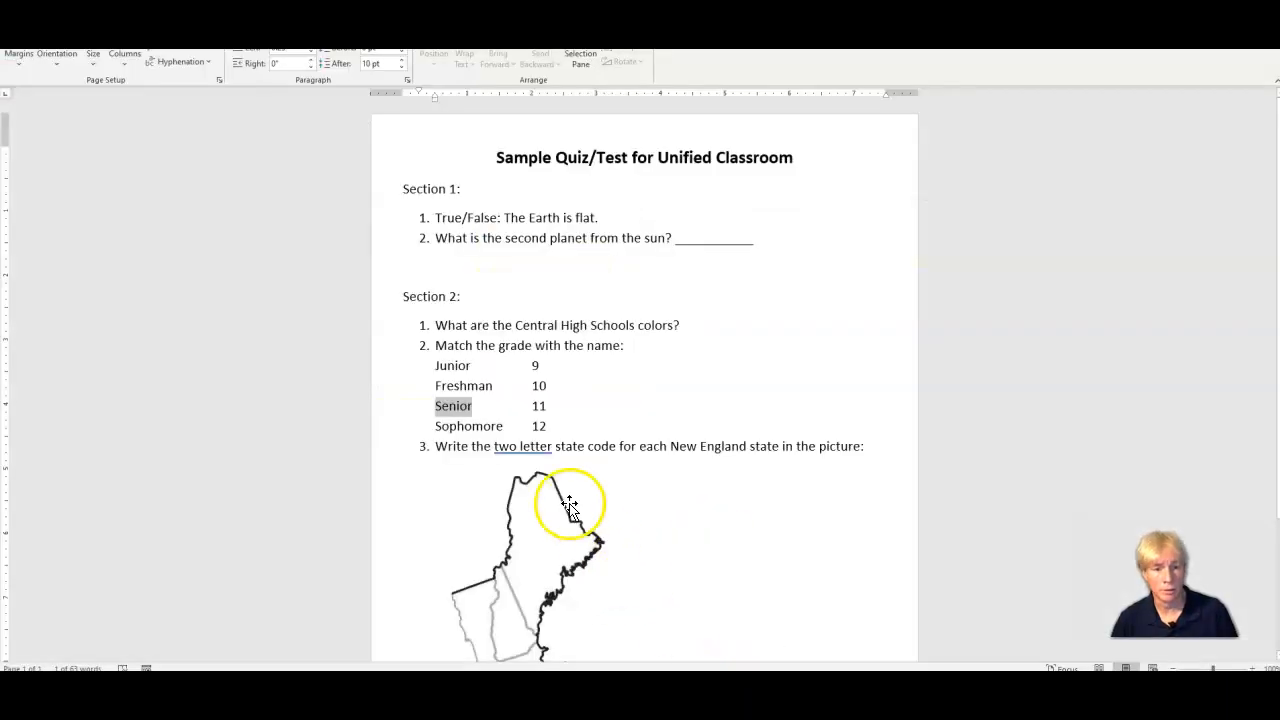
click(543, 570)
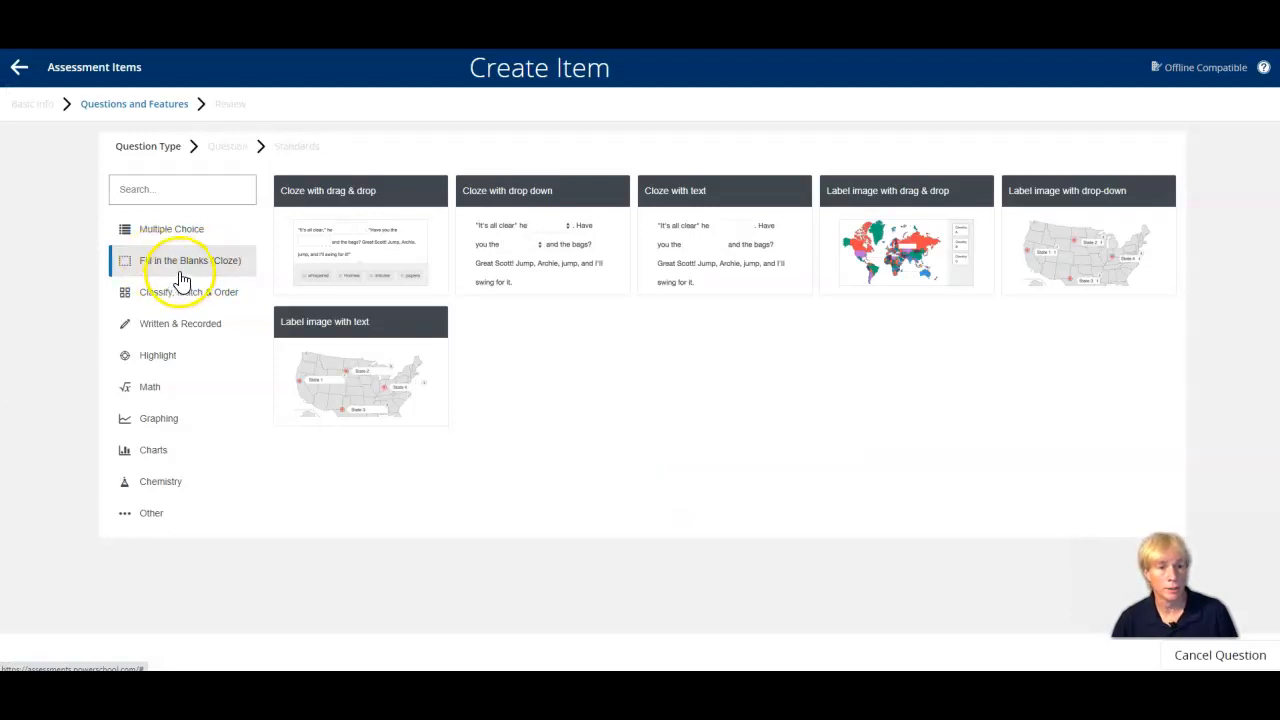
click(181, 273)
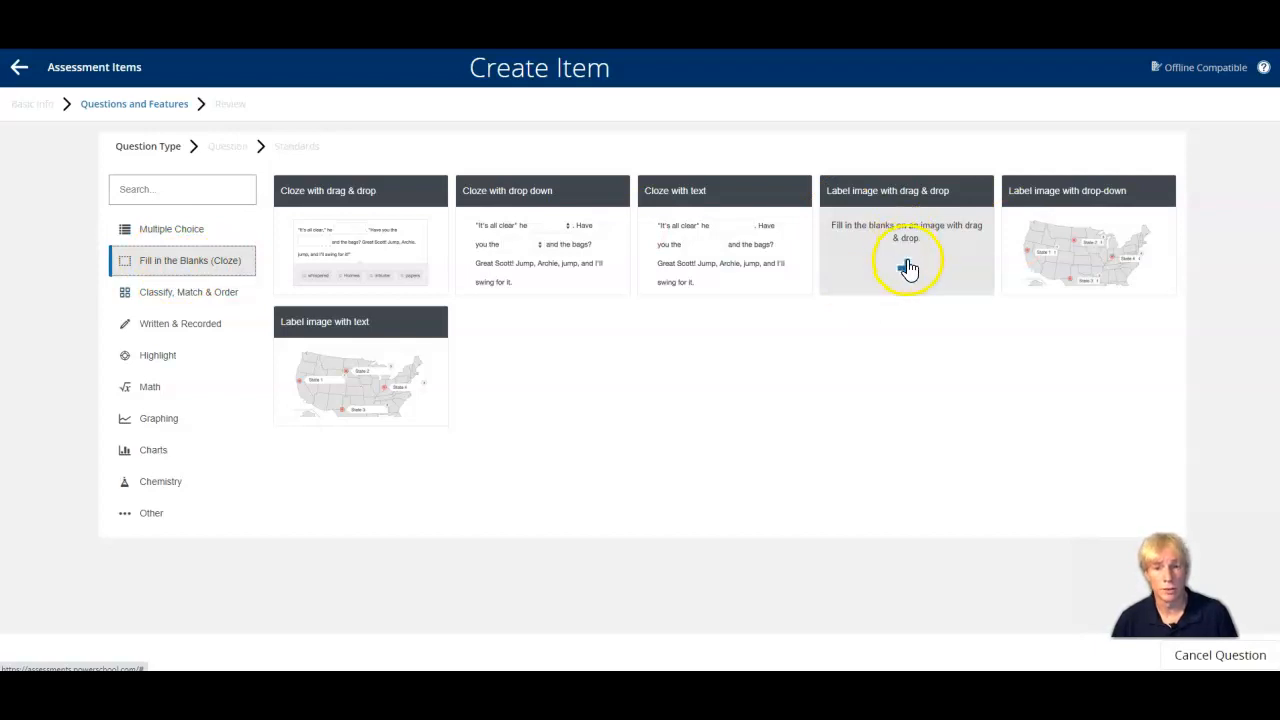
click(908, 270)
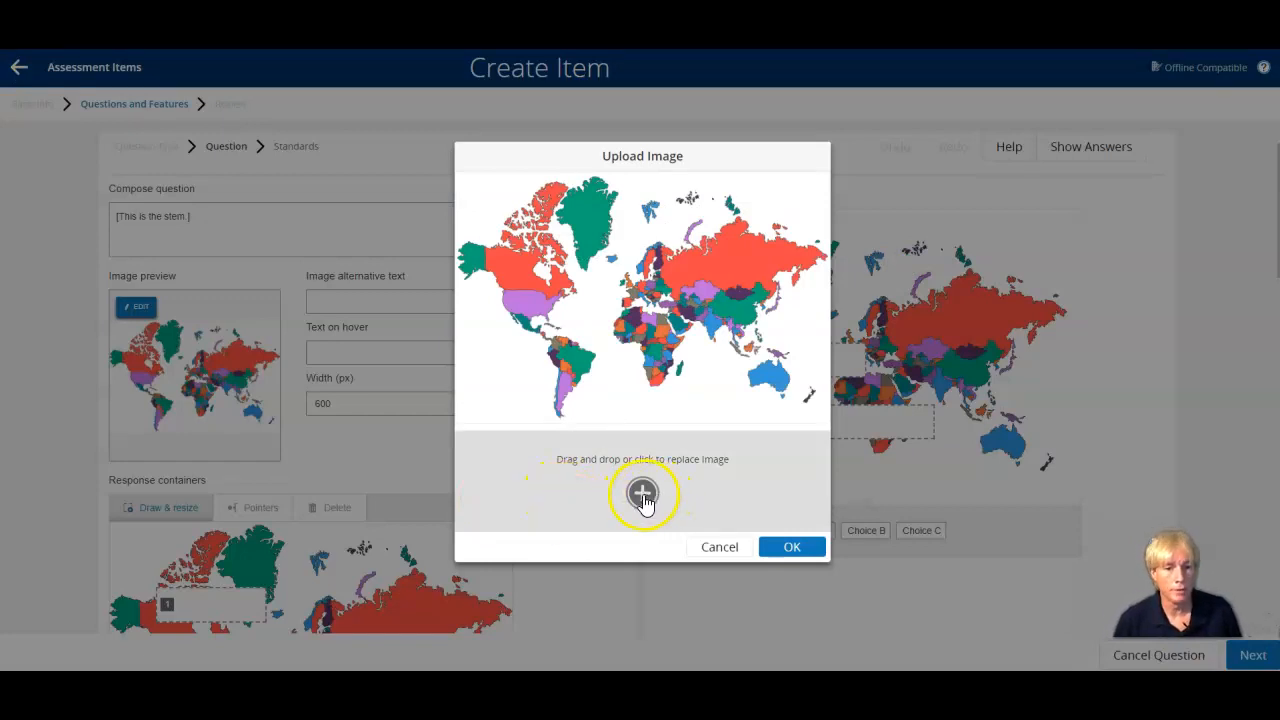
Replace the default world map with the New England outline image from the Videos\Pictures folder.
click(643, 494)
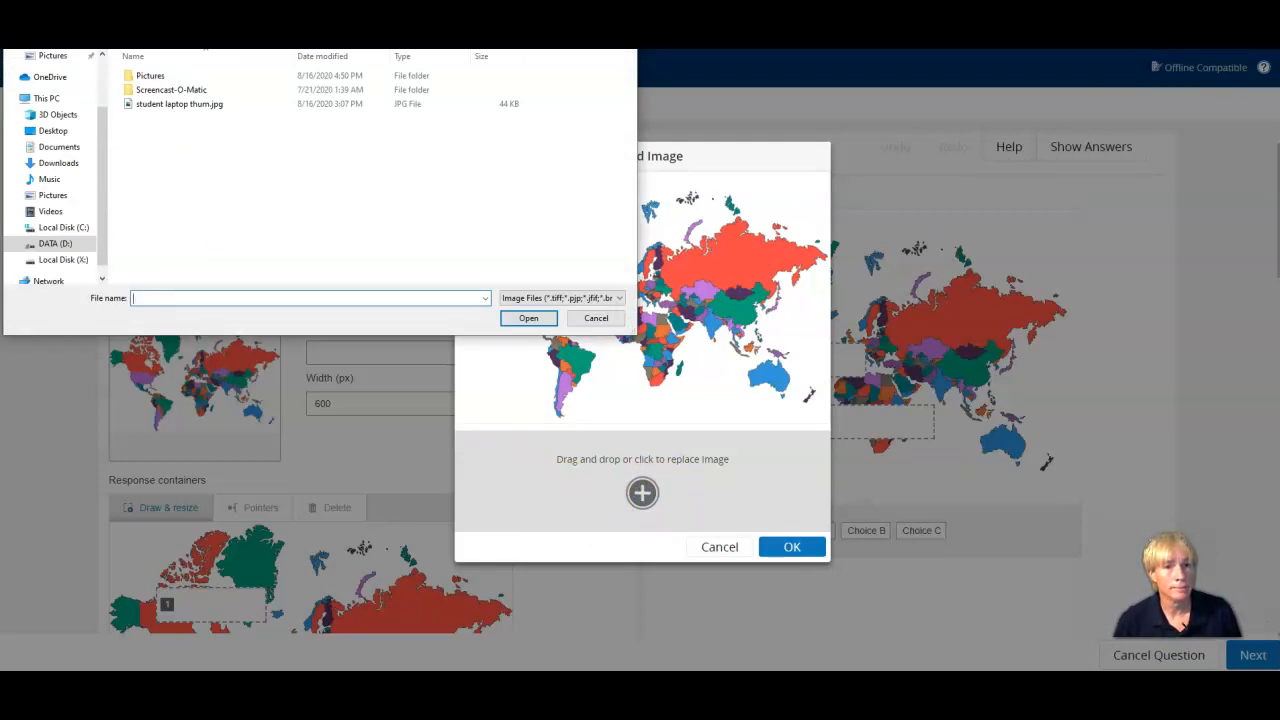
click(190, 178)
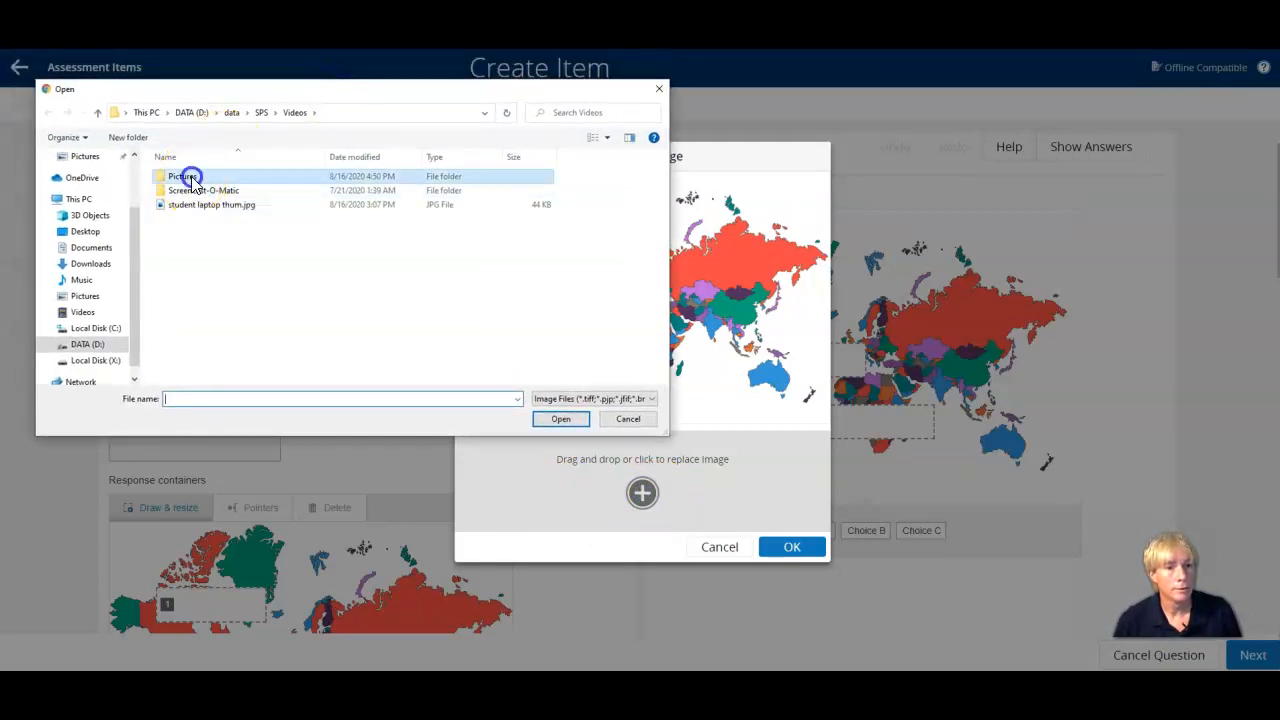
double_click(190, 178)
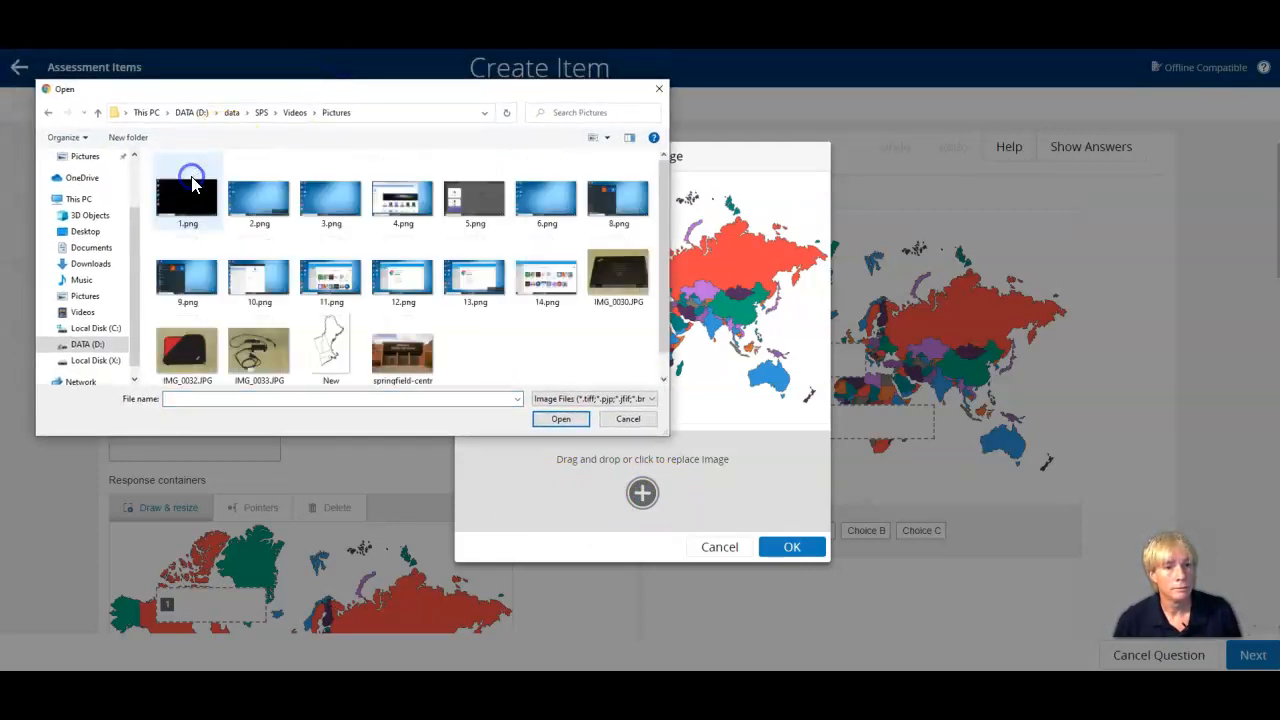
click(331, 355)
click(565, 420)
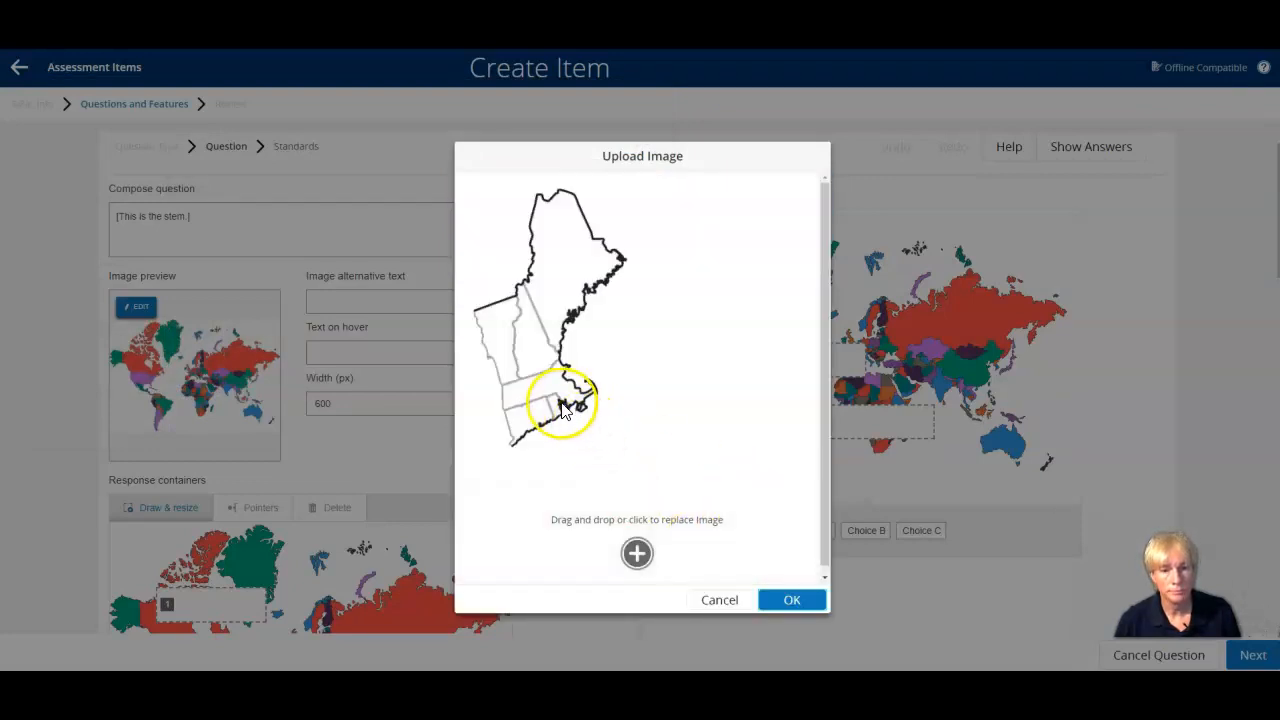
click(790, 600)
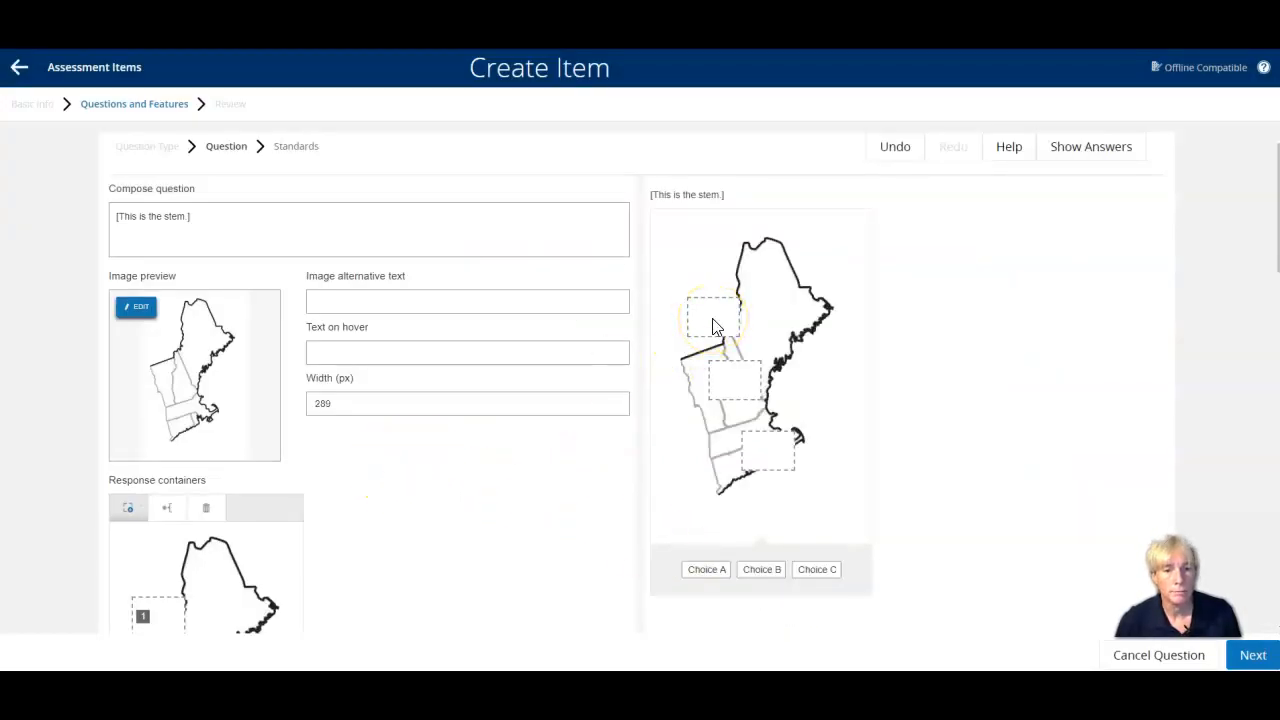
Add three more possible responses and fill the six entries with ME, NH, VT, MA, CT and RI.
scroll(446, 452, down, 2)
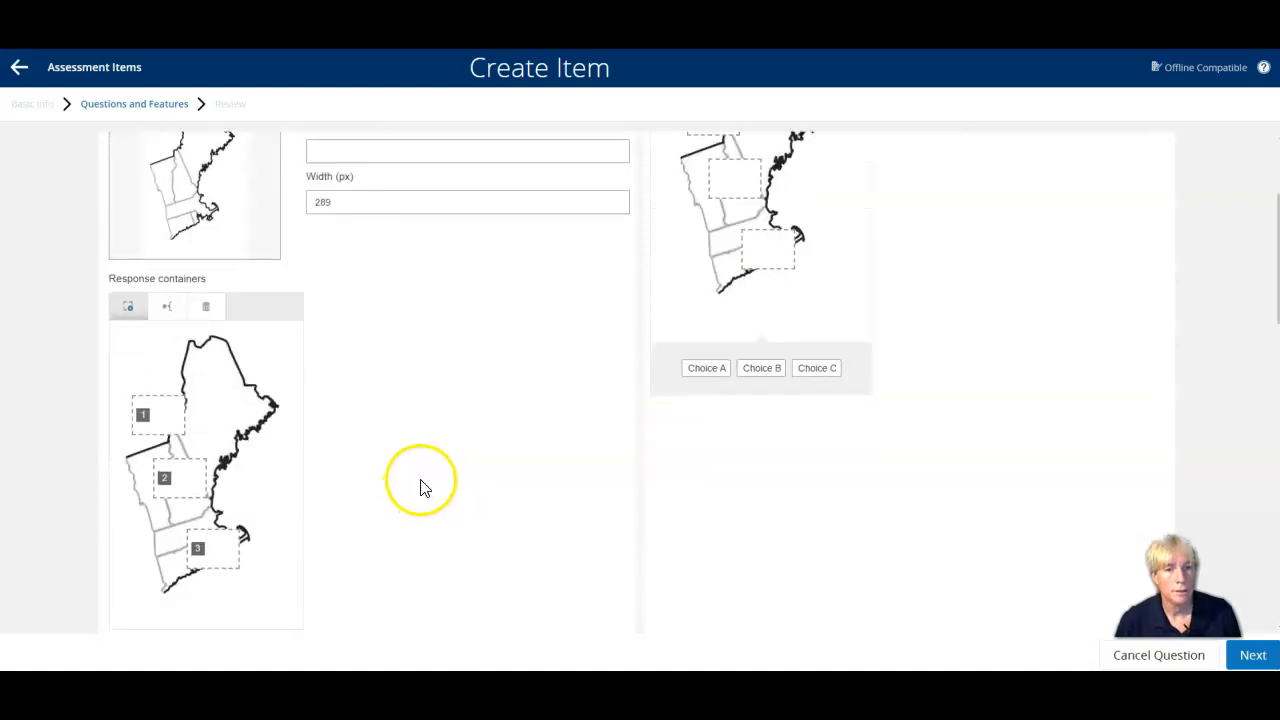
scroll(420, 487, down, 2)
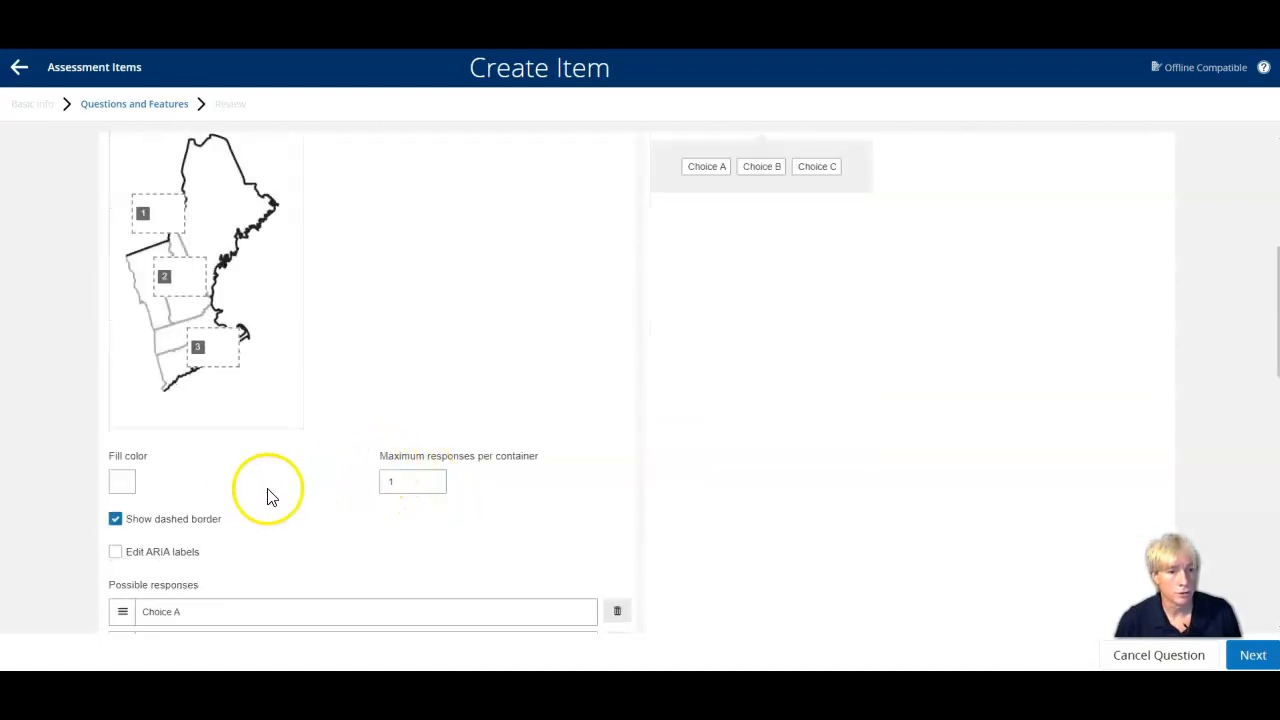
scroll(351, 497, down, 2)
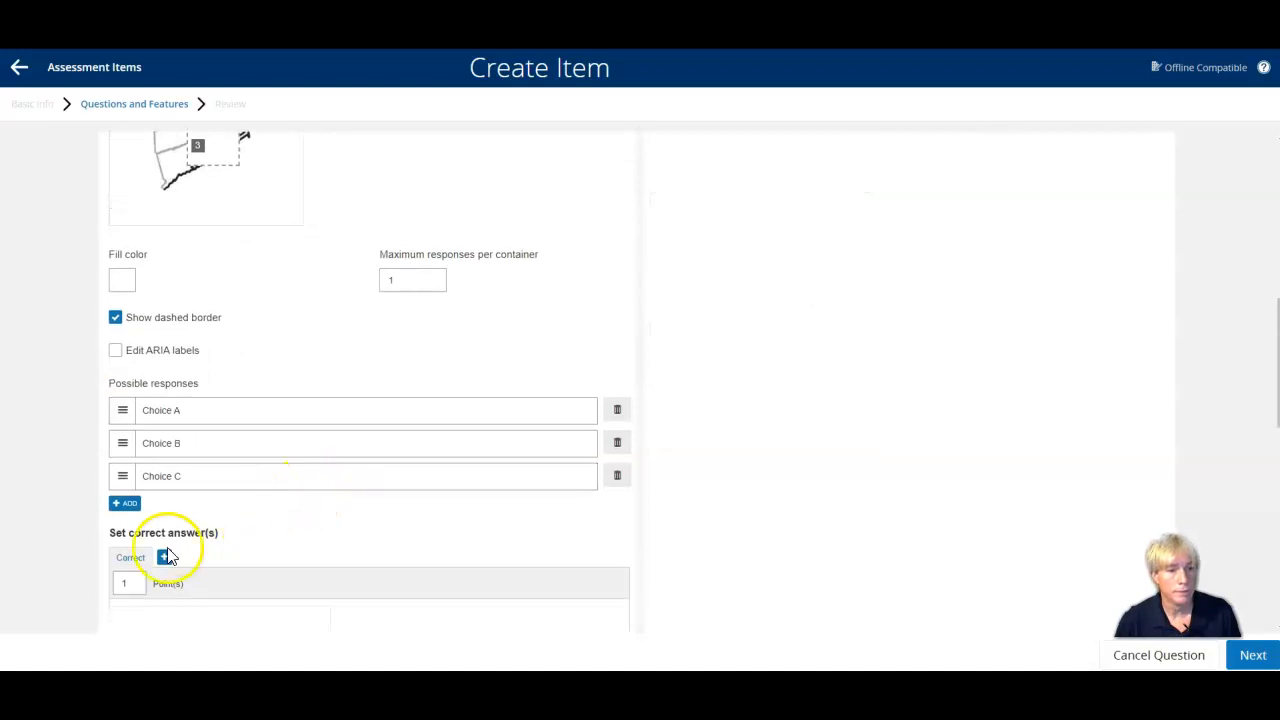
click(125, 503)
click(126, 504)
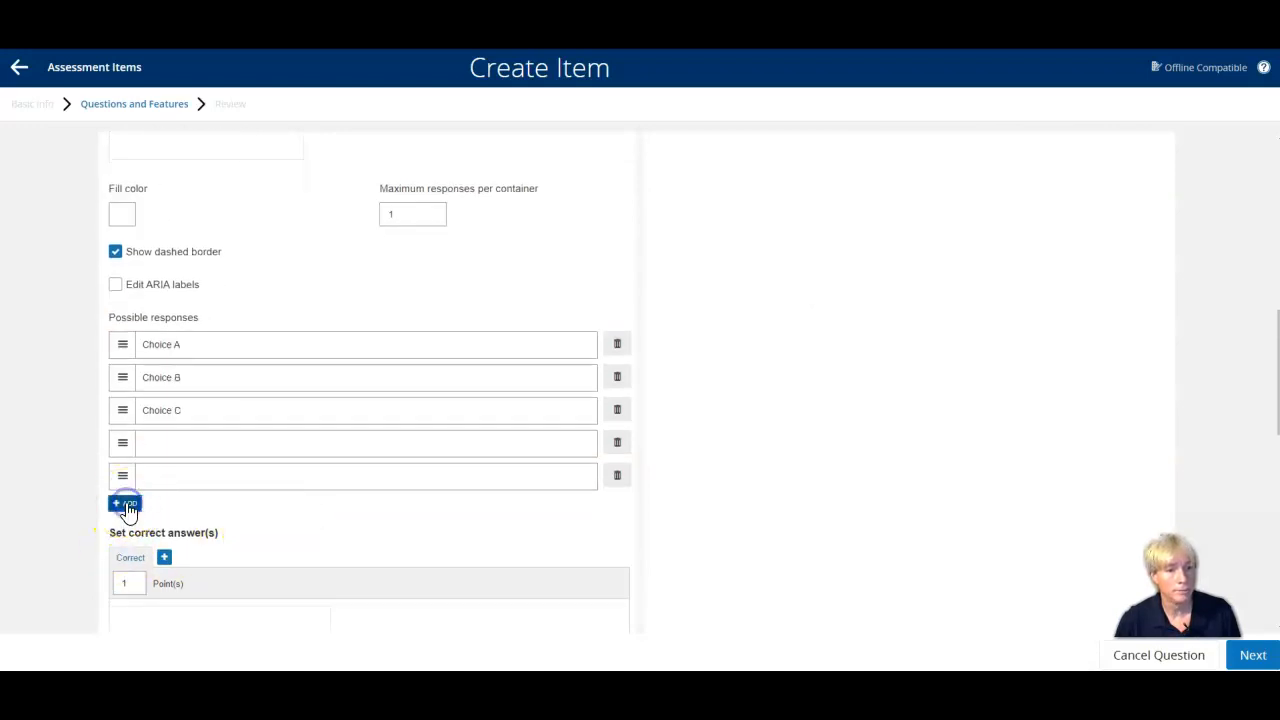
click(125, 504)
scroll(125, 507, up, 6)
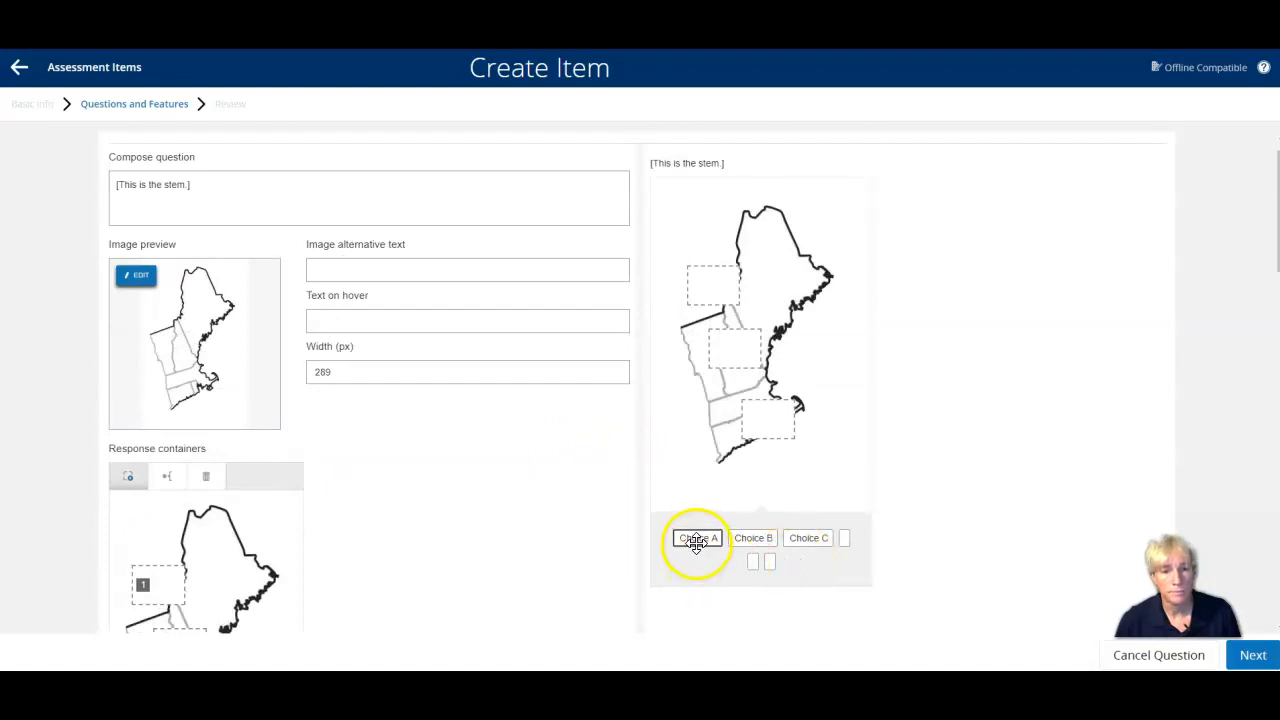
scroll(438, 562, down, 6)
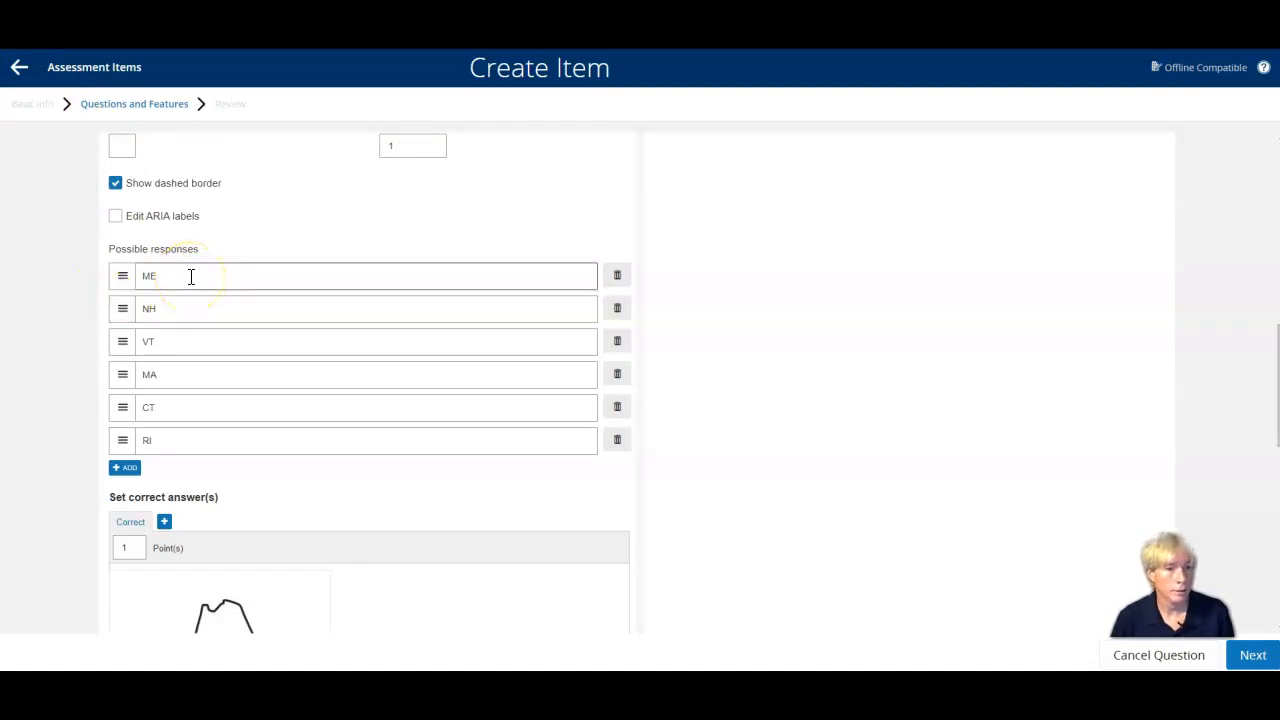
click(185, 438)
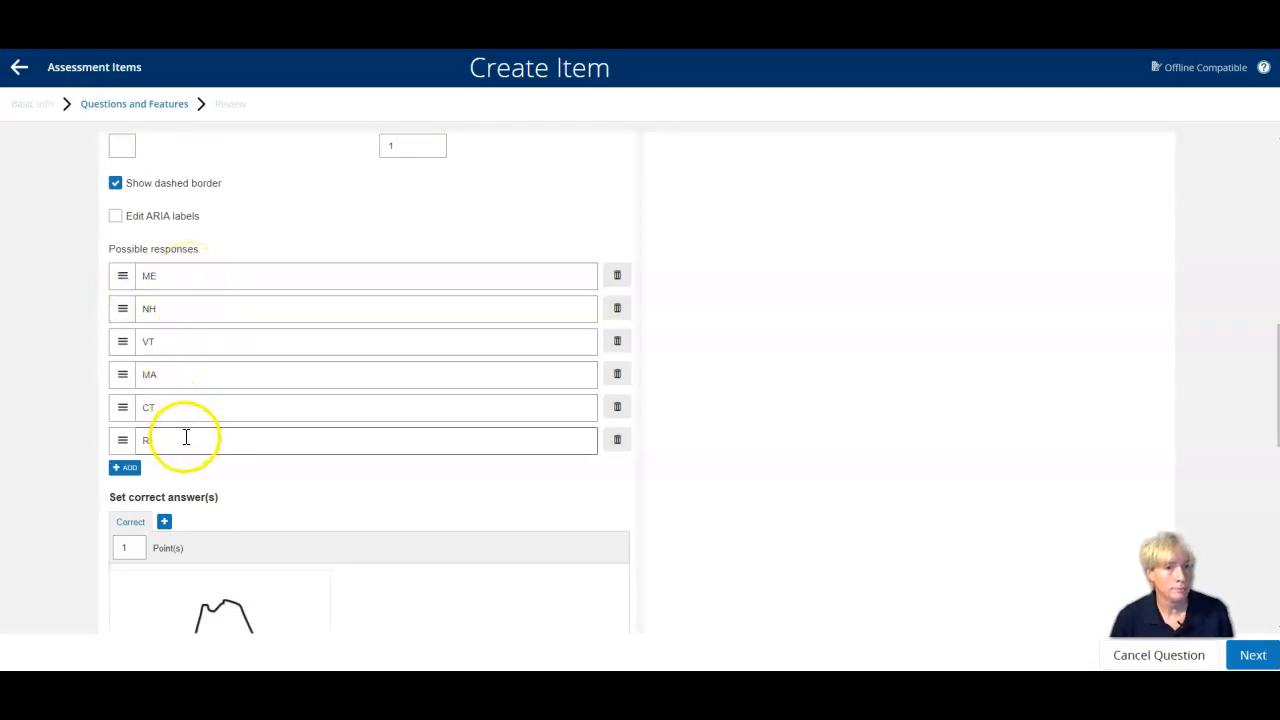
Shrink response containers 1, 2 and 3 and place them on Maine, New Hampshire and Vermont respectively.
scroll(186, 437, up, 5)
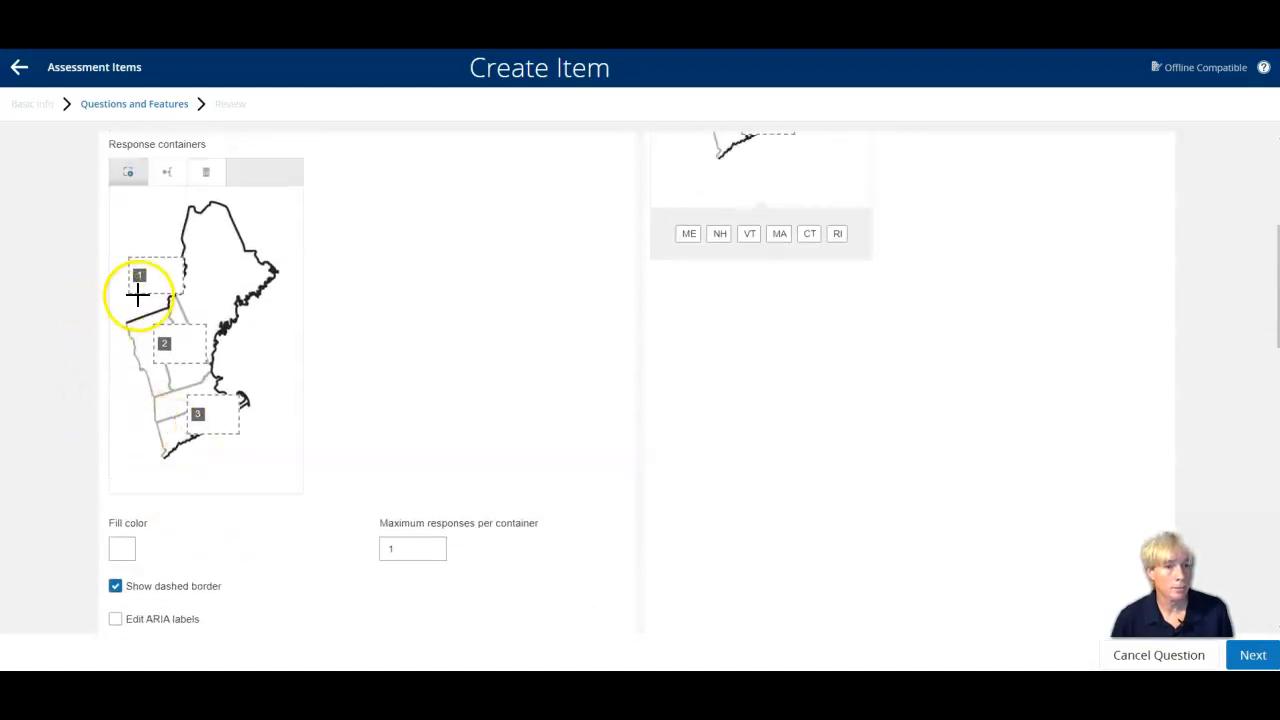
click(165, 287)
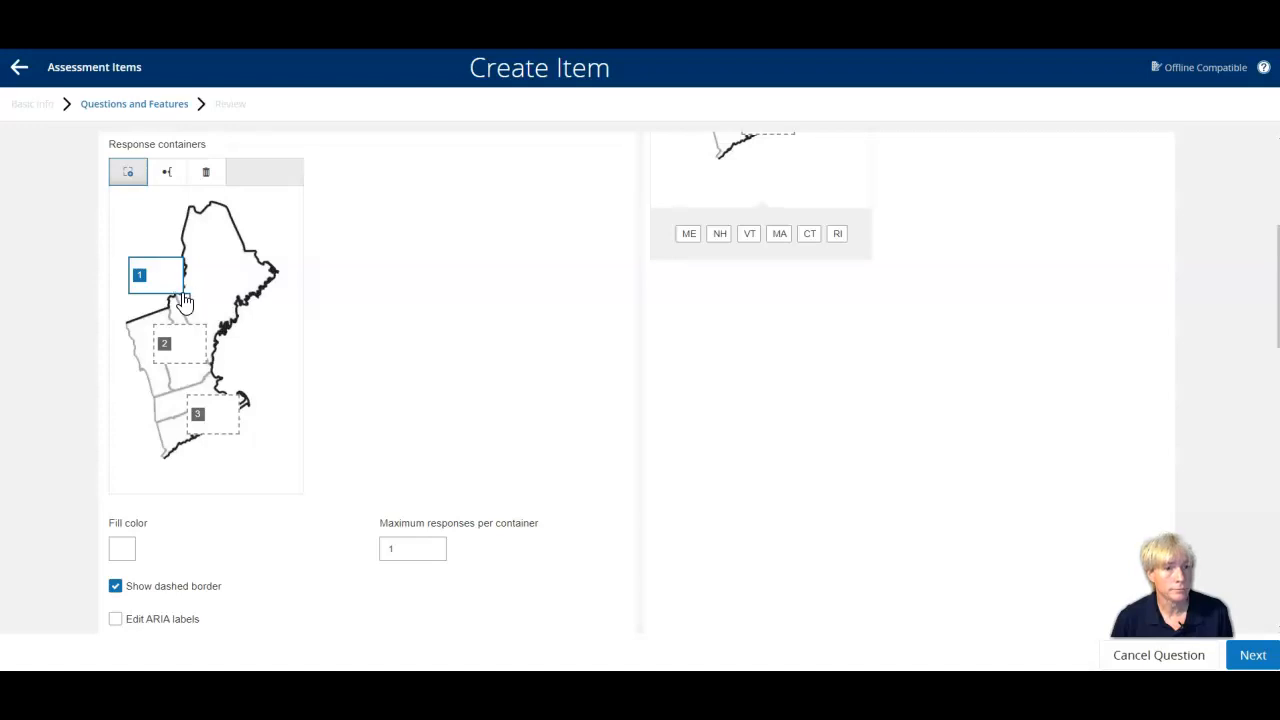
drag(182, 292, 220, 268)
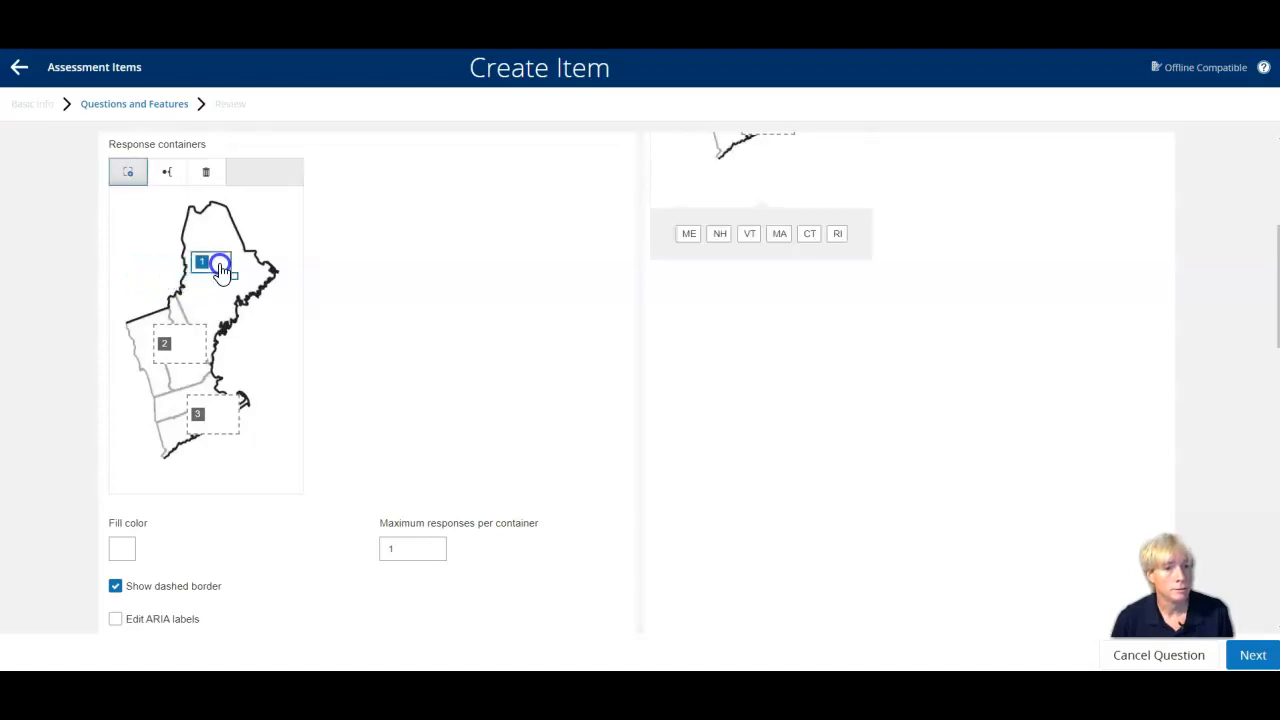
click(193, 345)
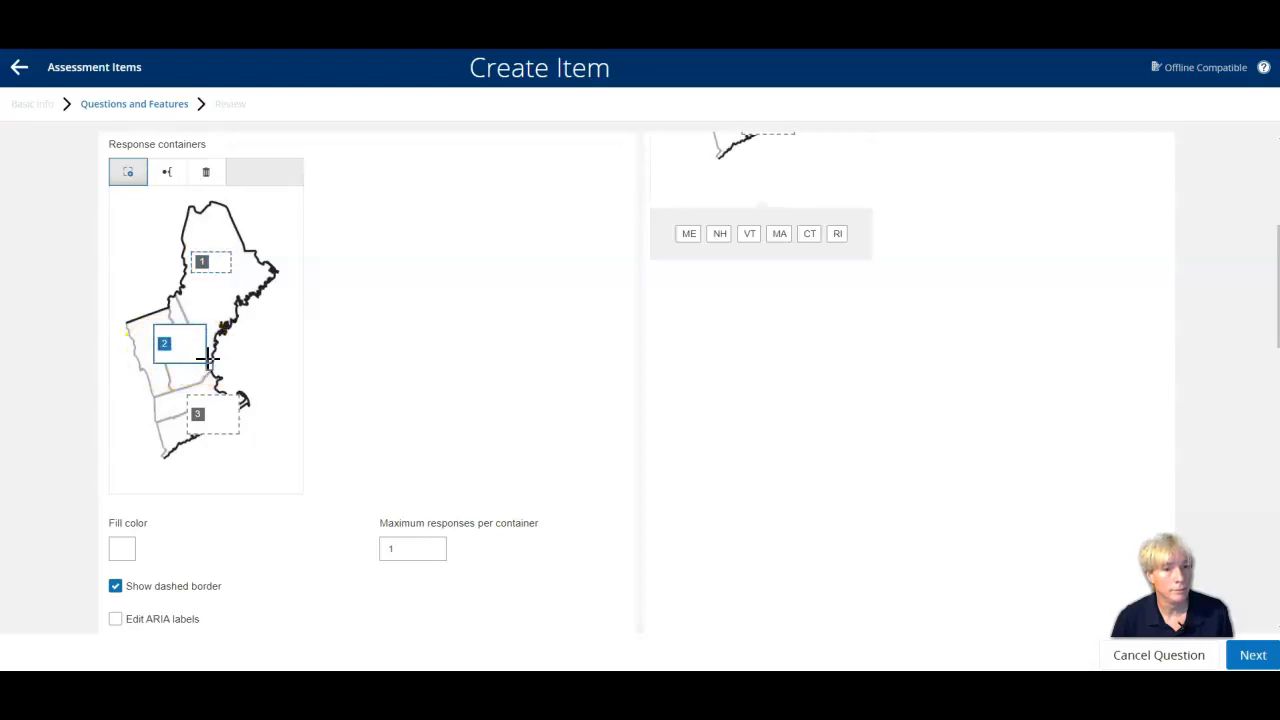
mouse_move(207, 362)
mouse_down()
mouse_move(186, 352)
mouse_move(193, 364)
mouse_up()
click(222, 416)
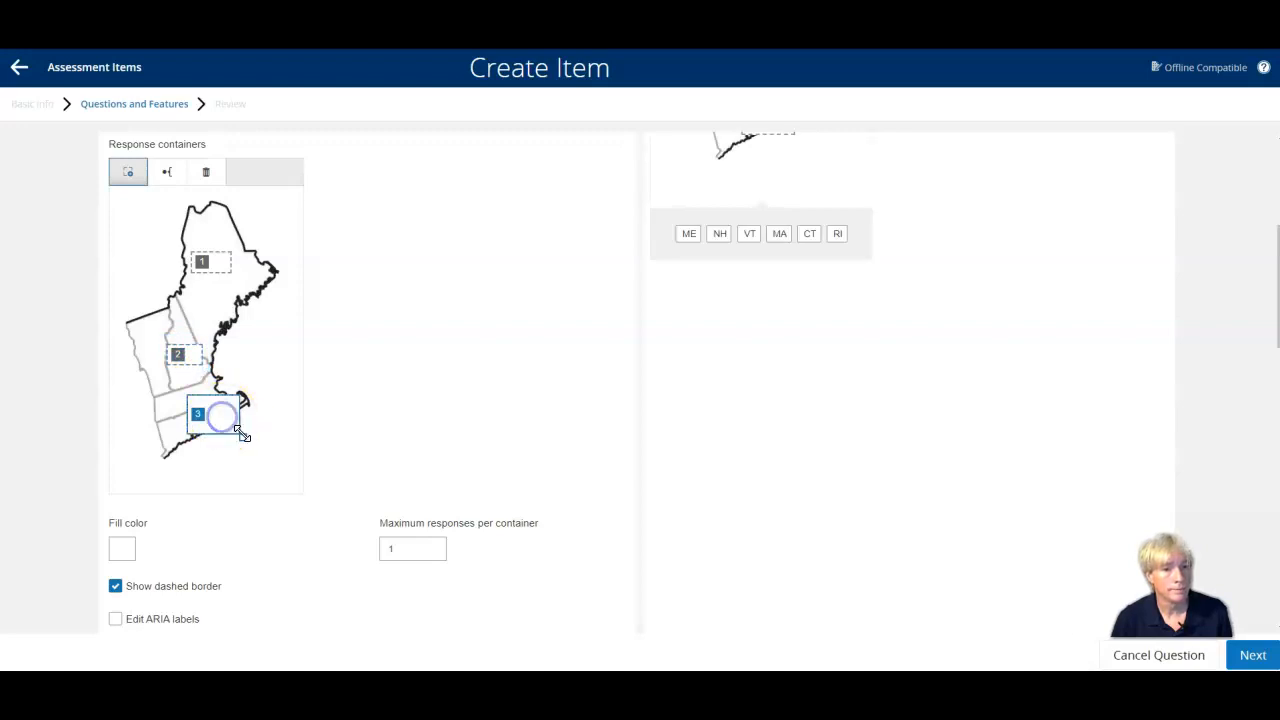
drag(241, 440, 224, 421)
drag(174, 384, 161, 341)
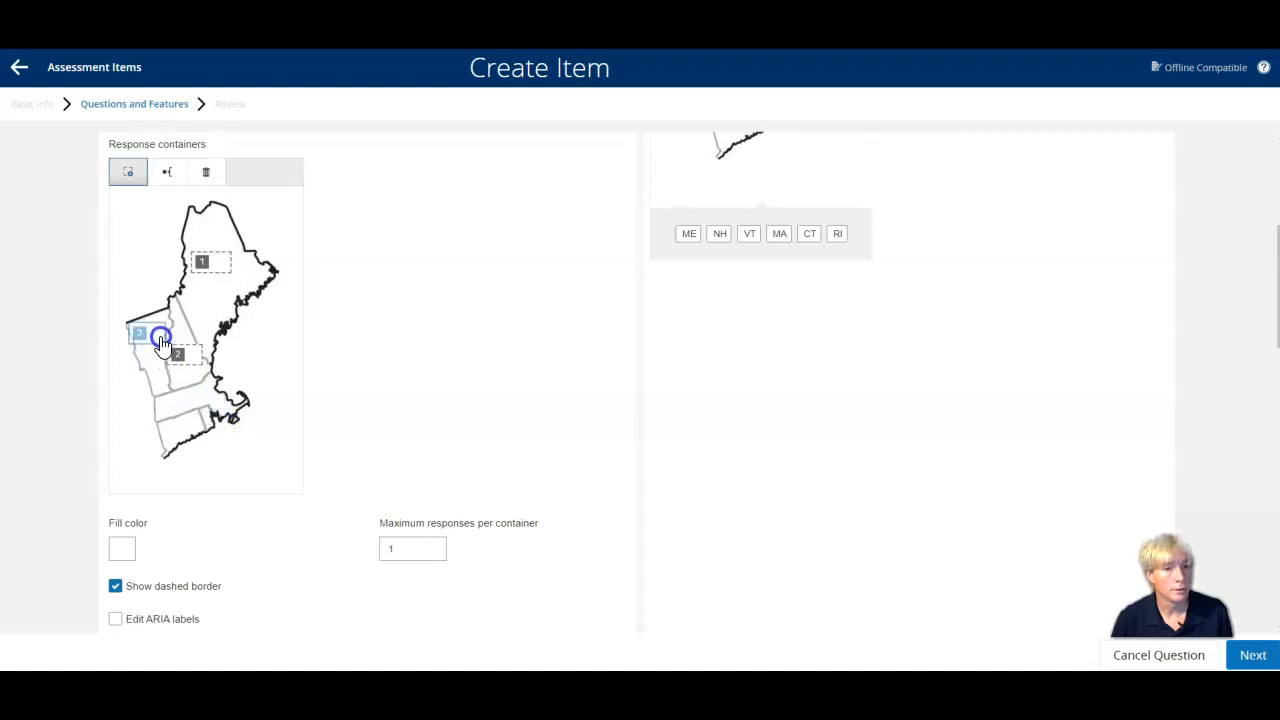
Draw three small response containers, 4, 5 and 6, and place them on Massachusetts, Connecticut and Rhode Island.
click(130, 174)
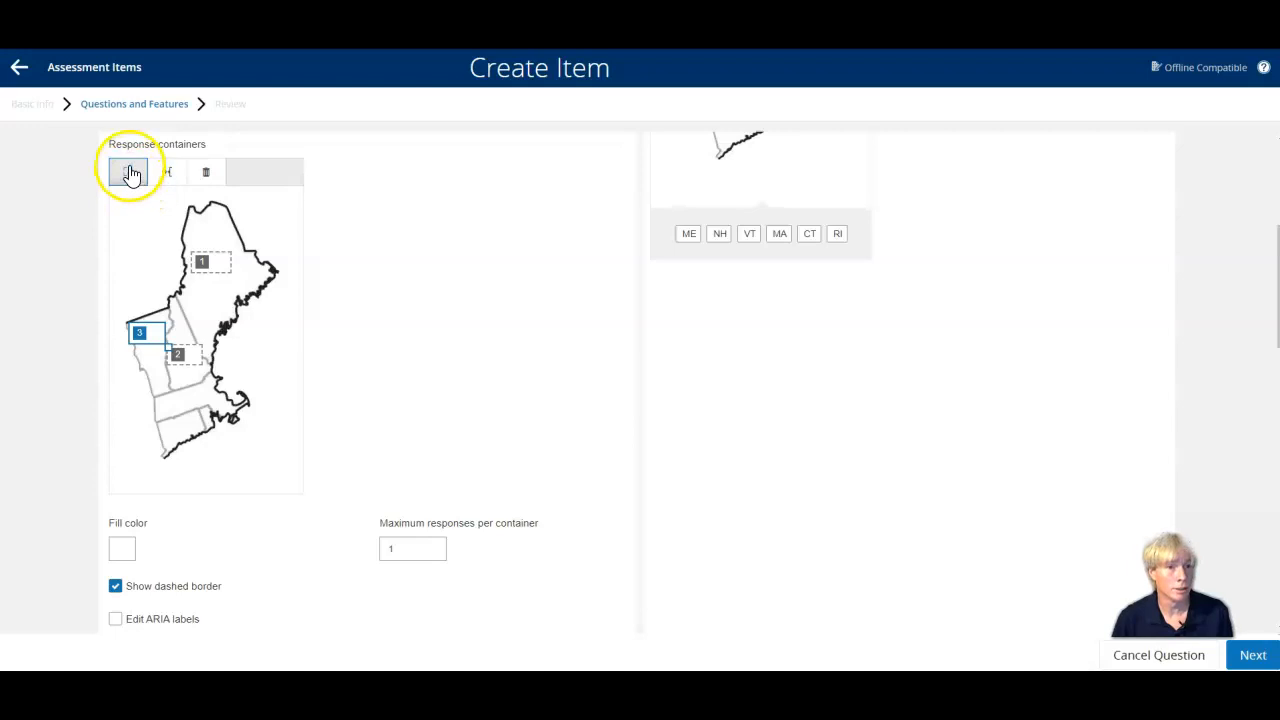
mouse_move(128, 212)
mouse_down()
mouse_move(166, 244)
mouse_move(177, 337)
mouse_move(203, 401)
mouse_up()
scroll(78, 292, down, 1)
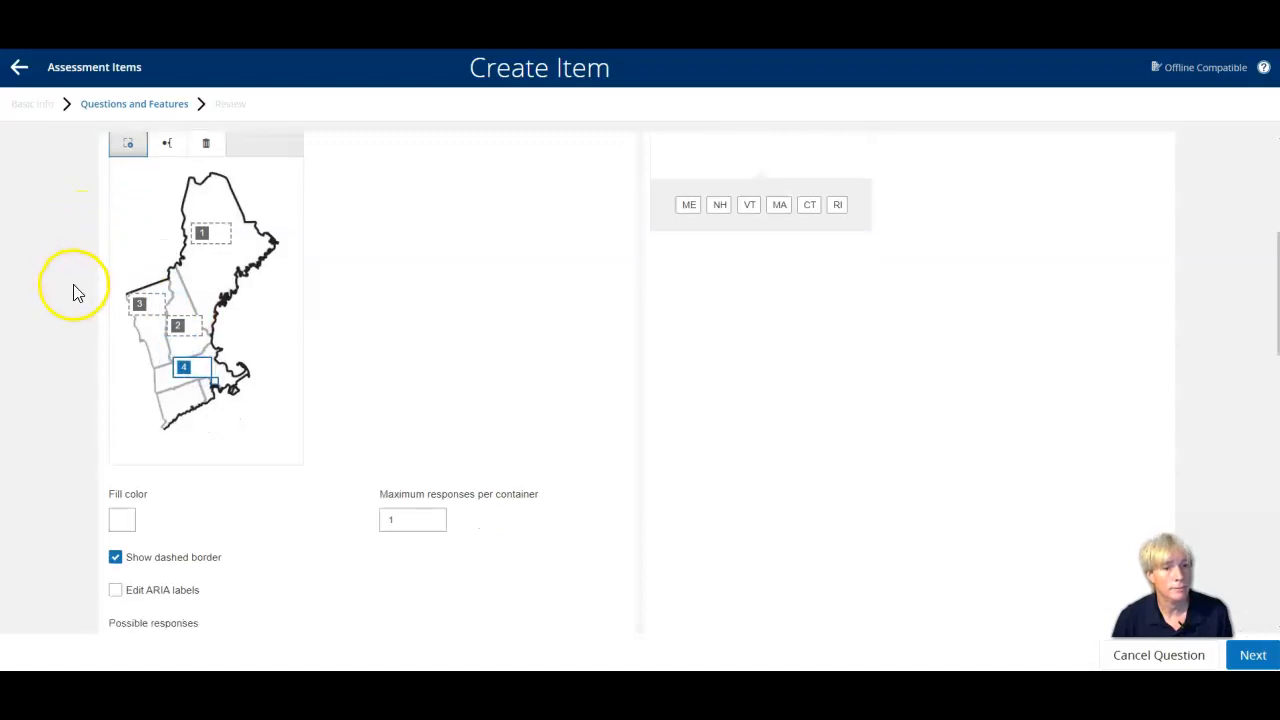
scroll(78, 292, down, 4)
scroll(72, 292, up, 5)
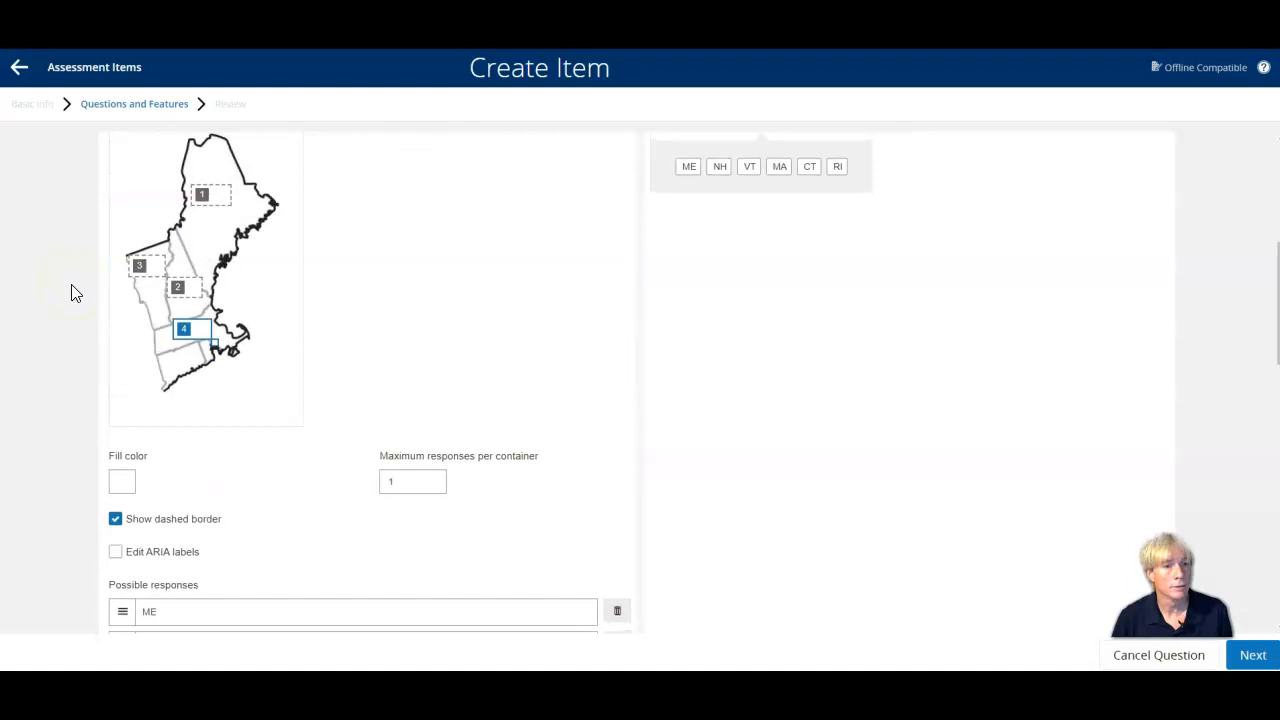
click(130, 241)
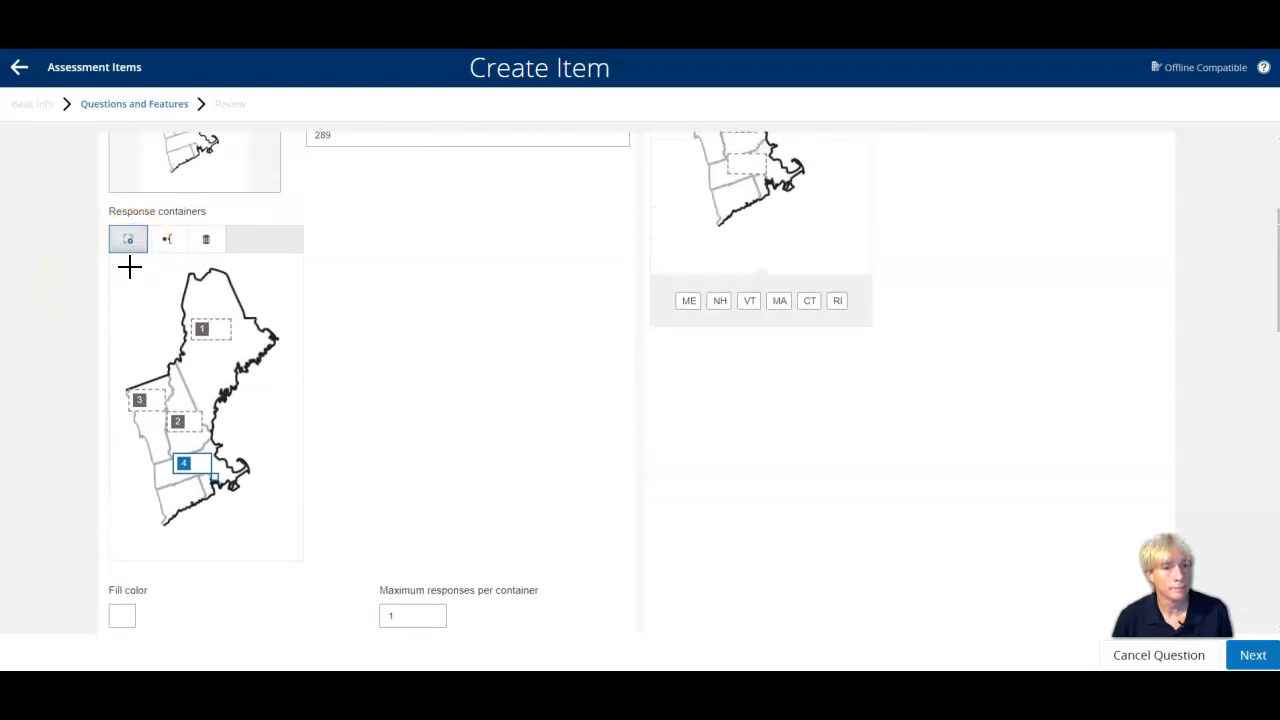
click(156, 298)
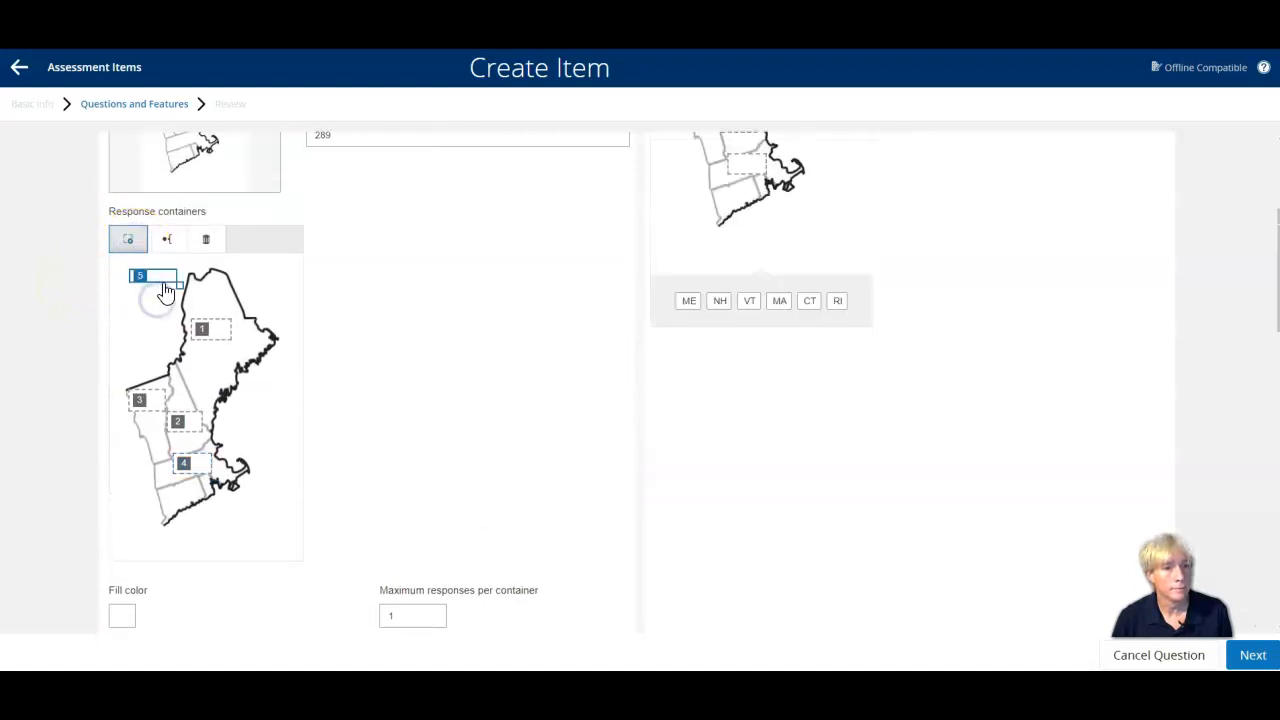
drag(178, 282, 173, 289)
drag(157, 305, 188, 505)
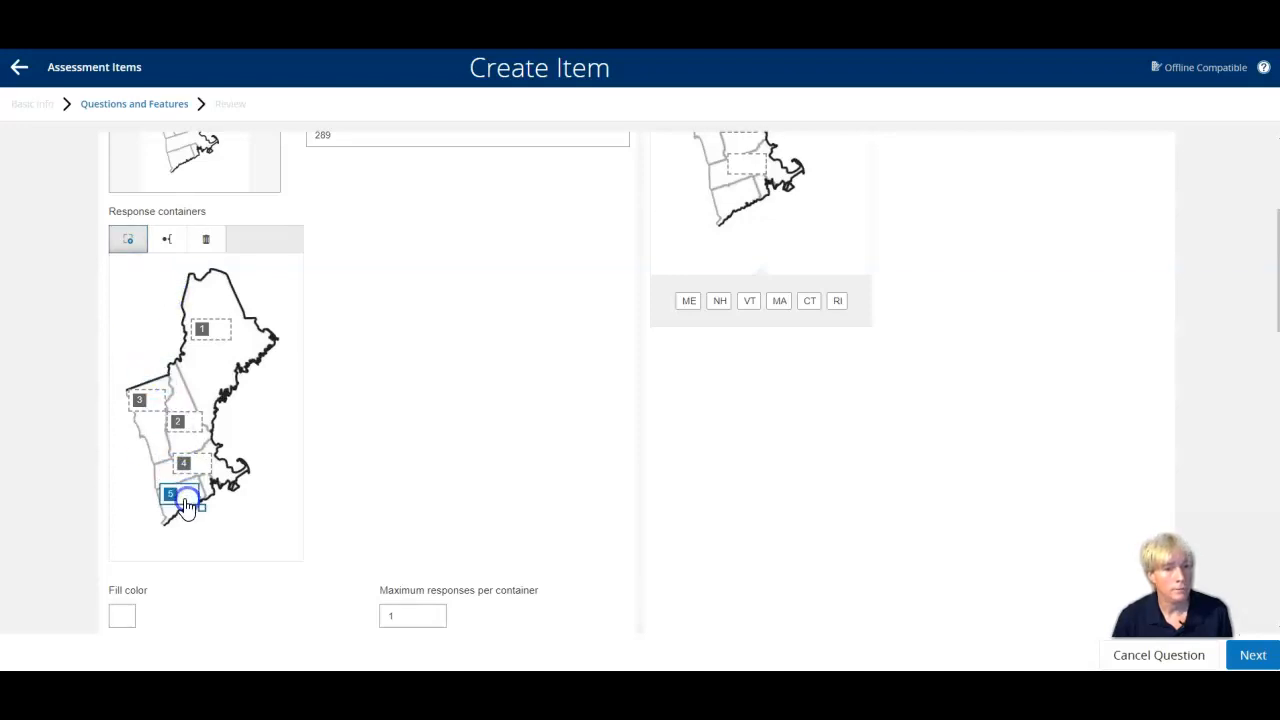
click(127, 239)
drag(122, 268, 132, 285)
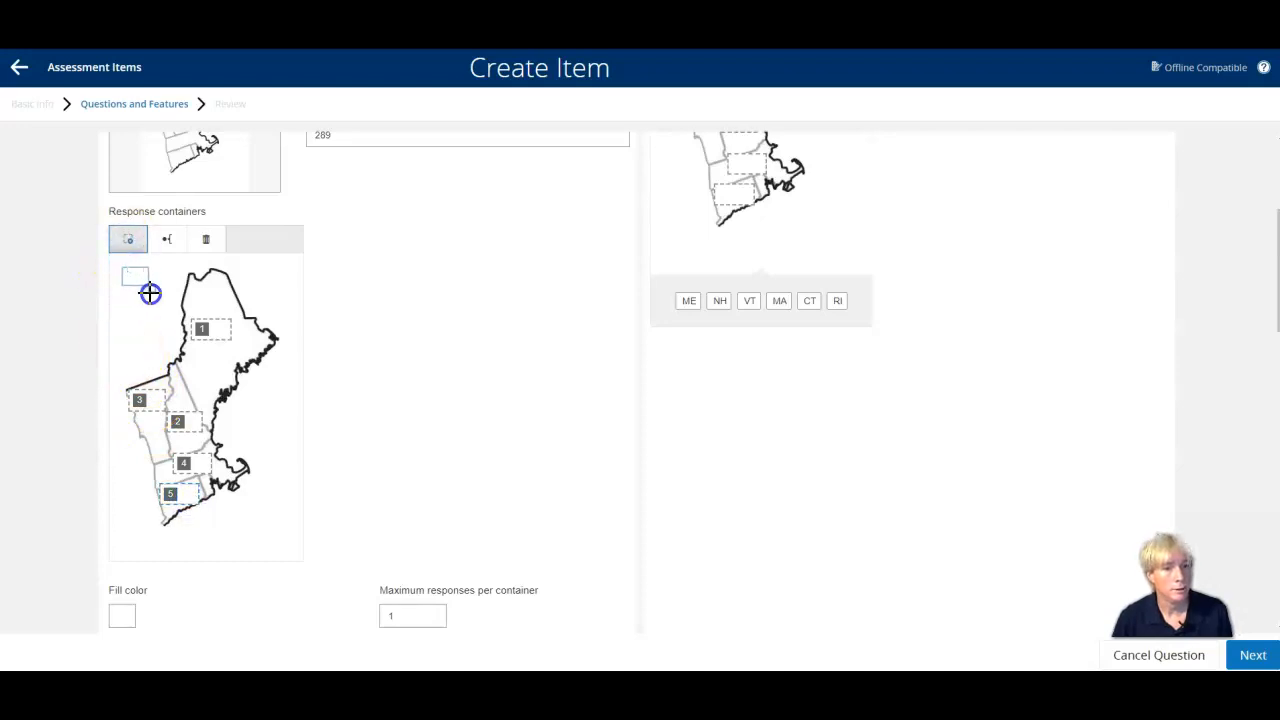
mouse_move(151, 293)
mouse_down()
mouse_move(224, 505)
mouse_move(223, 492)
mouse_up()
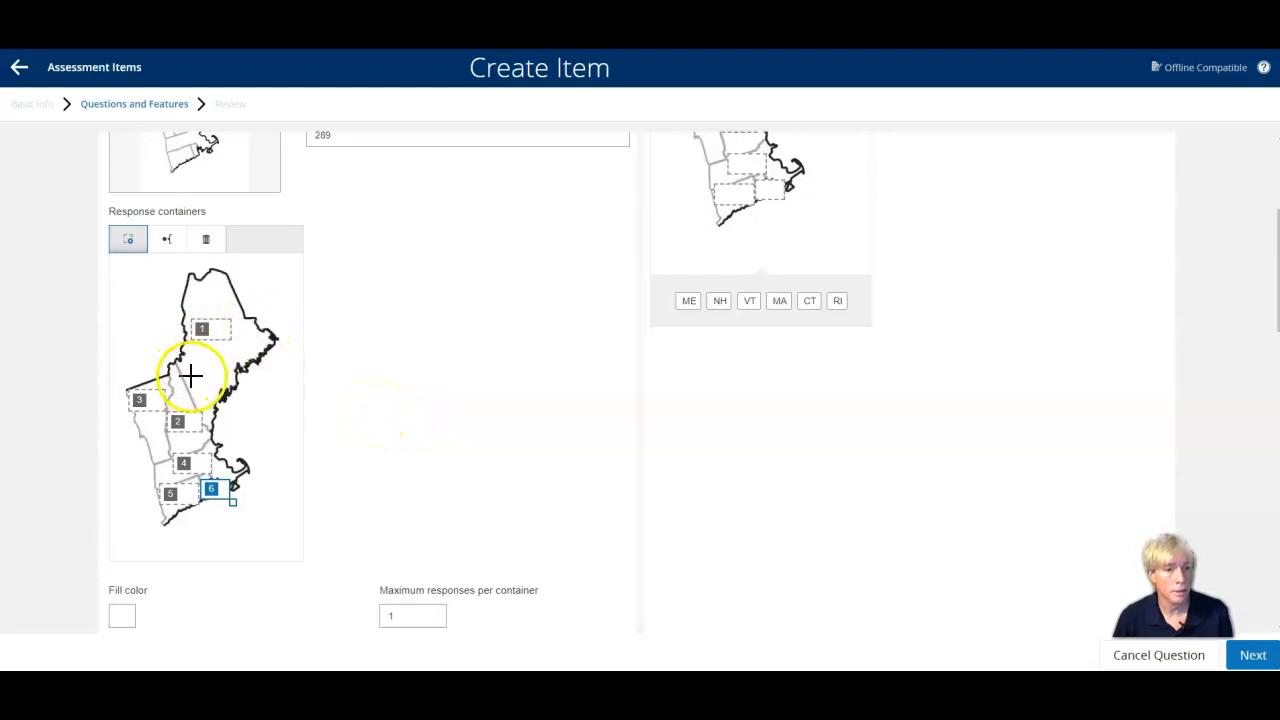
Set the correct answer of the New England map question to be worth 2 points.
scroll(280, 438, down, 4)
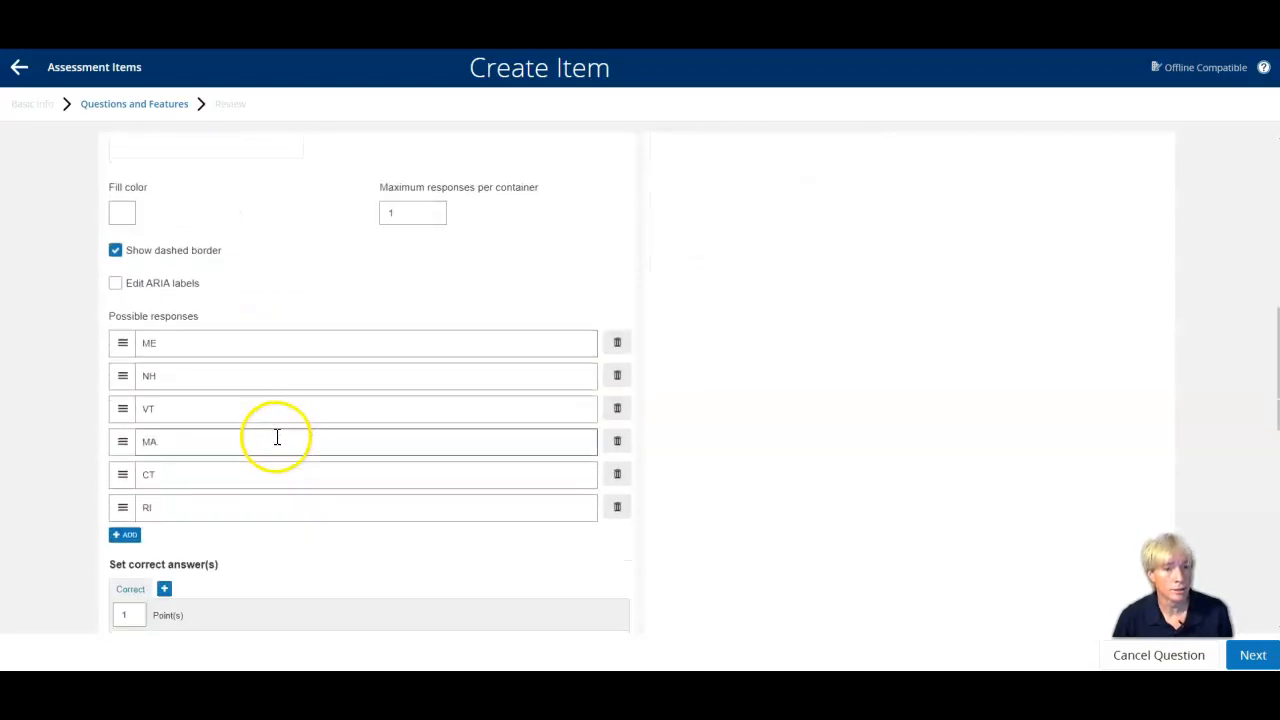
scroll(176, 378, down, 3)
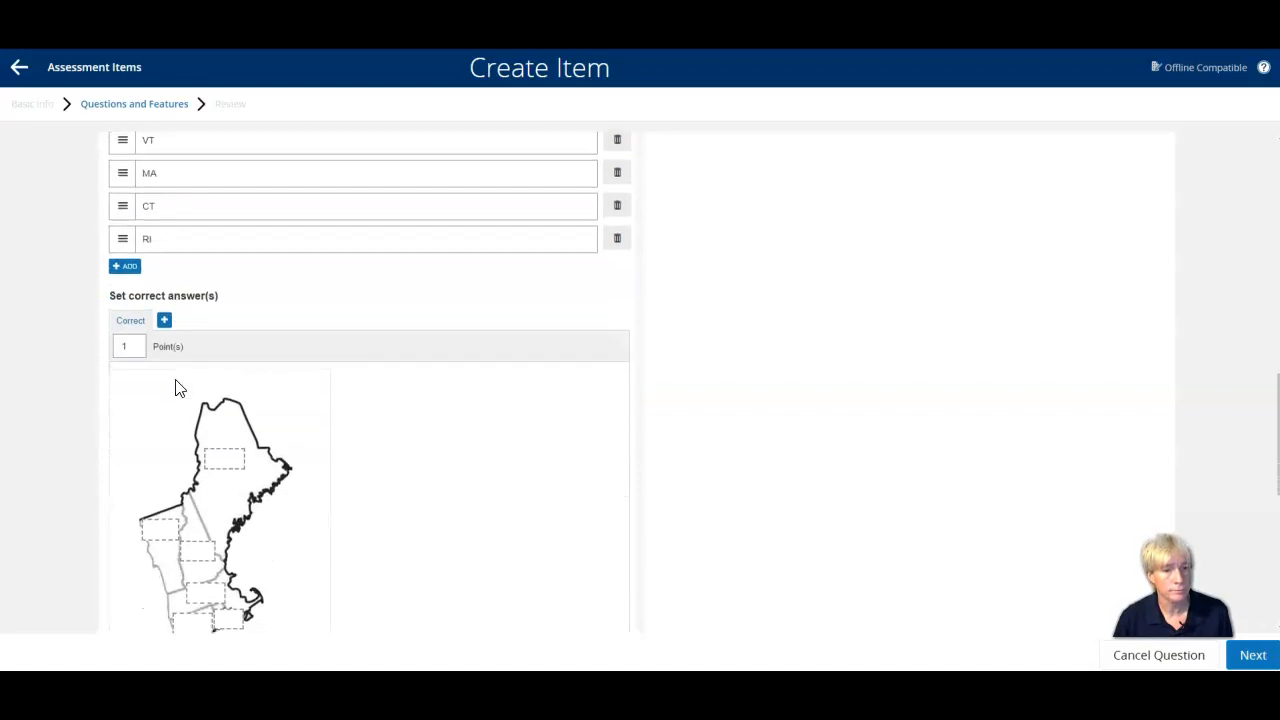
click(133, 345)
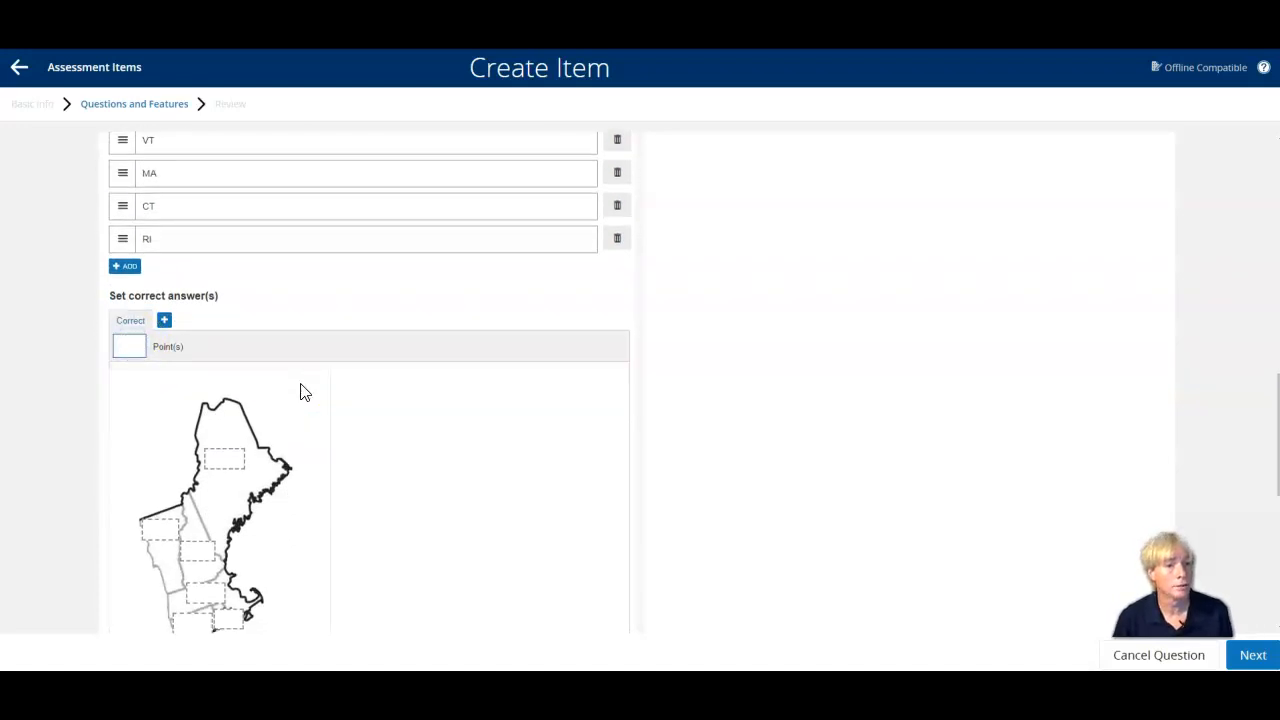
Set the correct answers by placing ME, NH, VT, MA, CT and RI in the containers on their matching states.
scroll(304, 391, down, 2)
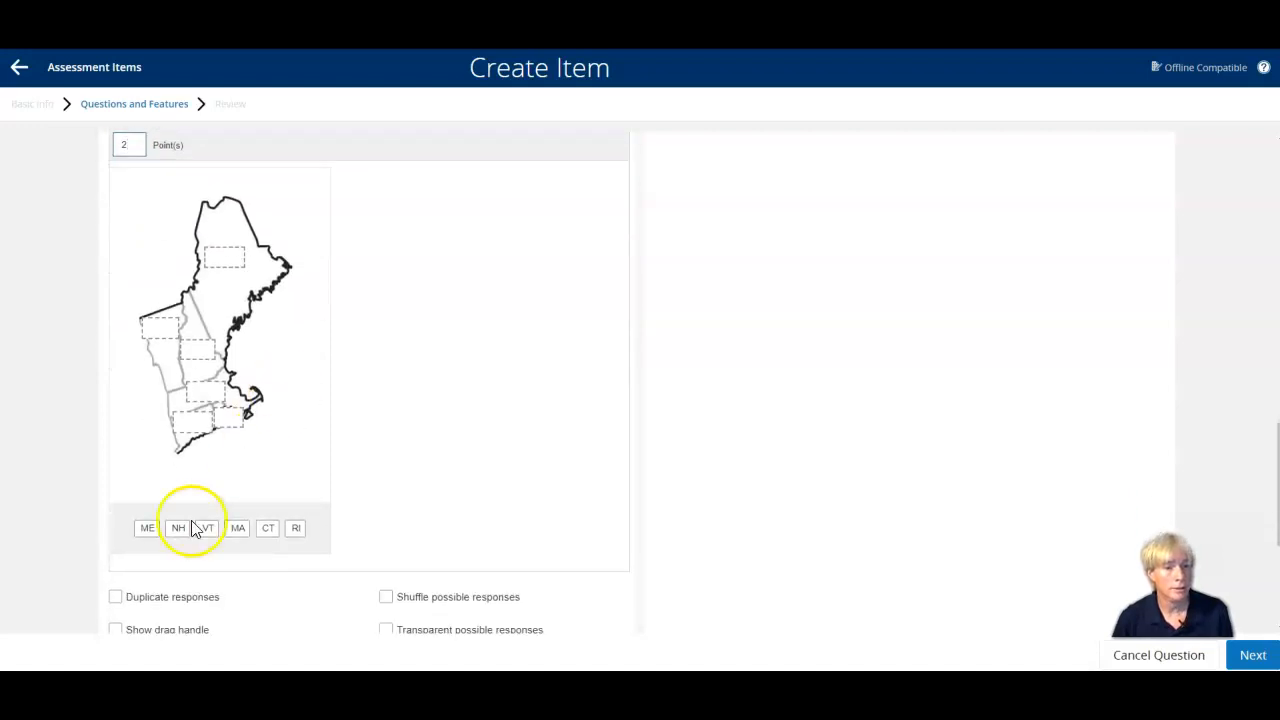
drag(148, 530, 234, 256)
drag(168, 527, 168, 329)
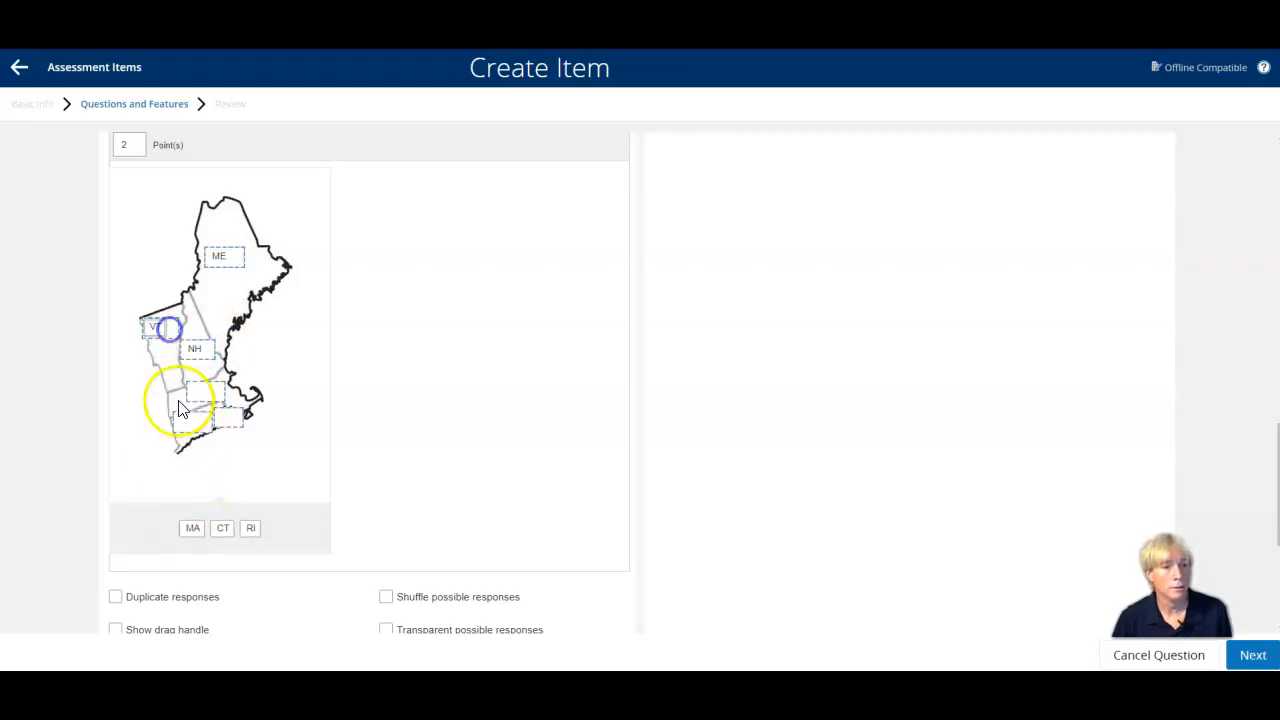
mouse_move(192, 528)
mouse_down()
mouse_move(218, 470)
mouse_move(209, 391)
mouse_move(229, 529)
mouse_move(213, 533)
mouse_up()
drag(201, 447, 194, 429)
drag(230, 529, 232, 420)
Enable shuffling of the possible responses and save the map question without a standard.
scroll(377, 481, down, 1)
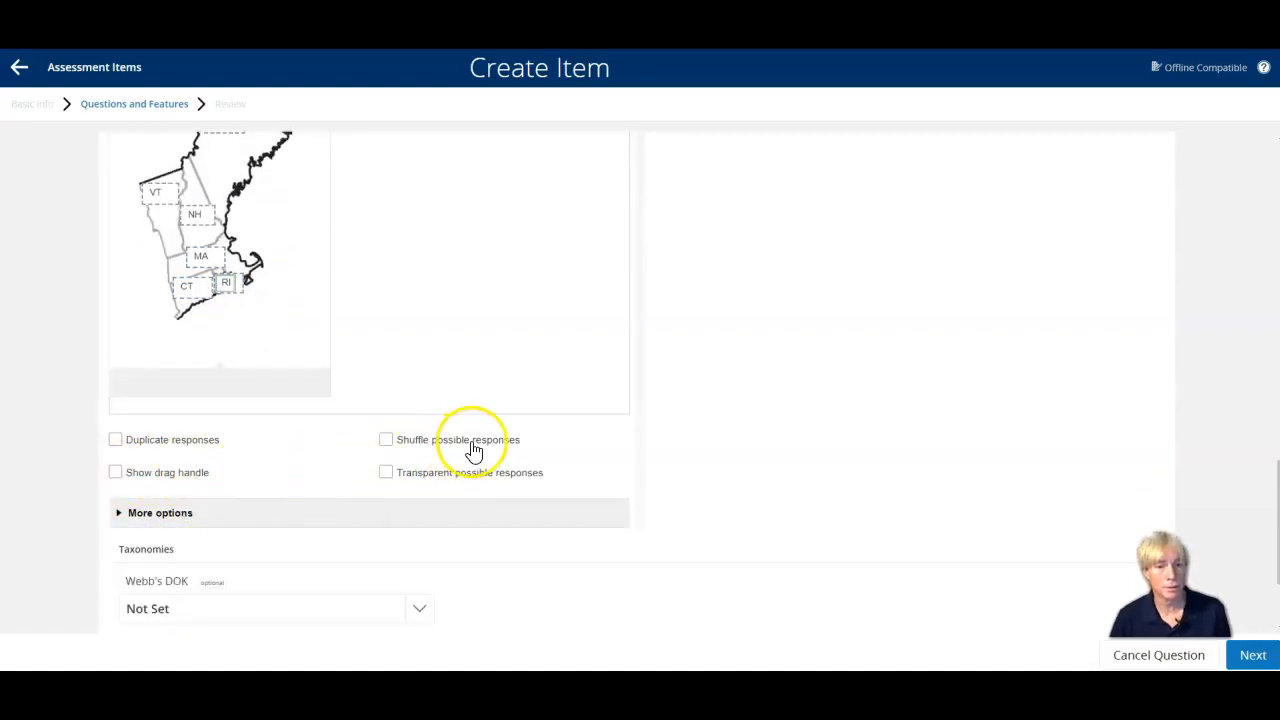
click(388, 443)
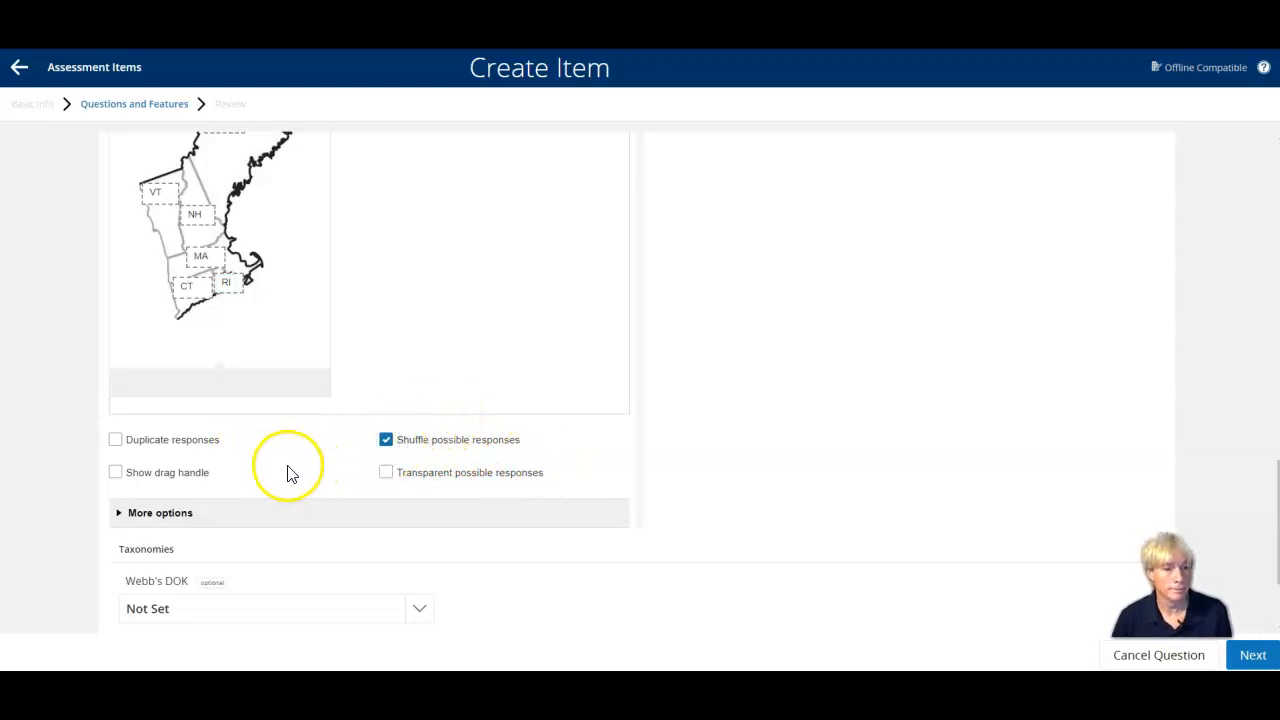
scroll(276, 477, down, 3)
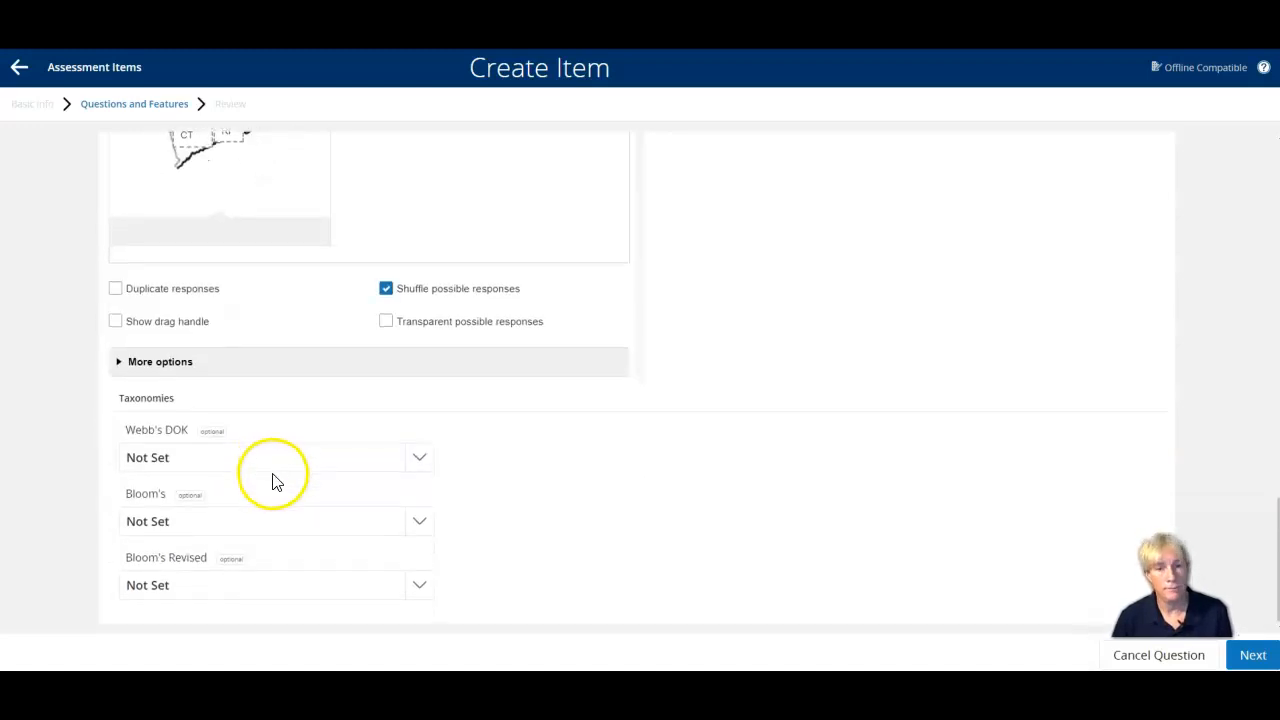
scroll(275, 480, up, 10)
scroll(275, 480, up, 3)
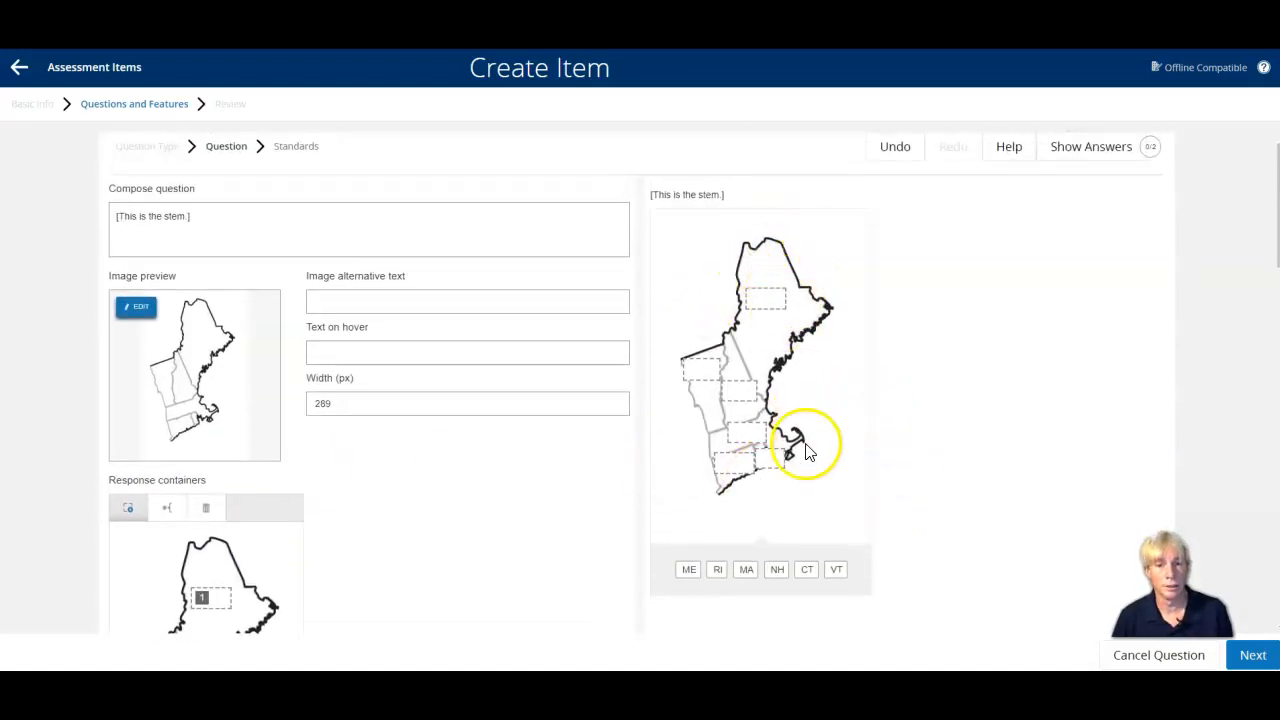
click(1253, 657)
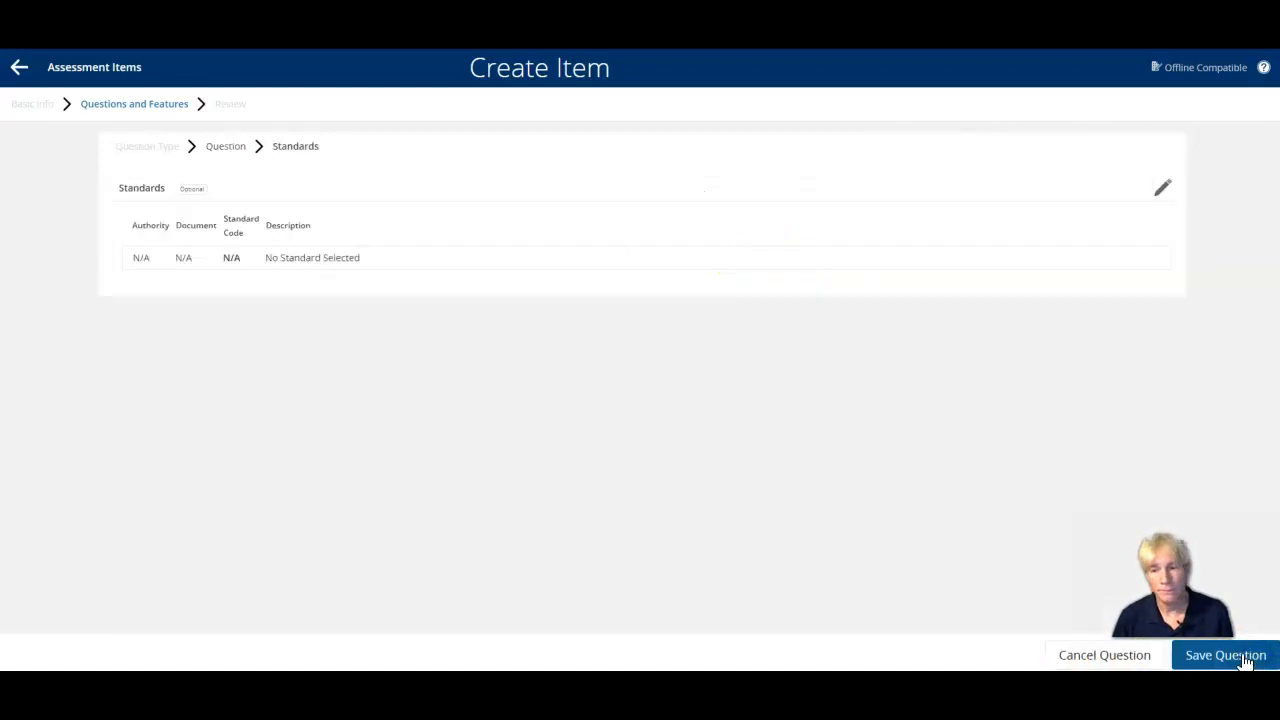
click(1226, 655)
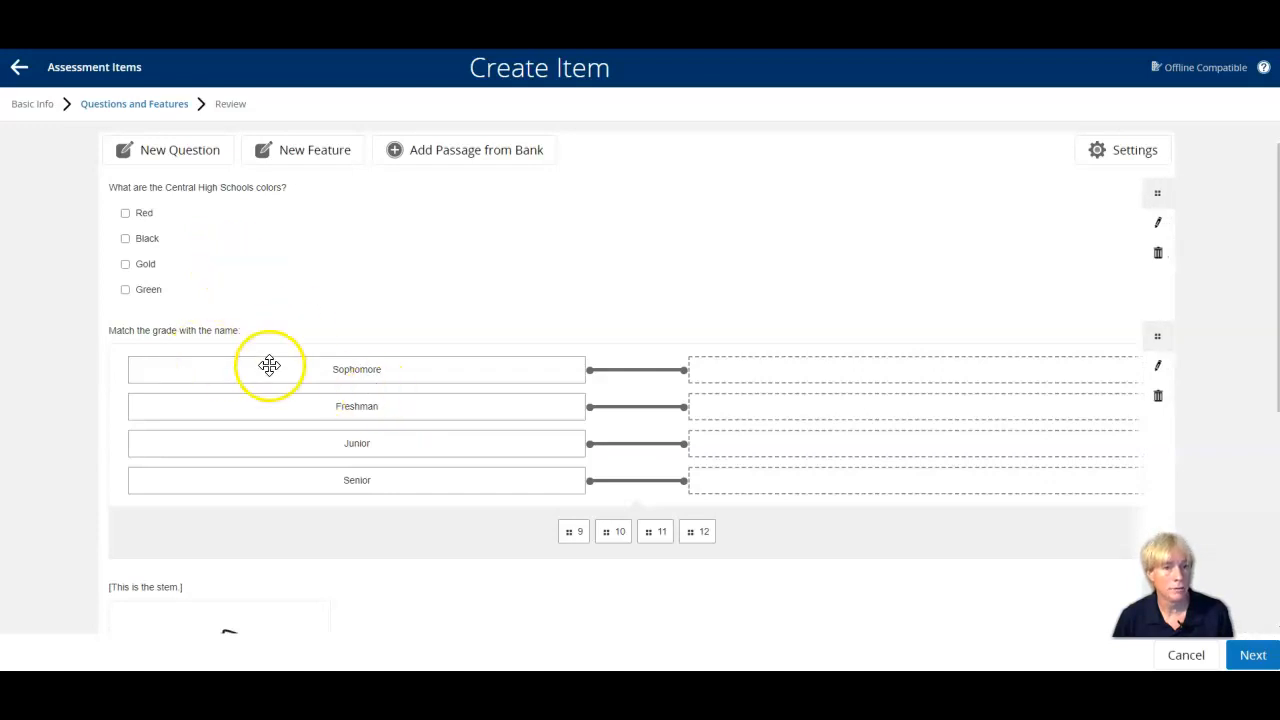
Reopen the New England map question for editing and check the wording of question 3 in the Word sample quiz.
scroll(246, 308, down, 4)
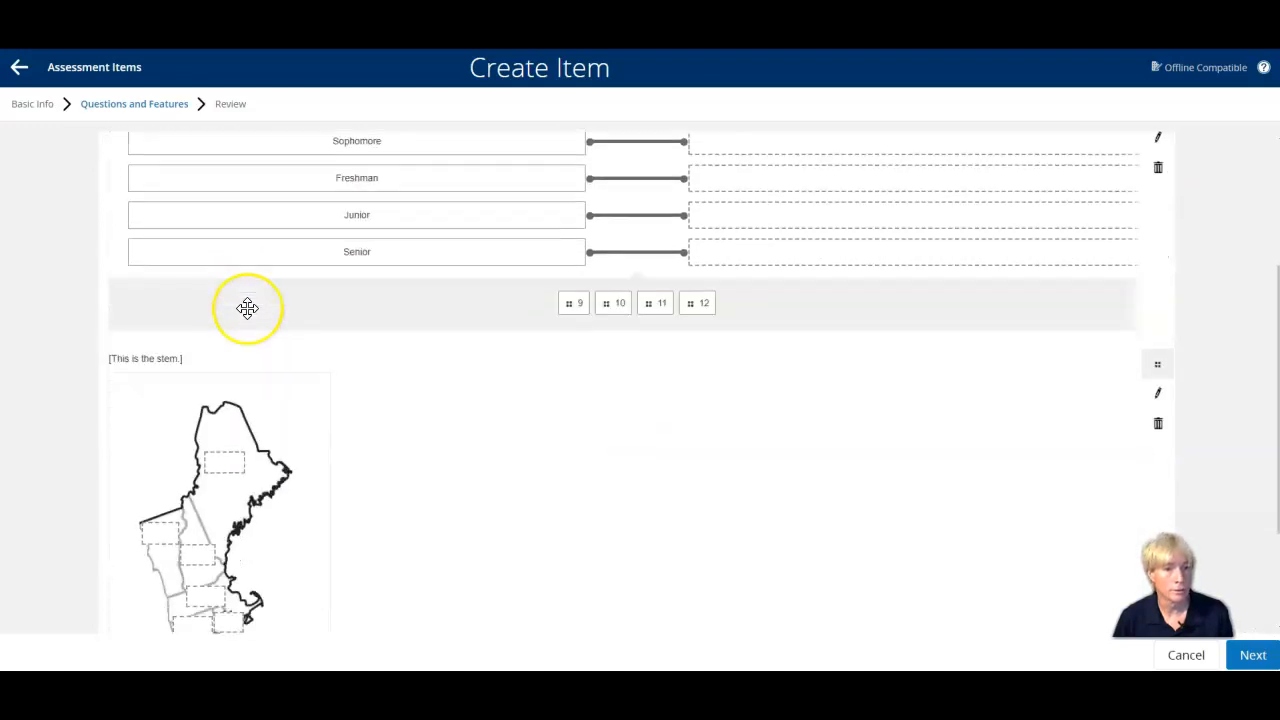
scroll(246, 308, up, 2)
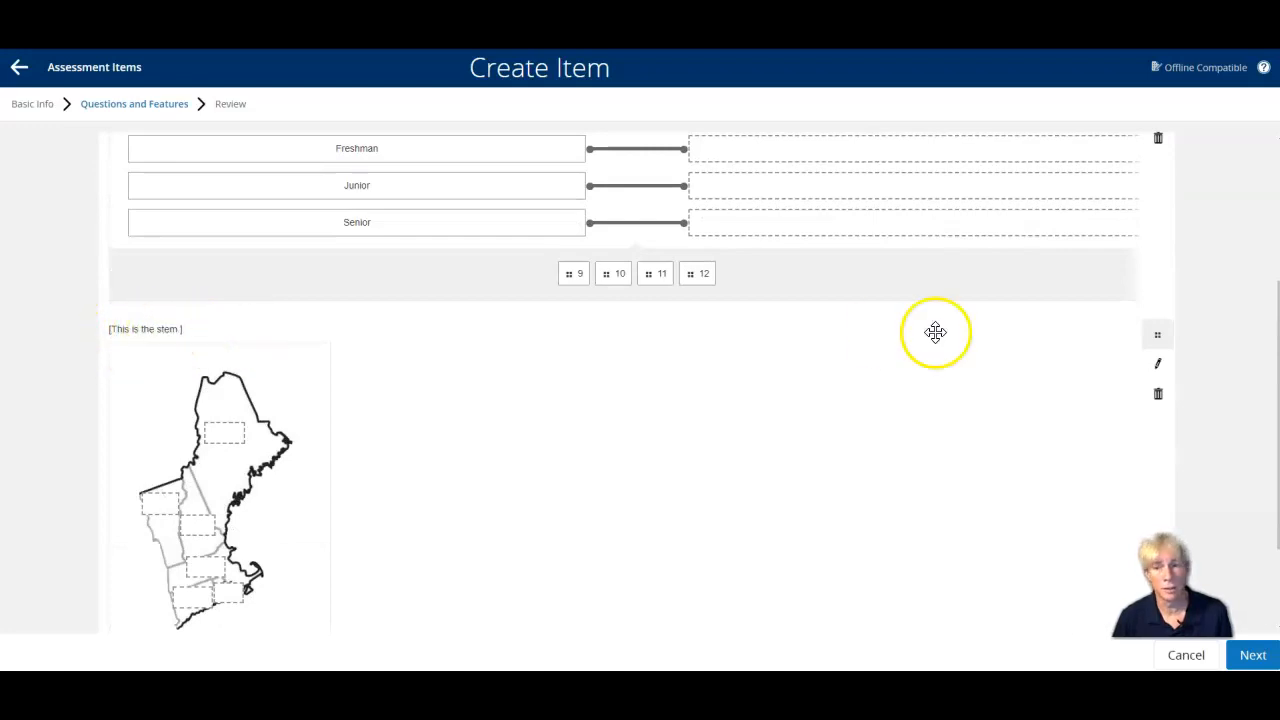
click(1155, 372)
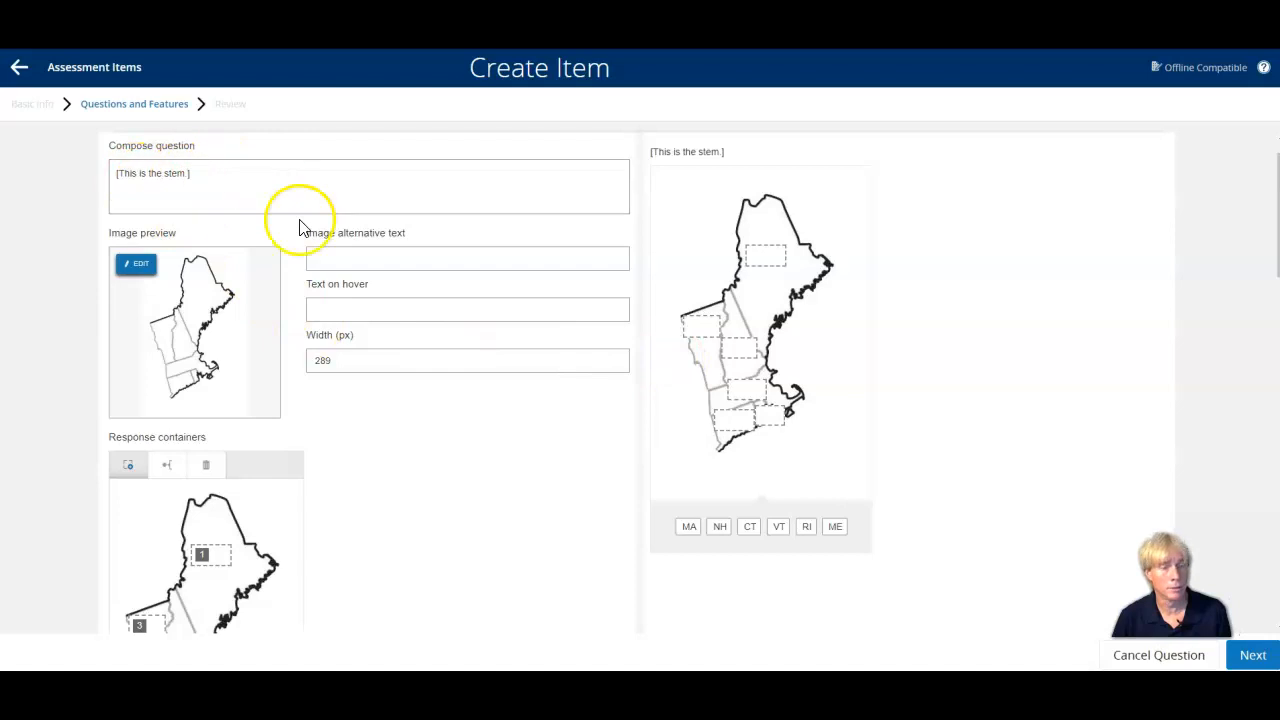
key(alt+Tab)
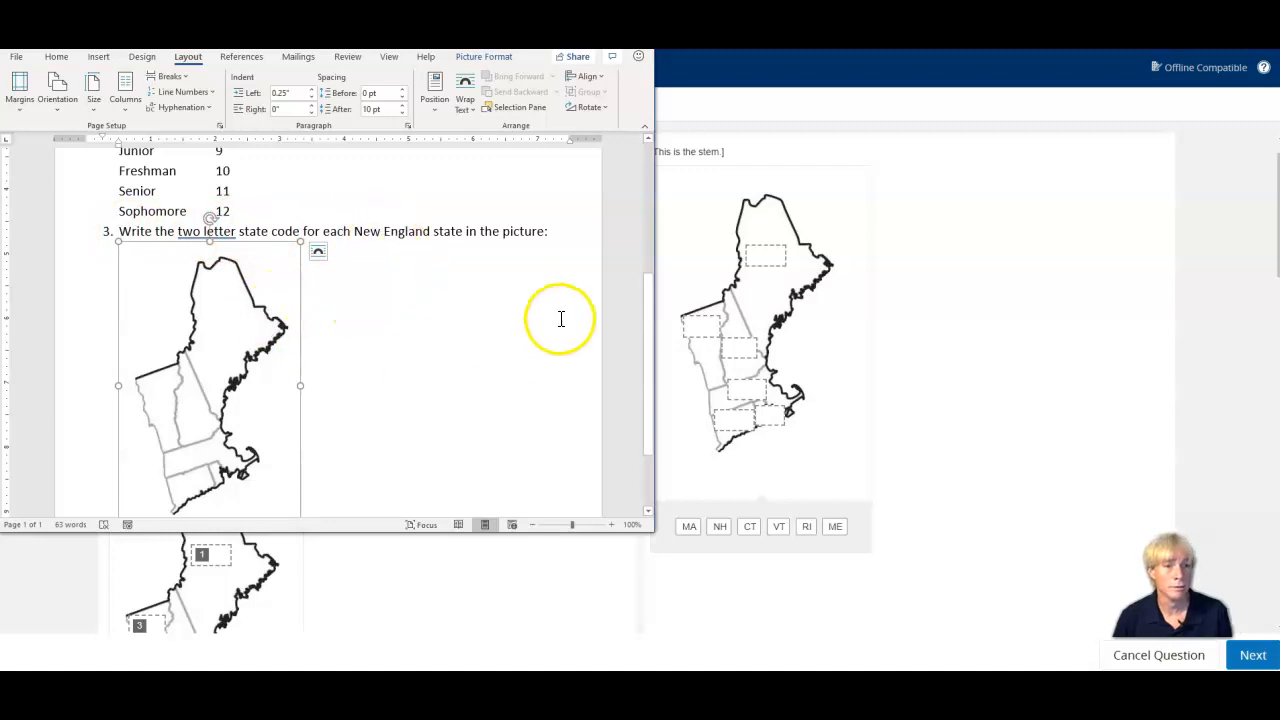
click(692, 230)
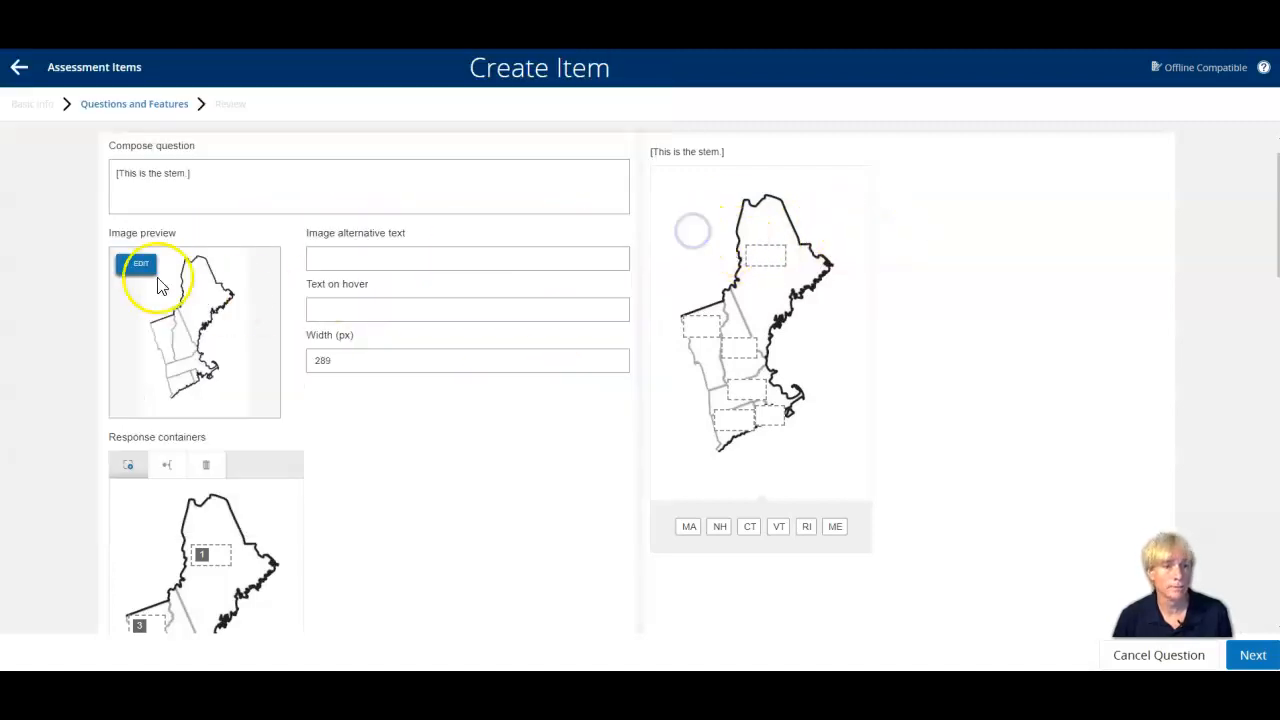
Replace the placeholder stem with "Match the two state code with the correct state in the image.".
drag(200, 174, 105, 173)
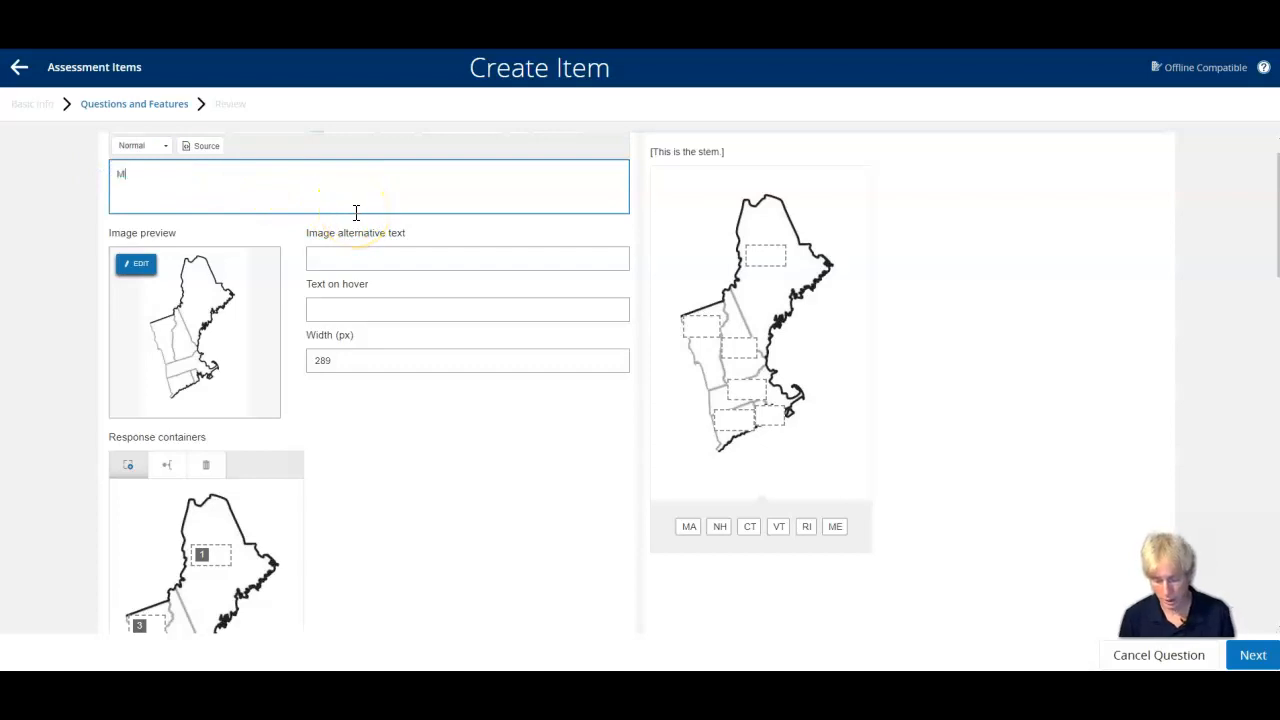
text(Match the two sta)
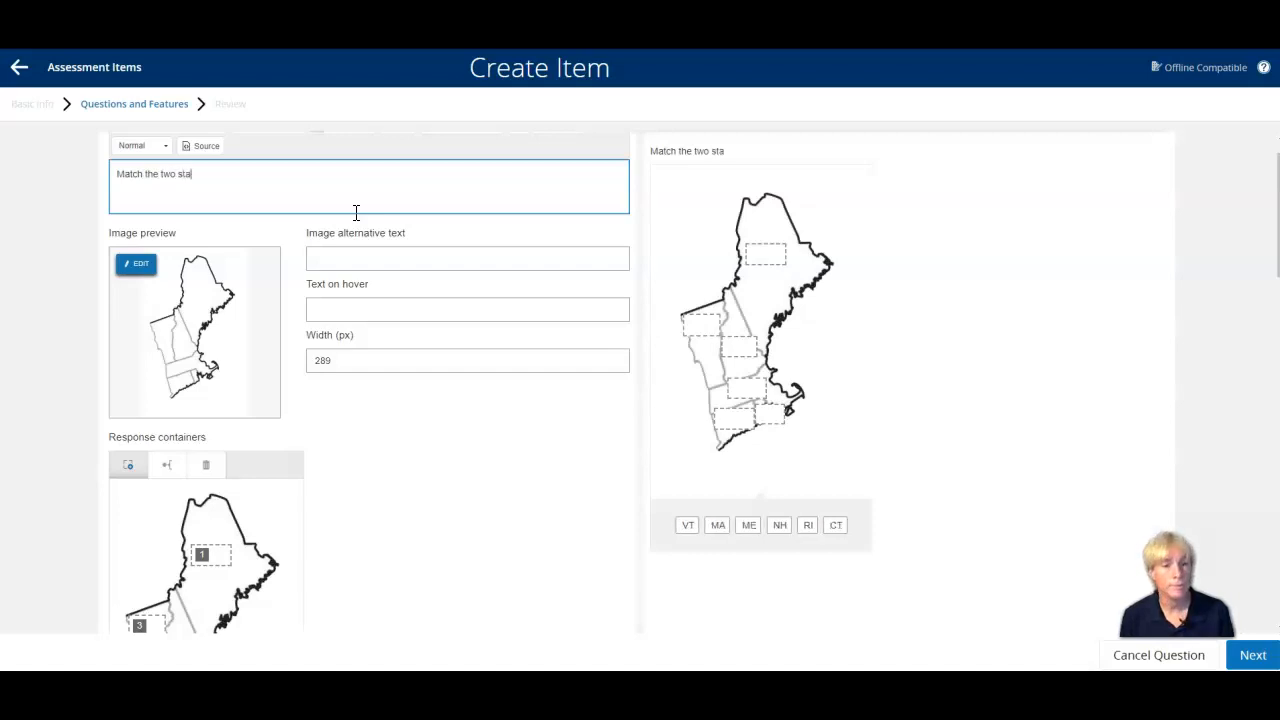
text(te code)
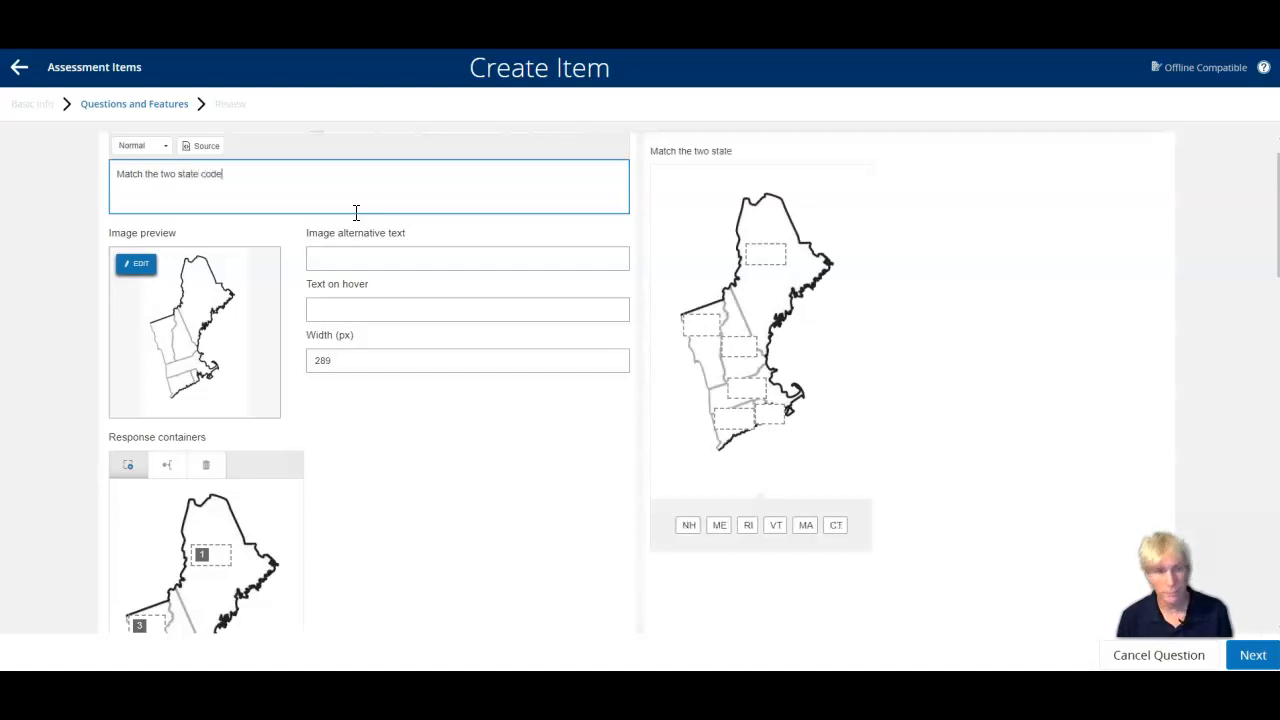
text( wo)
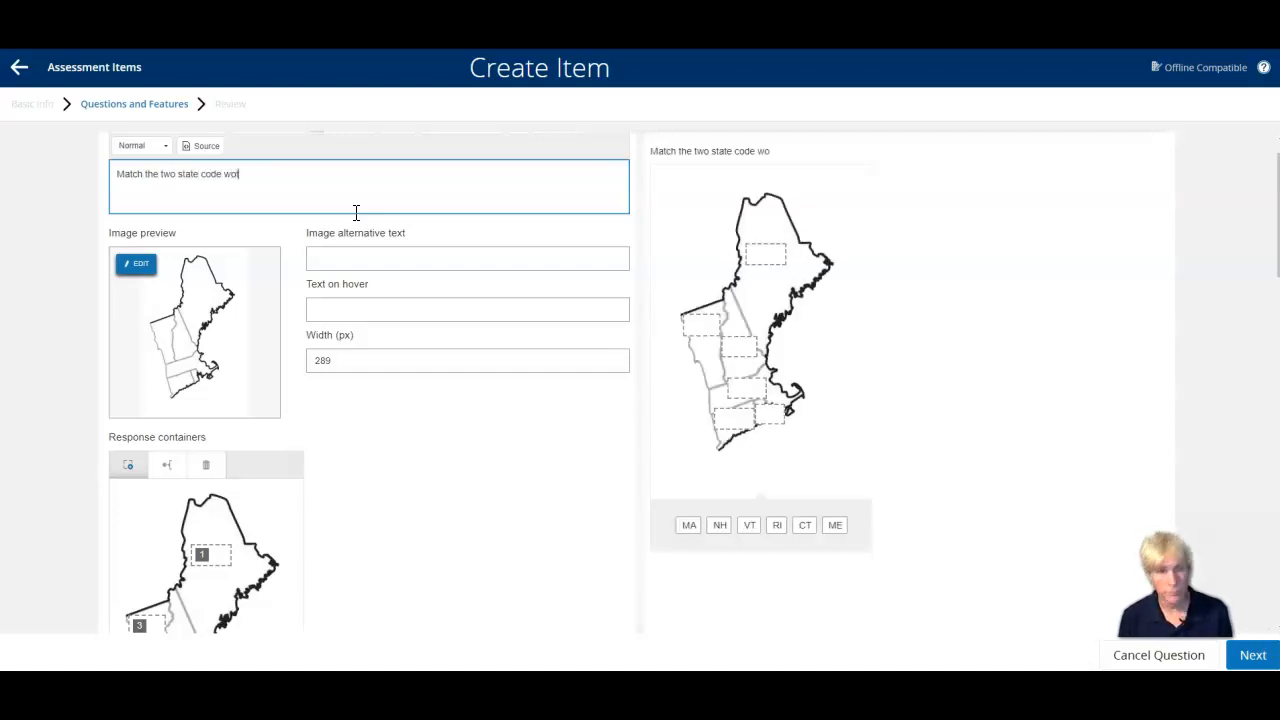
text(th the correct stat)
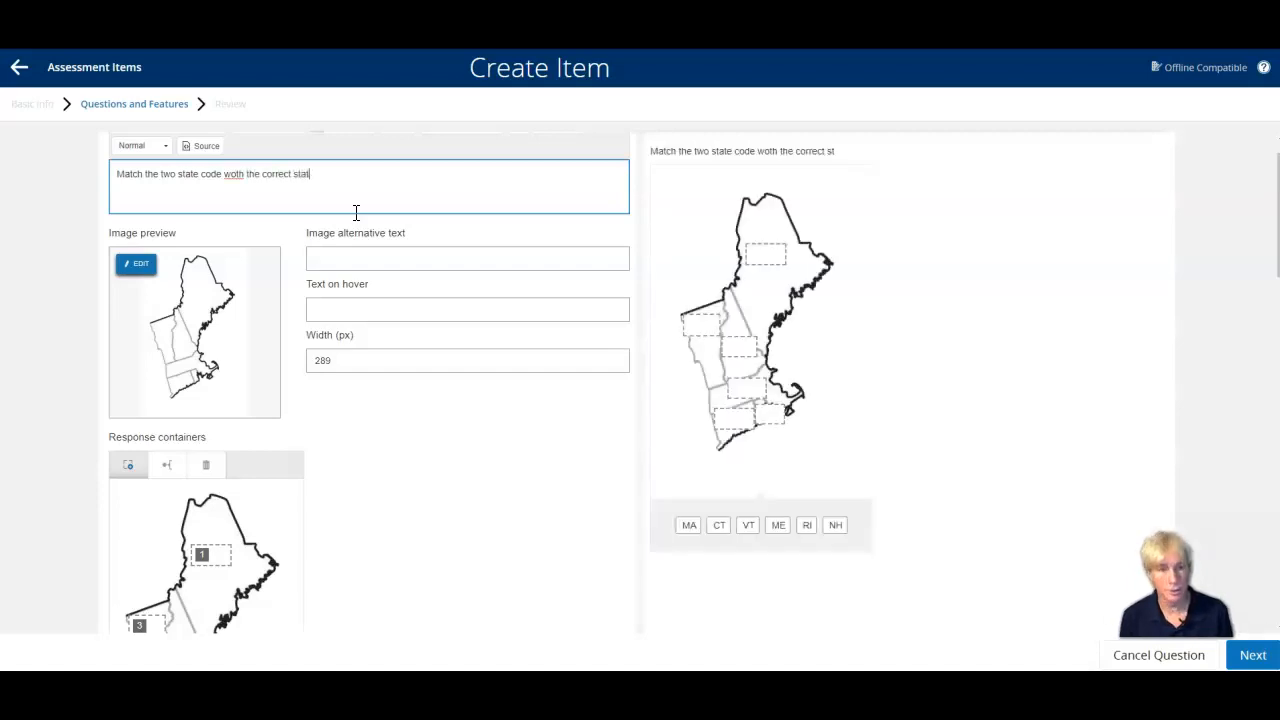
text(e in the imag)
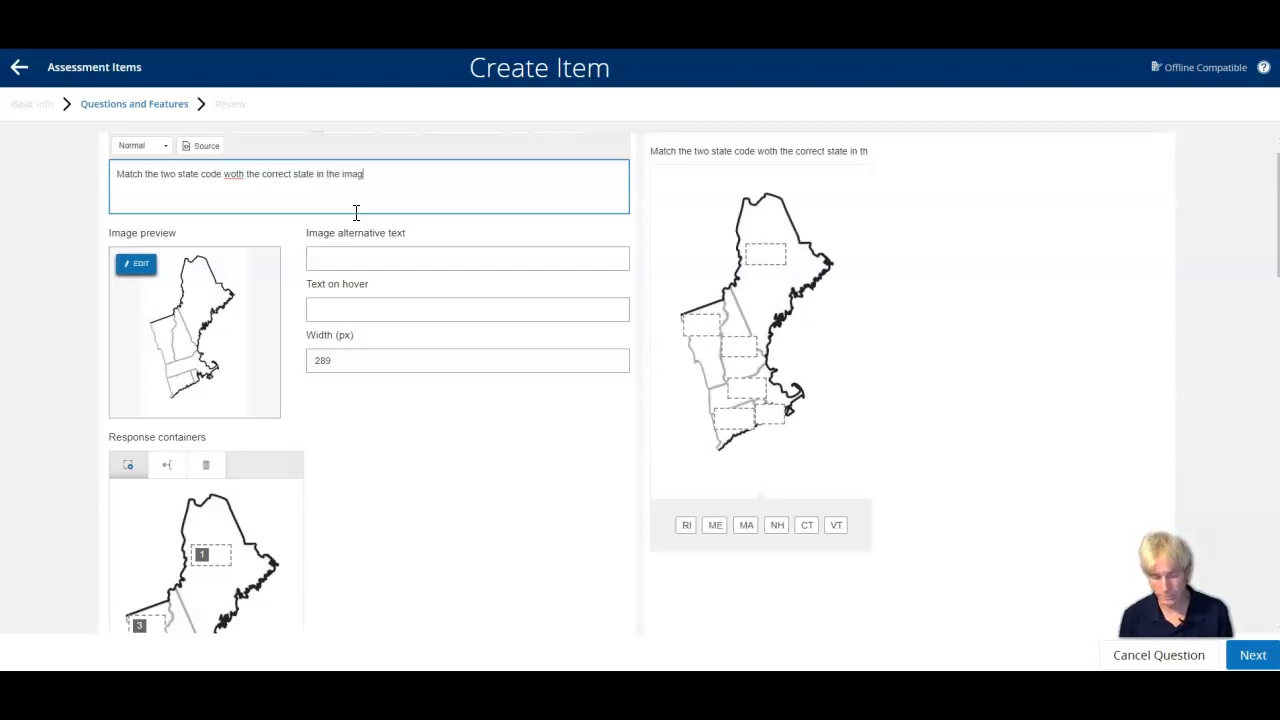
text(e)
click(232, 177)
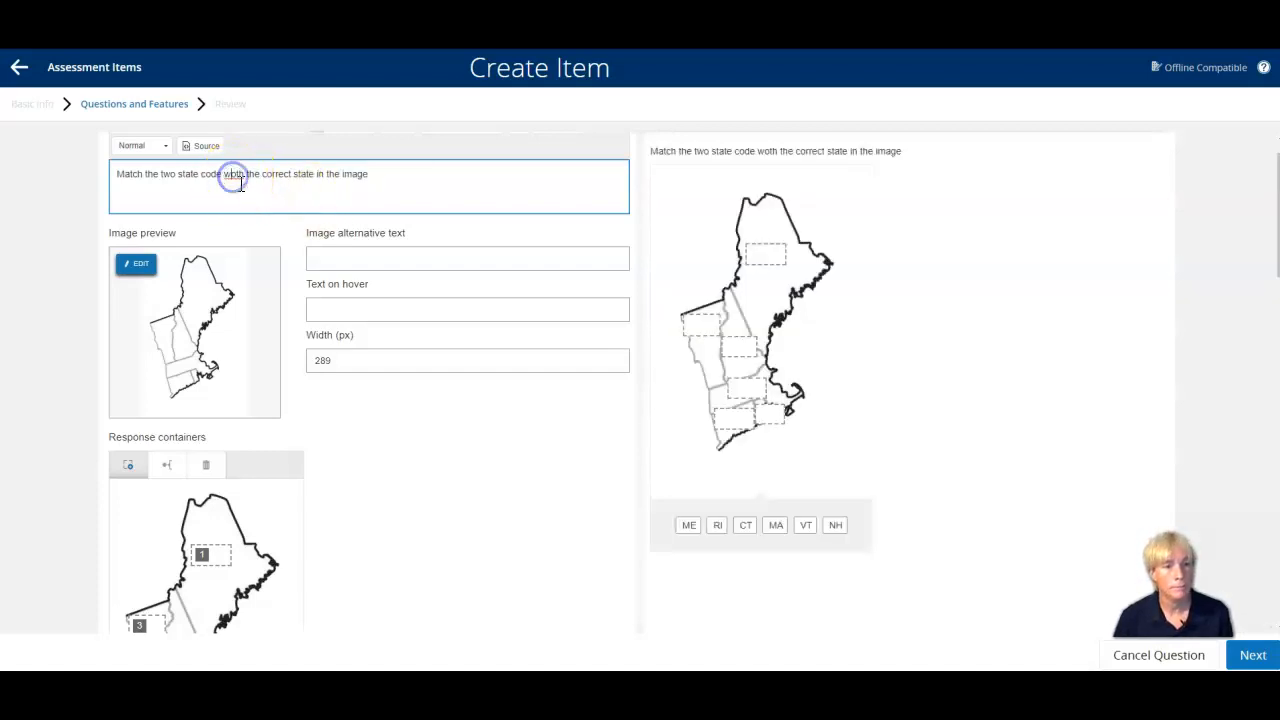
text(i)
click(385, 171)
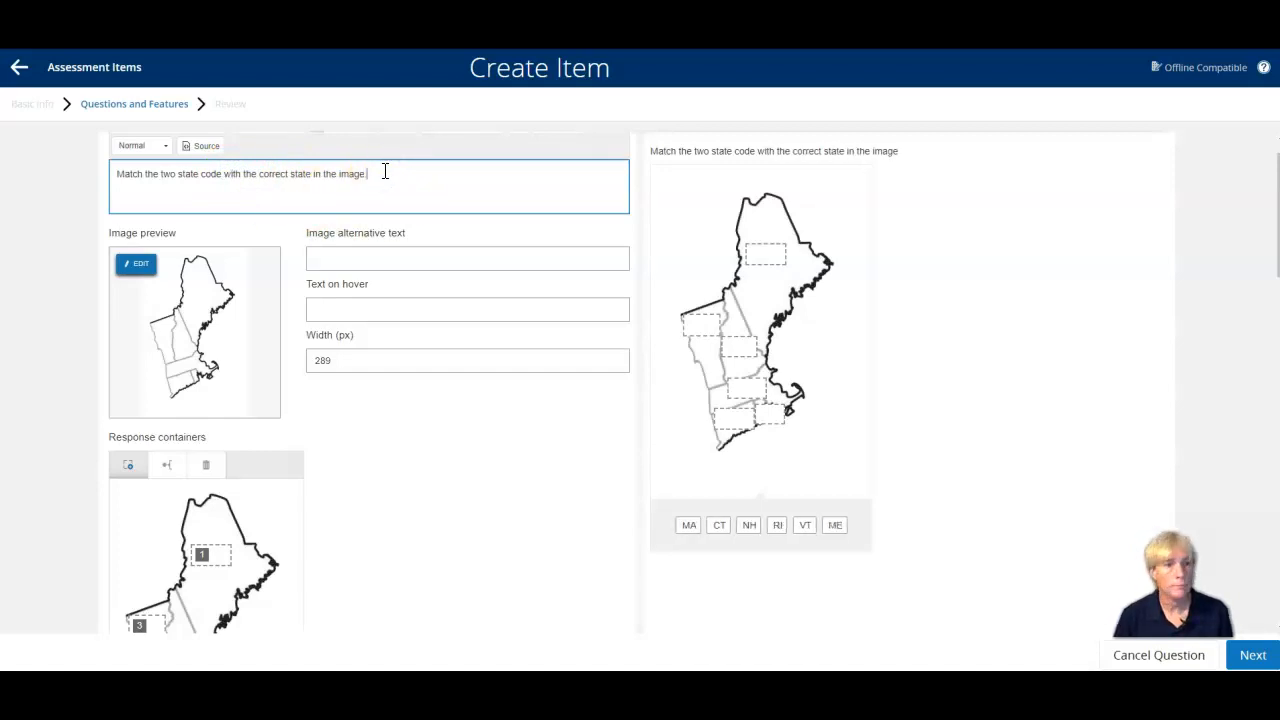
Save the edited map question and save the finished item "PD 2020 Part 2".
click(1256, 656)
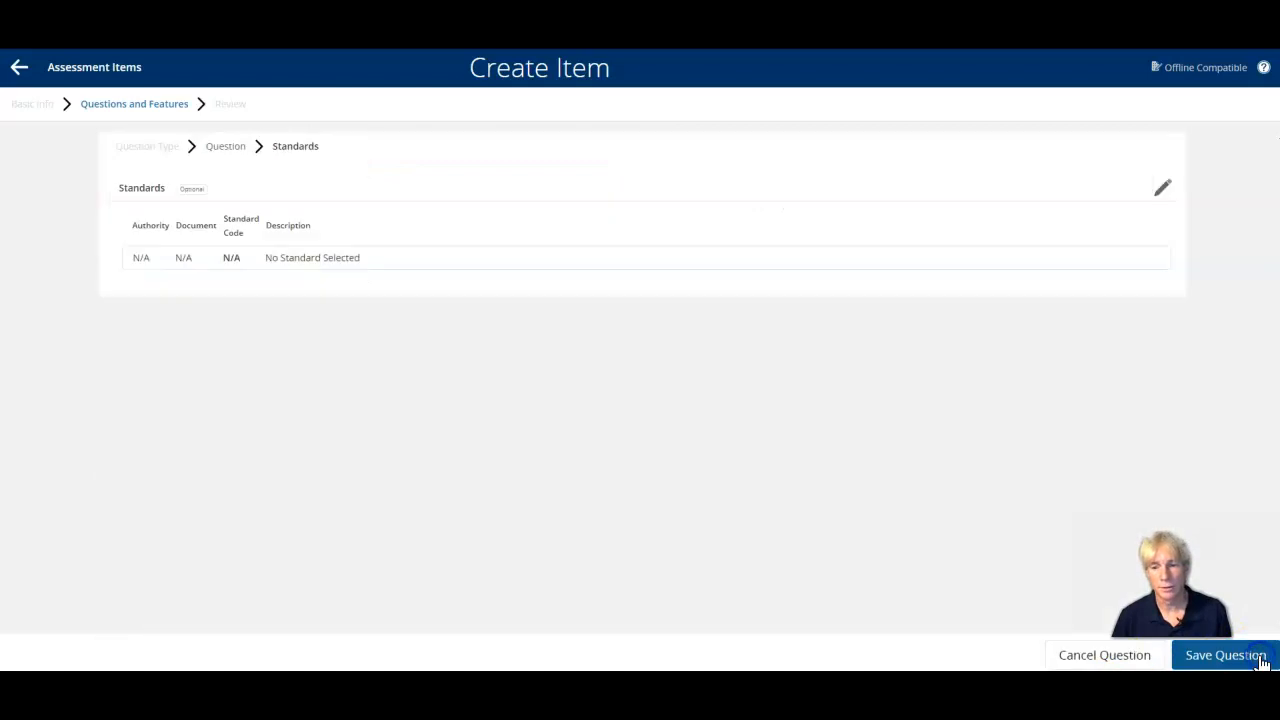
click(1126, 656)
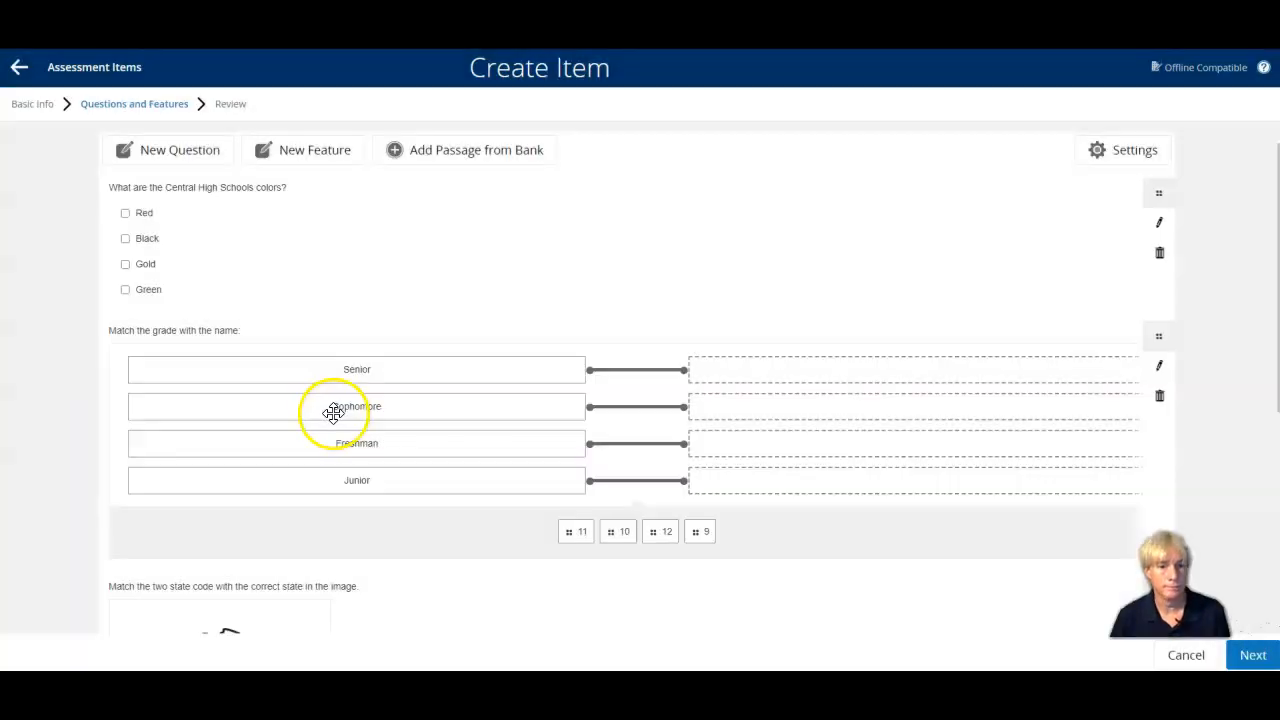
scroll(251, 328, down, 5)
scroll(250, 328, up, 5)
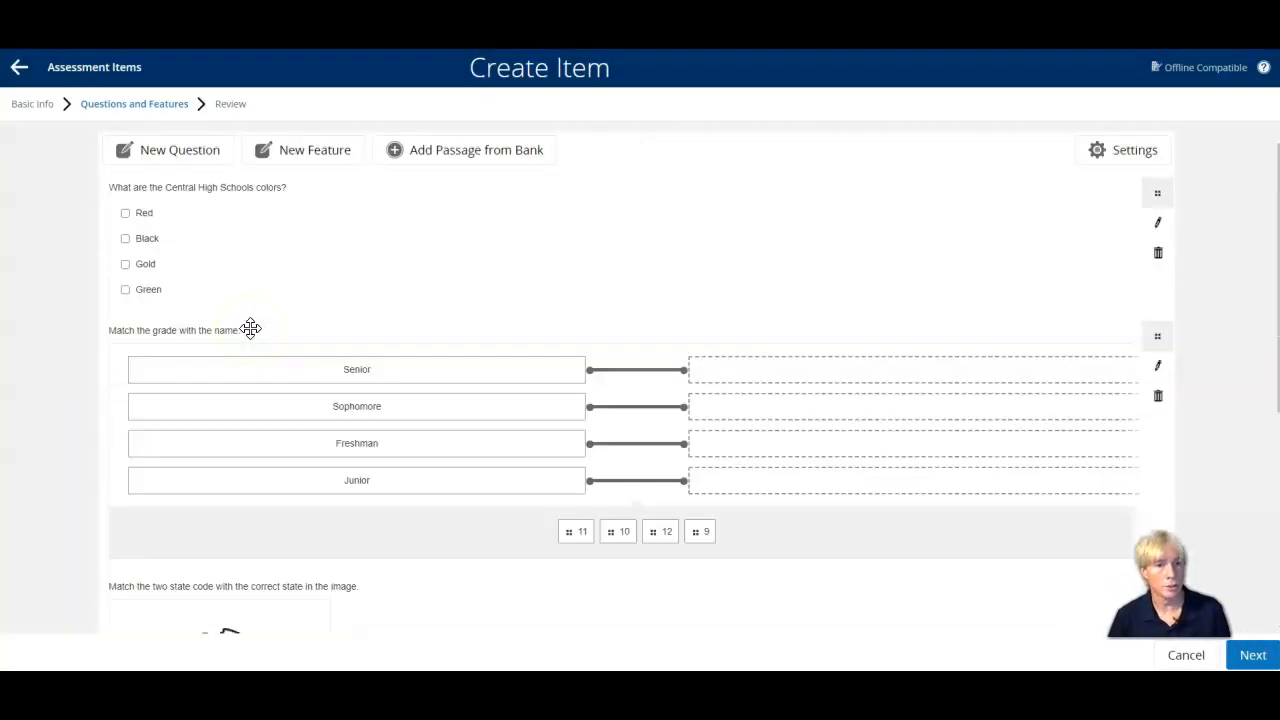
click(1252, 655)
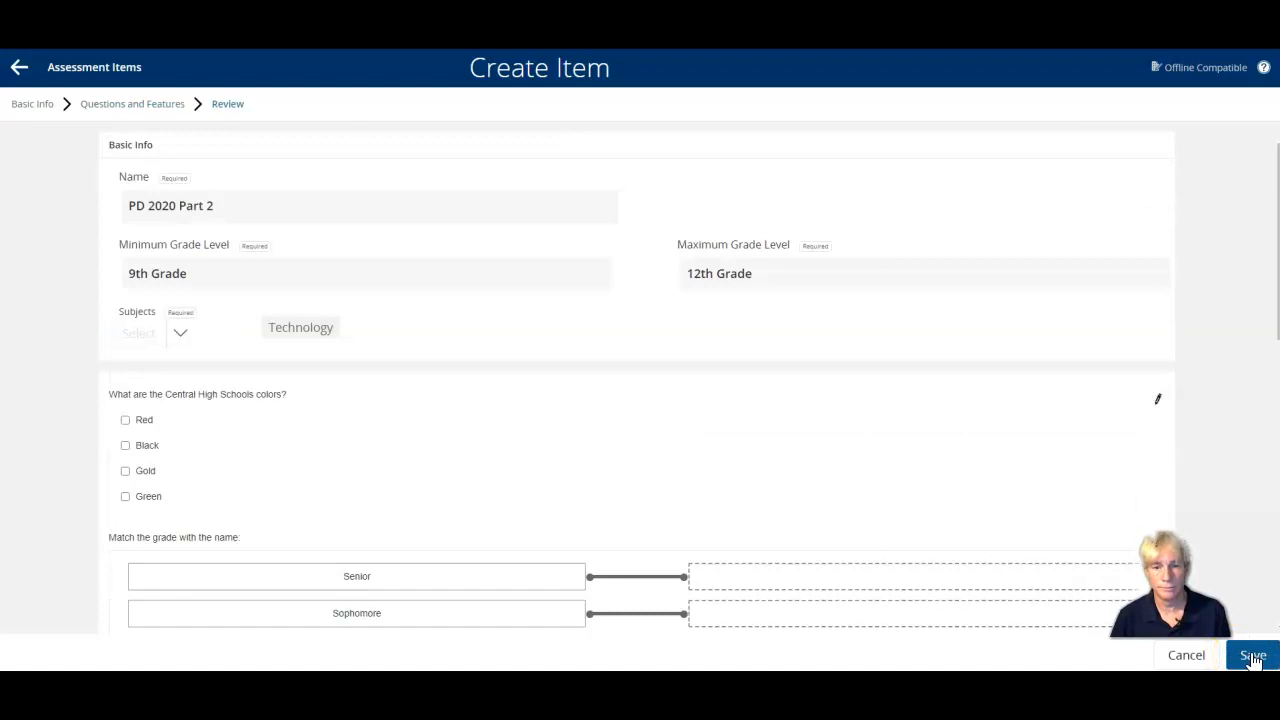
click(1253, 656)
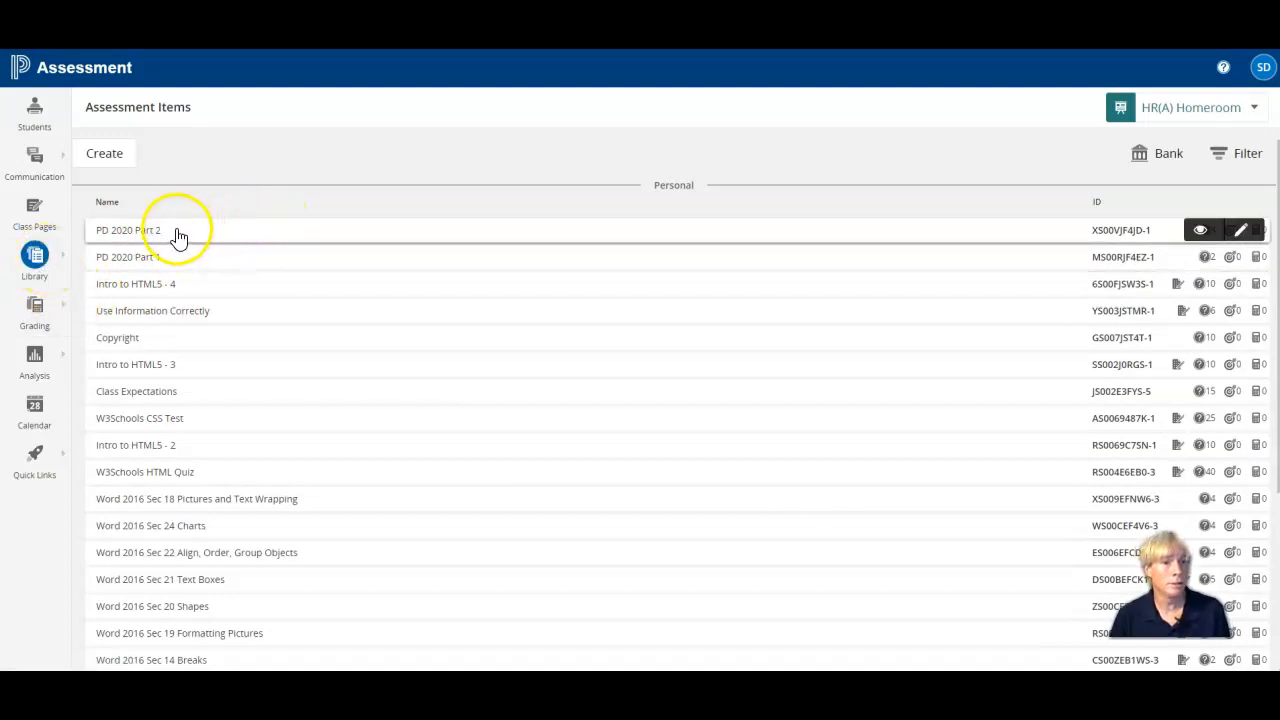
Go to the library's Assessments list and start creating a new assessment.
click(35, 280)
click(120, 226)
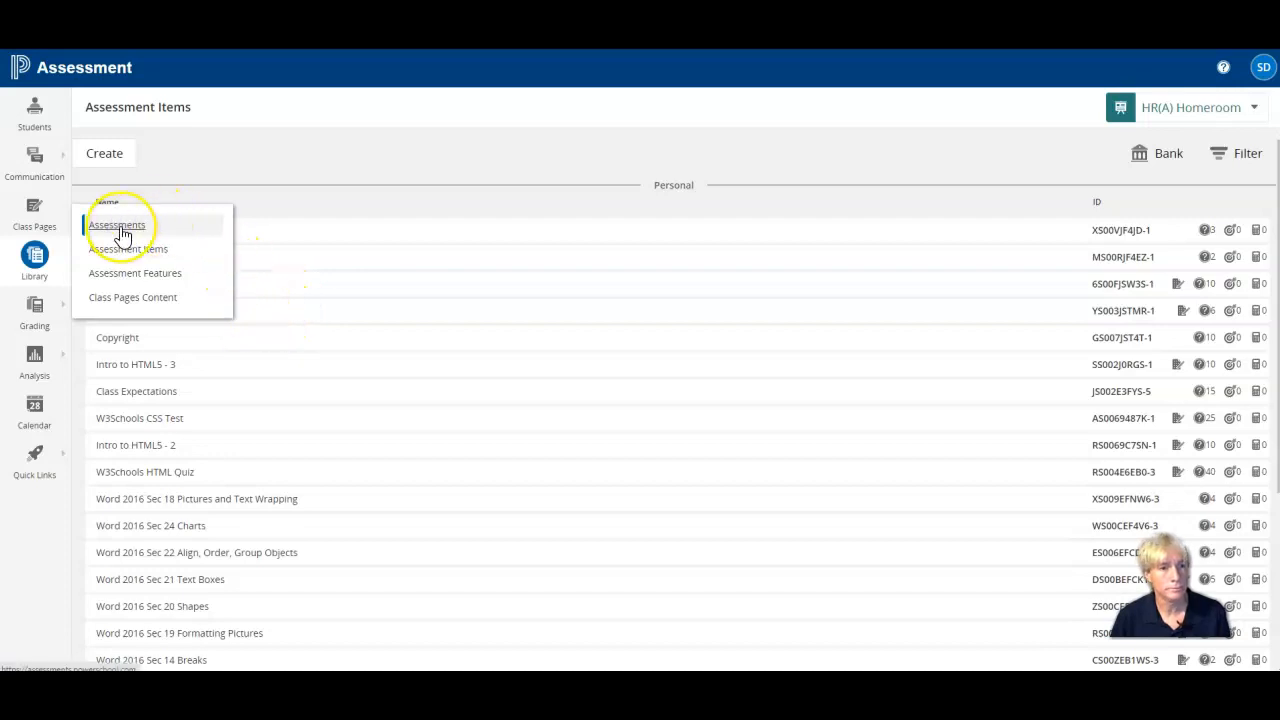
click(120, 230)
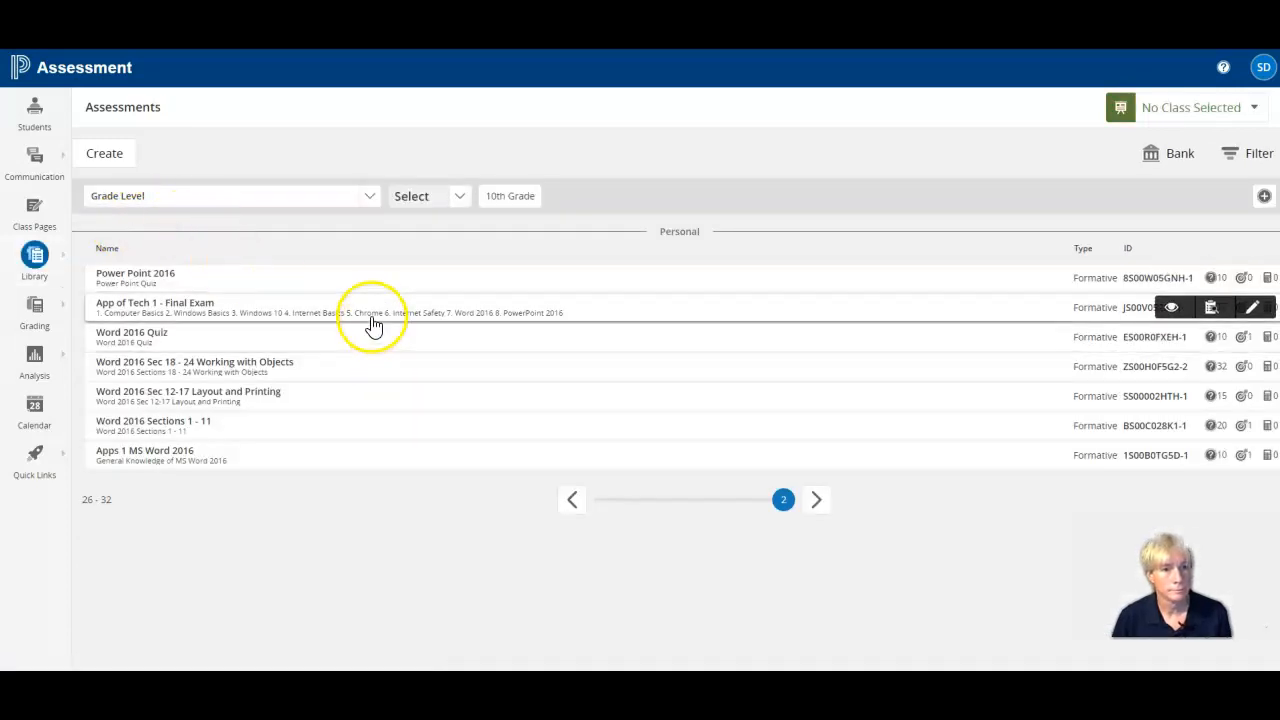
click(106, 155)
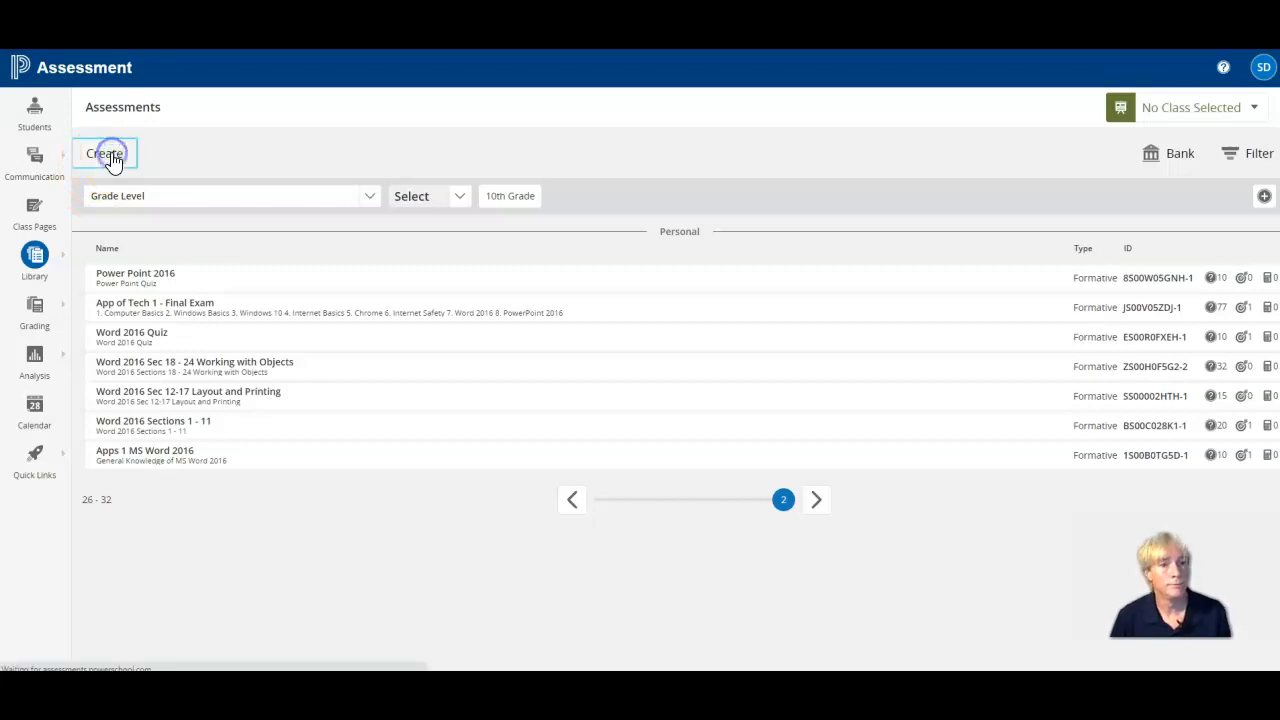
Name the assessment "PD 2020", describe it as "Sample Quiz", and set its grade levels from 9th Grade to 12th Grade.
click(397, 212)
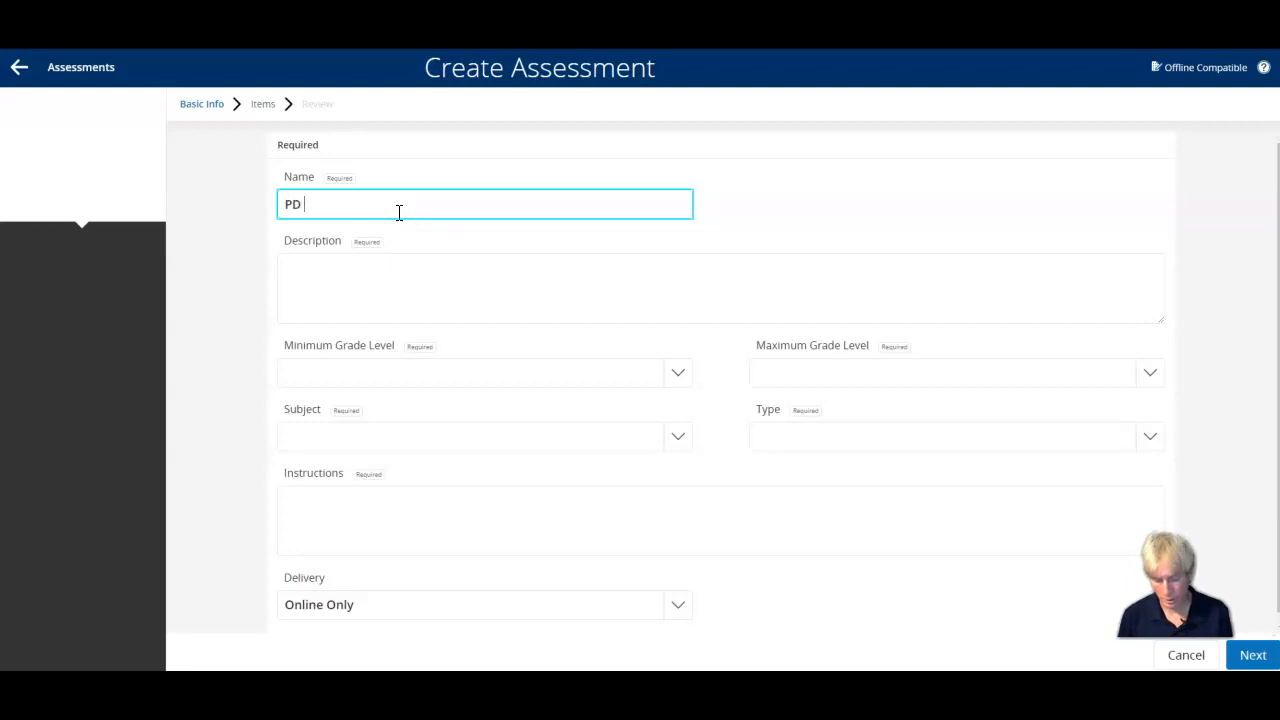
click(379, 268)
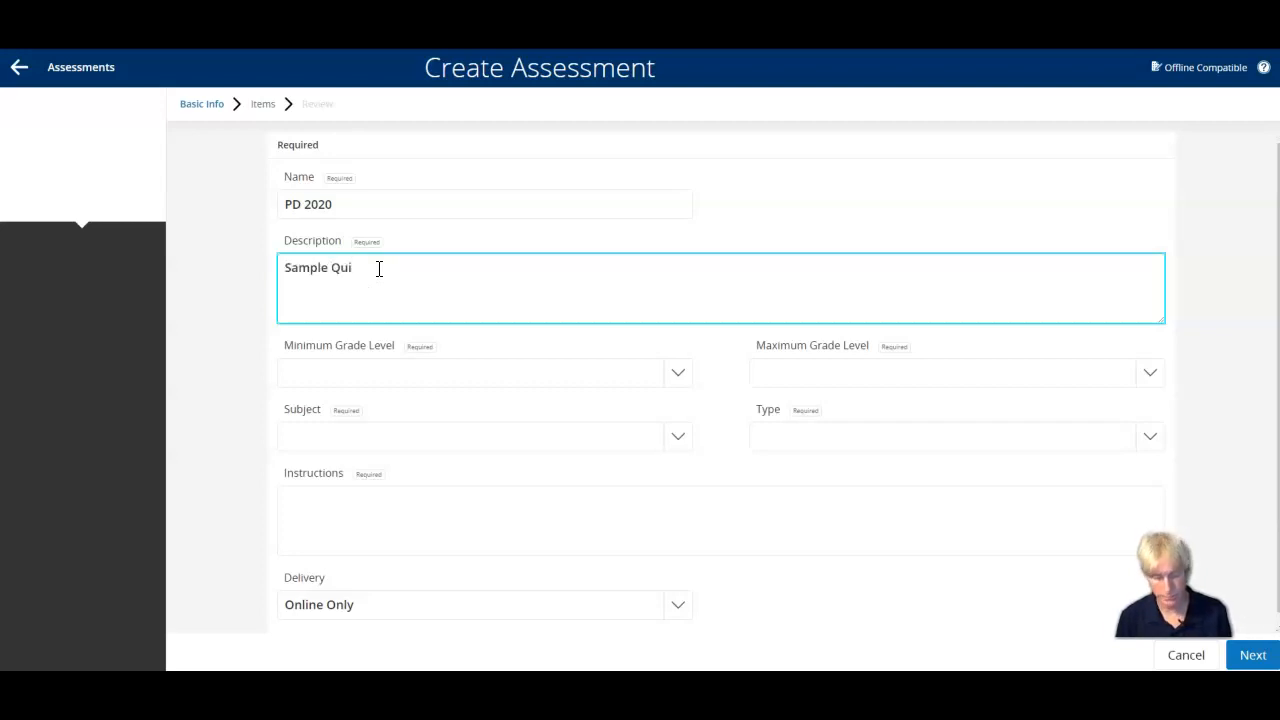
click(678, 376)
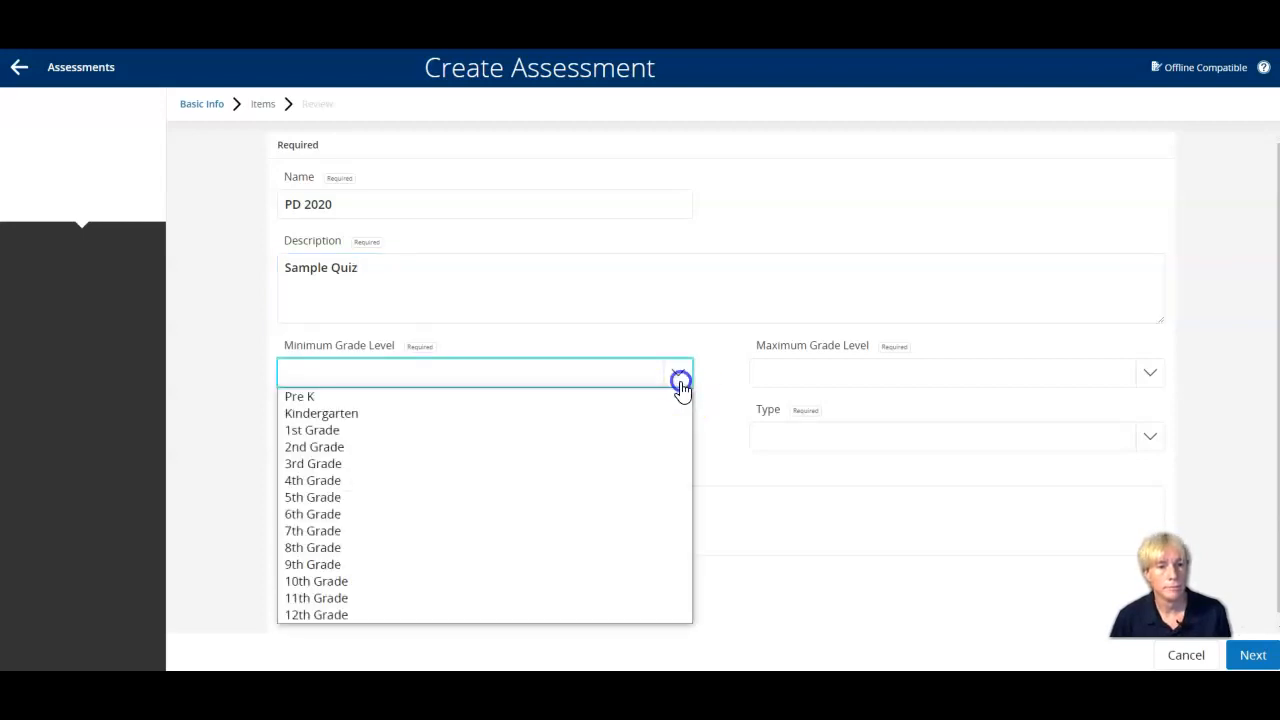
click(425, 565)
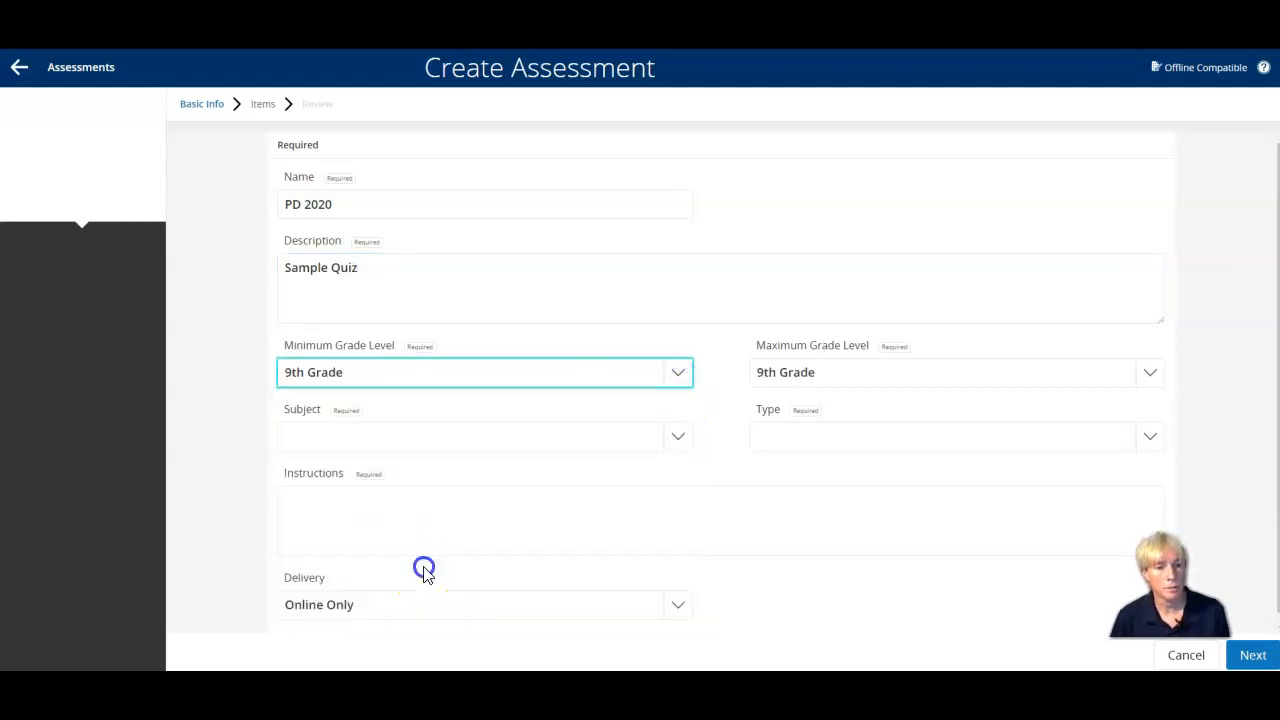
click(857, 373)
click(822, 615)
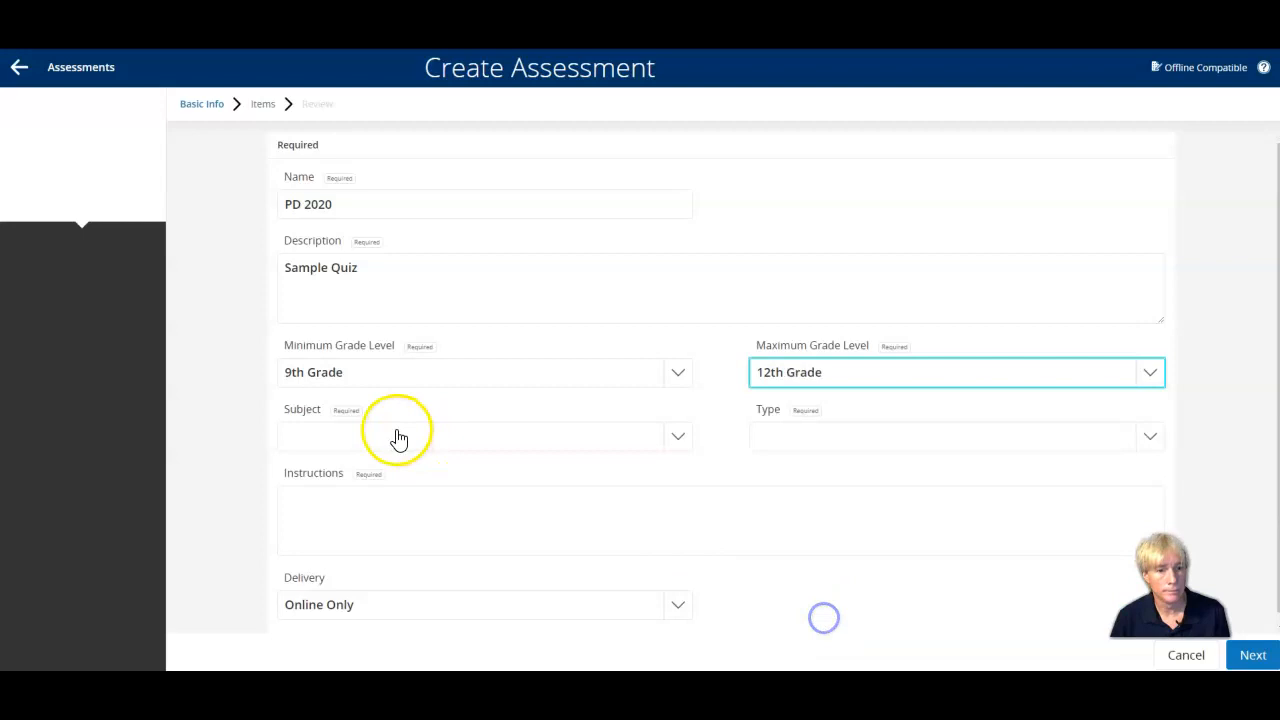
Set the subject to Technology, the instructions to "Answer each question." and the assessment type to Summative.
click(678, 438)
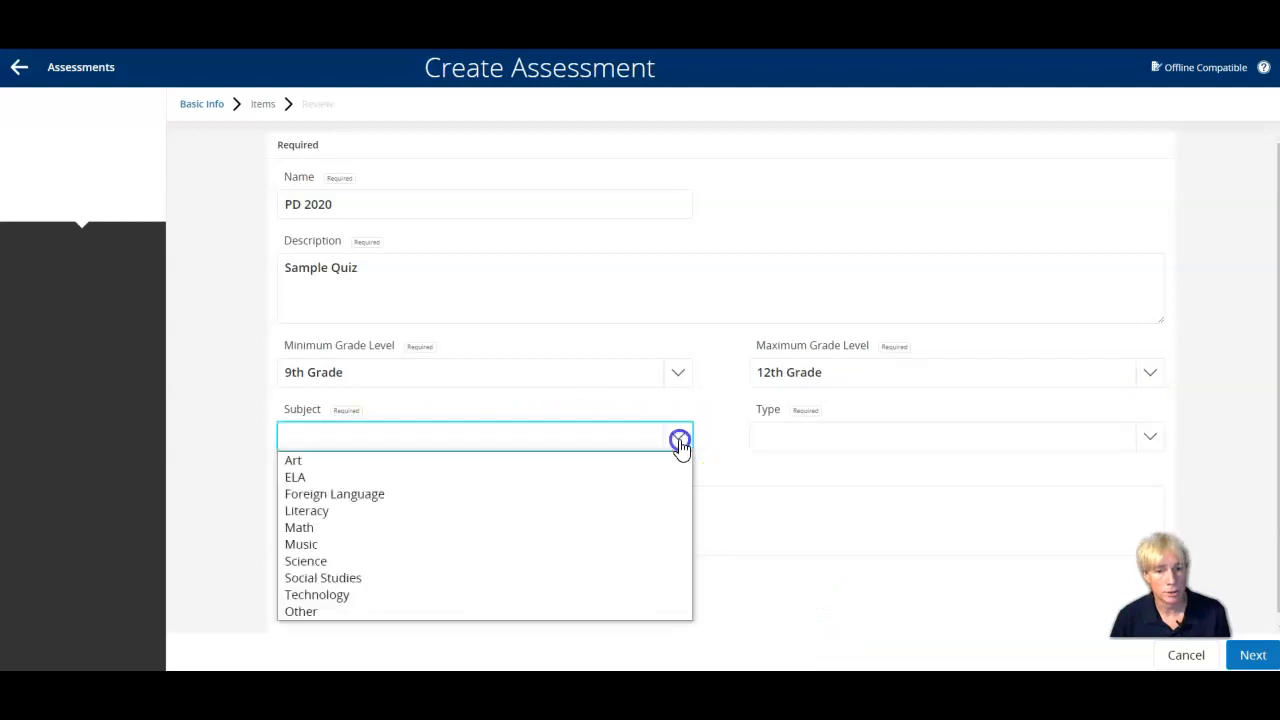
click(362, 600)
scroll(260, 505, down, 1)
click(322, 487)
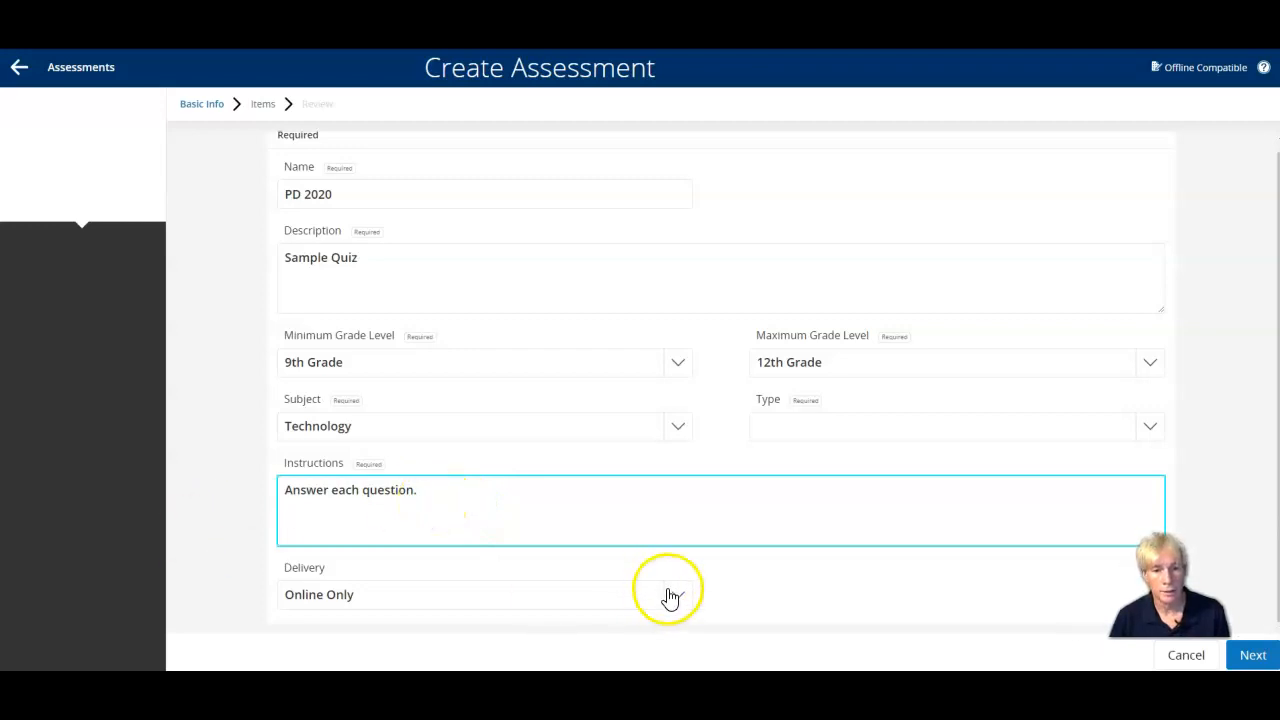
click(795, 427)
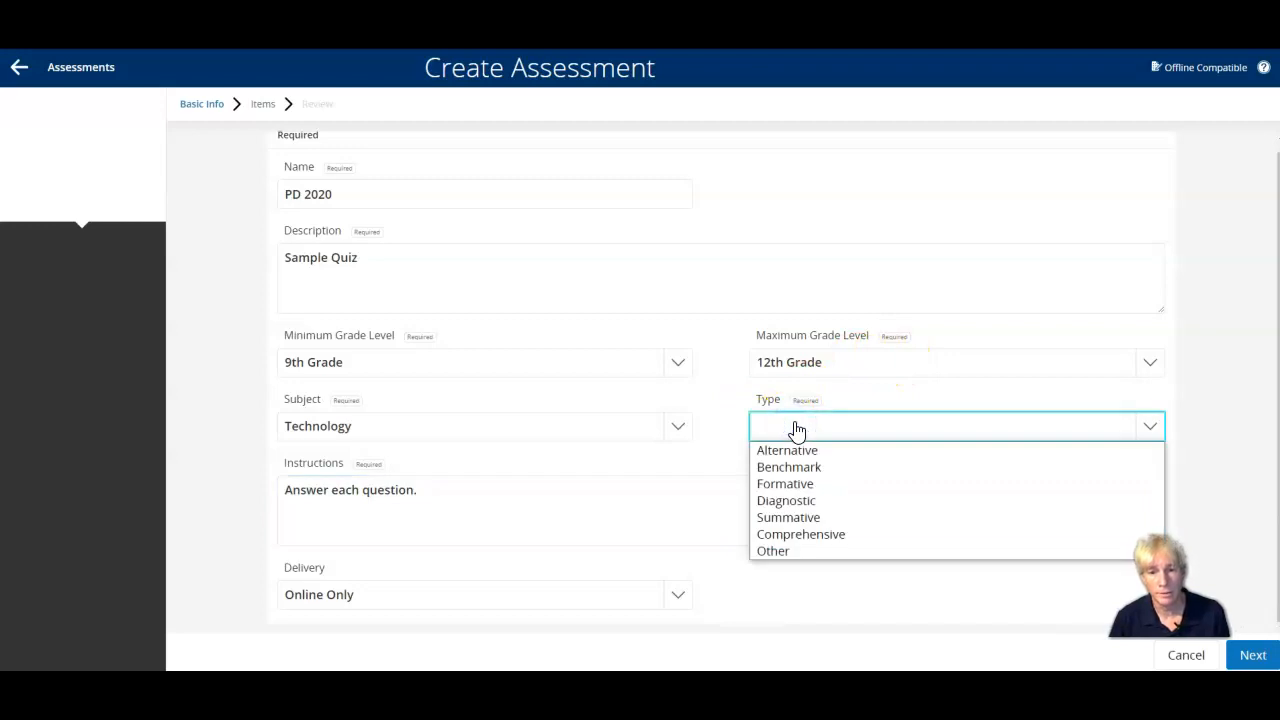
click(832, 522)
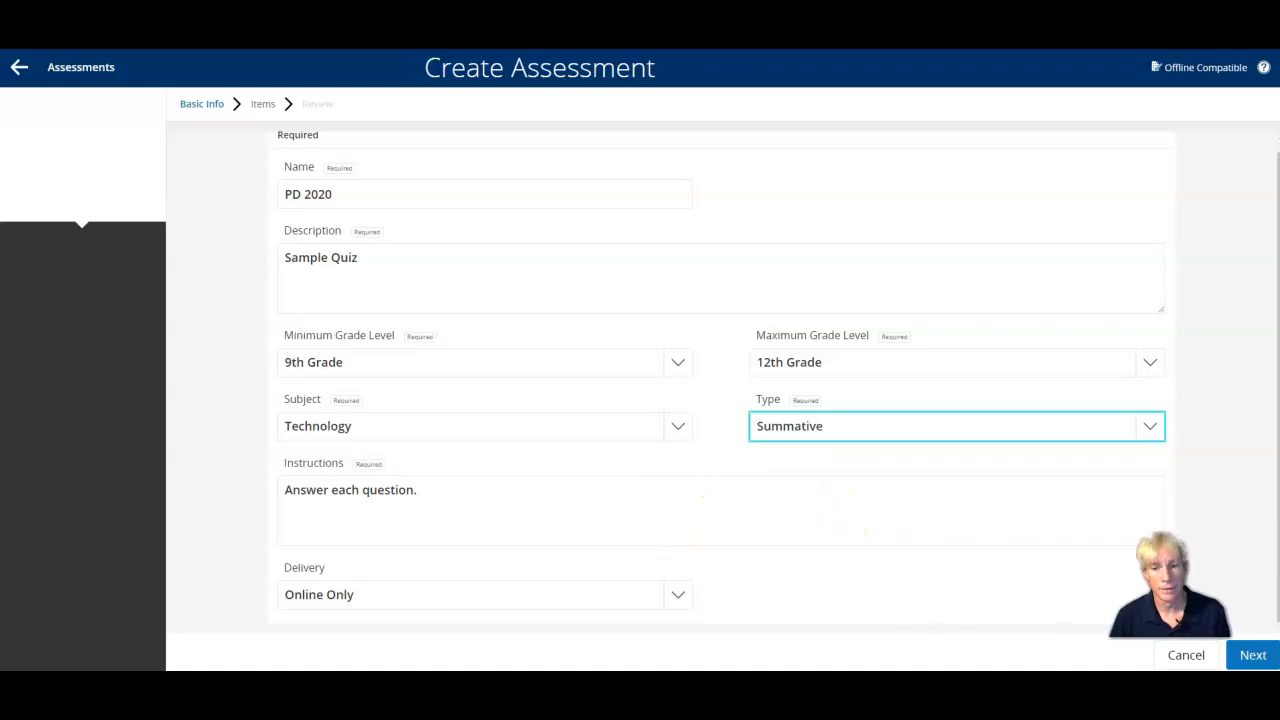
Continue to the assessment's items stage and add a section named "PD Sample Quiz".
click(1254, 655)
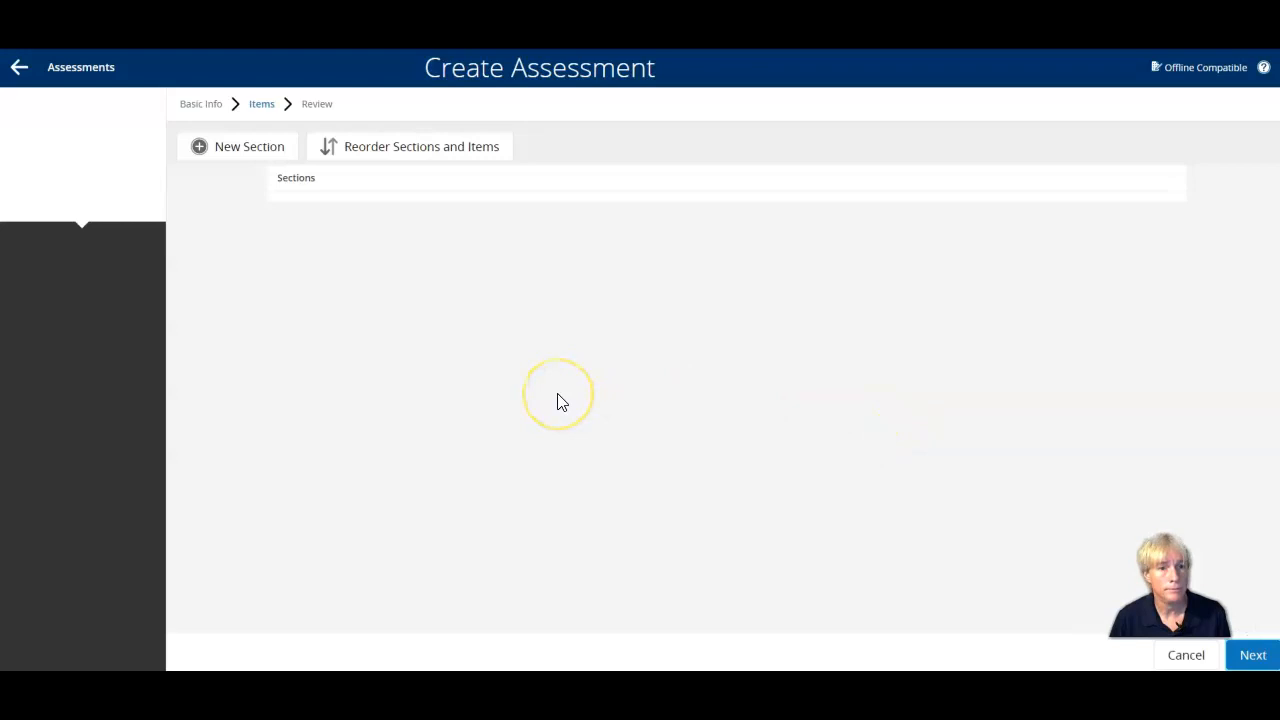
click(237, 148)
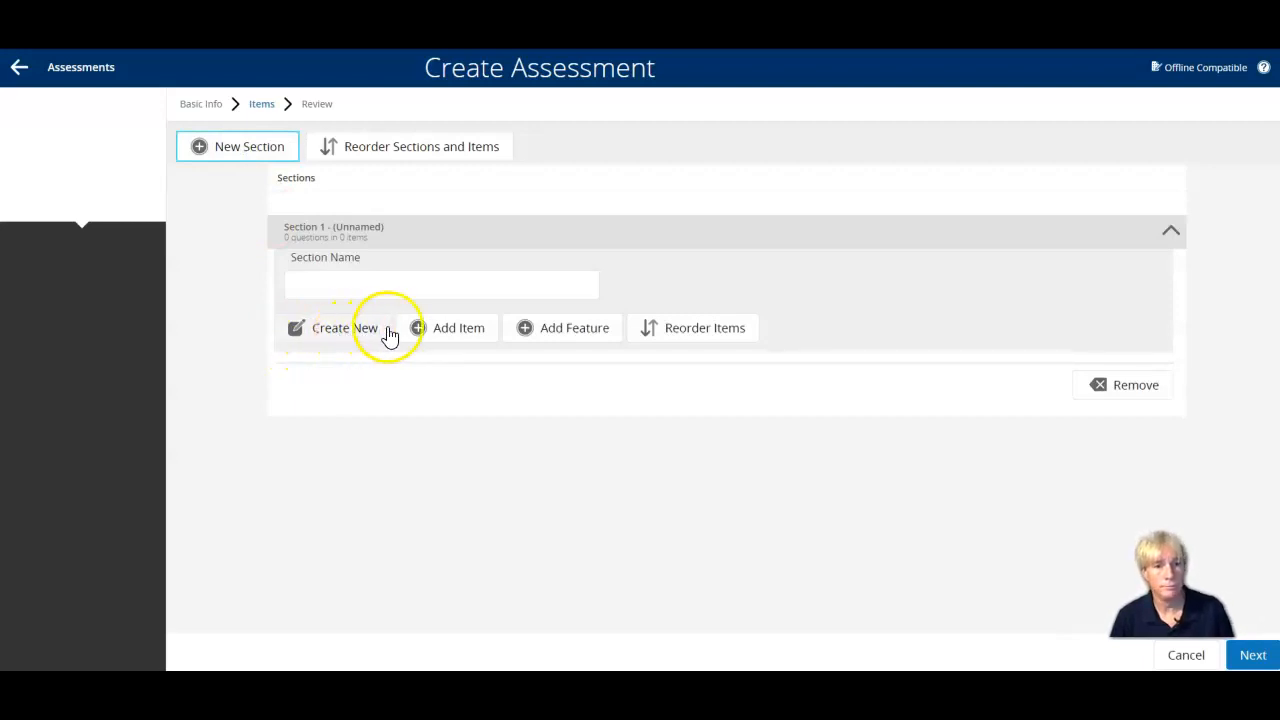
click(357, 281)
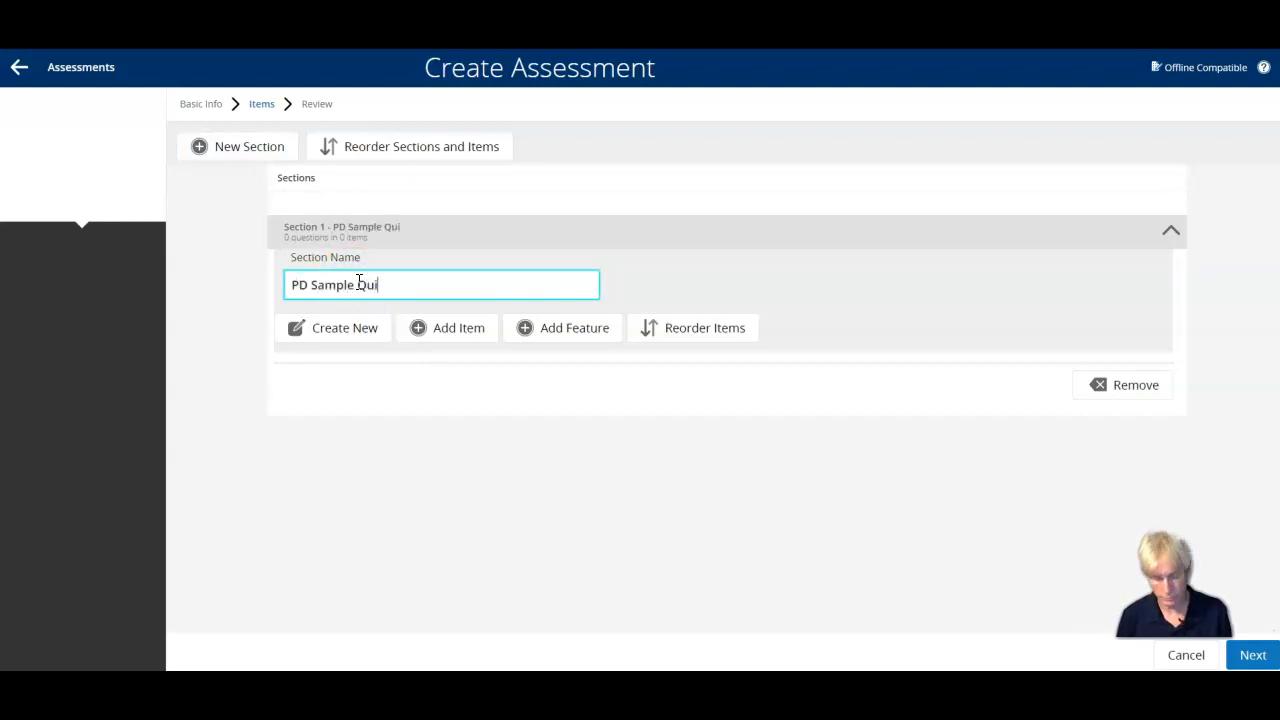
Add the existing items "PD 2020 Part 2" and "PD 2020 Part 1" to the PD Sample Quiz section.
click(445, 328)
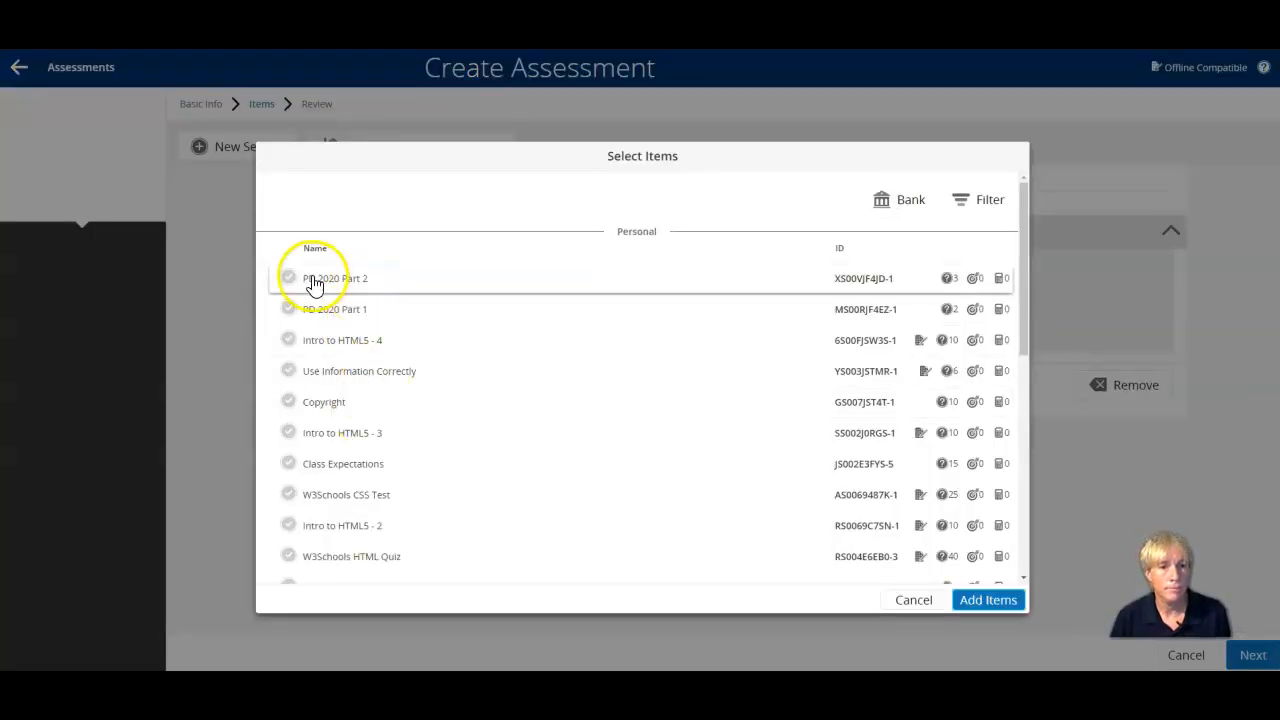
click(513, 279)
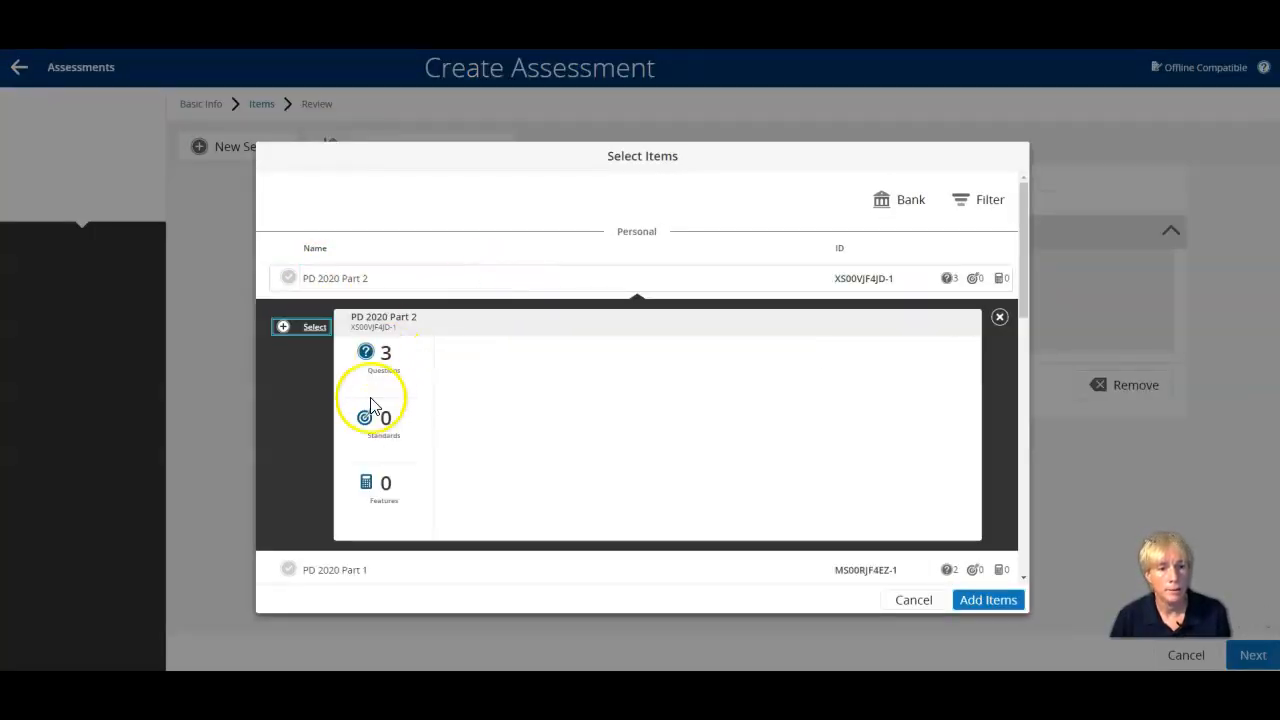
click(315, 336)
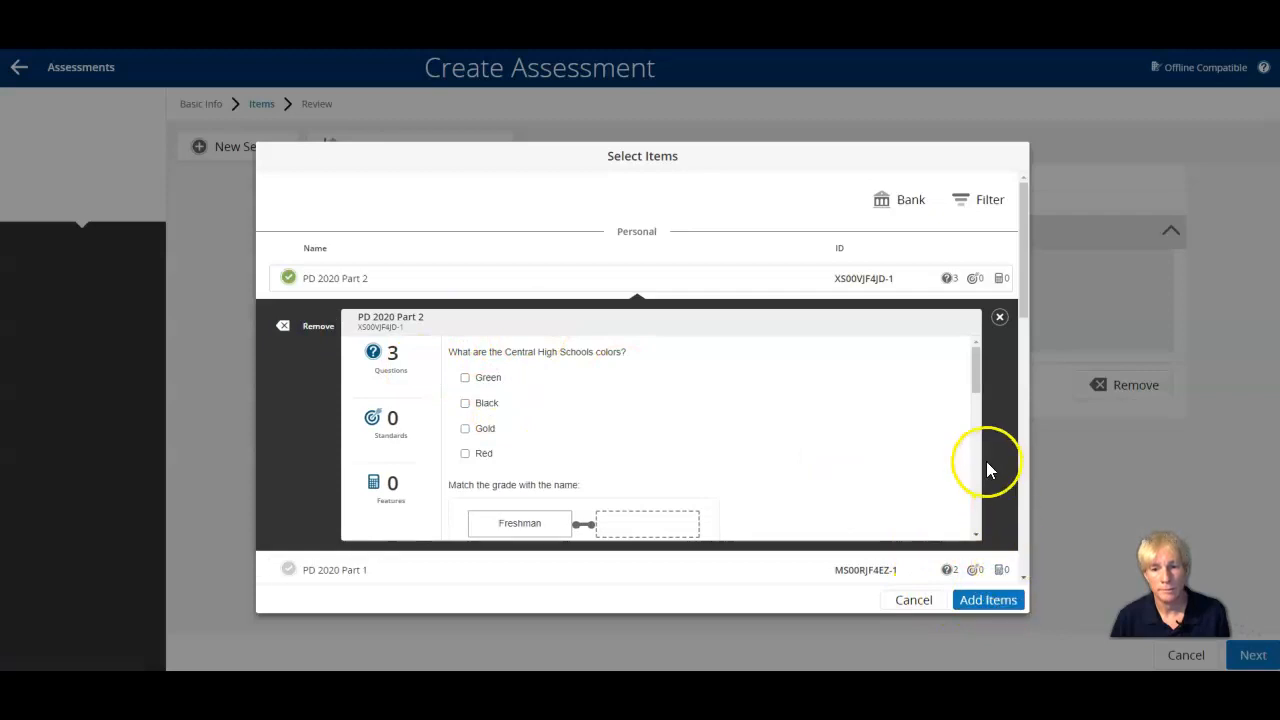
scroll(943, 325, down, 3)
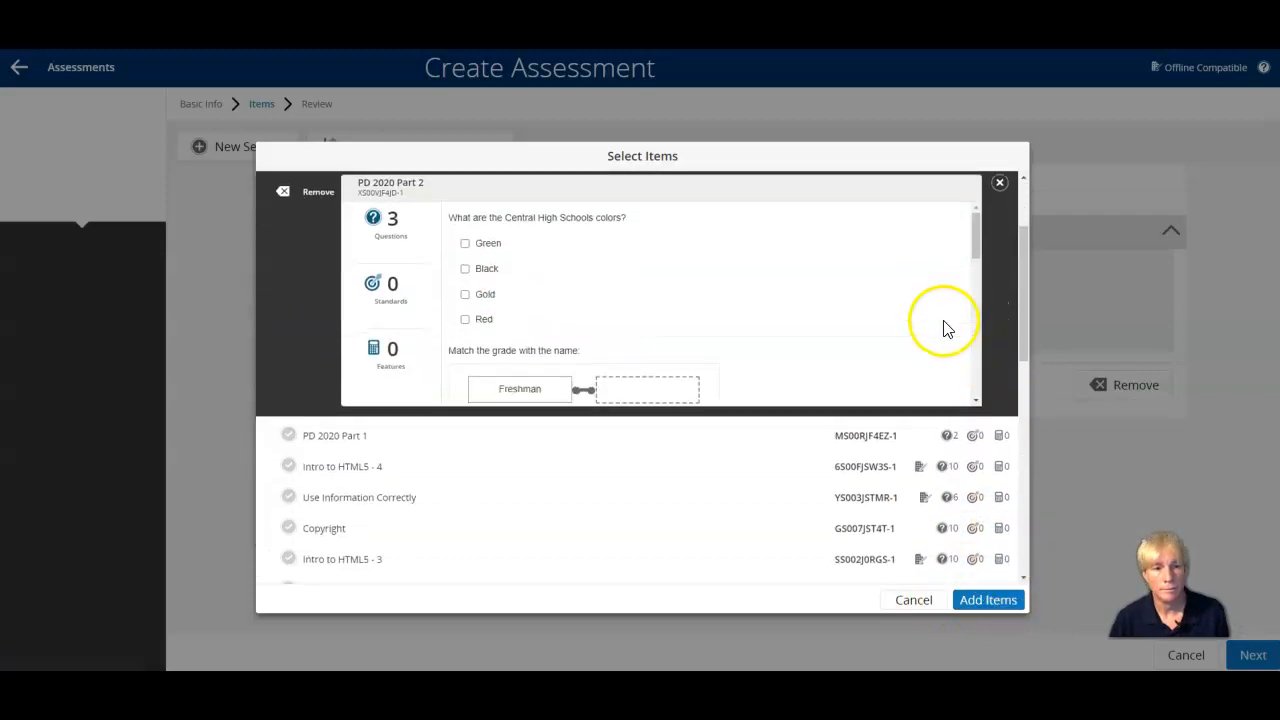
click(340, 438)
click(315, 360)
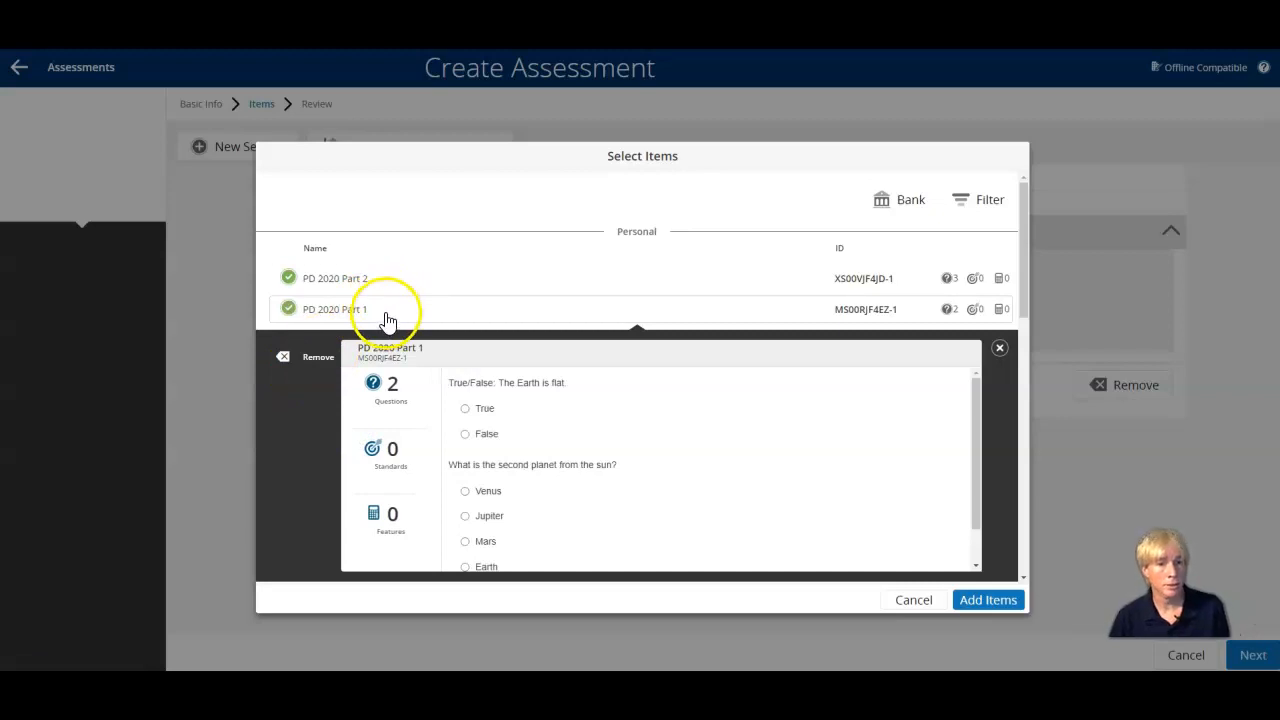
click(990, 604)
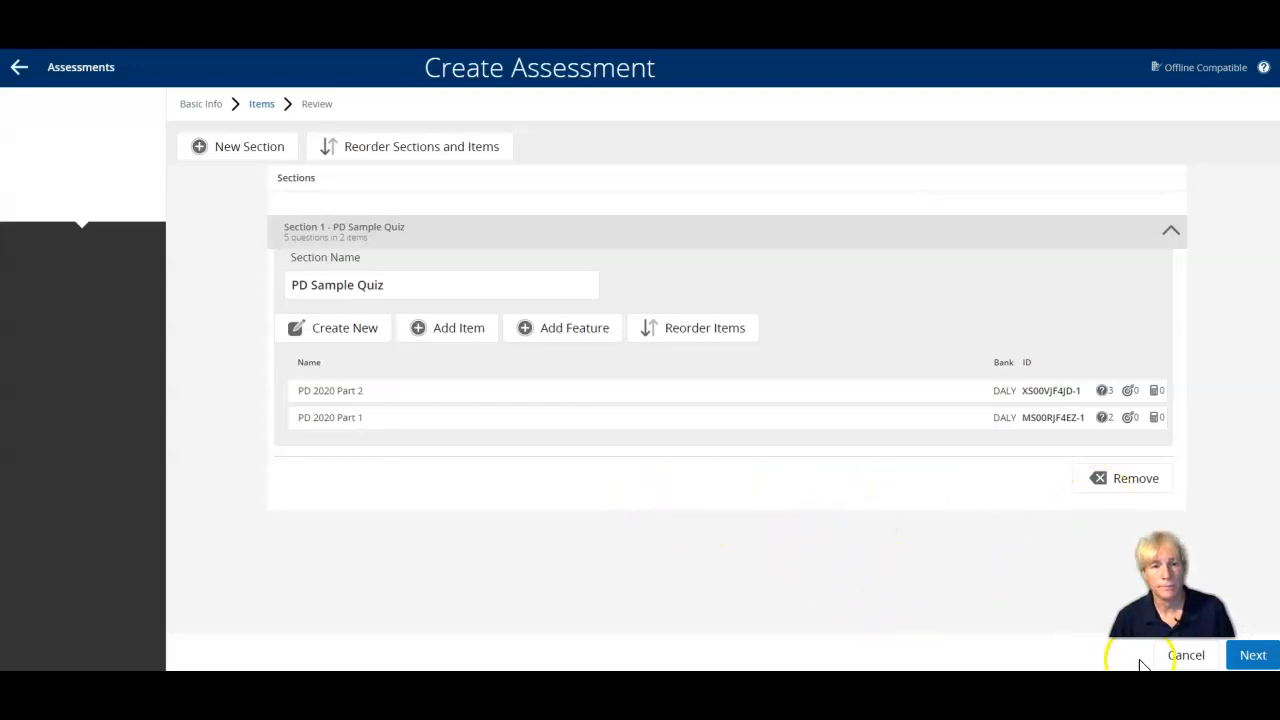
Review the assessment's details and sections, save and close it, and locate it on the previous page of the Assessments list.
click(1255, 656)
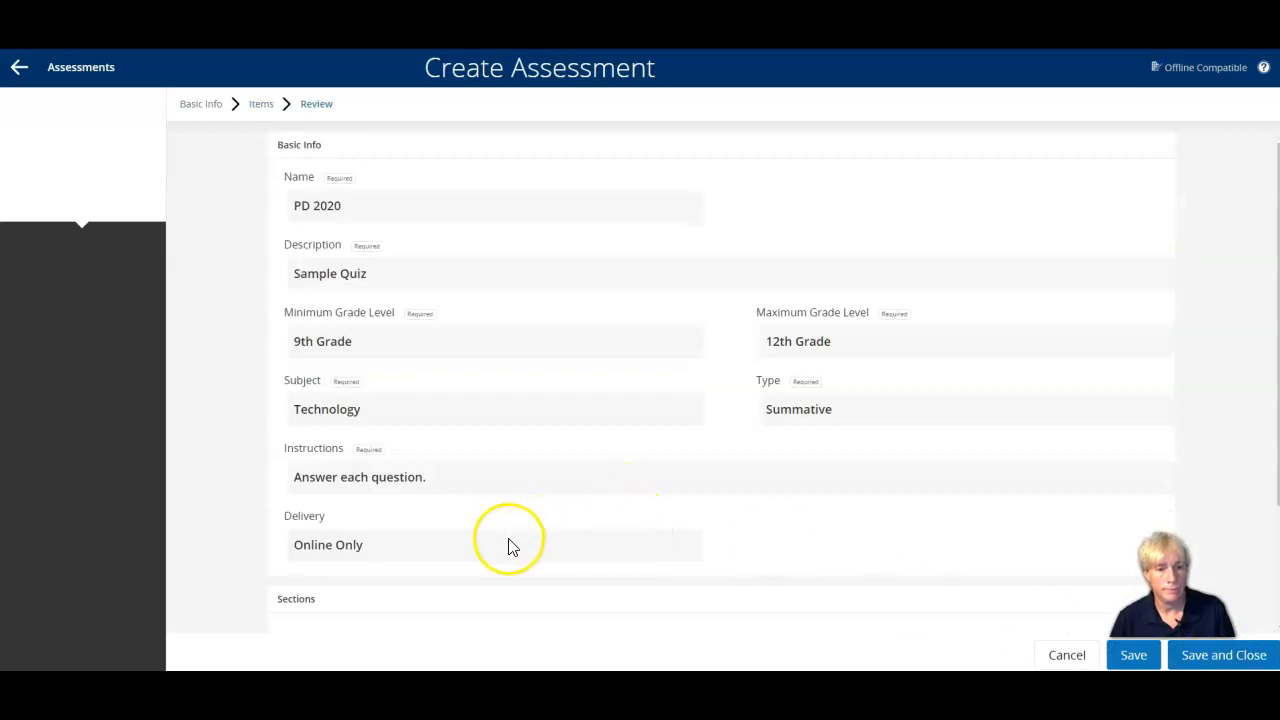
scroll(509, 543, down, 2)
scroll(510, 546, down, 1)
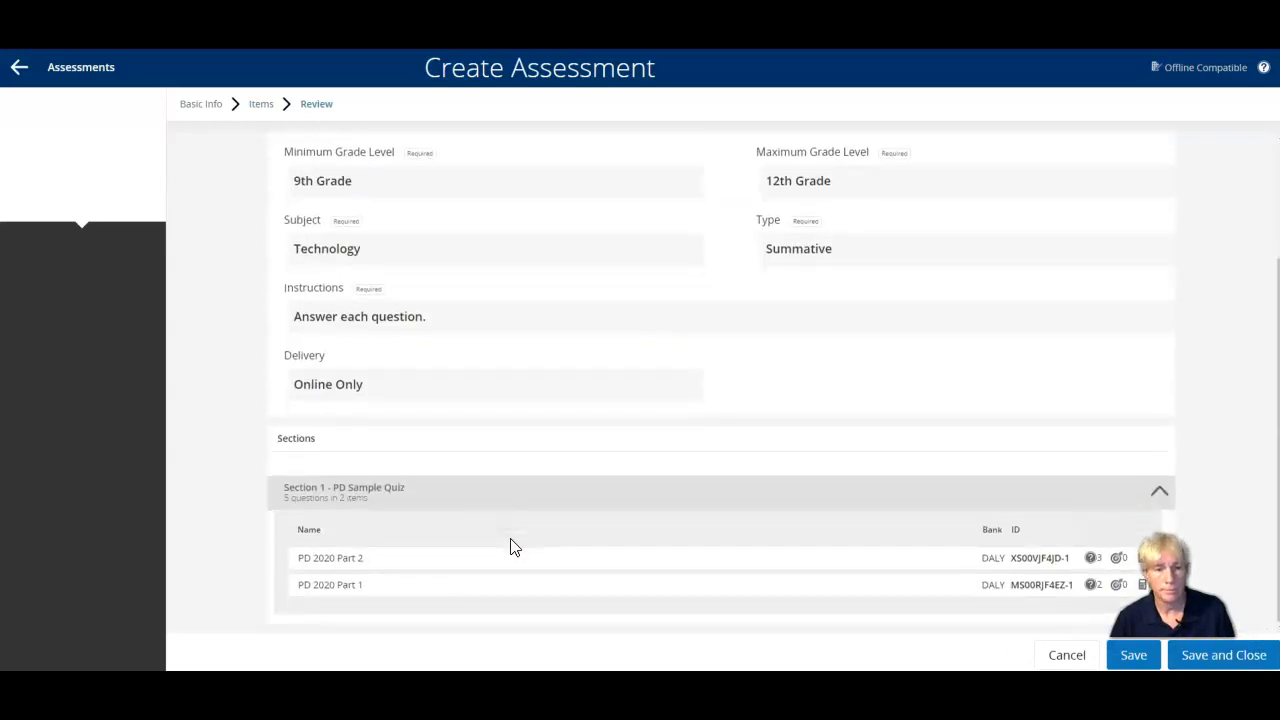
click(1234, 656)
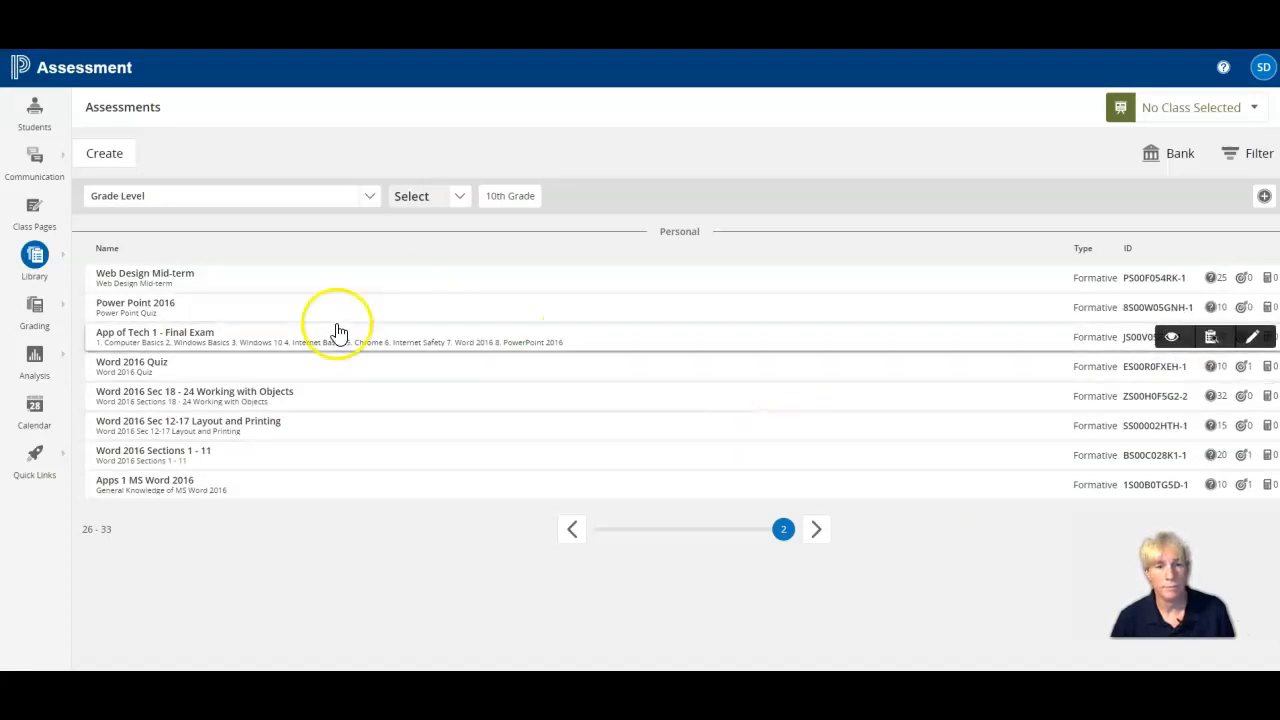
click(572, 530)
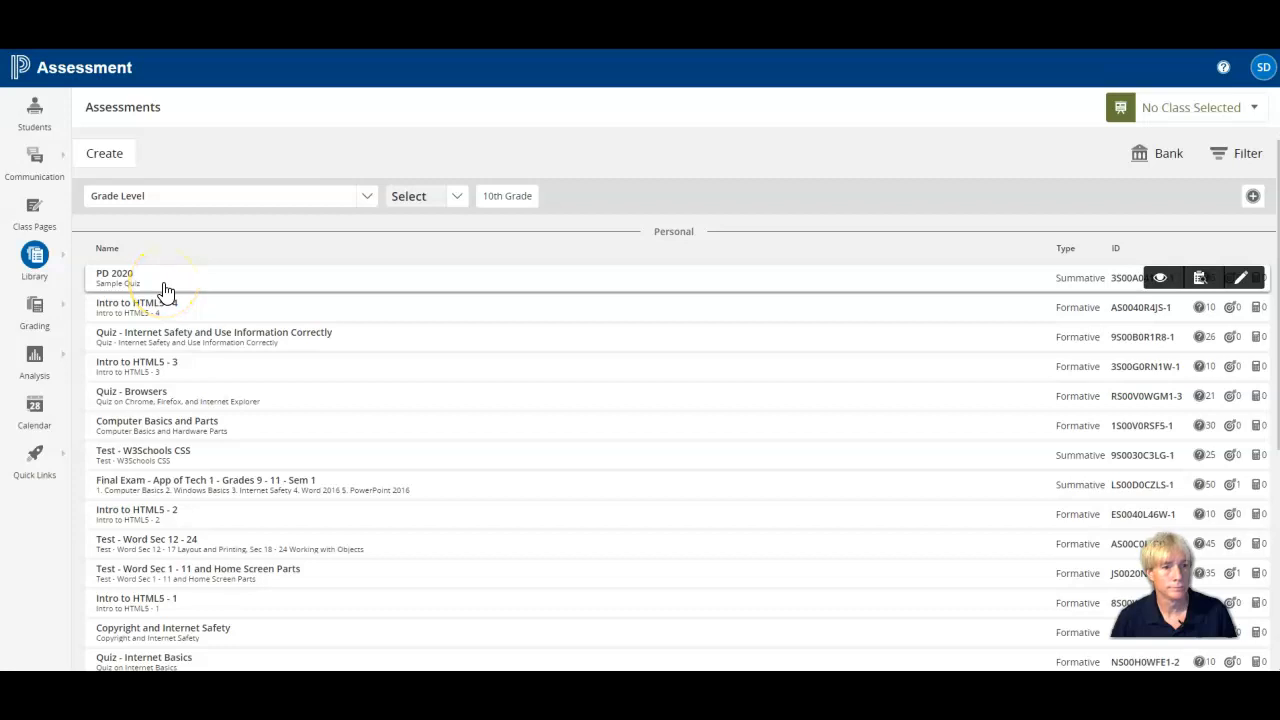
Return to the Unified Classroom dashboard and switch the class to HR(A) Homeroom.
click(20, 70)
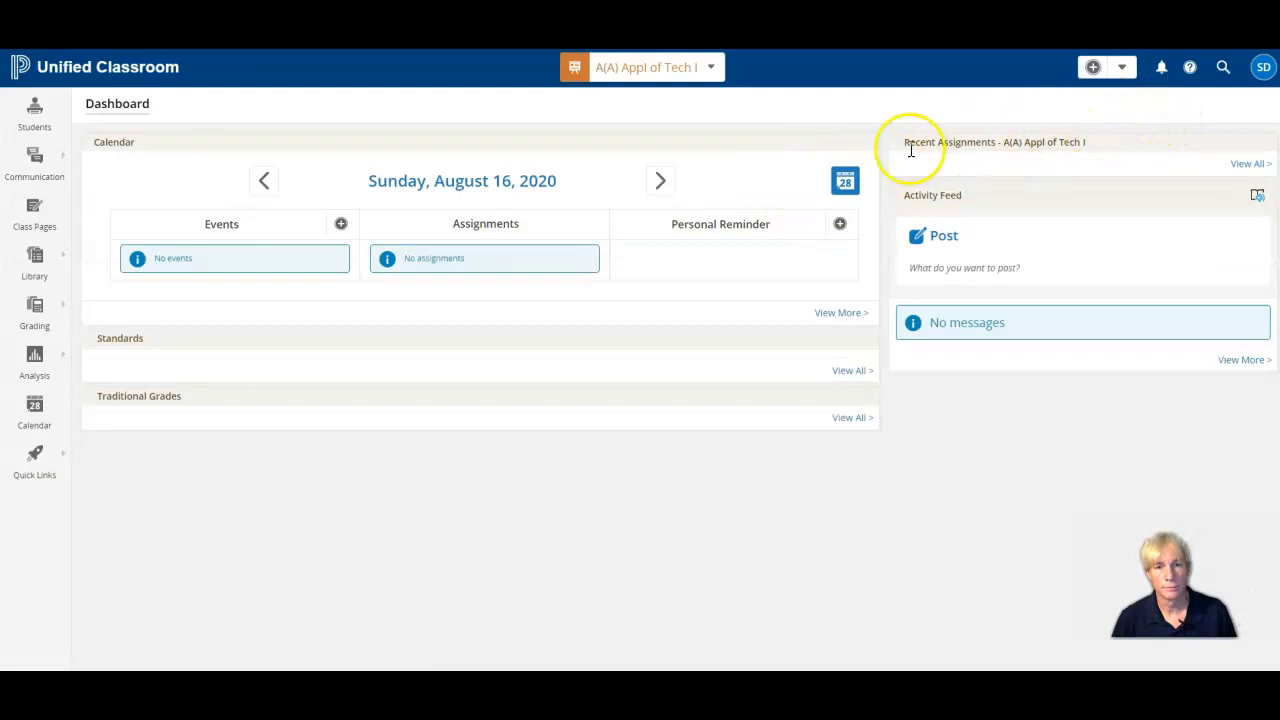
click(711, 69)
click(757, 236)
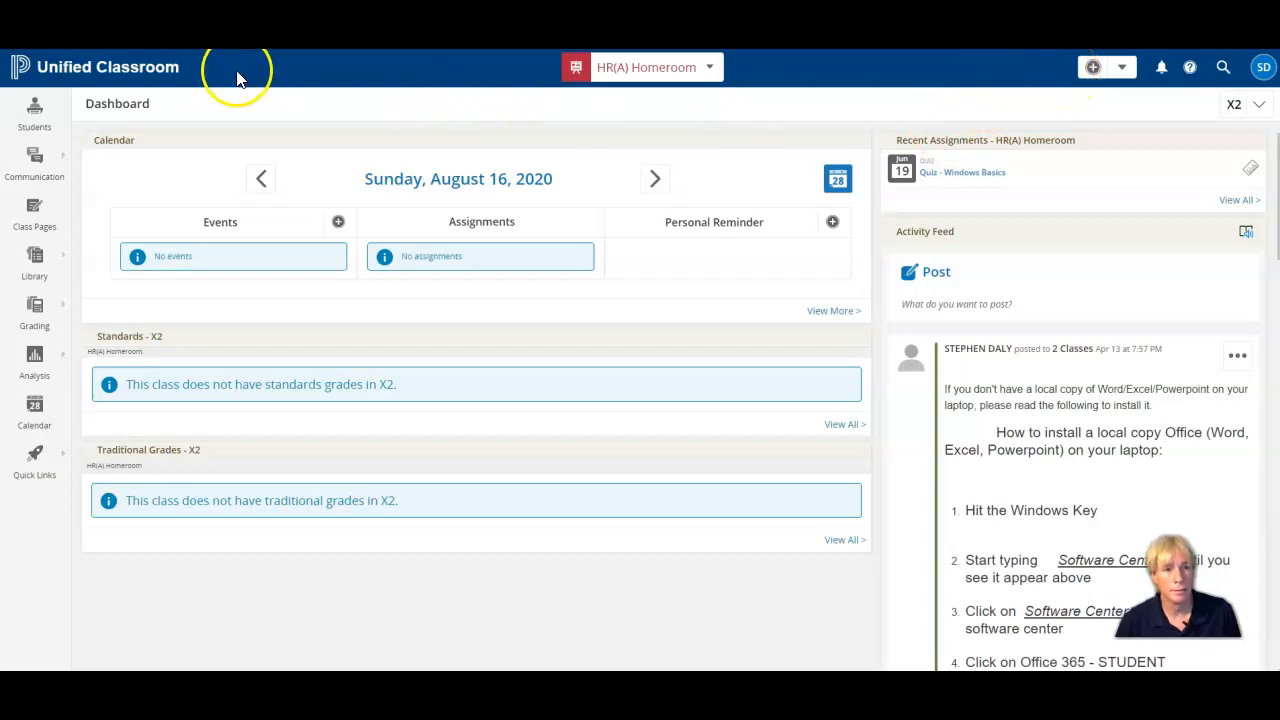
Create a new assessment-type assignment for the Homeroom class and name it "Test".
click(1125, 70)
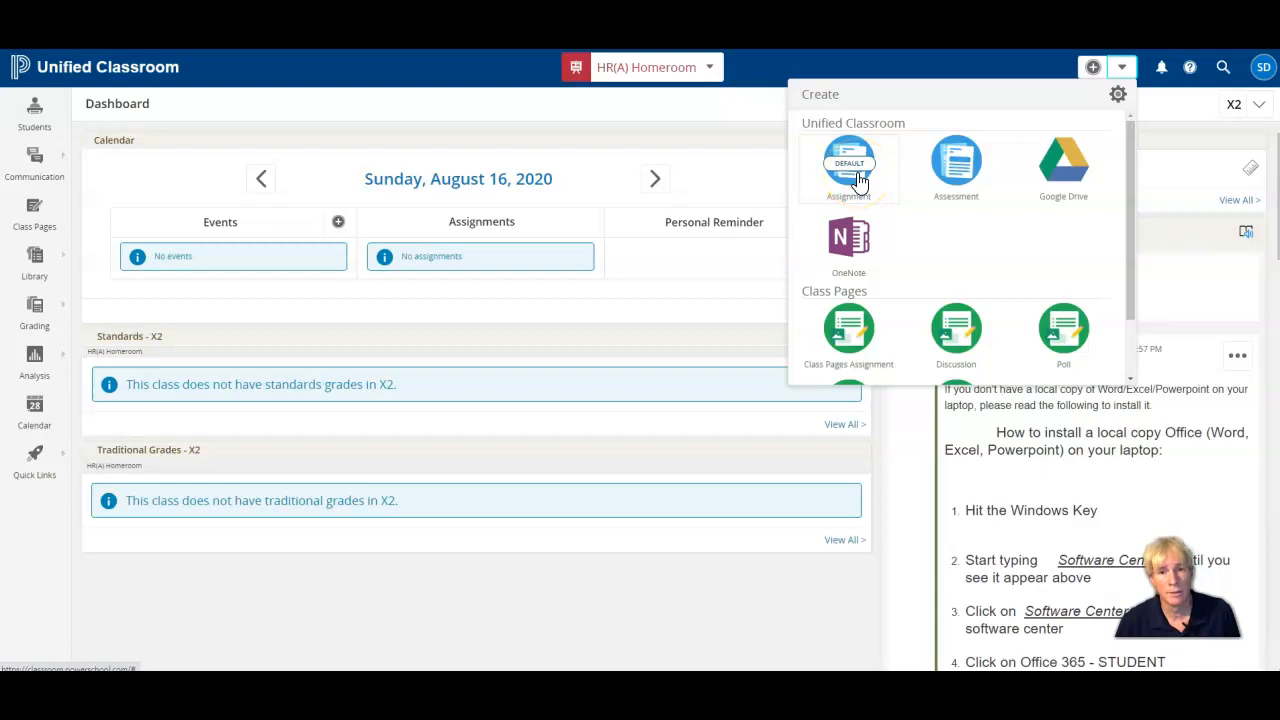
click(956, 166)
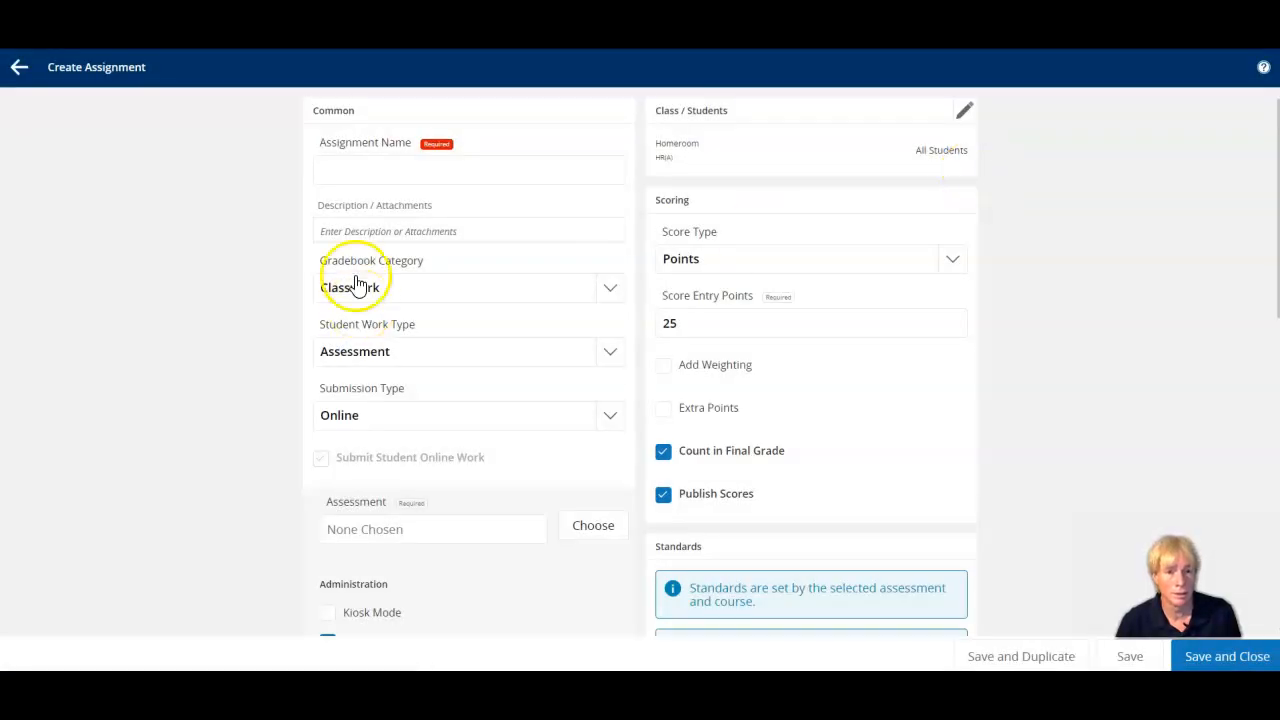
click(340, 170)
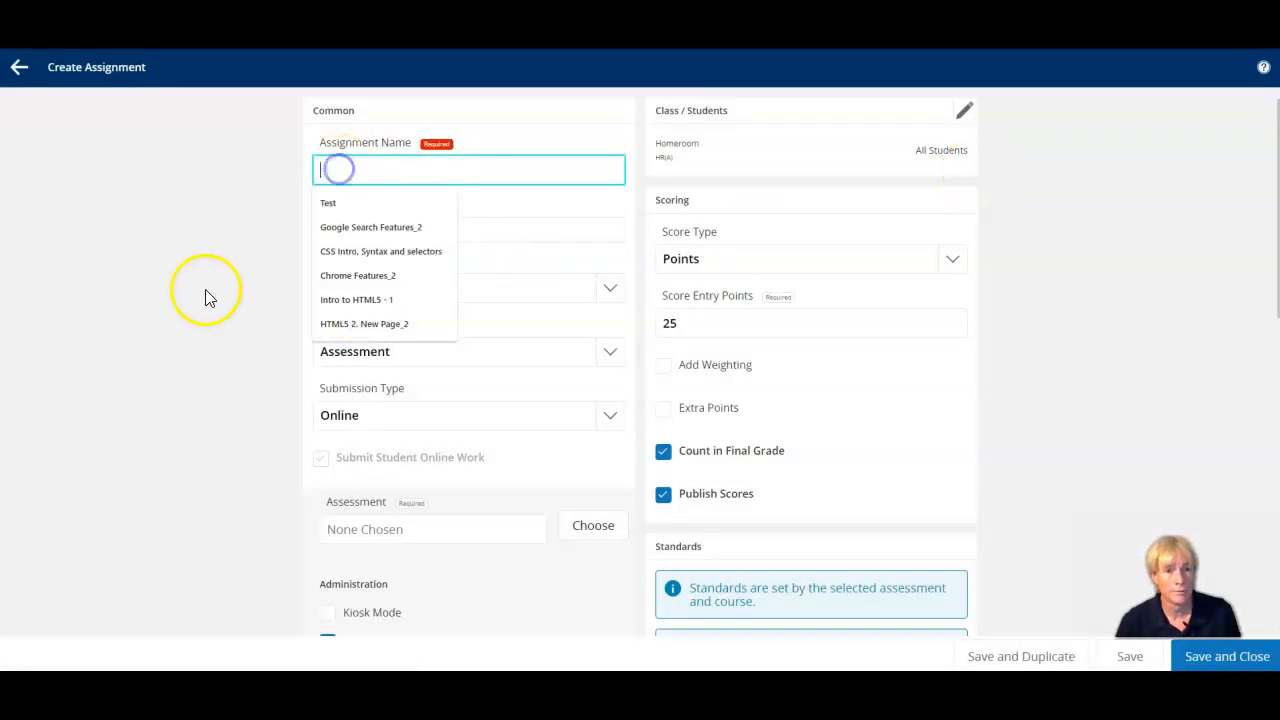
click(329, 205)
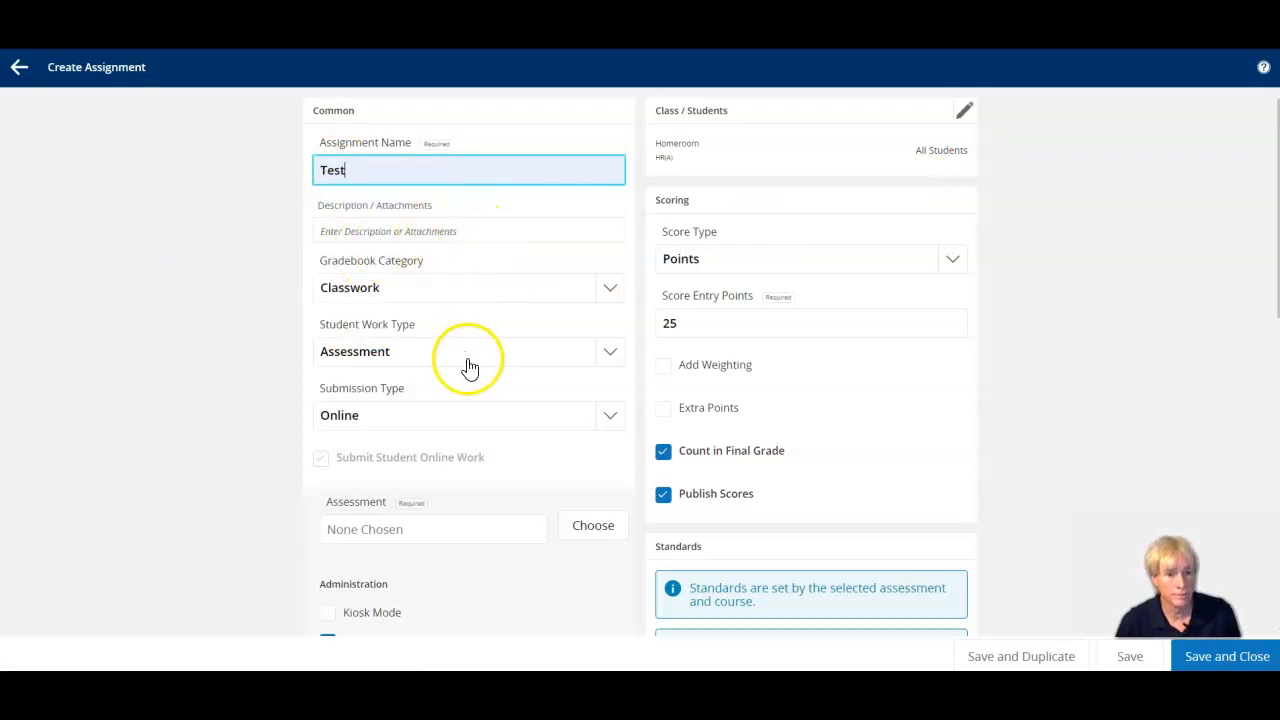
Choose the "PD 2020" assessment as the one used by the Test assignment.
scroll(208, 372, down, 1)
scroll(208, 372, down, 1)
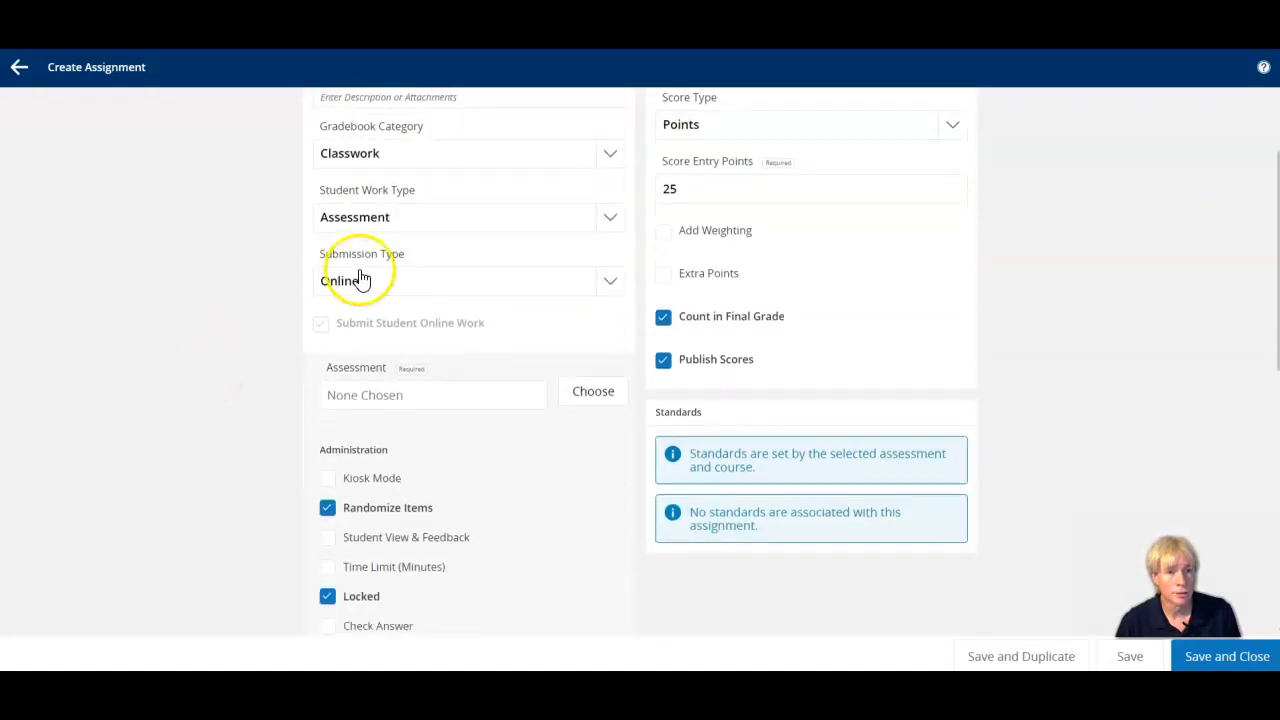
scroll(300, 355, down, 1)
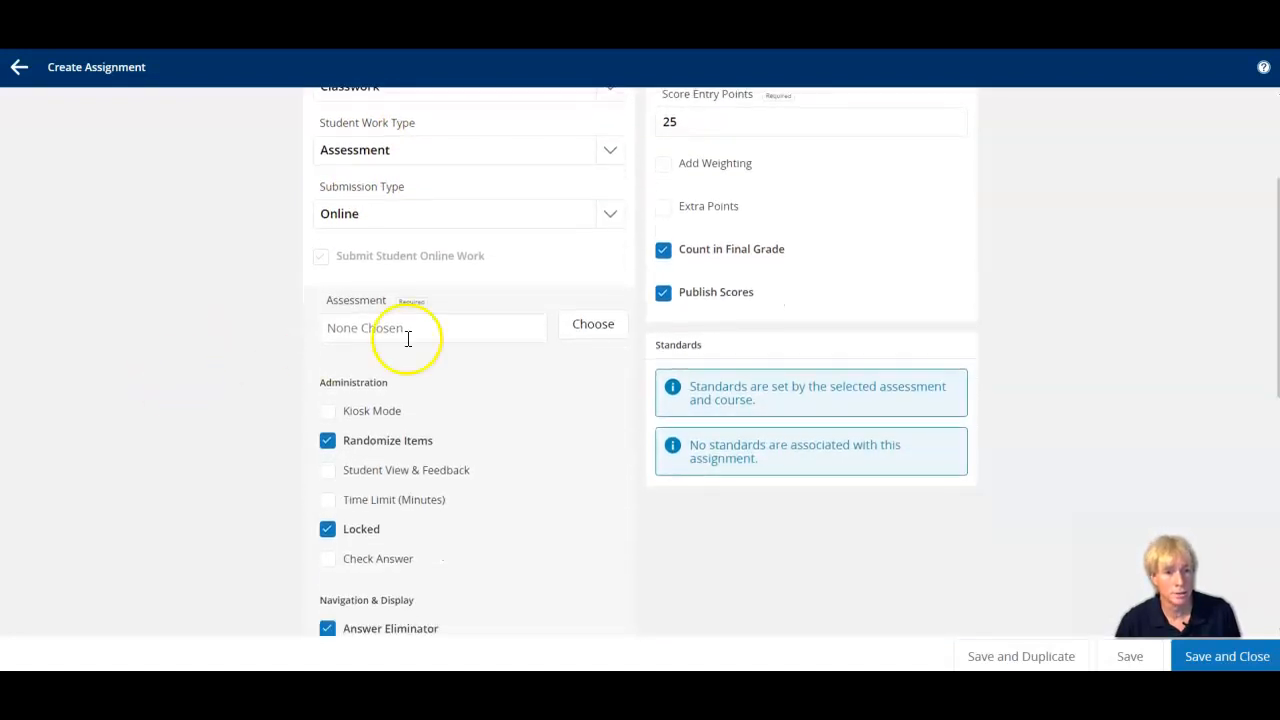
click(600, 335)
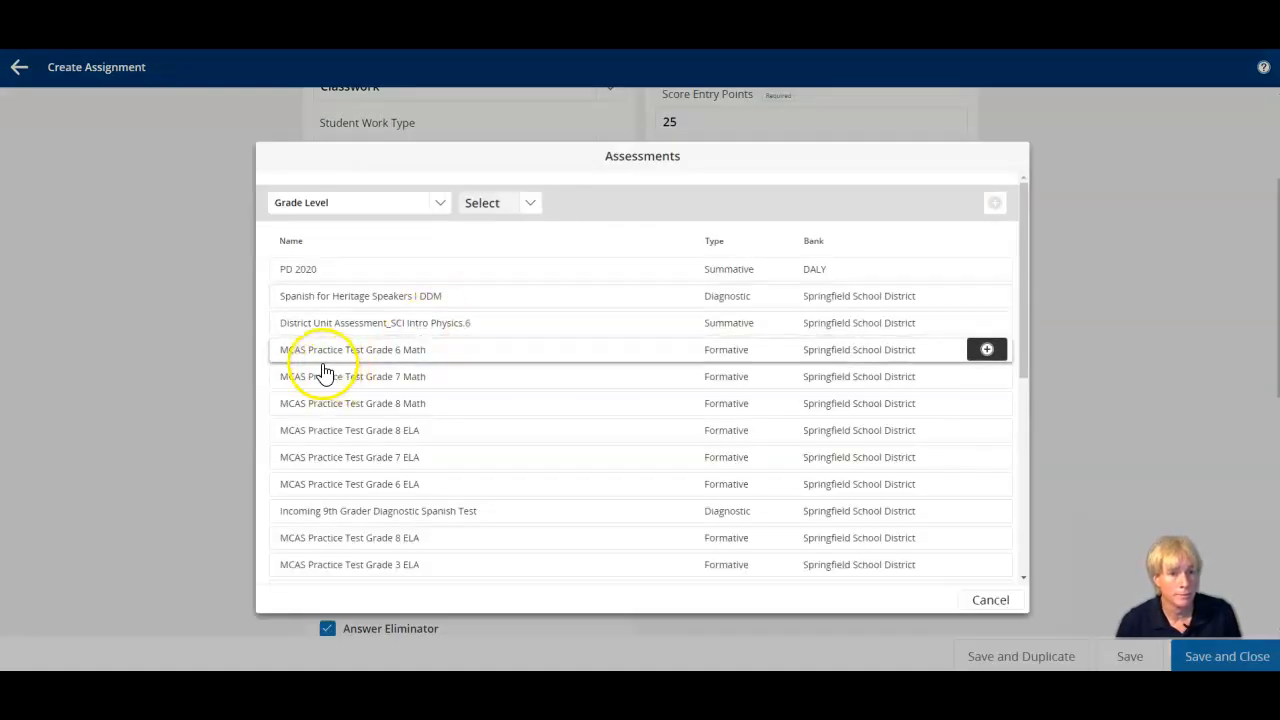
click(300, 272)
click(385, 290)
click(305, 272)
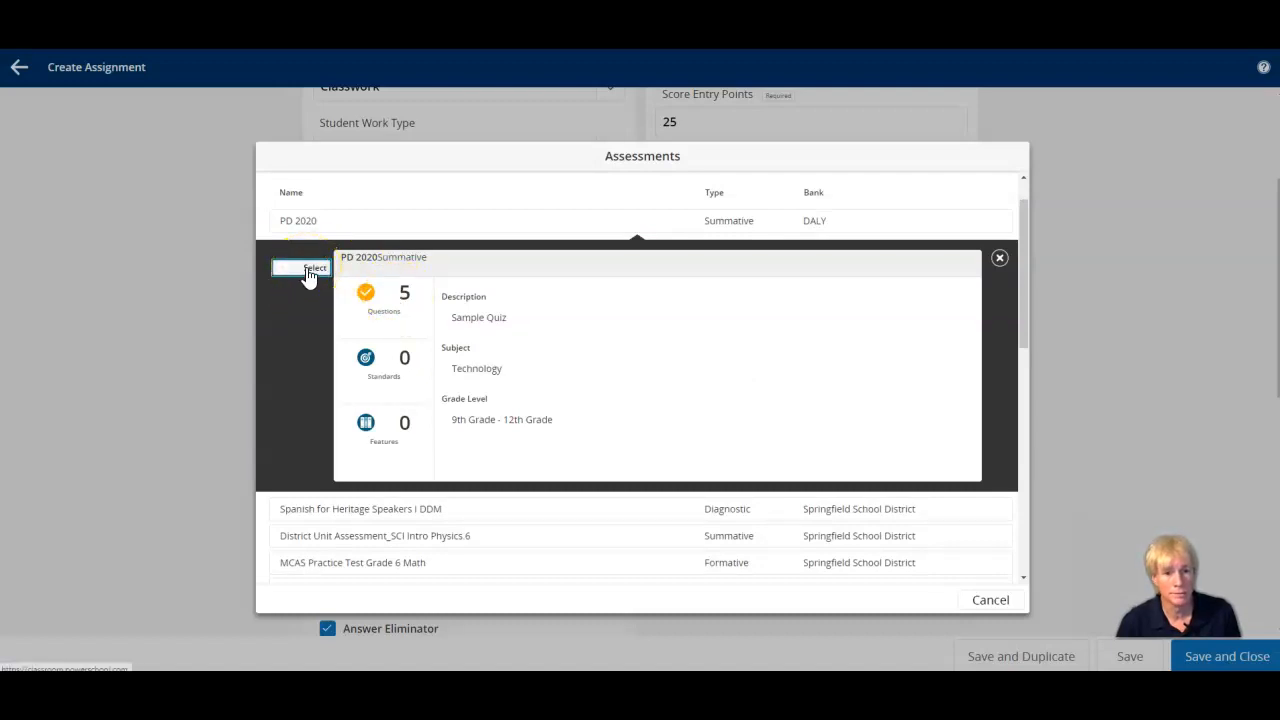
click(308, 270)
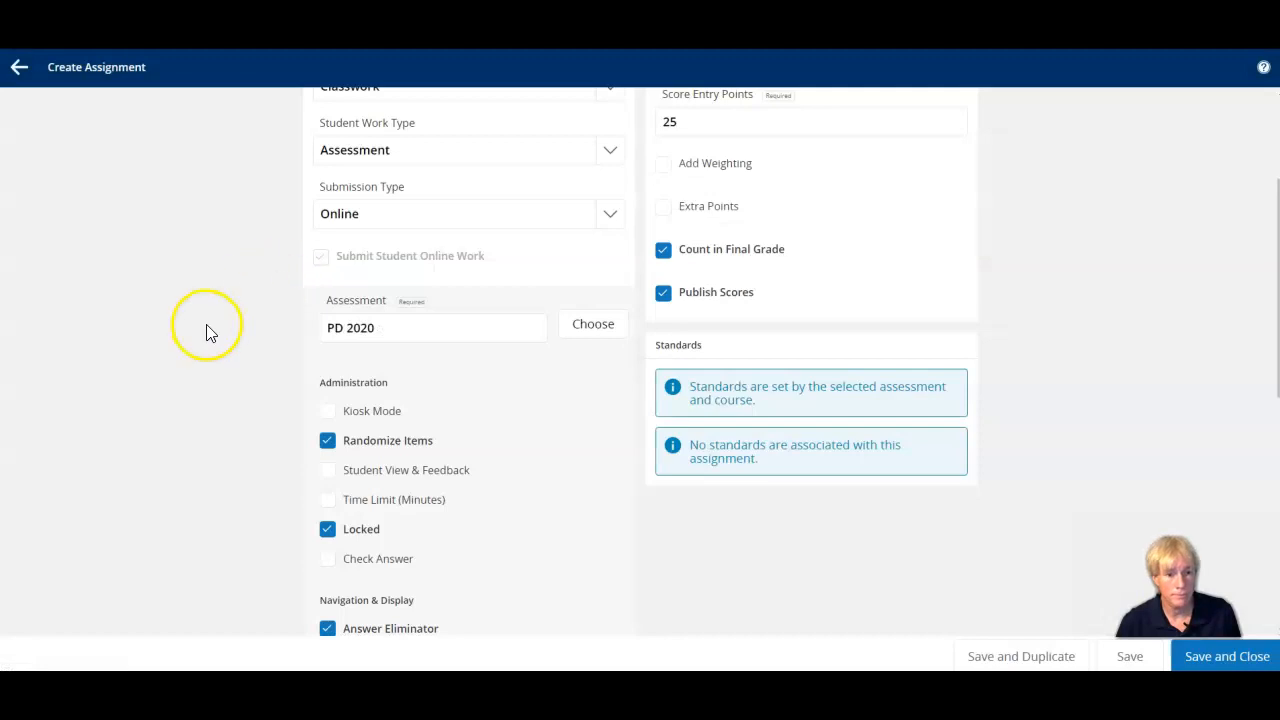
Enable Student View & Feedback with Scores & Responses for the Test assignment and turn off its Locked option.
scroll(210, 333, down, 1)
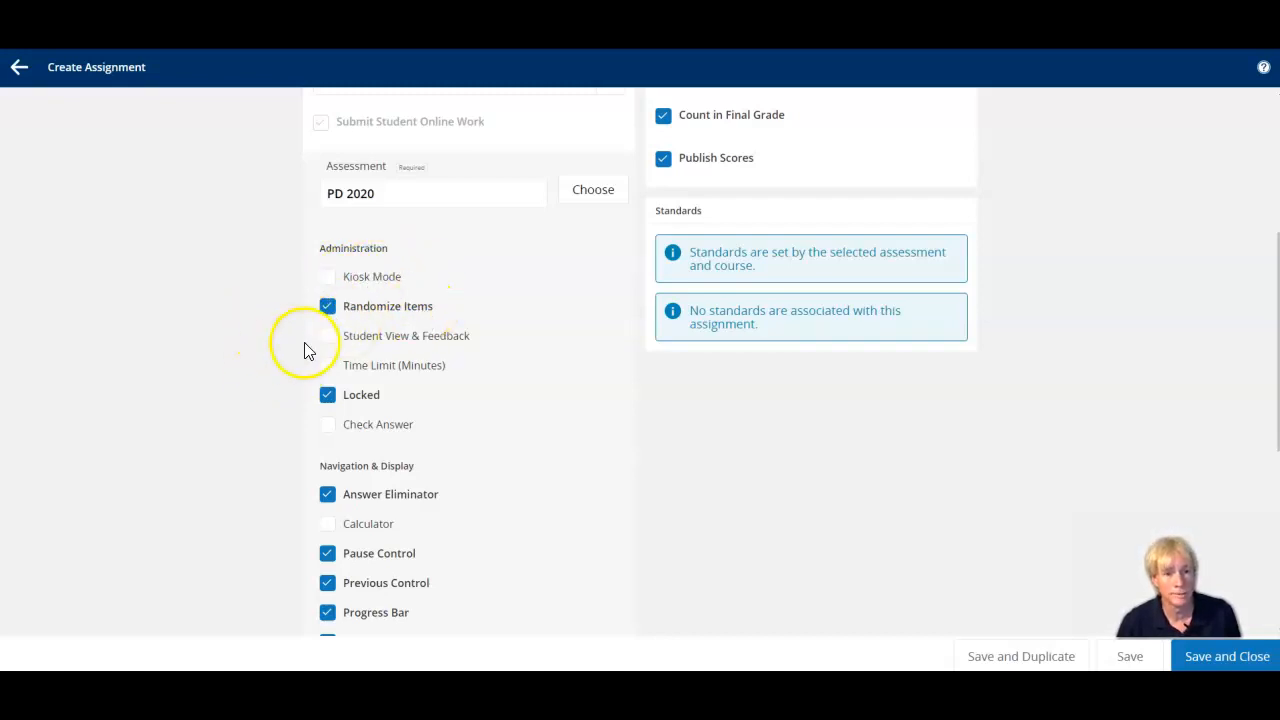
click(329, 343)
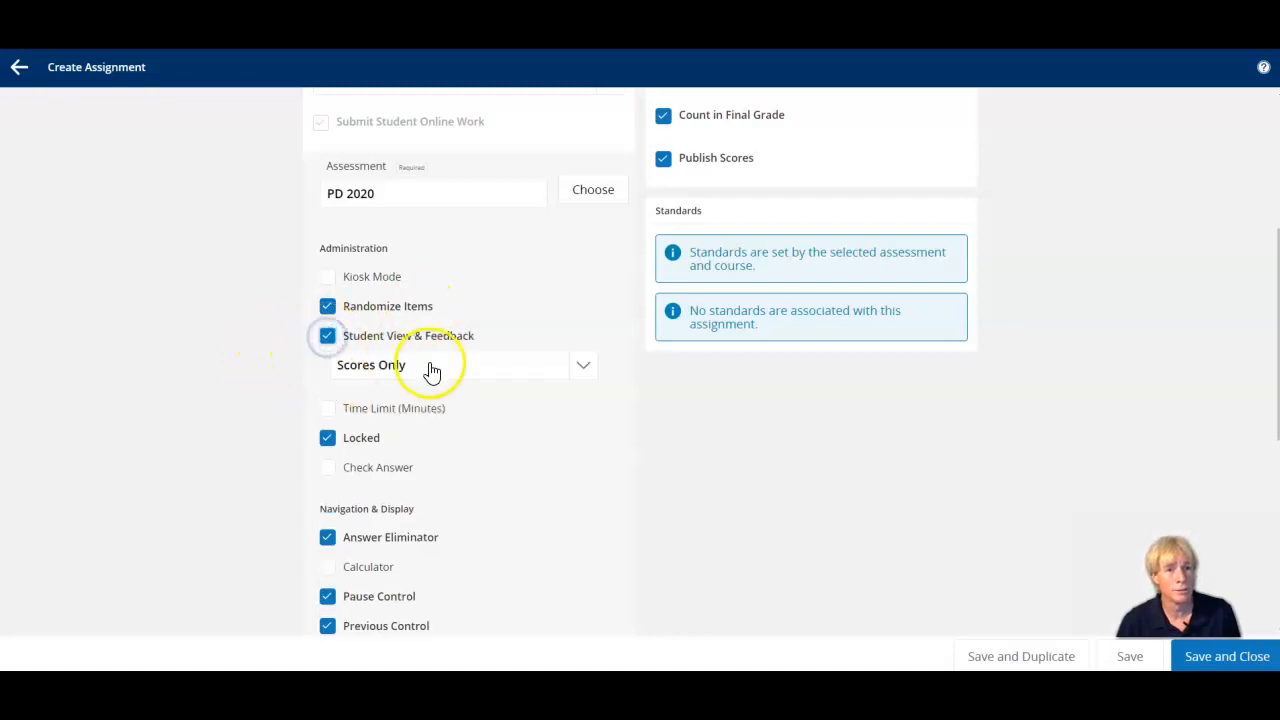
click(585, 372)
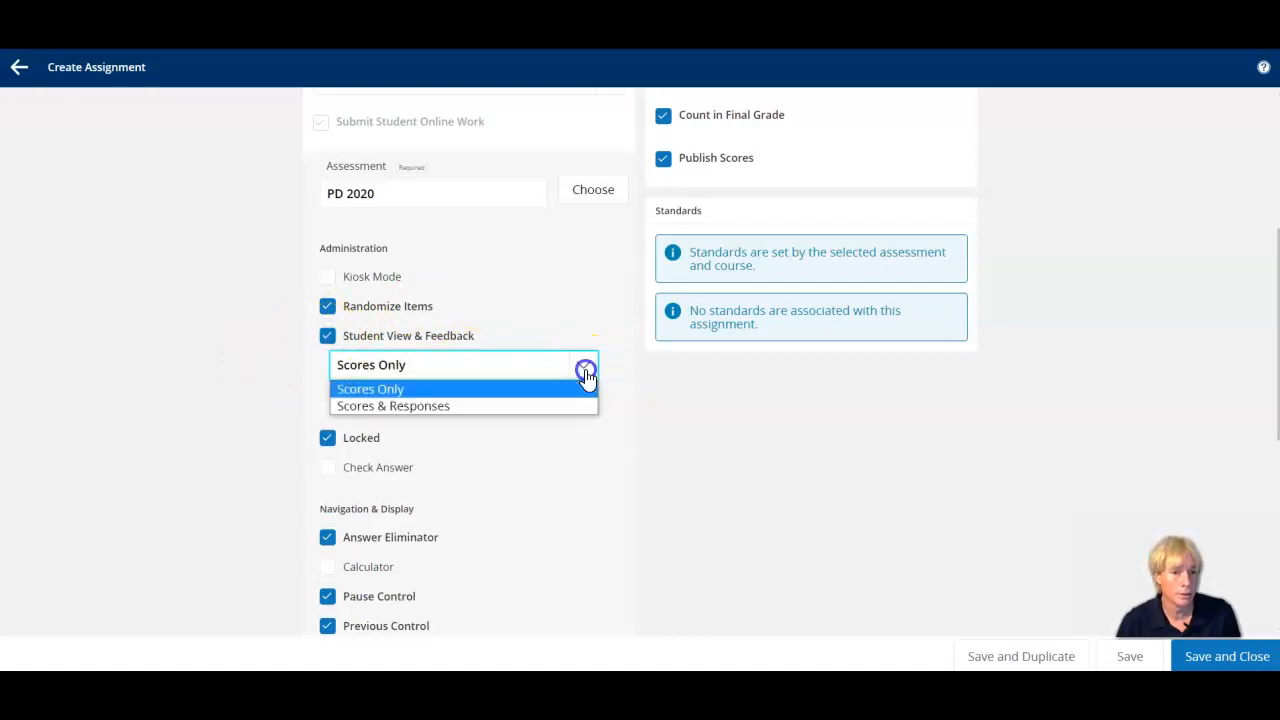
click(514, 405)
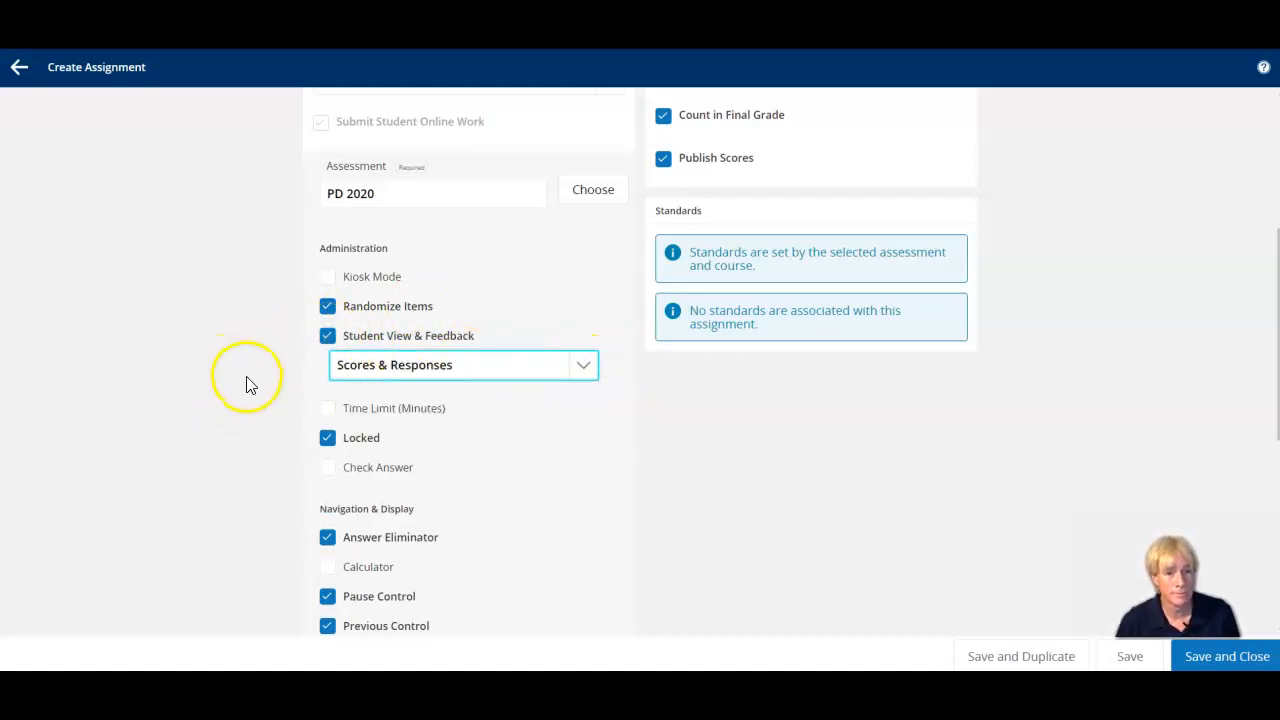
scroll(246, 383, down, 1)
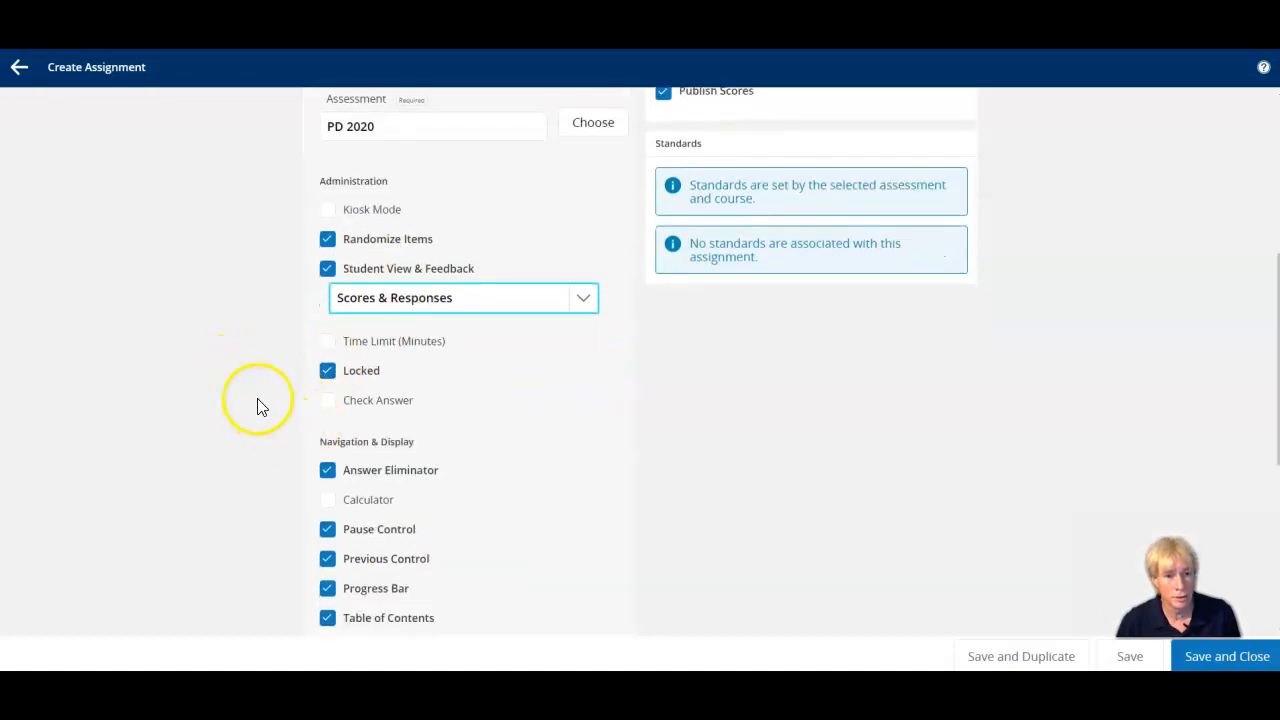
click(330, 371)
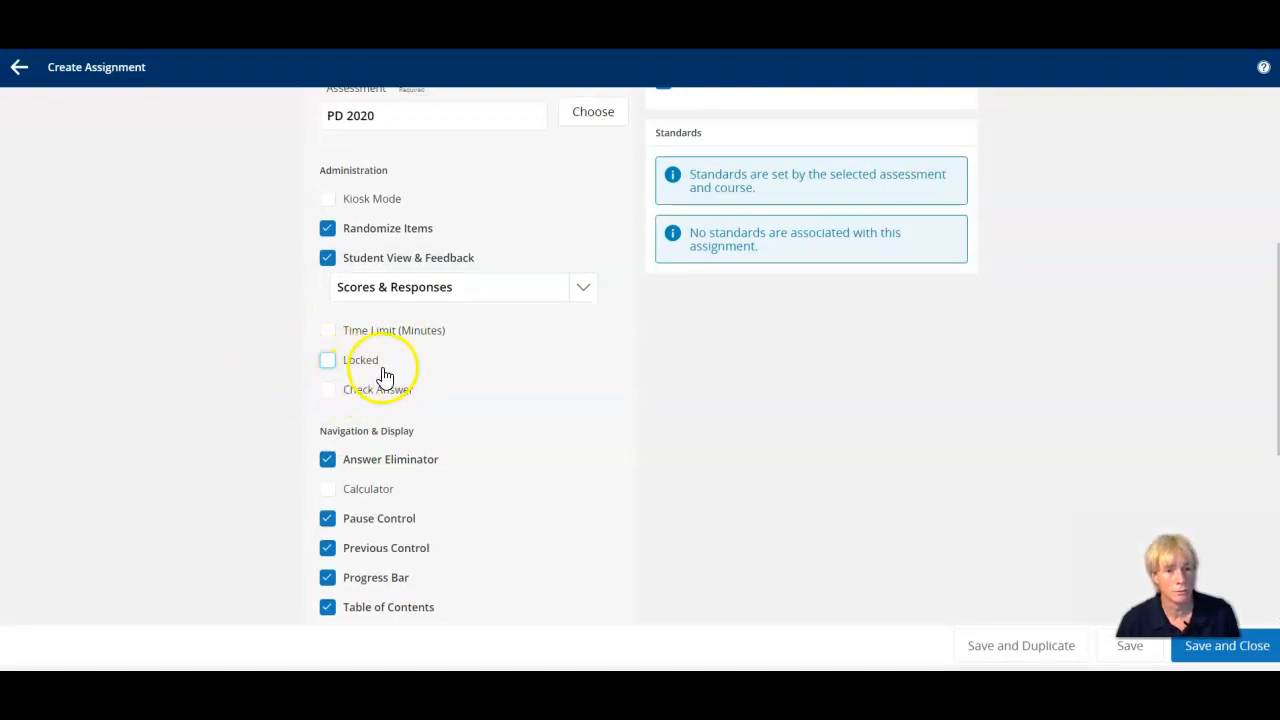
Set the assignment's due date to 6/19/2020.
scroll(271, 390, down, 3)
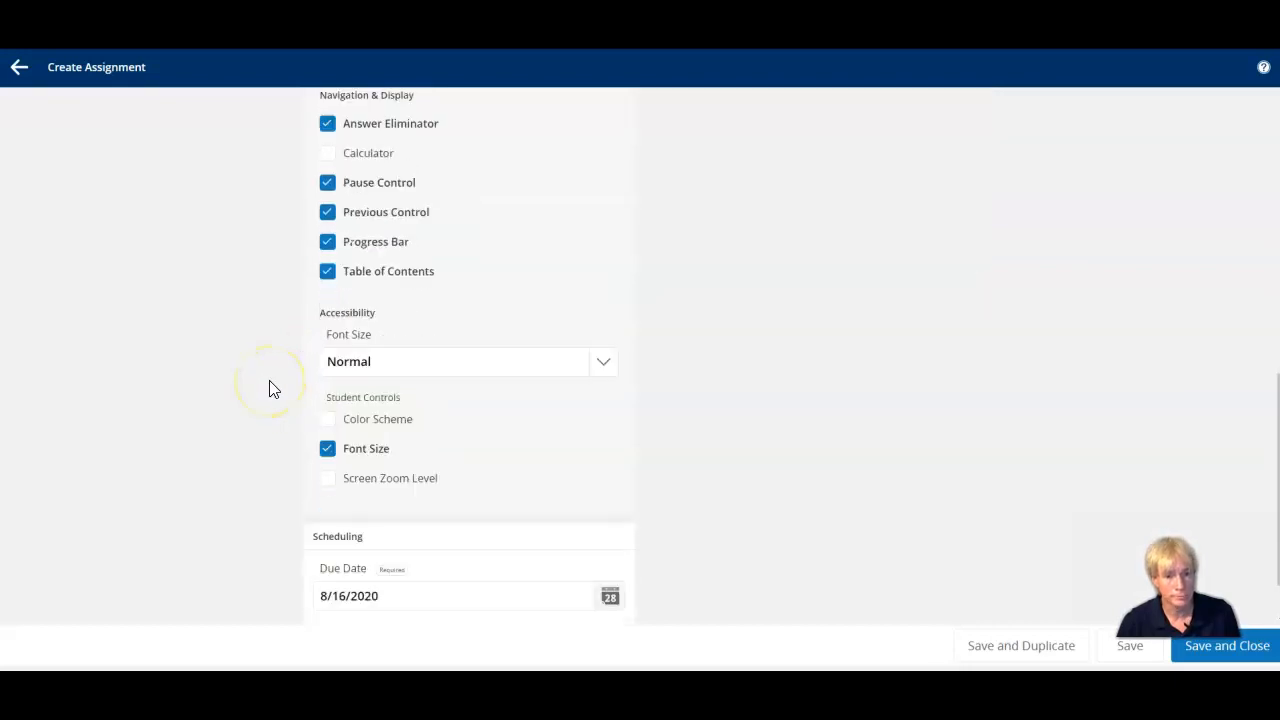
scroll(271, 390, down, 1)
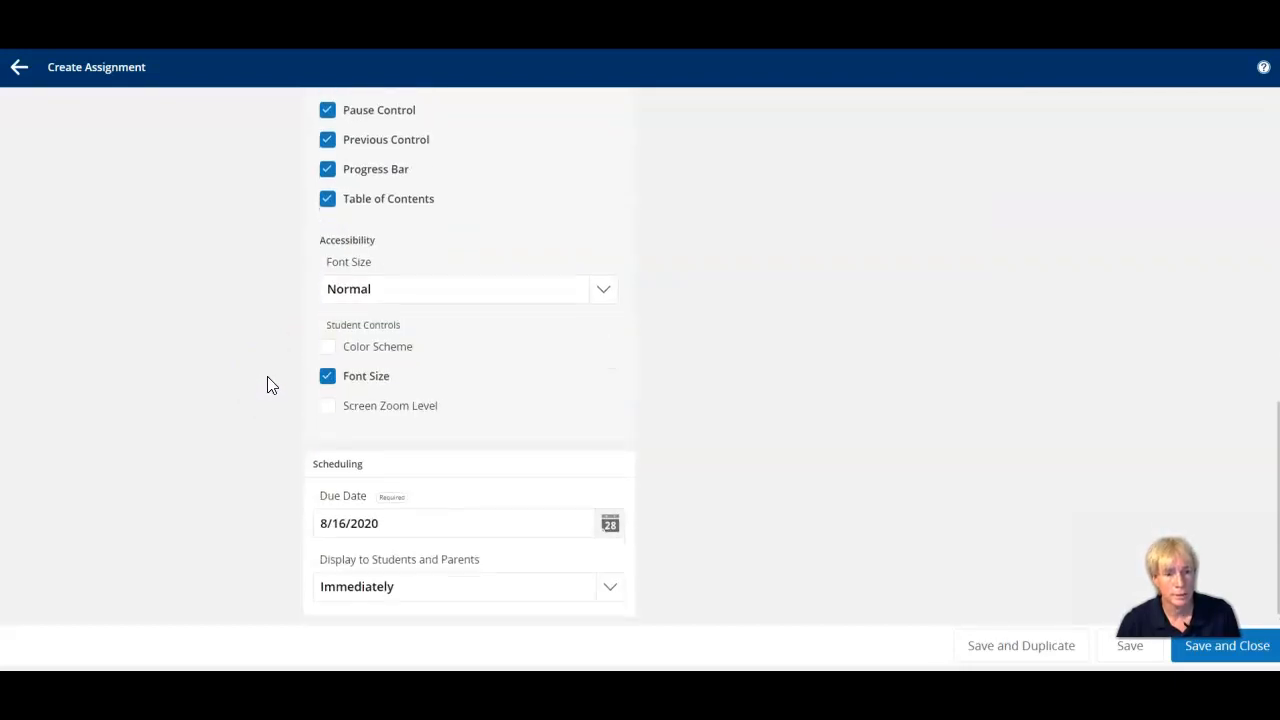
click(612, 530)
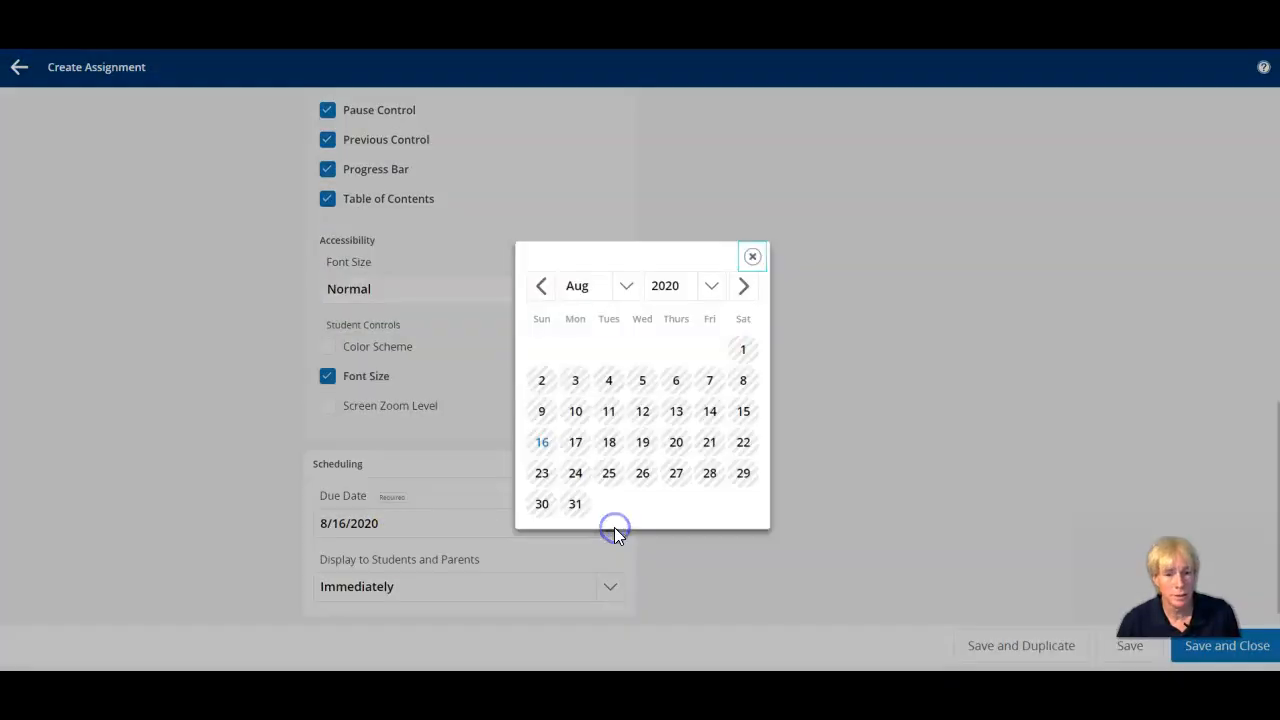
click(541, 288)
click(541, 288)
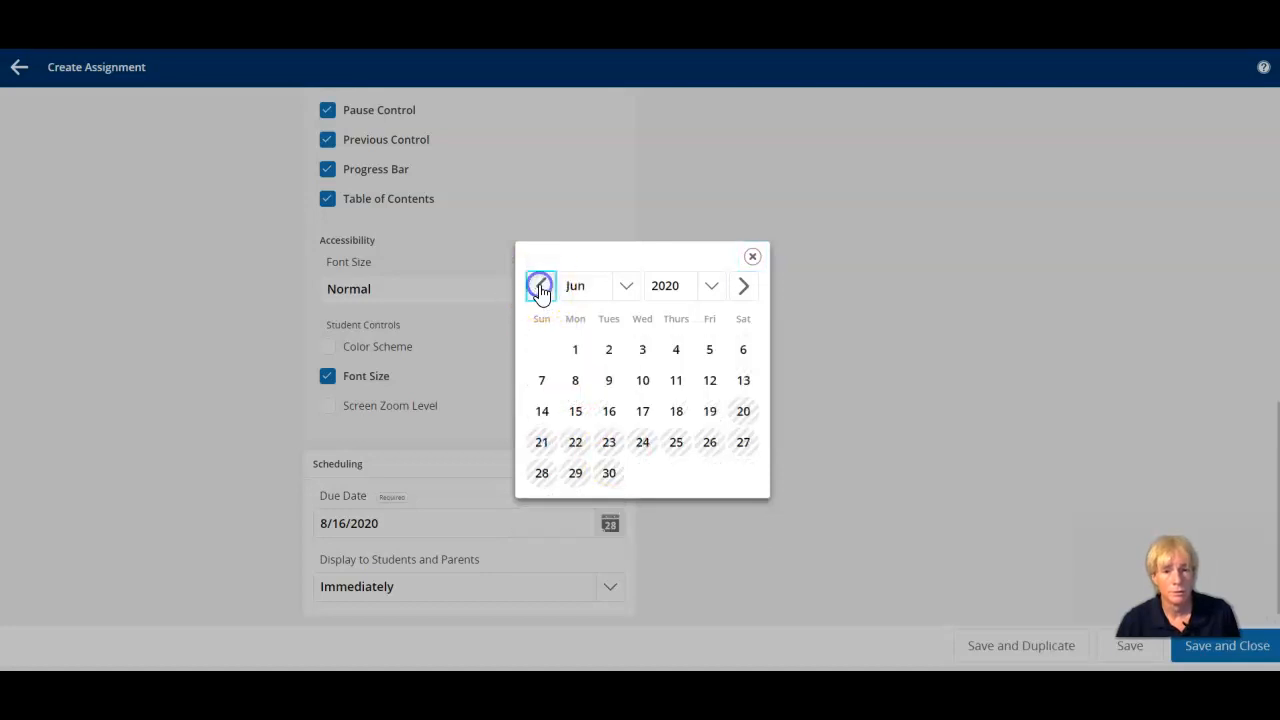
click(711, 413)
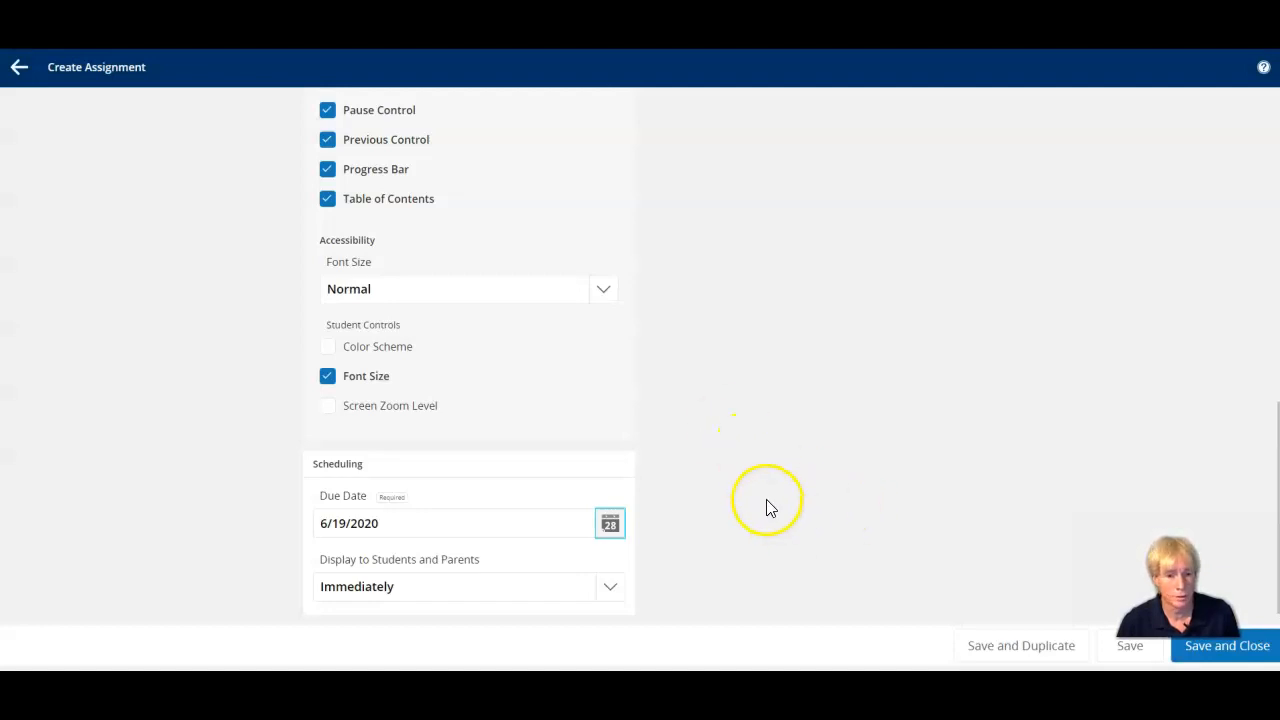
Turn off Count in Final Grade and Publish Scores, keep the display to students and parents as Immediately, and save and close the assignment.
scroll(878, 552, up, 10)
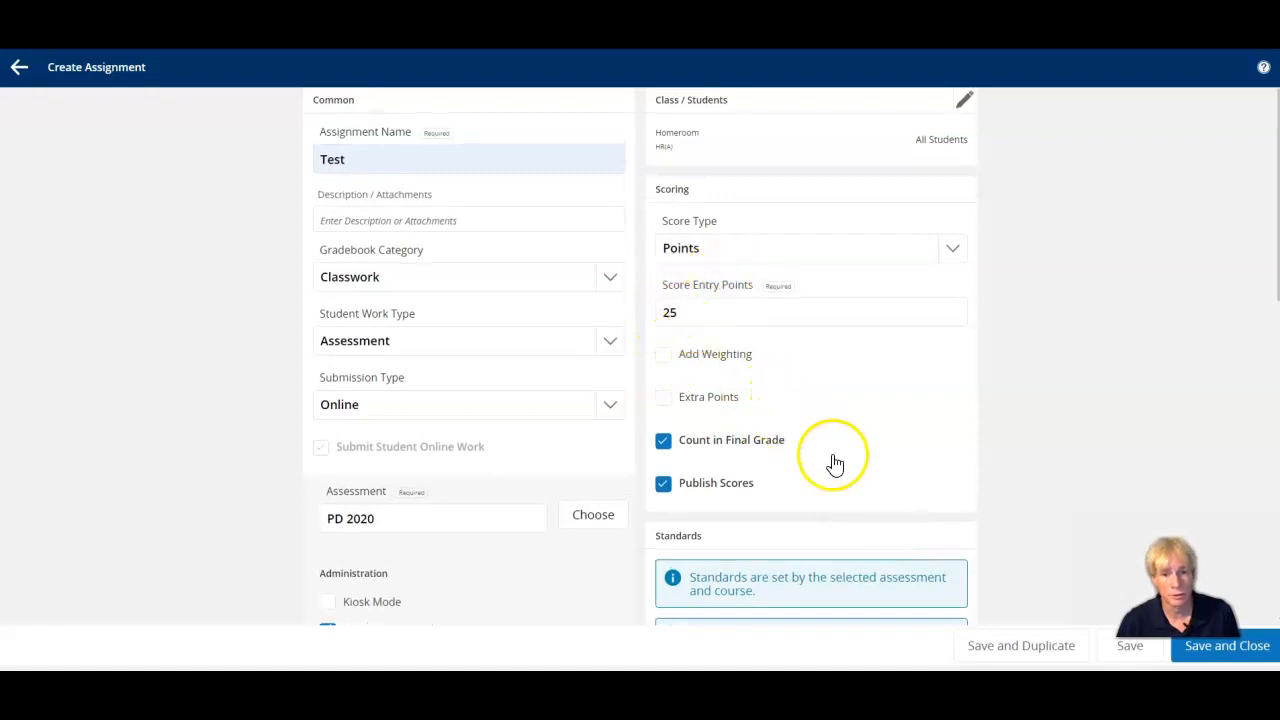
click(664, 442)
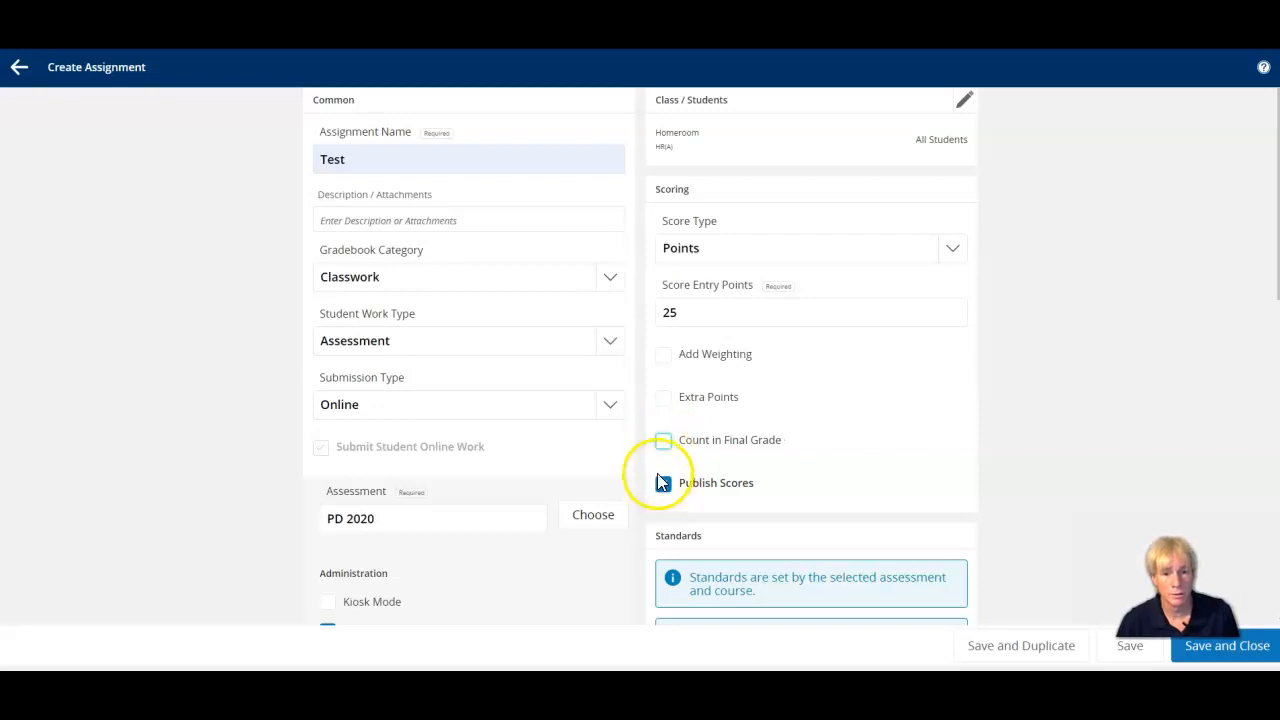
click(664, 485)
scroll(786, 463, down, 10)
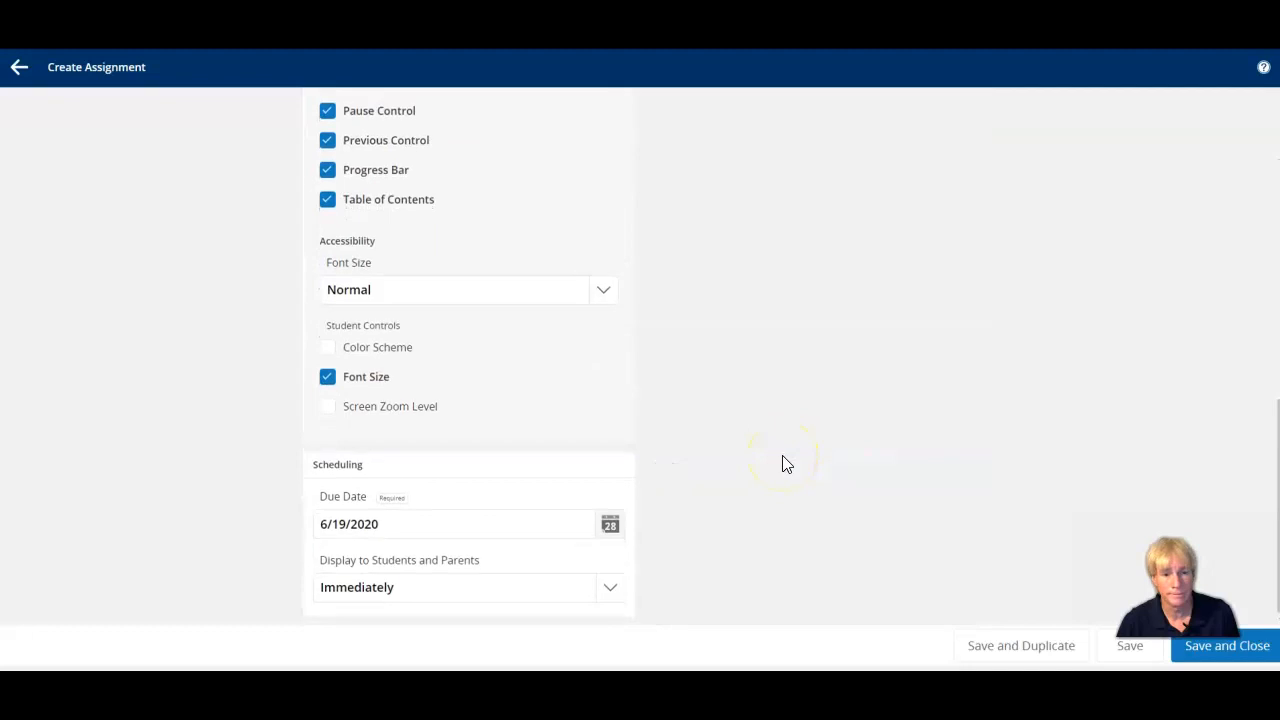
click(609, 588)
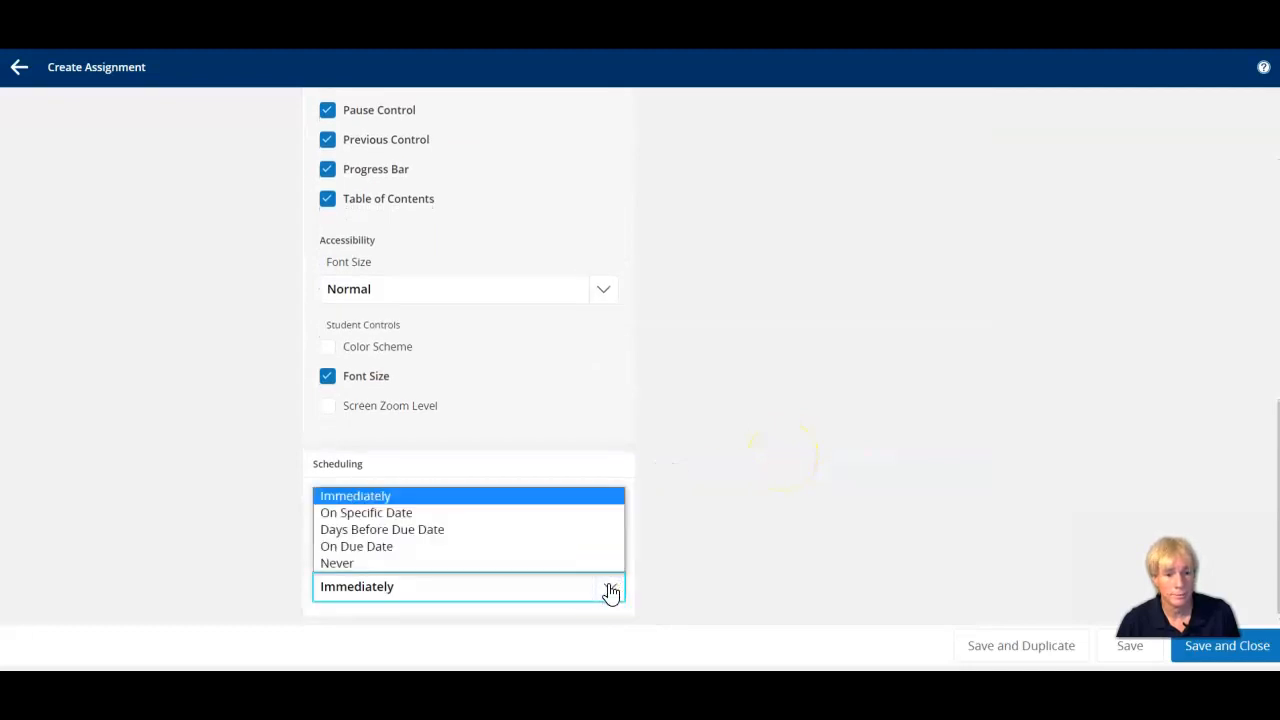
click(609, 587)
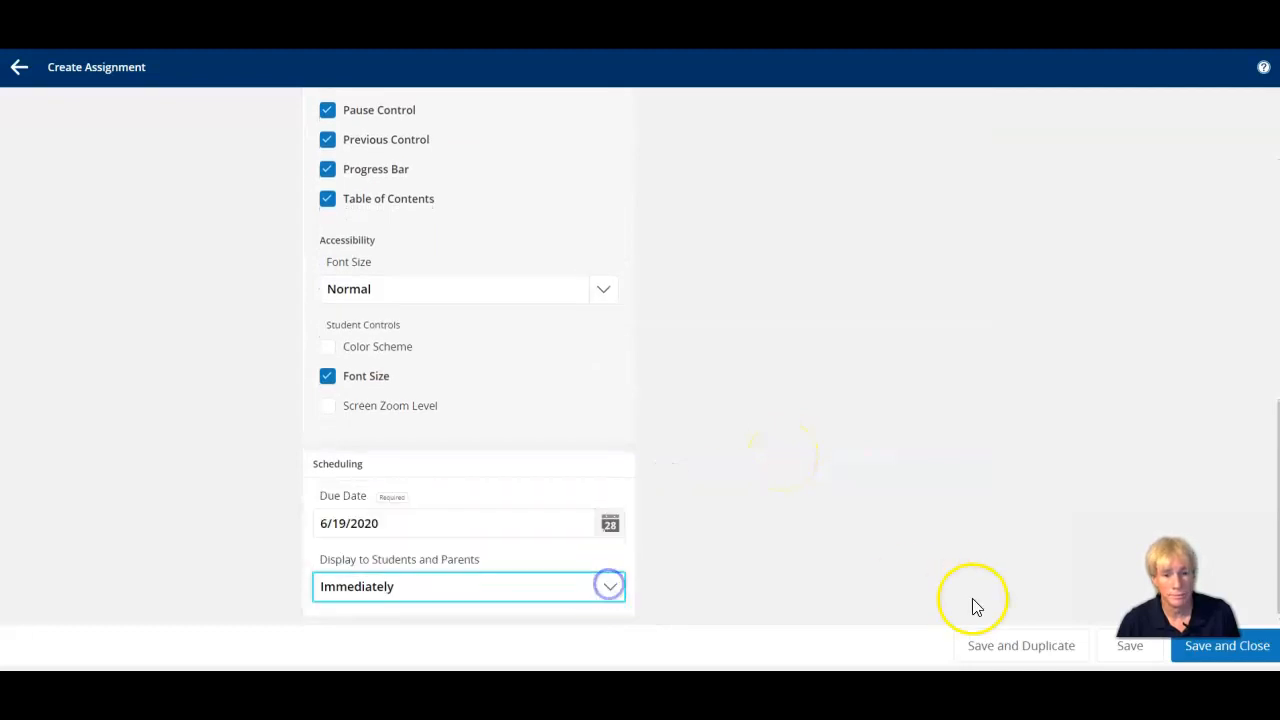
click(1211, 653)
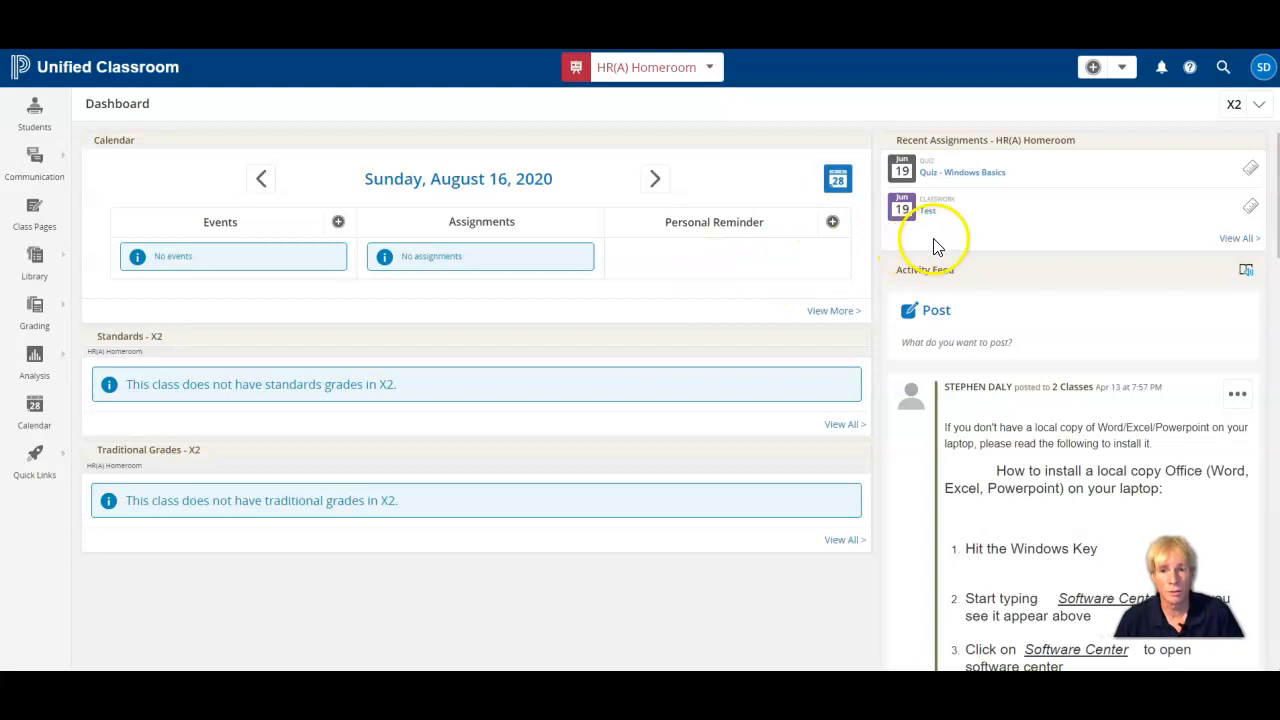
Open the proctoring page of the Test assignment and try selecting and deselecting the whole student list.
mouse_move(940, 222)
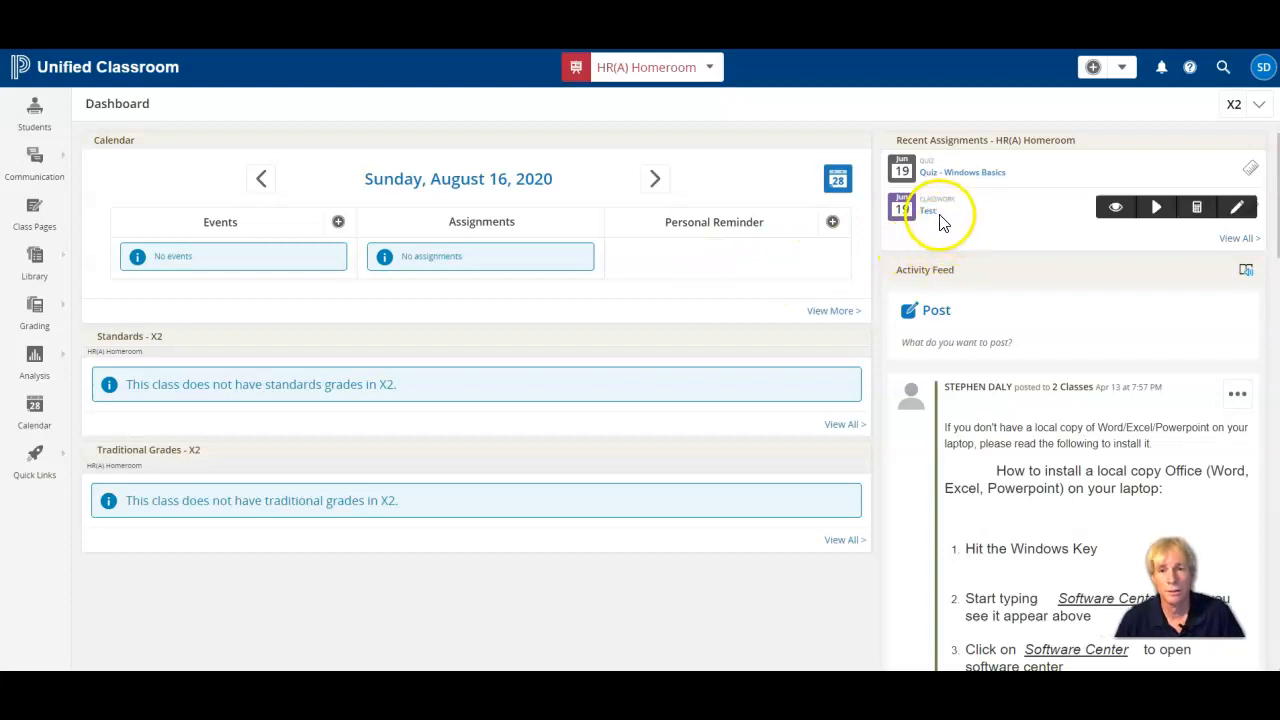
click(1158, 208)
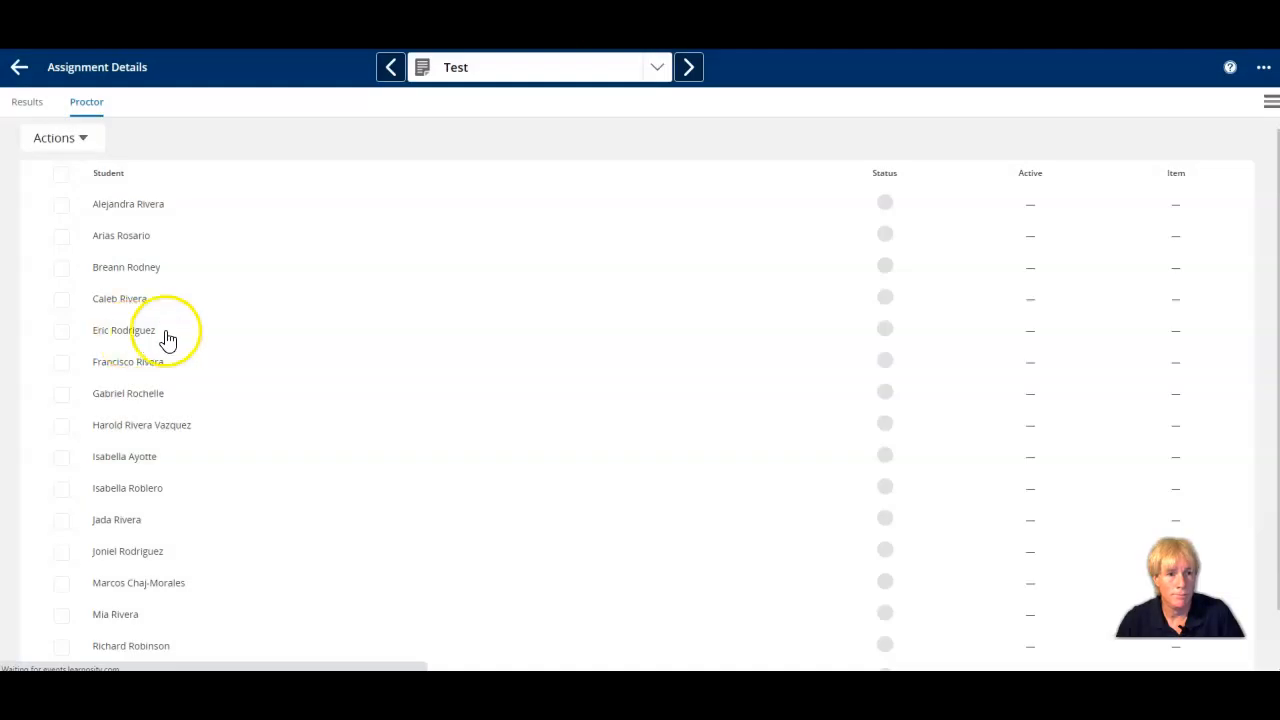
scroll(194, 330, down, 1)
scroll(194, 330, up, 1)
click(60, 176)
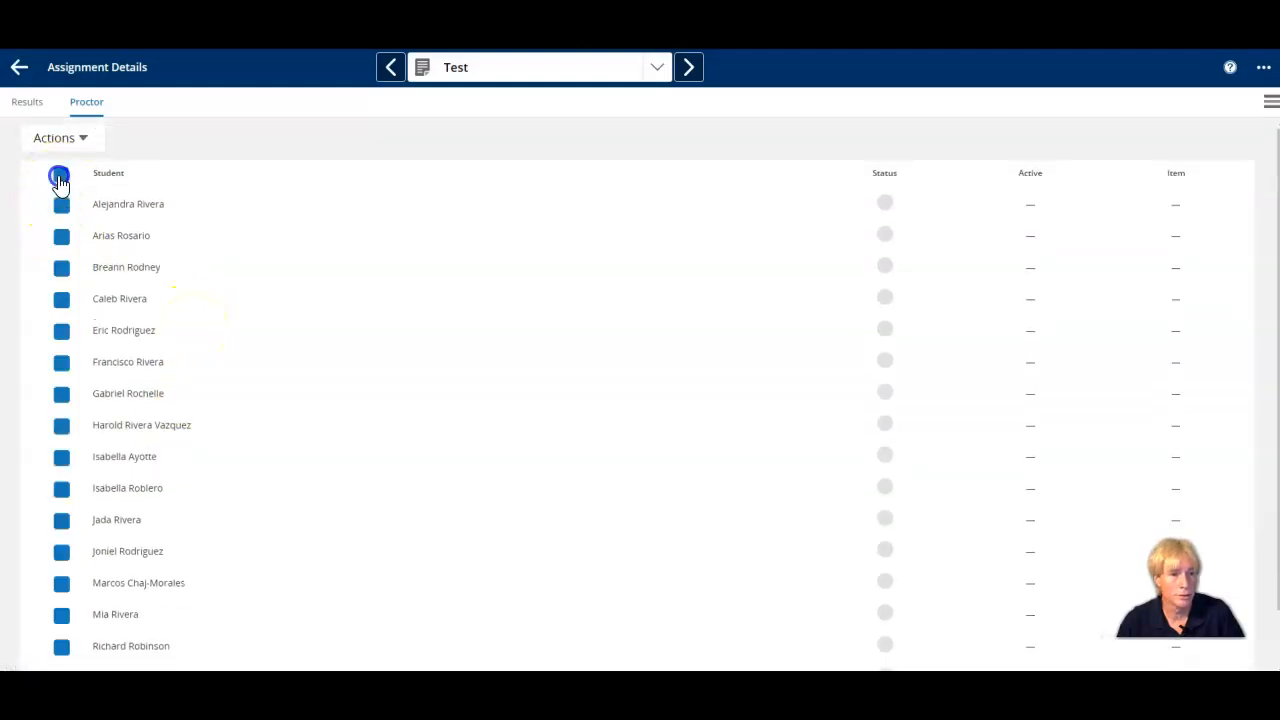
click(60, 176)
Select a single student in the proctoring list and resume/unlock the test for that student.
scroll(269, 390, down, 1)
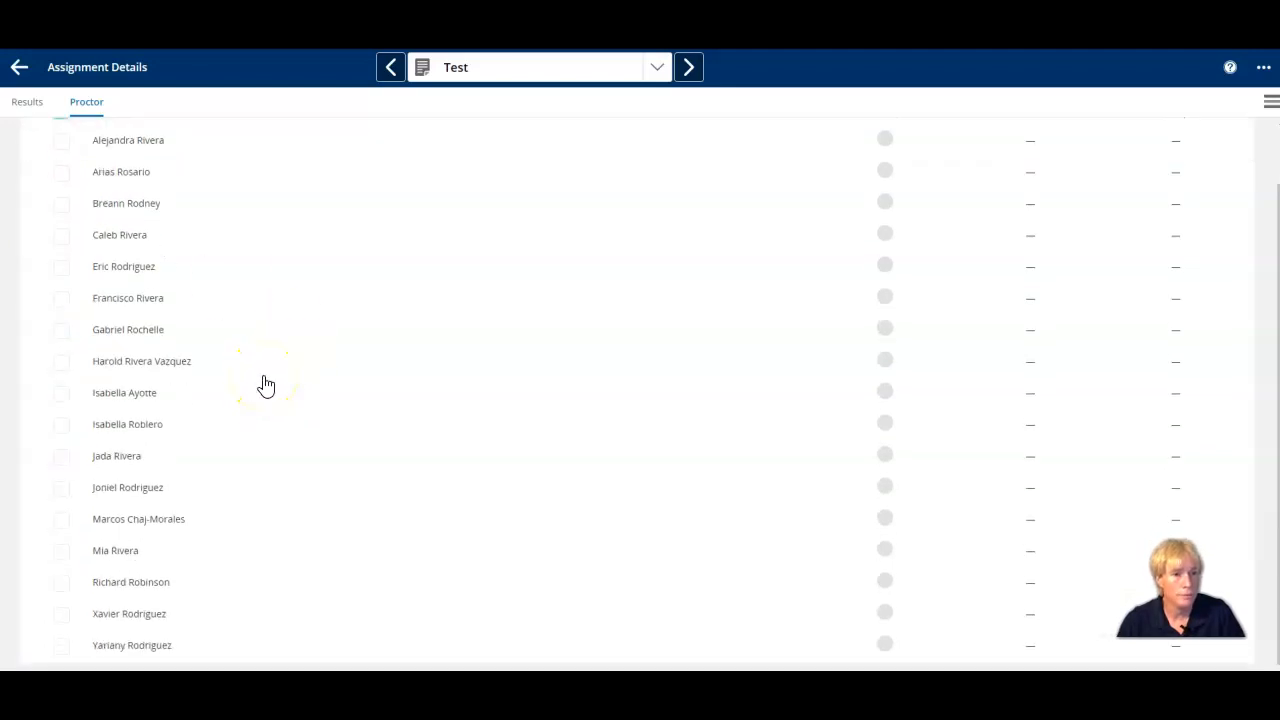
click(64, 302)
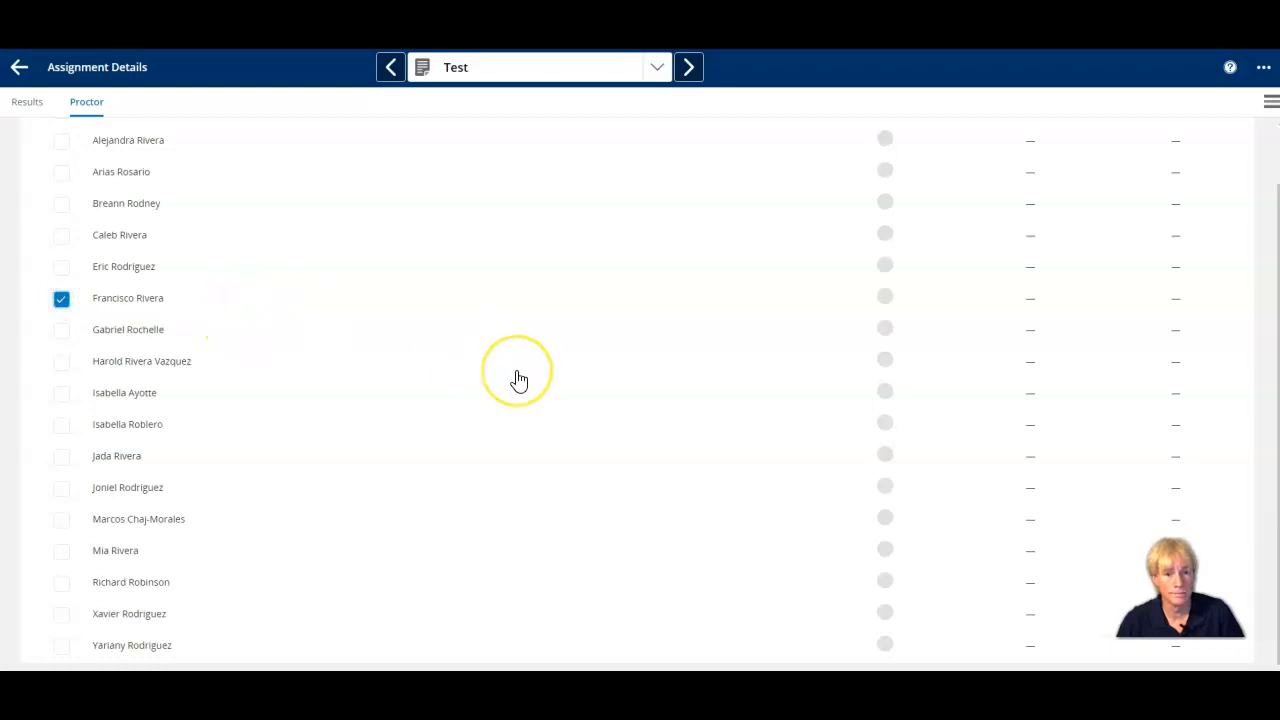
scroll(518, 380, up, 1)
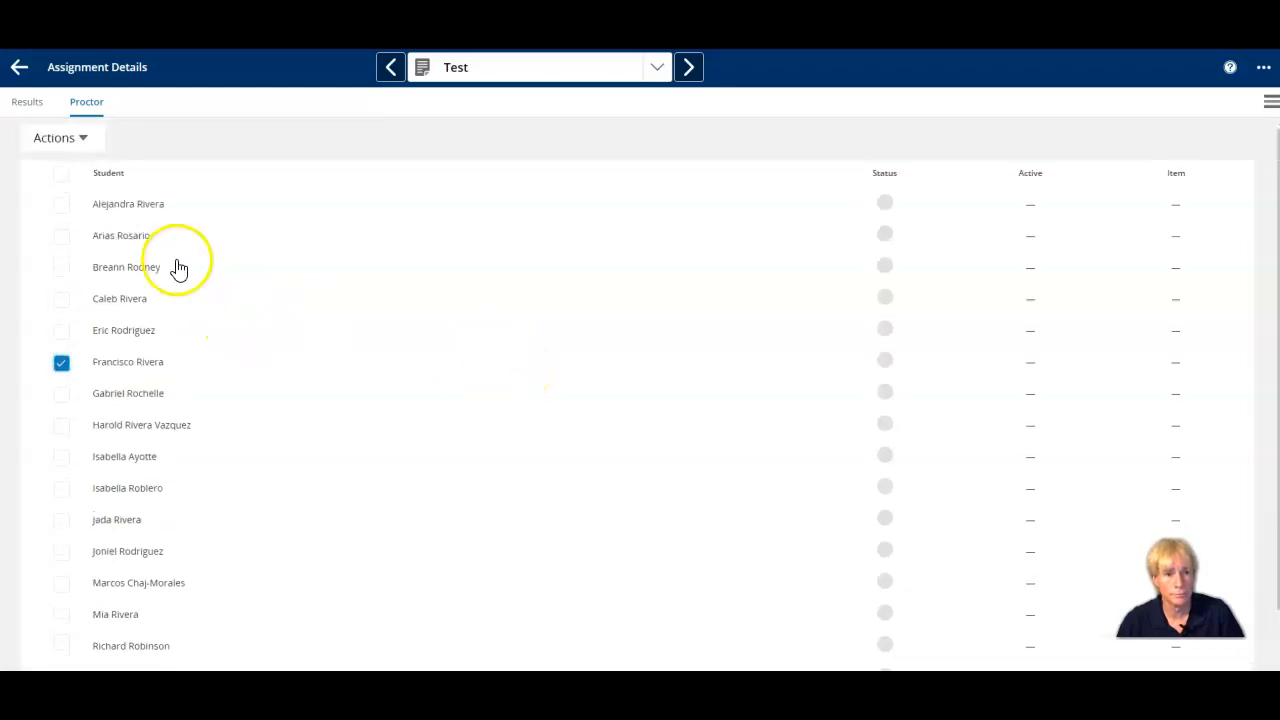
click(84, 140)
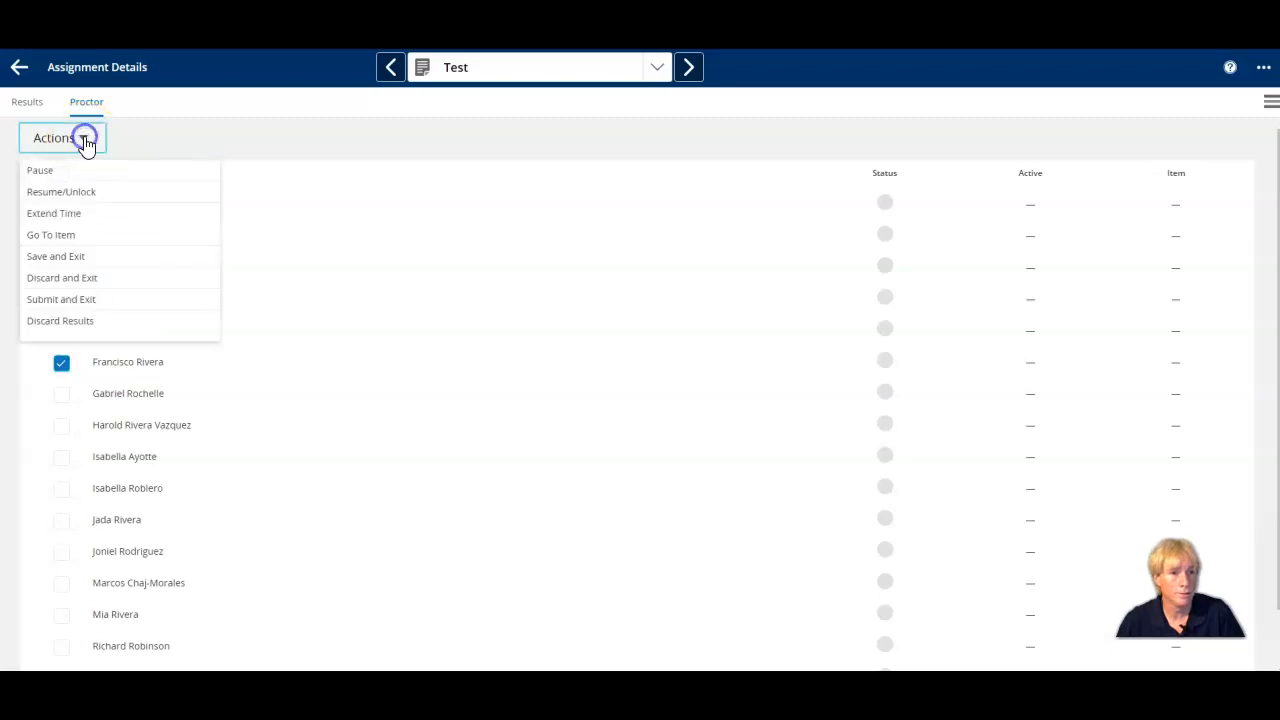
click(105, 195)
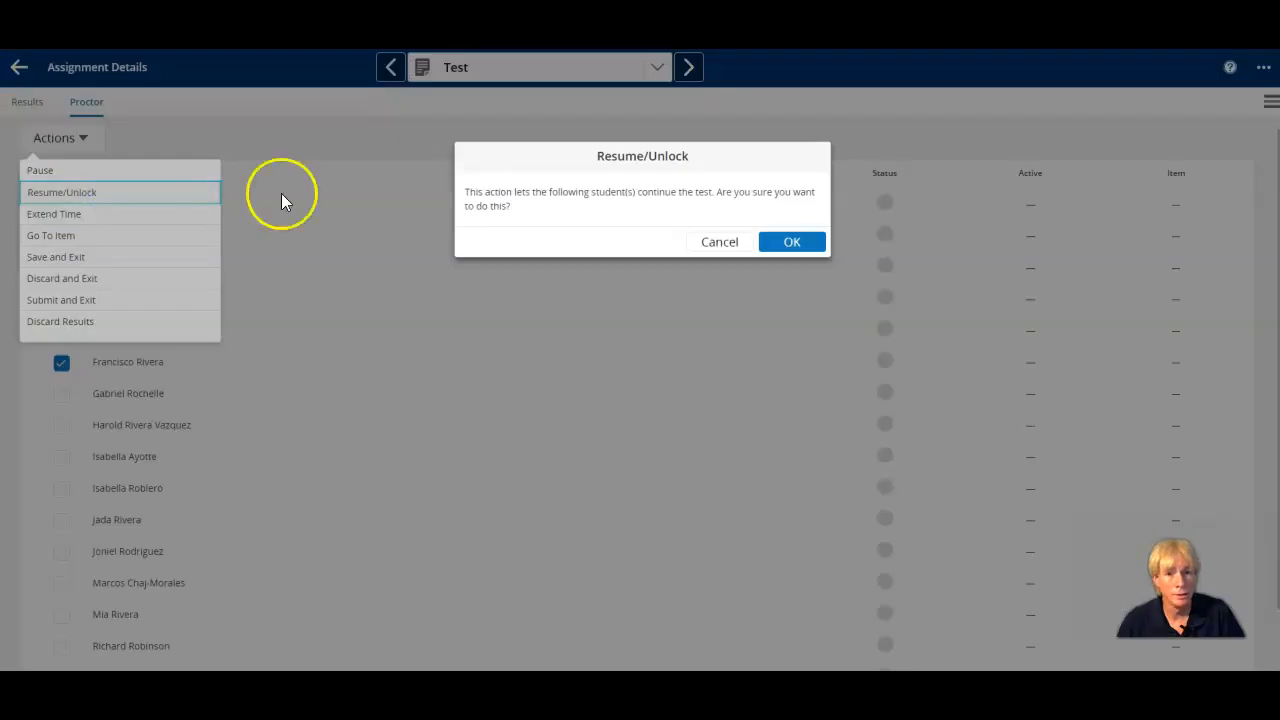
click(812, 243)
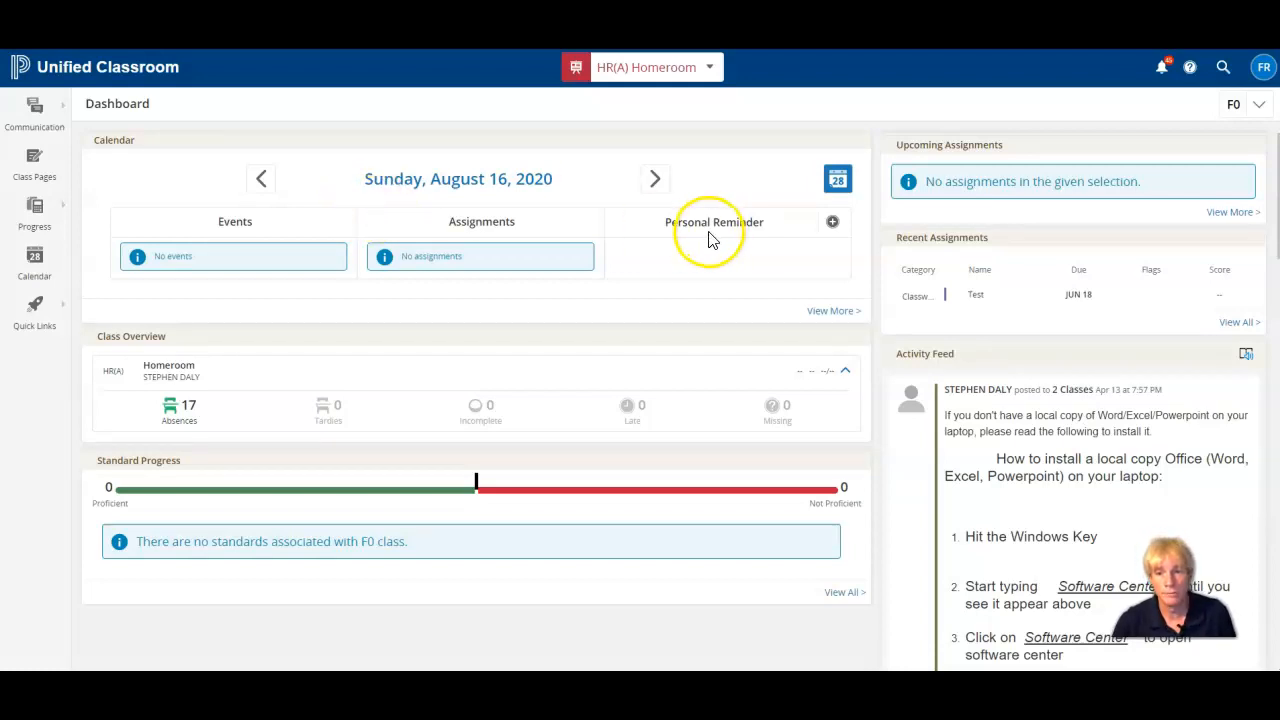
Take the Test assessment from the student's dashboard, accepting the personal information warning and starting the questions.
mouse_move(966, 298)
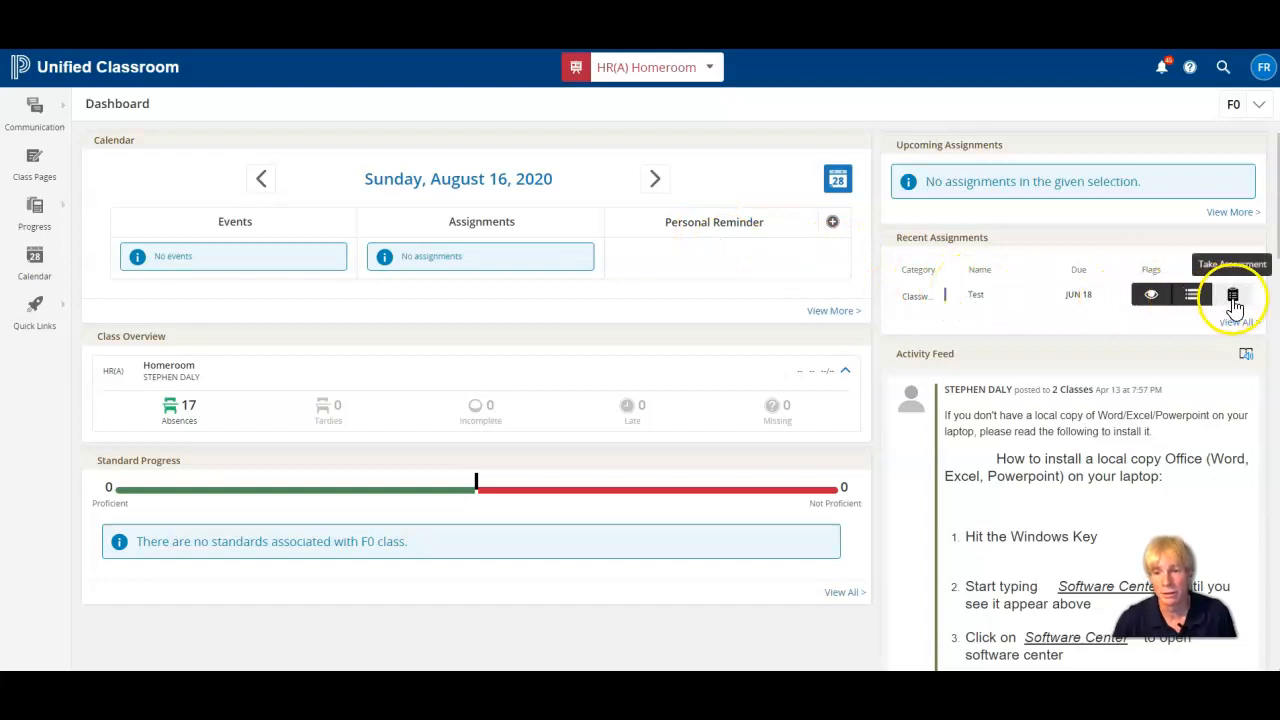
click(1234, 298)
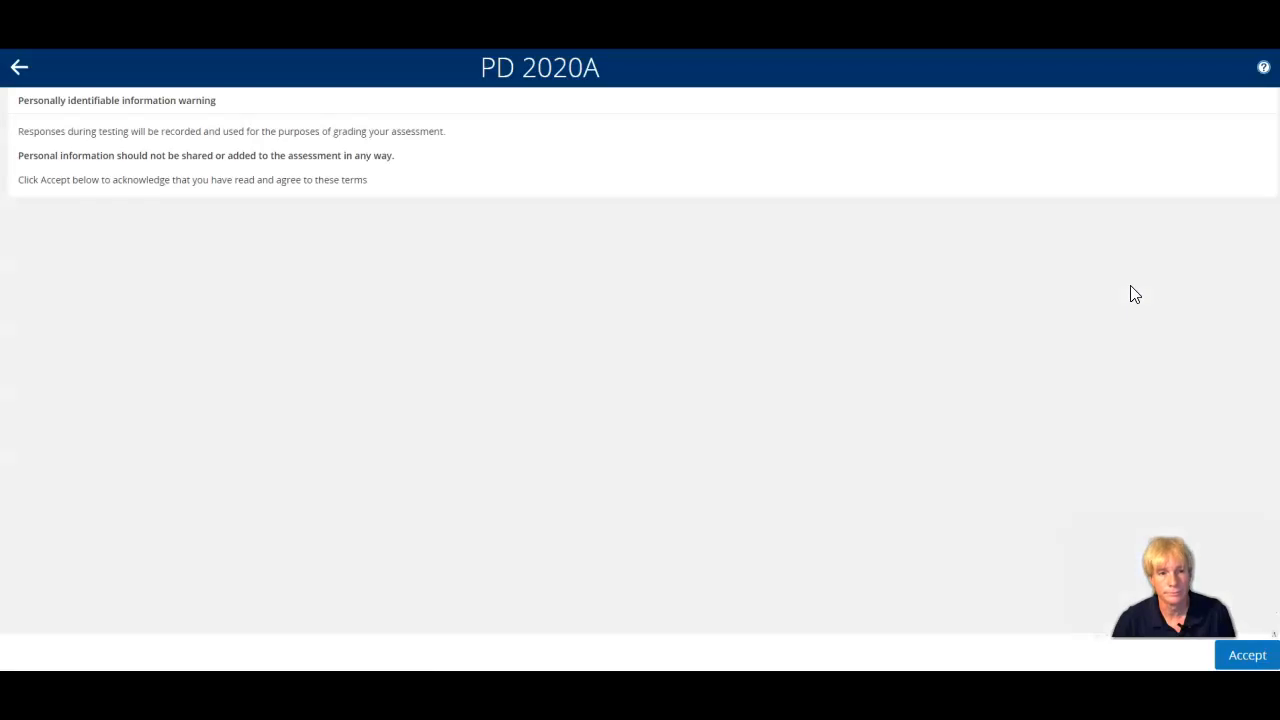
click(1248, 658)
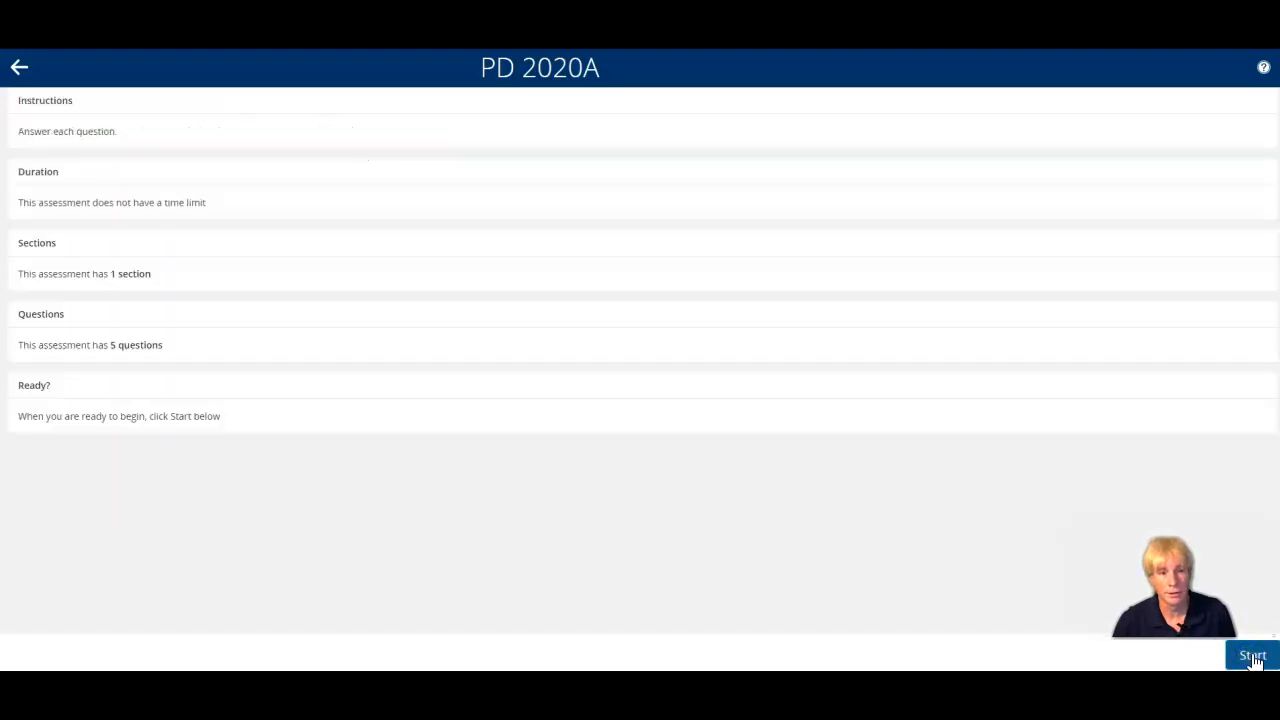
click(1252, 657)
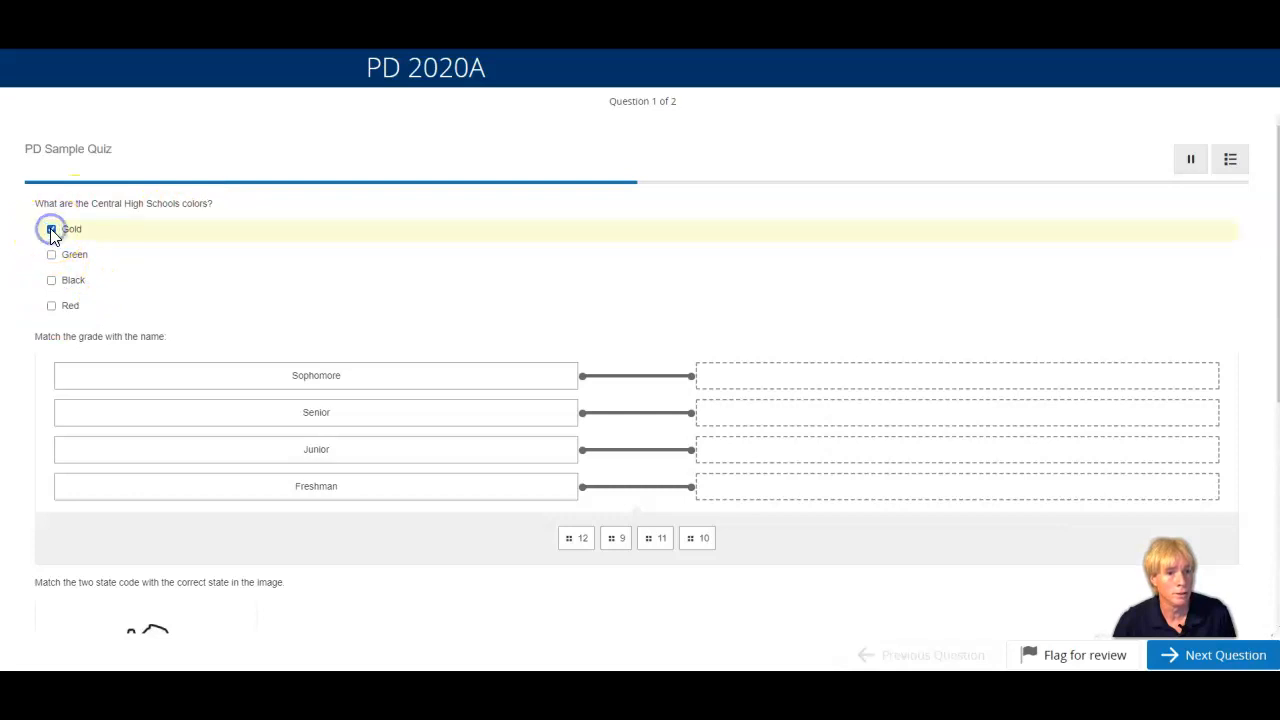
Choose Gold and Green as the school colors and match Sophomore with 10, Senior with 12, Junior with 11 and Freshman with 9.
click(51, 255)
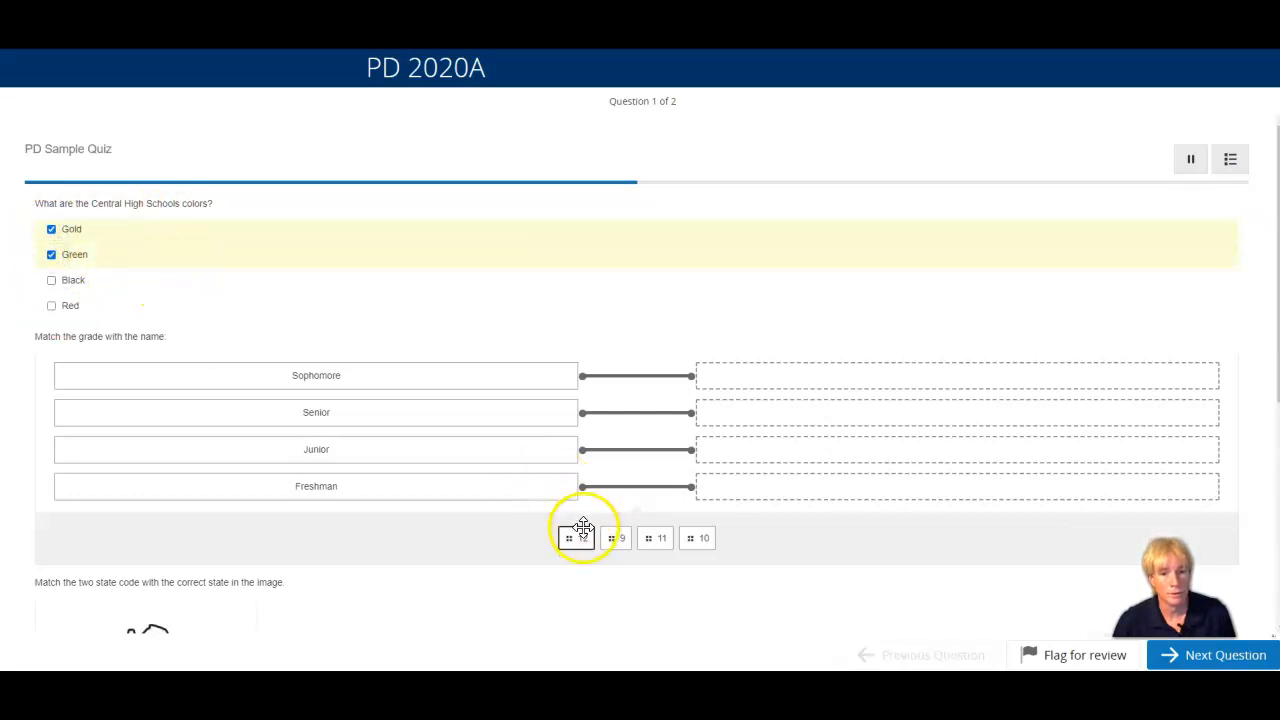
drag(583, 541, 754, 418)
drag(596, 538, 736, 486)
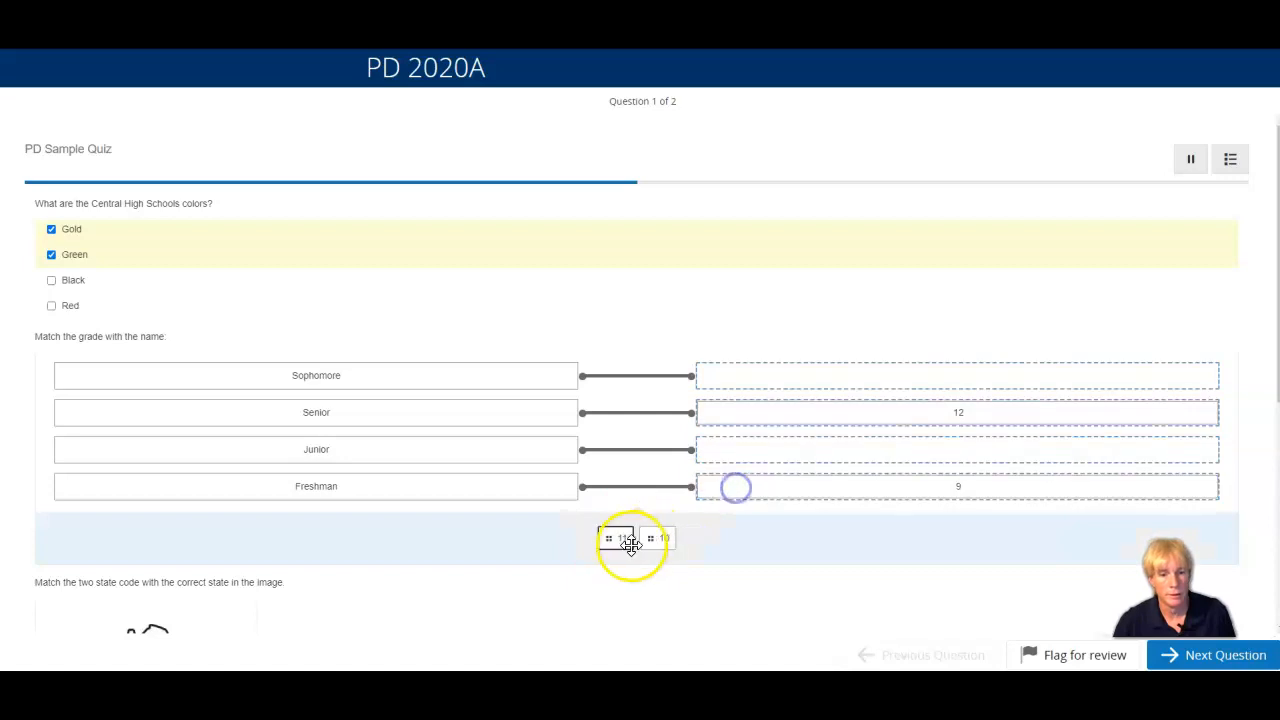
drag(620, 537, 808, 451)
drag(645, 538, 824, 373)
Place the state codes ME, MA, VT, NH, CT and RI on their matching states in the map image.
scroll(674, 511, down, 4)
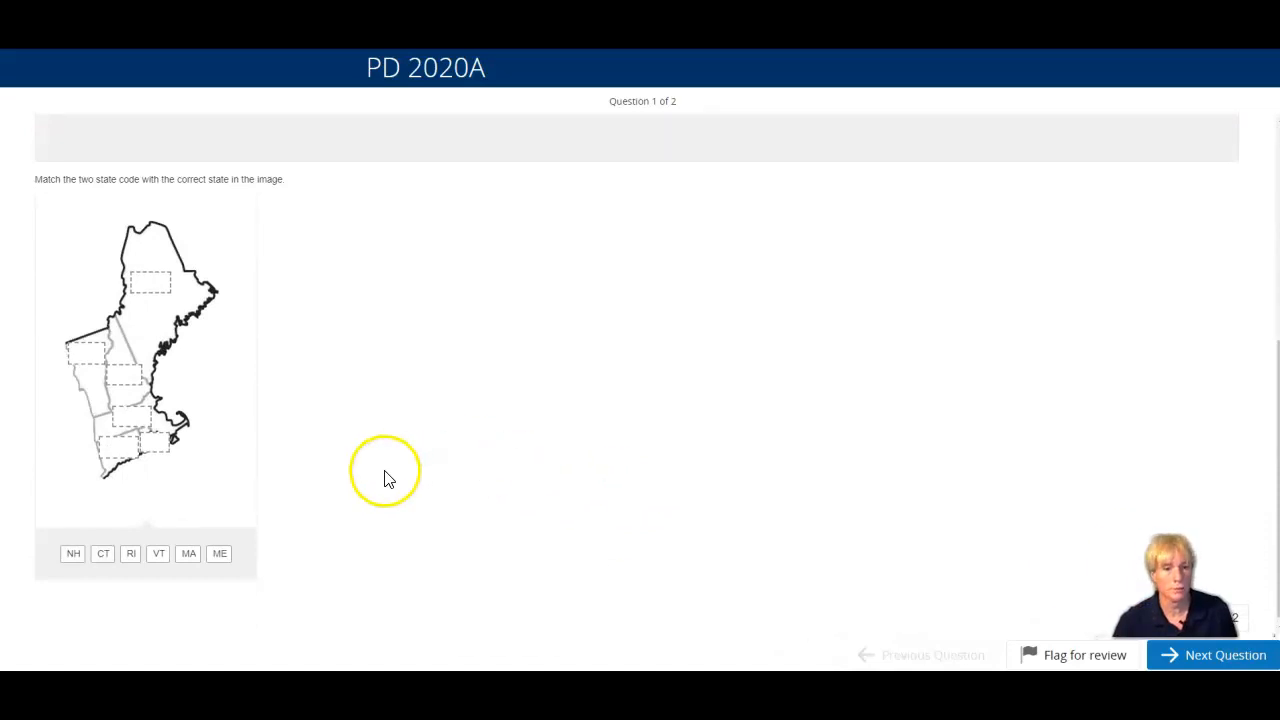
drag(221, 554, 169, 285)
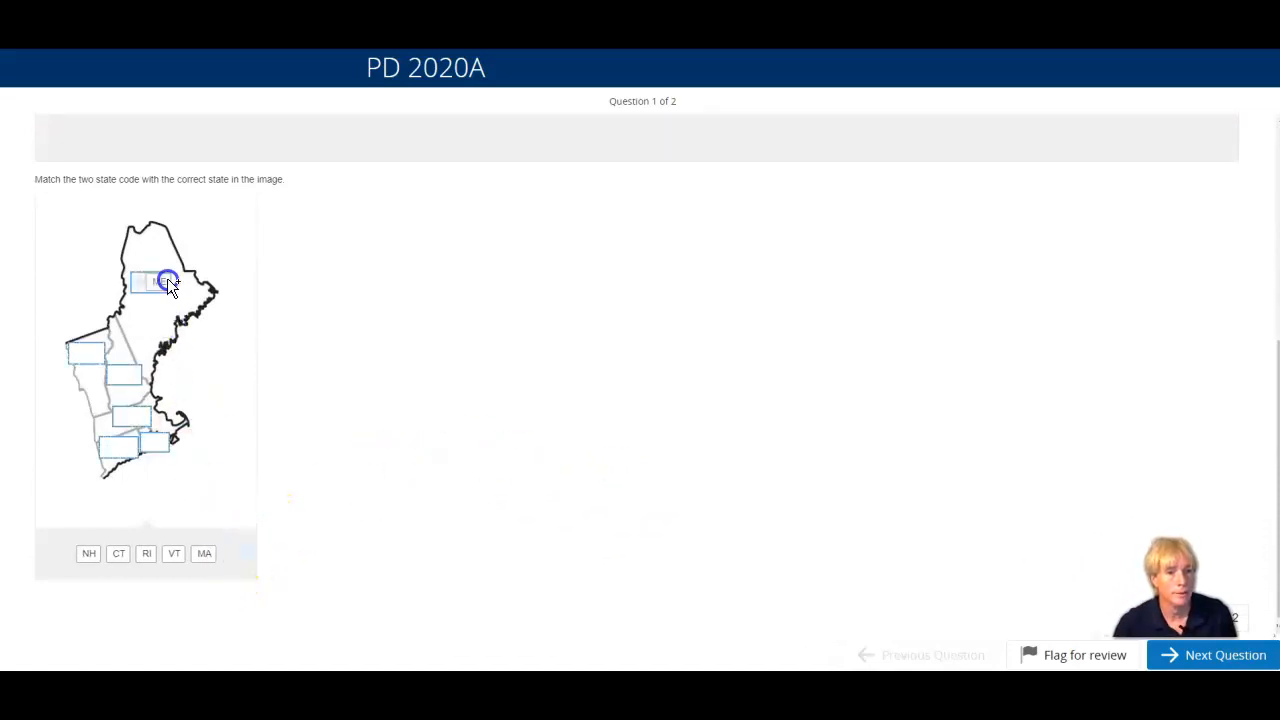
drag(205, 555, 131, 418)
drag(190, 553, 85, 363)
drag(174, 554, 128, 389)
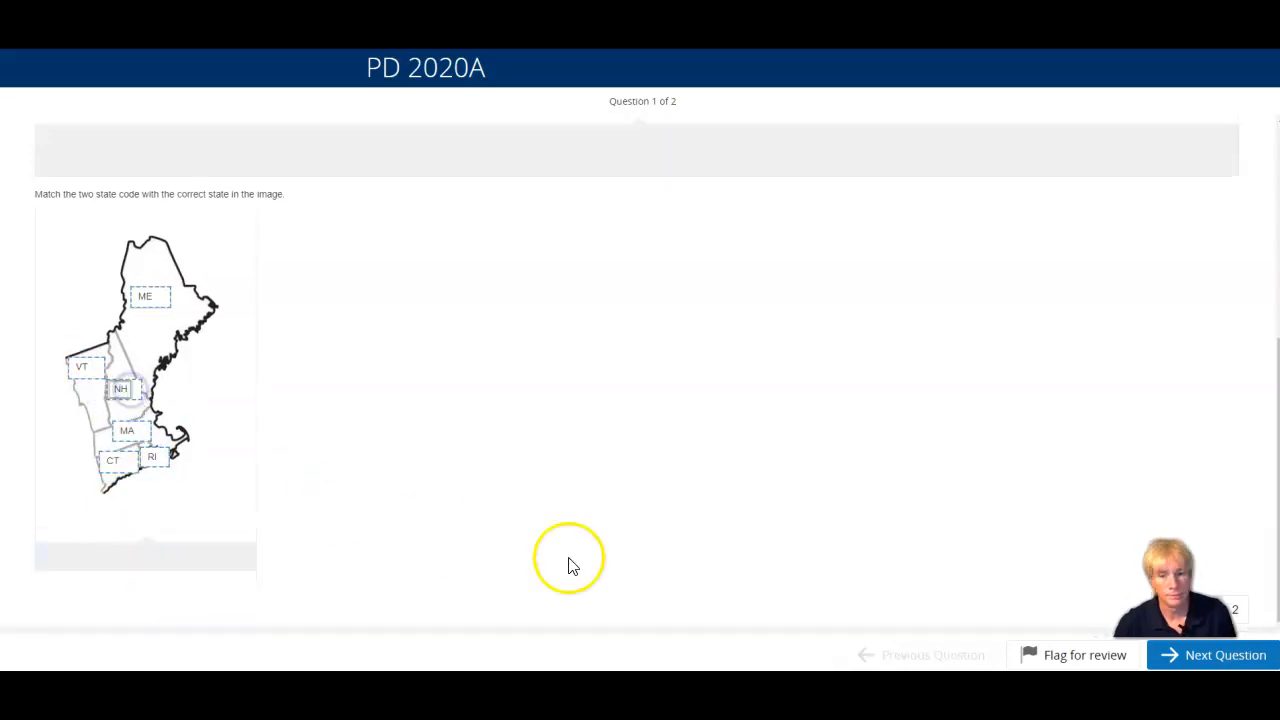
Answer False to the flat Earth question and Venus to the second planet question on the last page, and submit the assessment.
click(1193, 660)
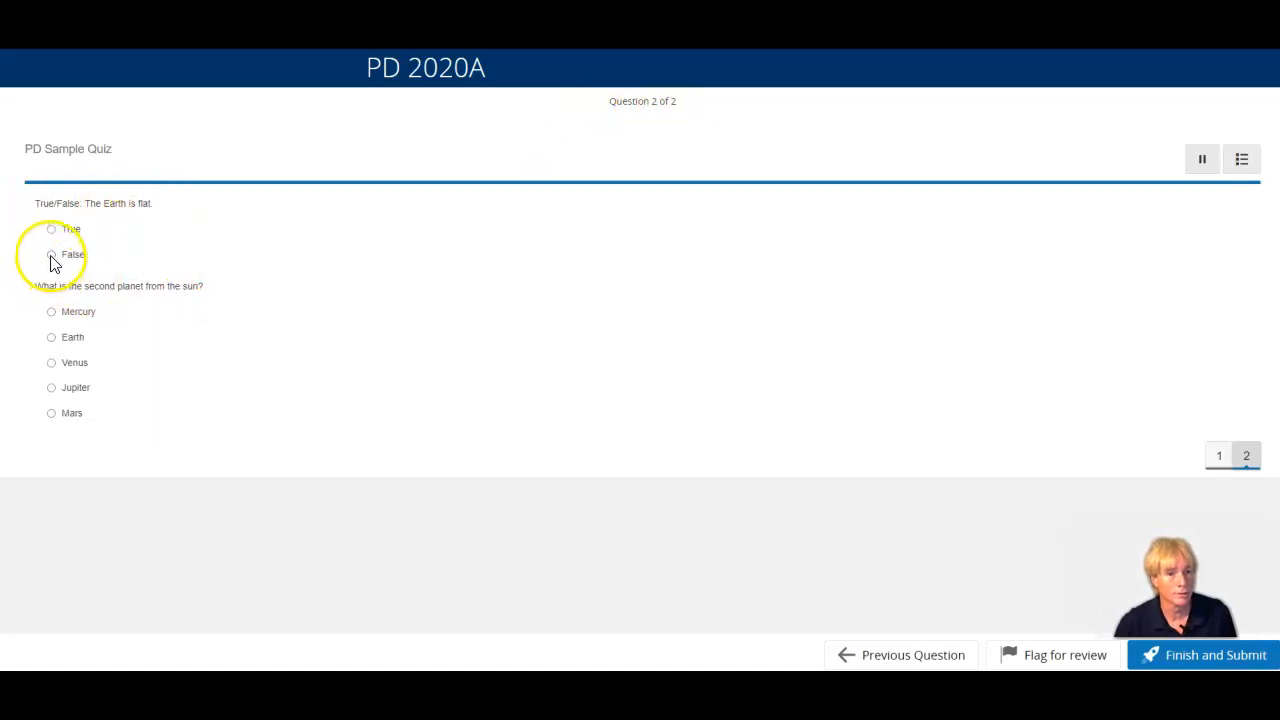
click(51, 363)
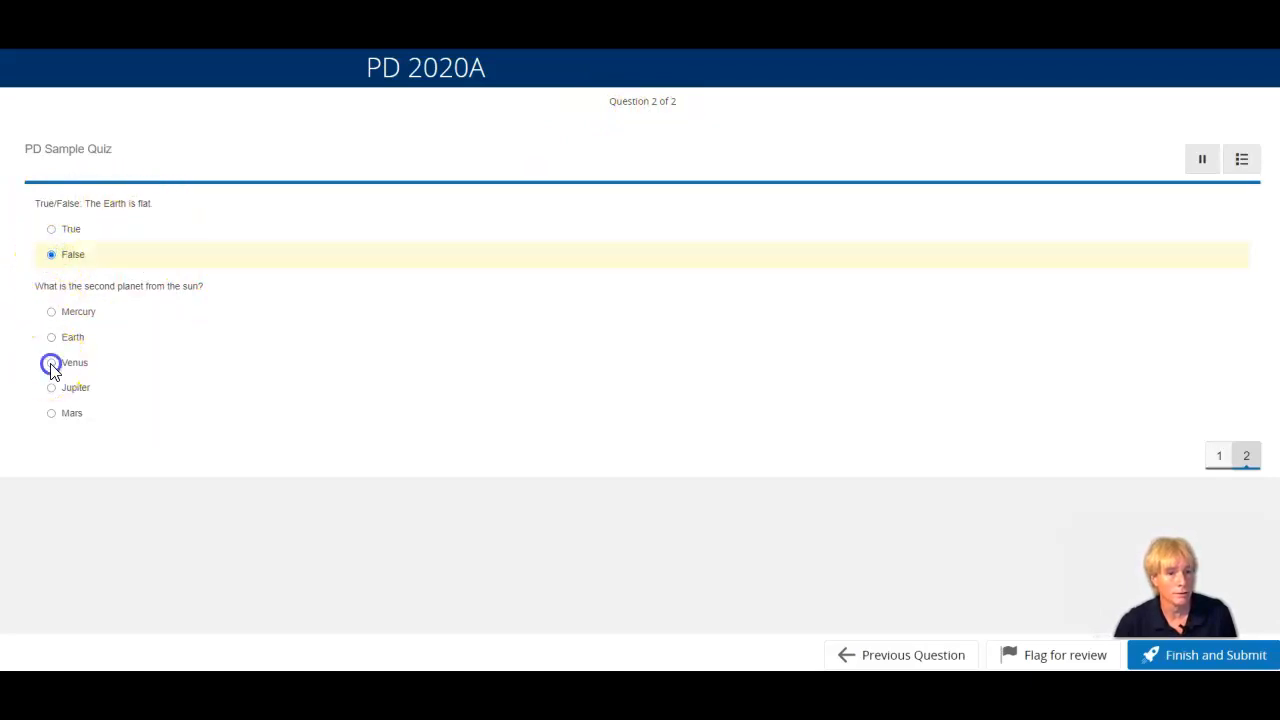
click(1192, 660)
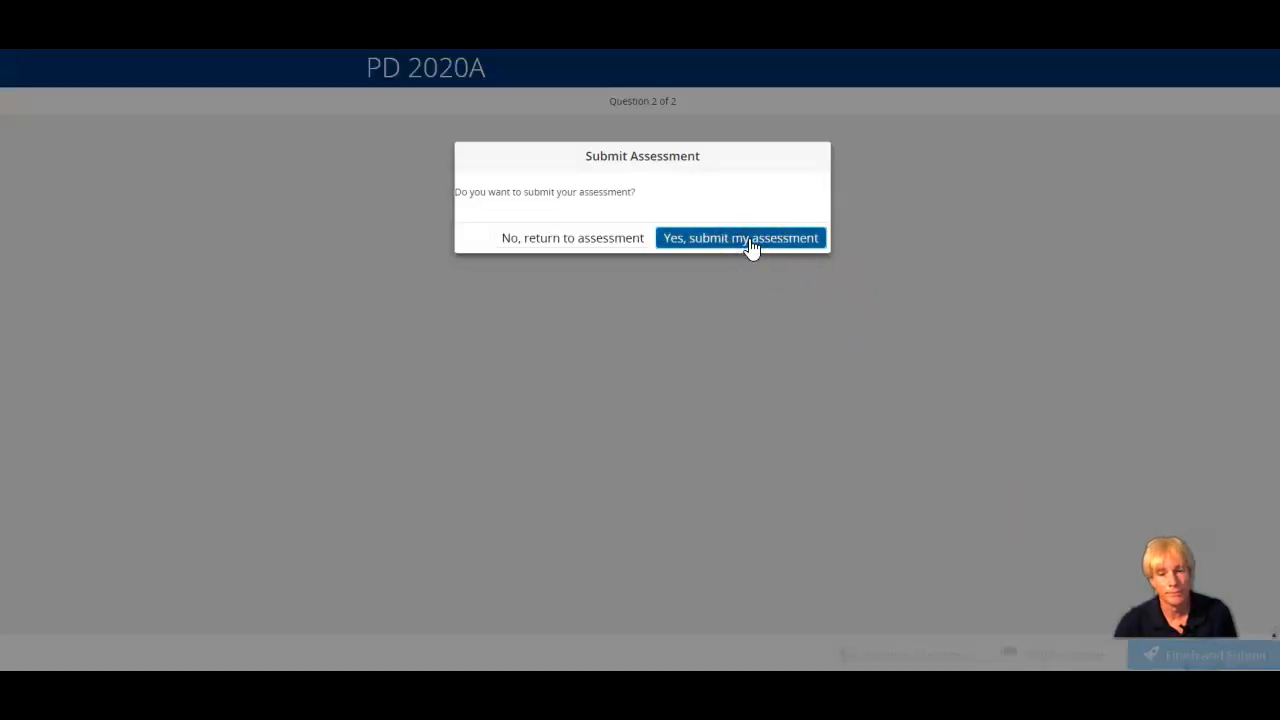
click(750, 240)
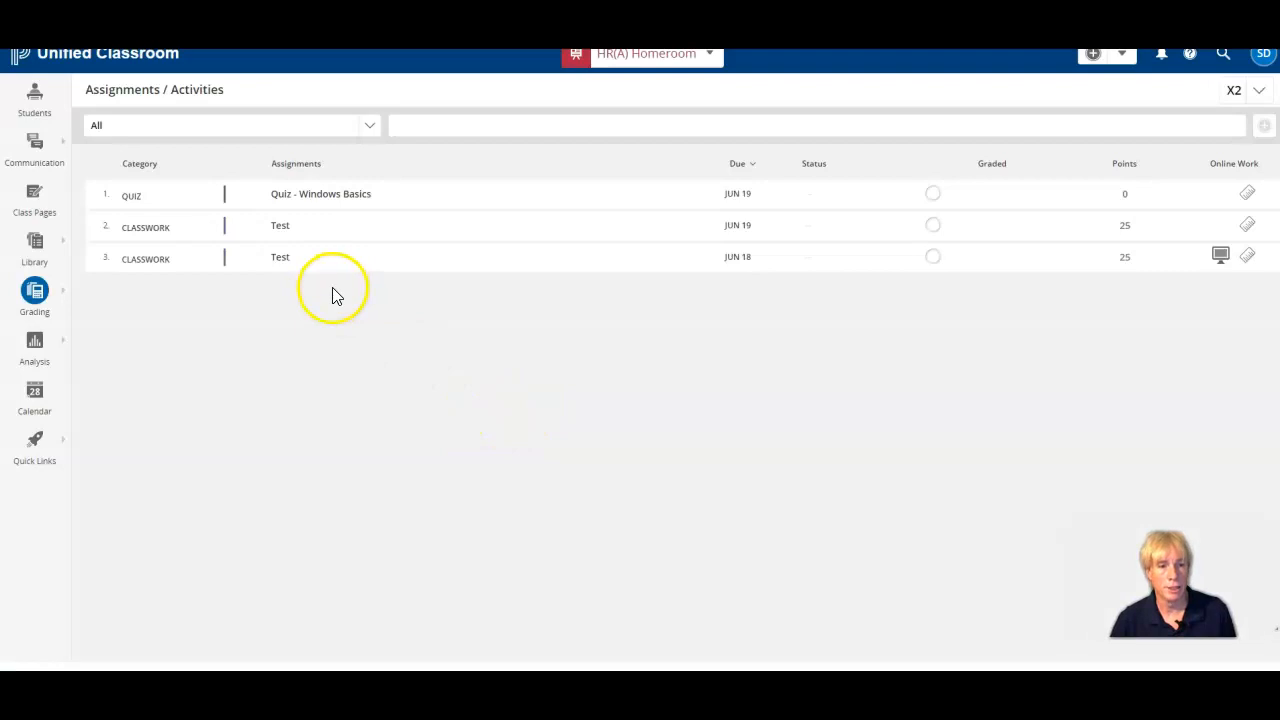
Open the scoring results of the Test assignment due JUN 18 and review the first student's answers for Item 2.
mouse_move(230, 267)
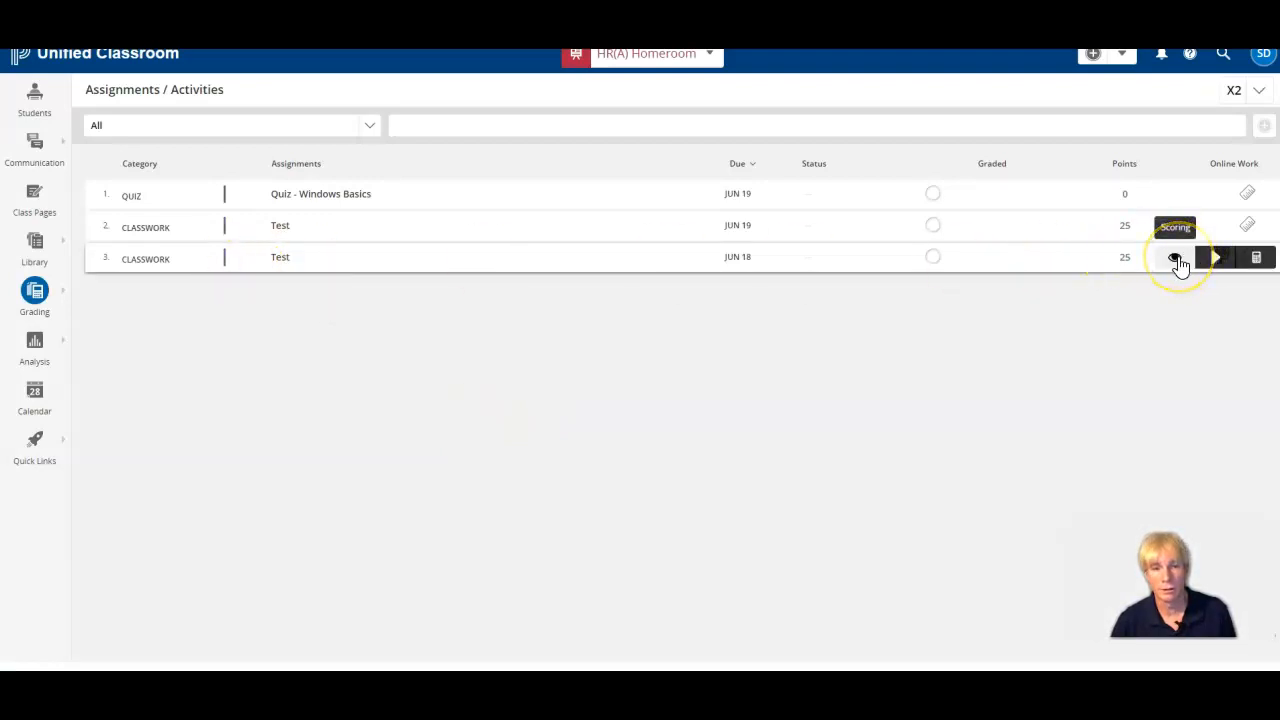
click(1176, 258)
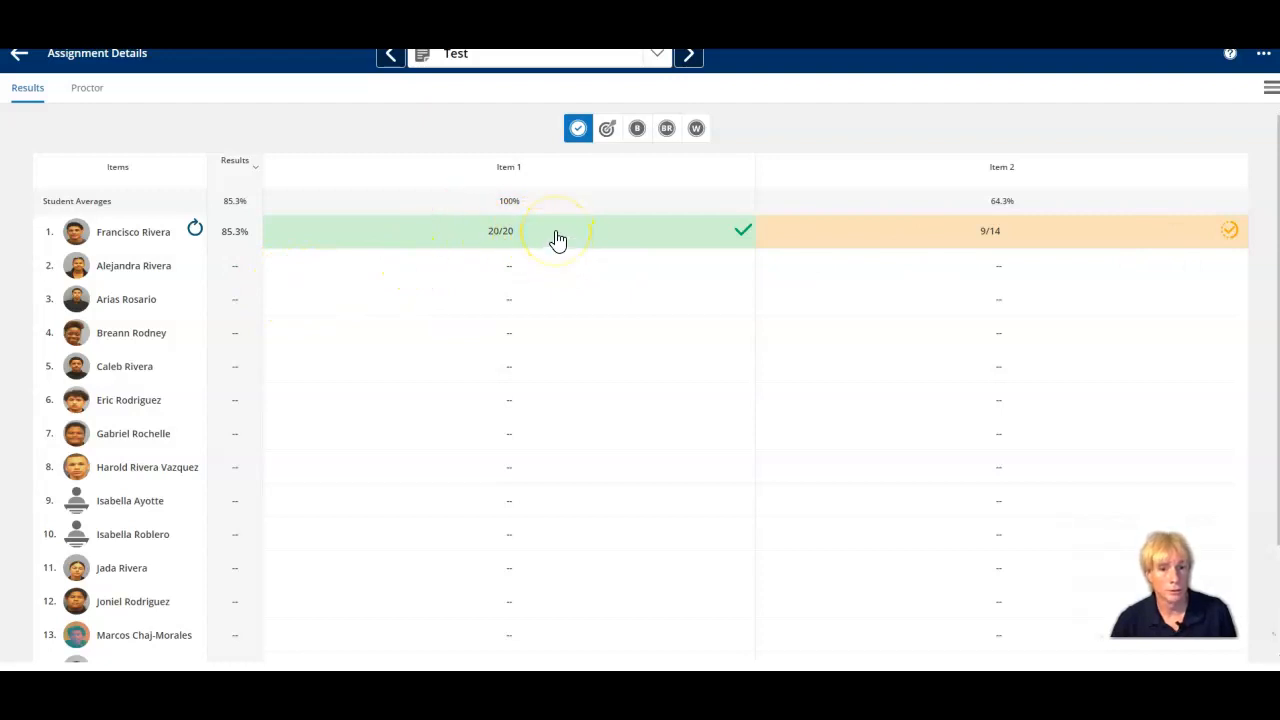
click(940, 244)
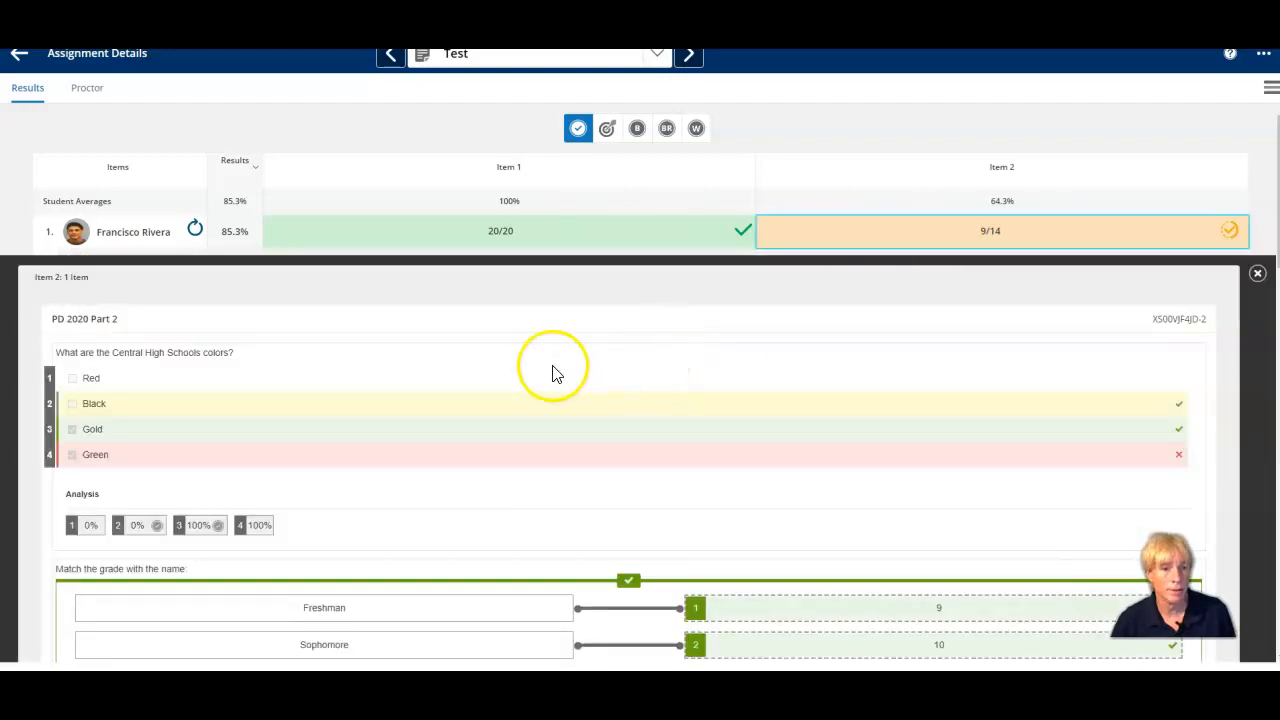
scroll(551, 366, down, 1)
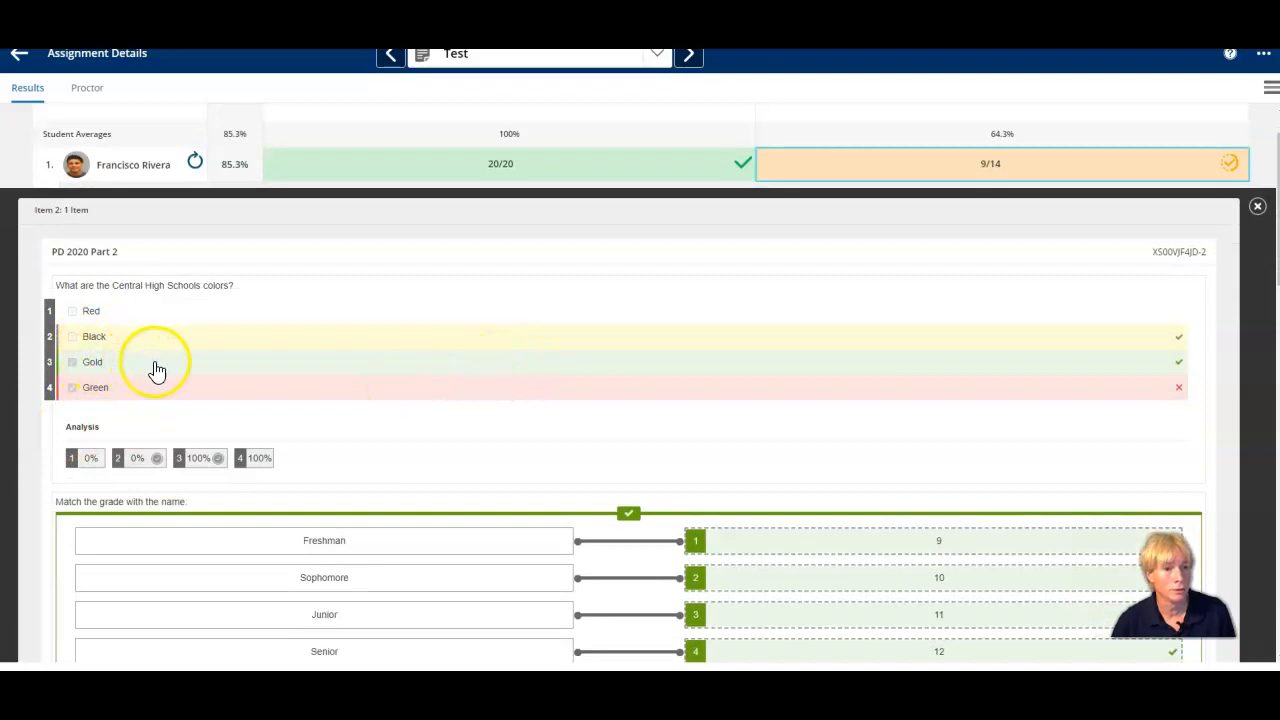
scroll(155, 410, down, 2)
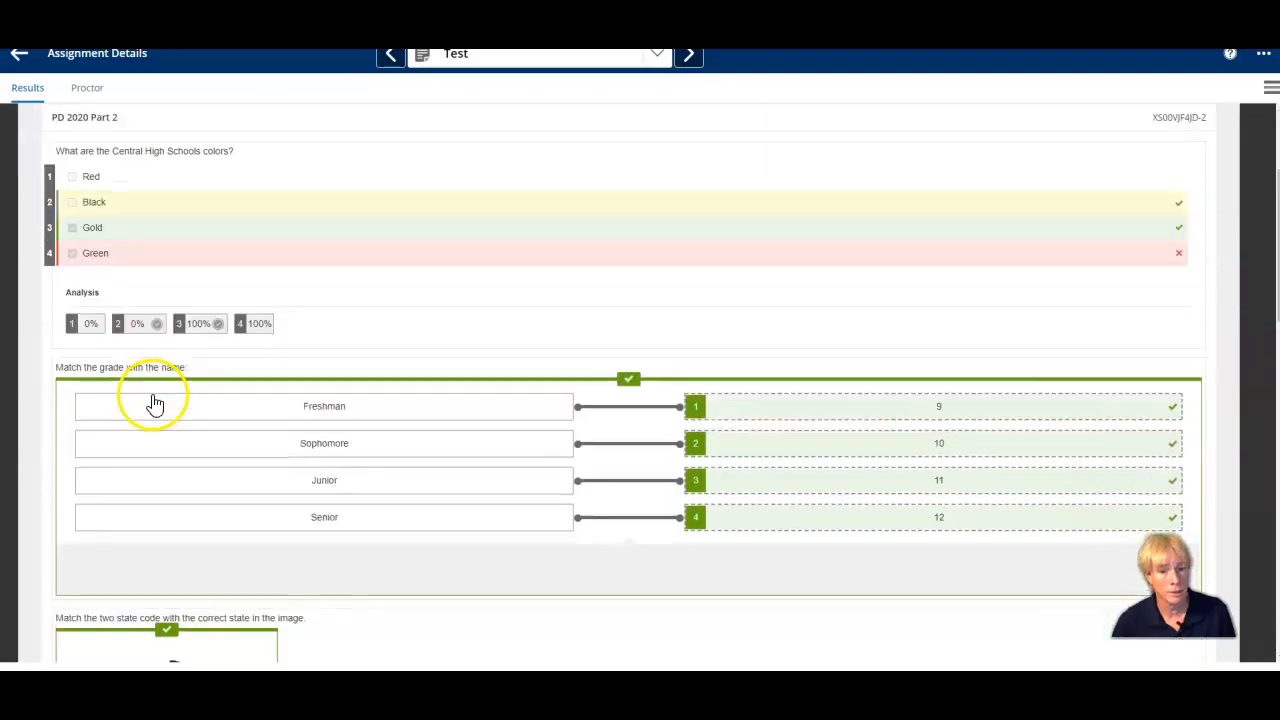
scroll(320, 440, down, 6)
scroll(314, 438, up, 9)
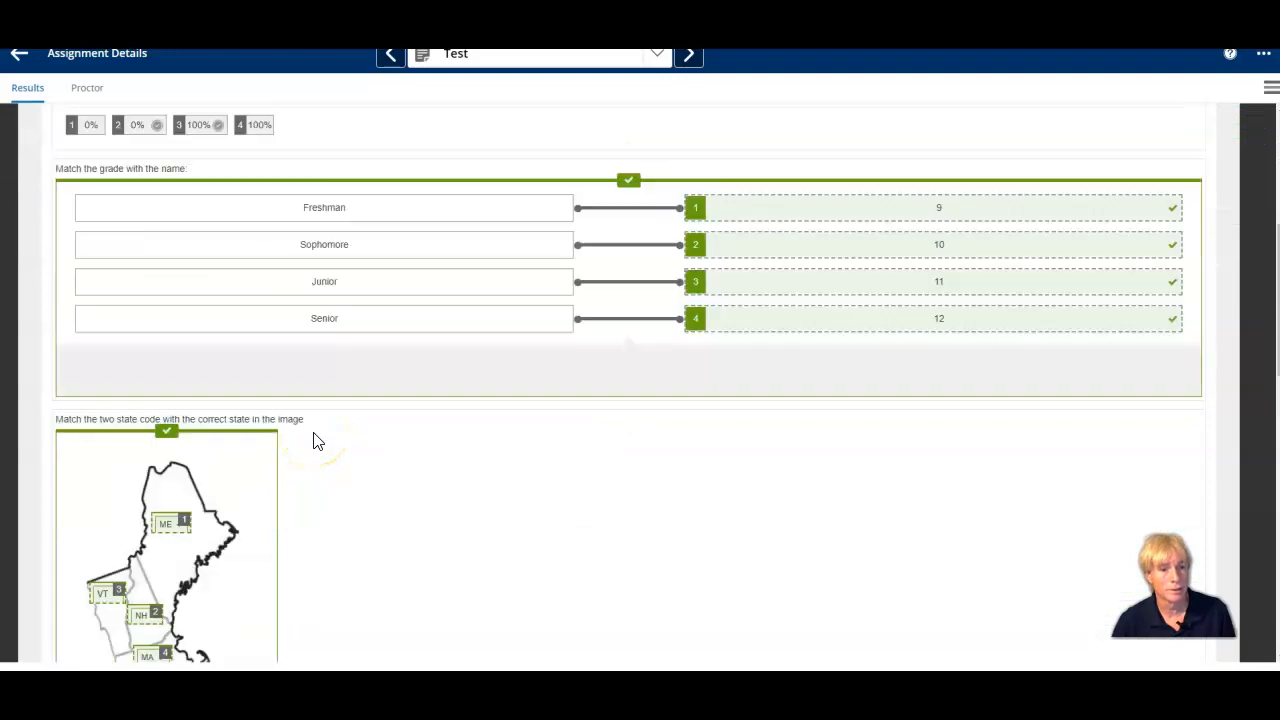